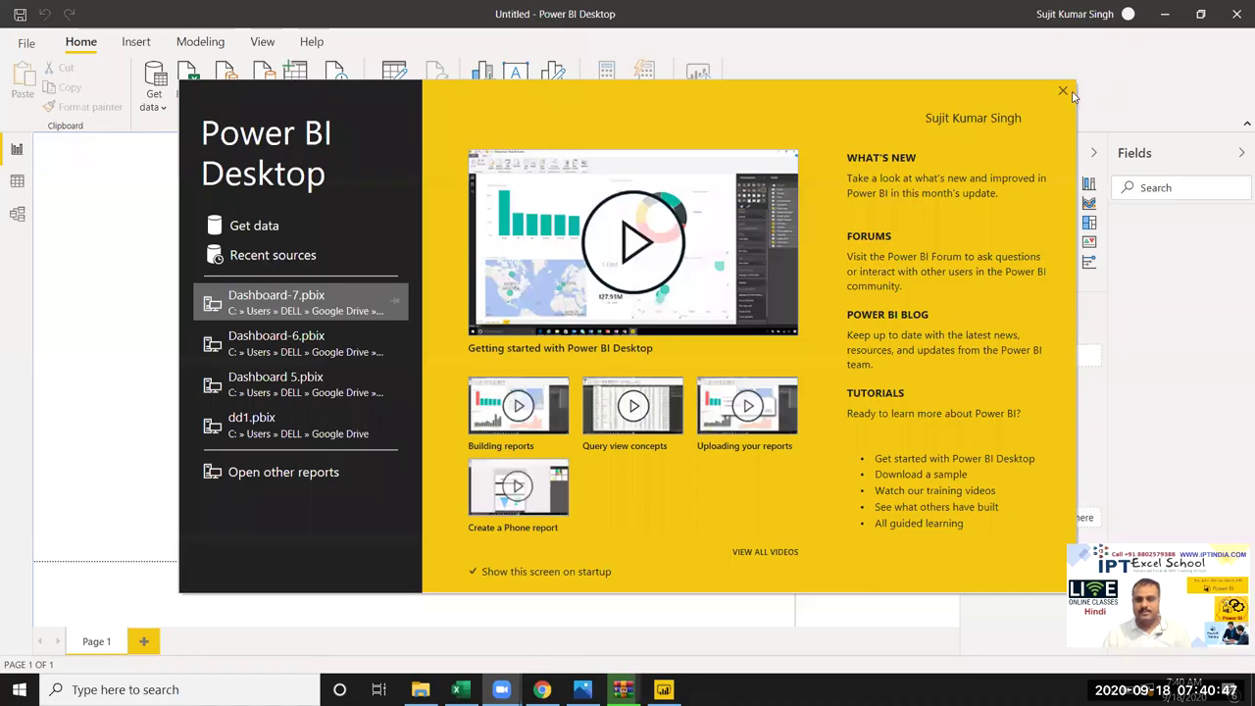
# Step: Close the welcome screen, then add and delete a stacked bar chart so Page 1 is empty
pyautogui.click(1065, 92)
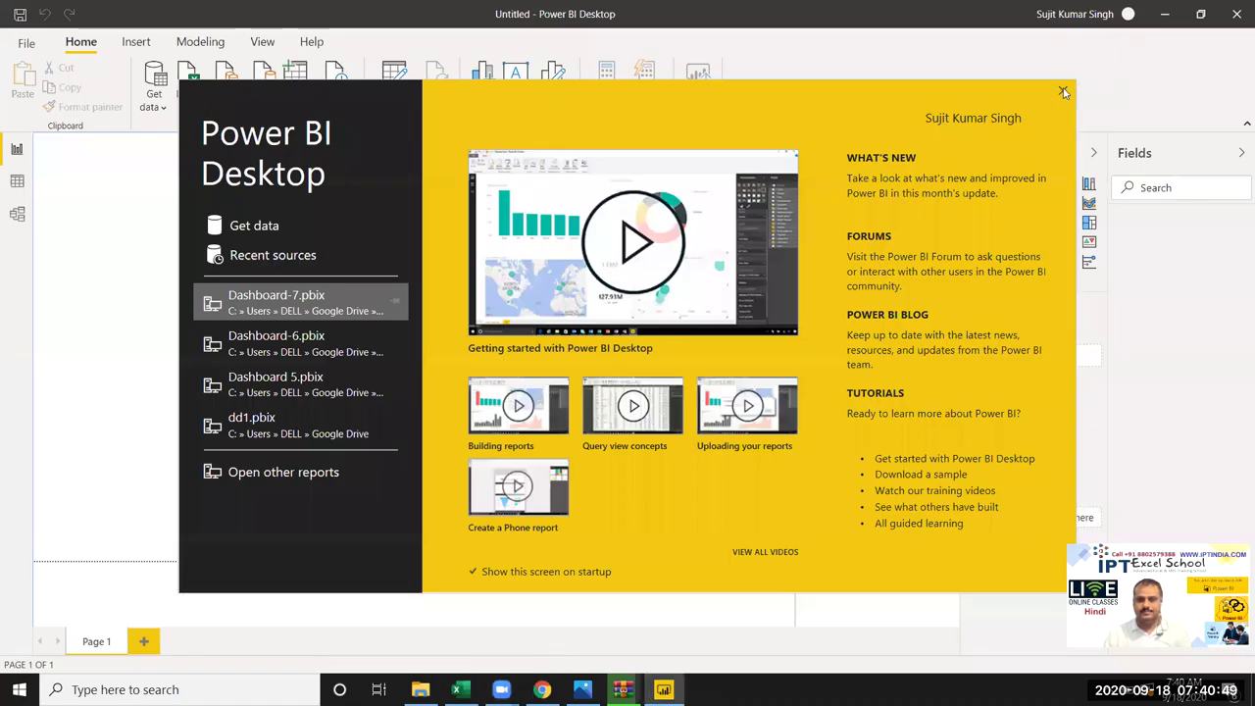
pyautogui.click(1064, 93)
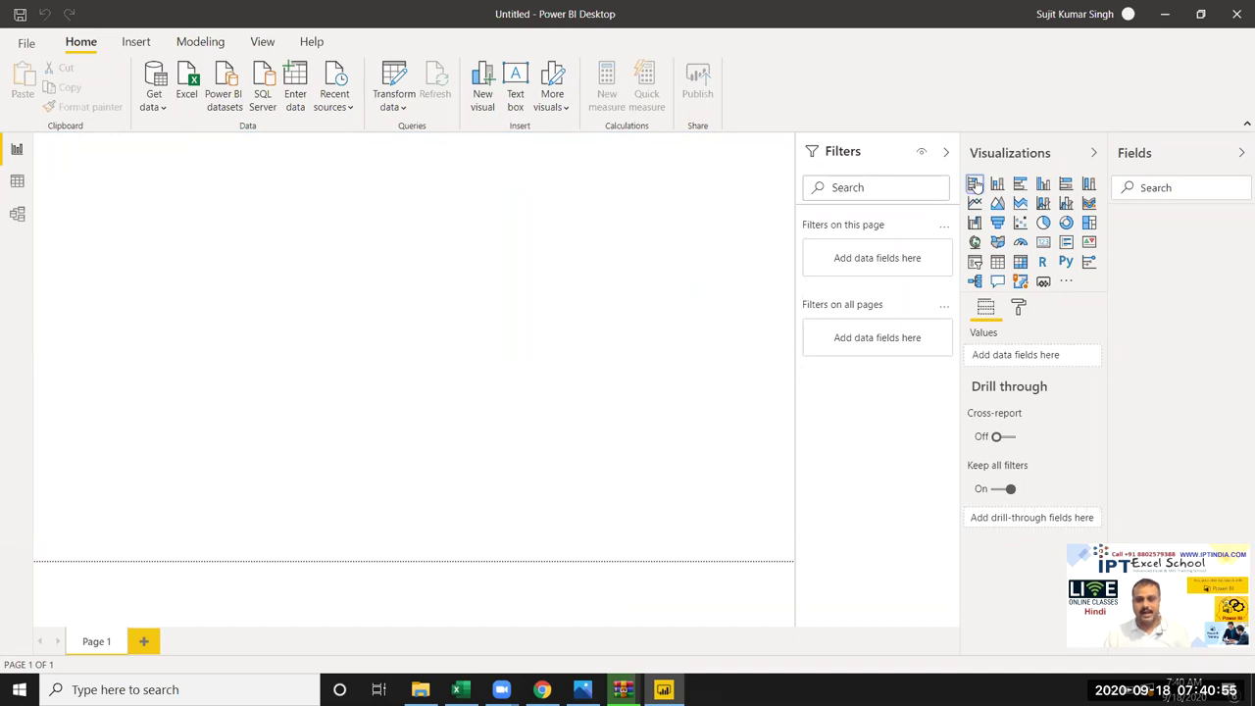
pyautogui.click(975, 182)
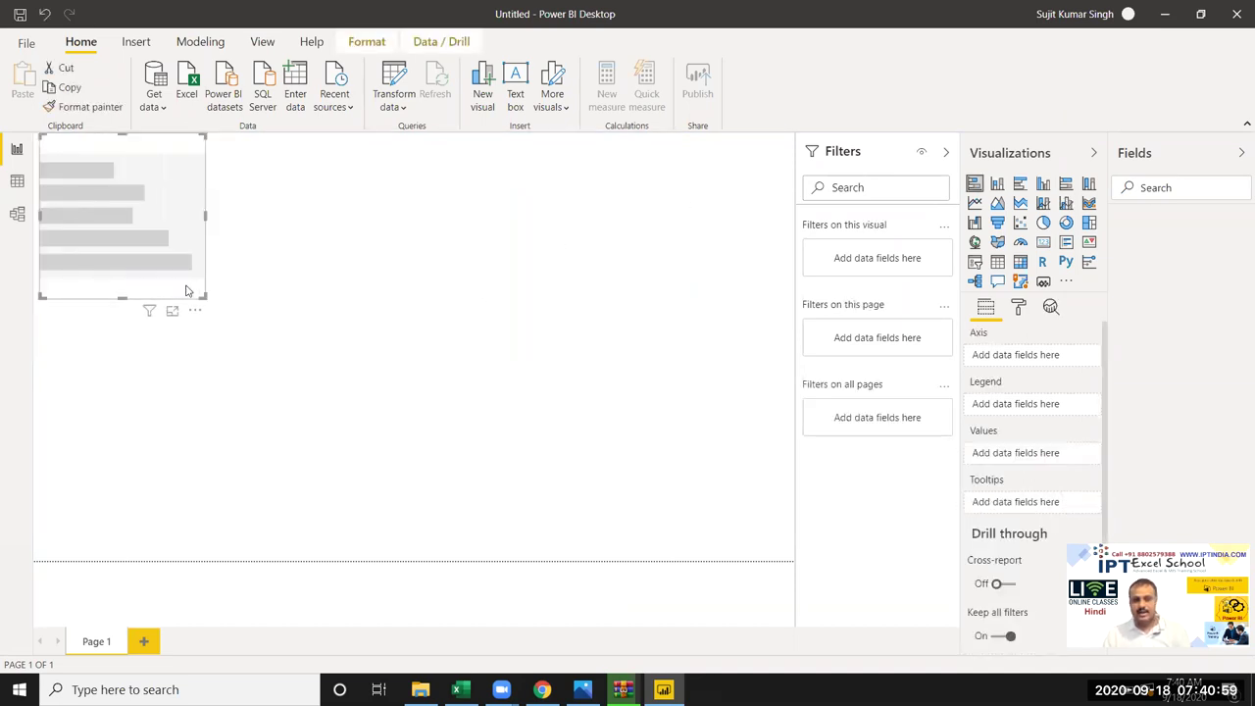
pyautogui.press('Delete')
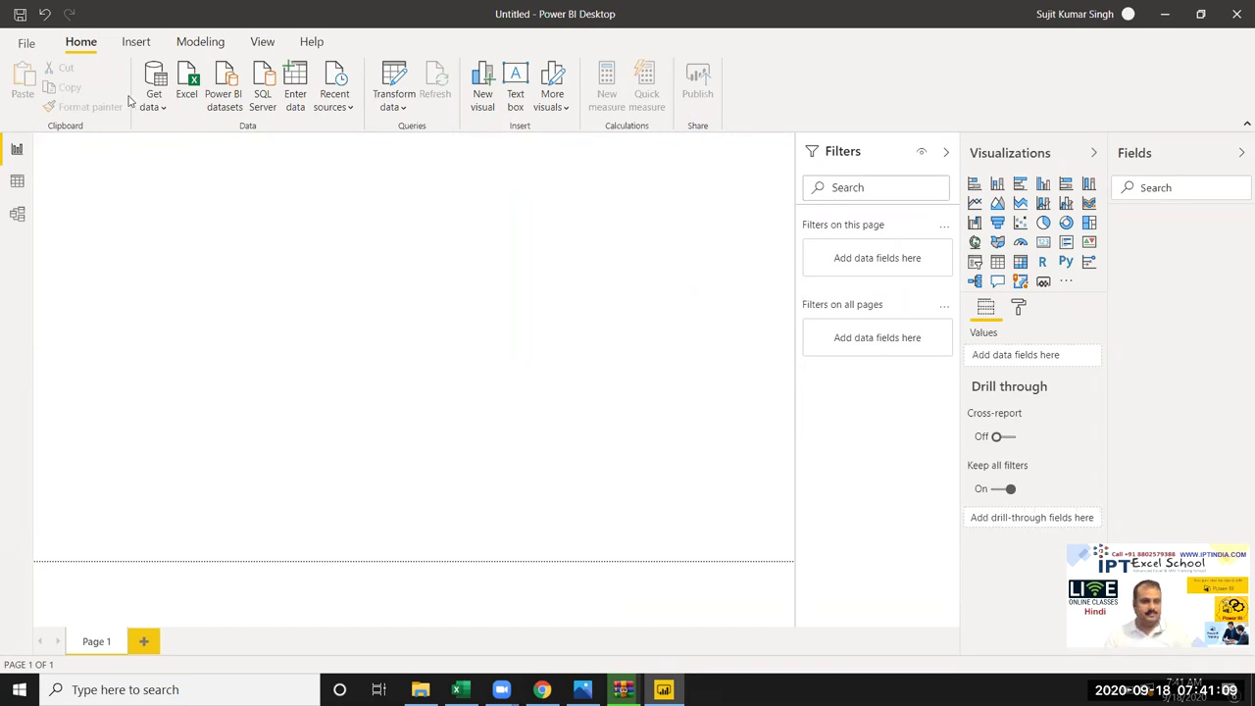
# Step: Open Get data > More..., filter to Database sources and connect to an Access database
pyautogui.click(162, 110)
pyautogui.click(162, 110)
pyautogui.click(162, 110)
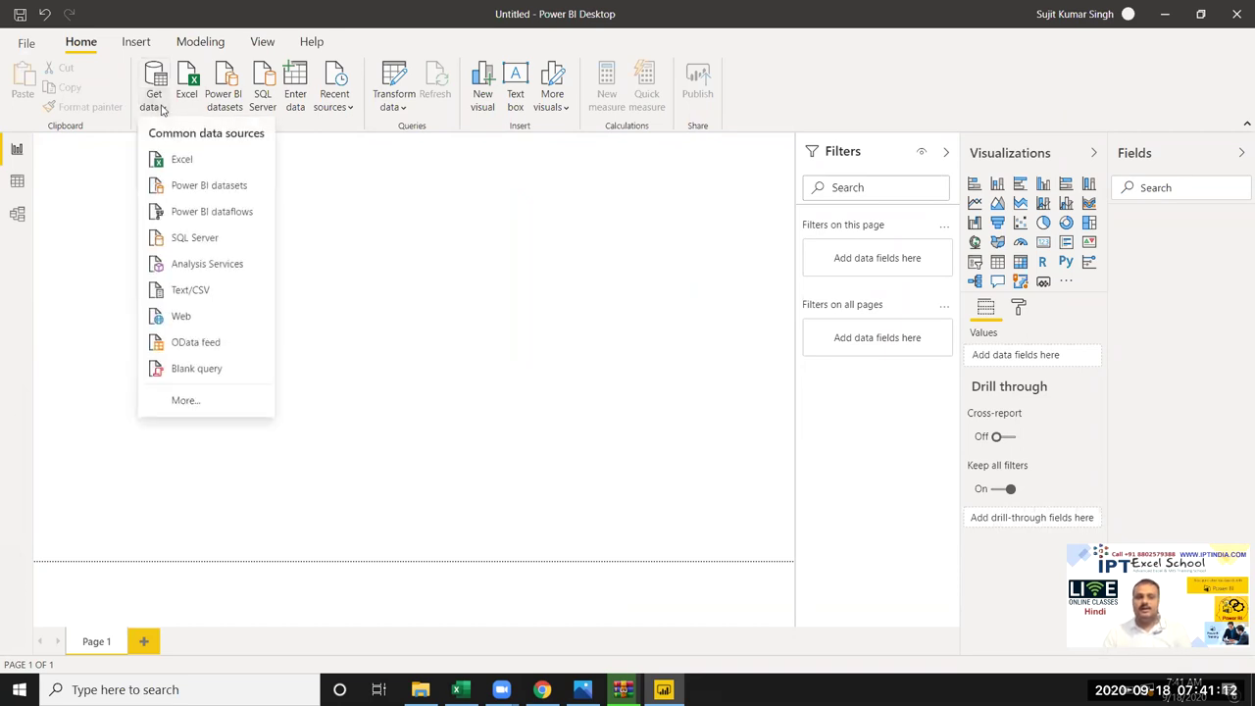
pyautogui.click(208, 401)
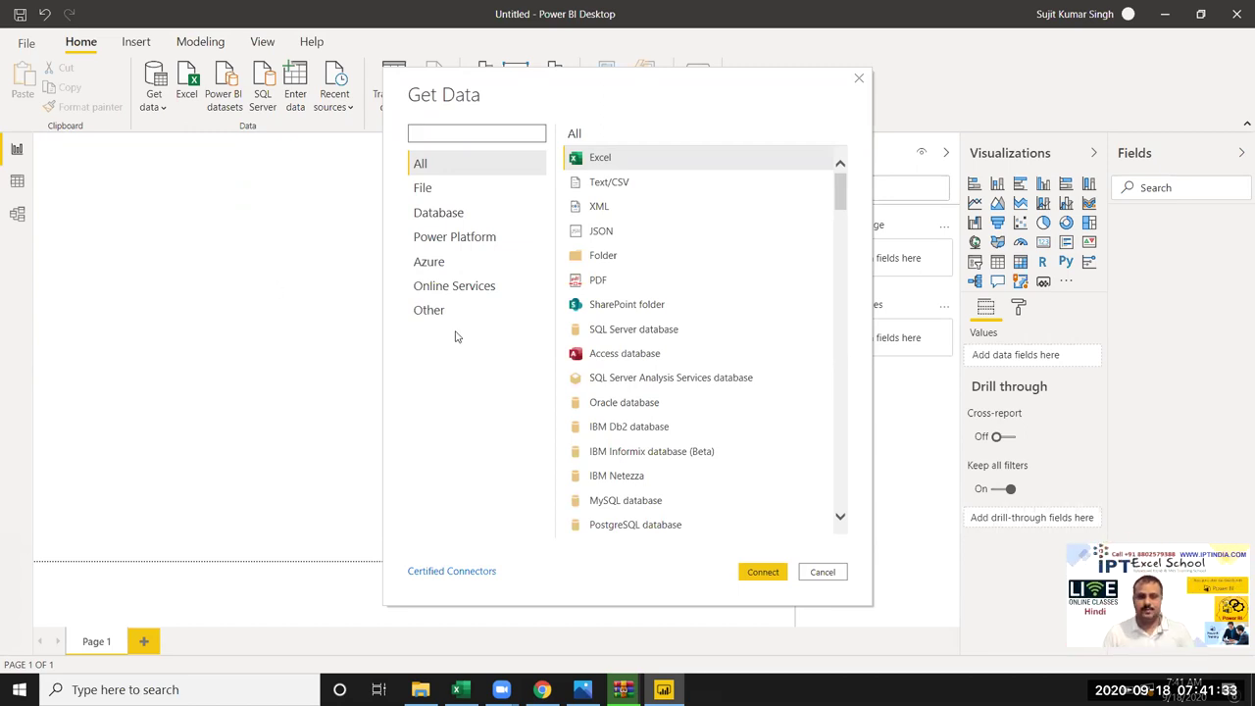
pyautogui.click(443, 215)
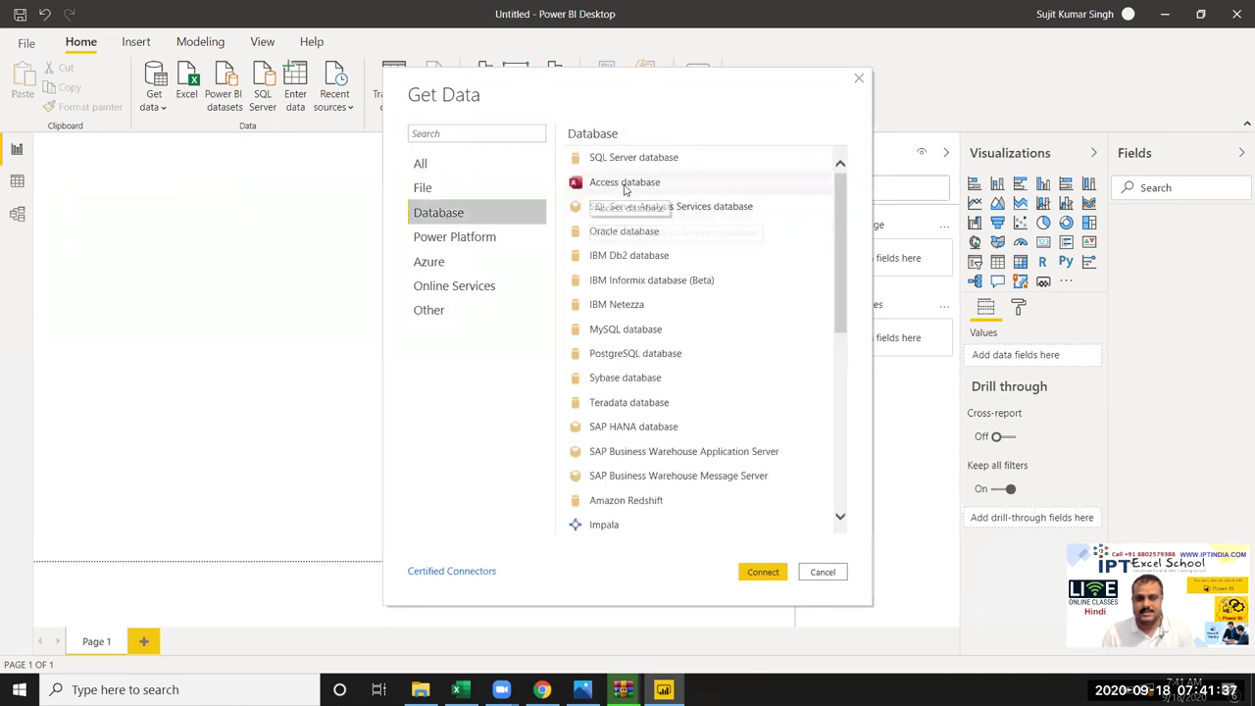
pyautogui.click(760, 573)
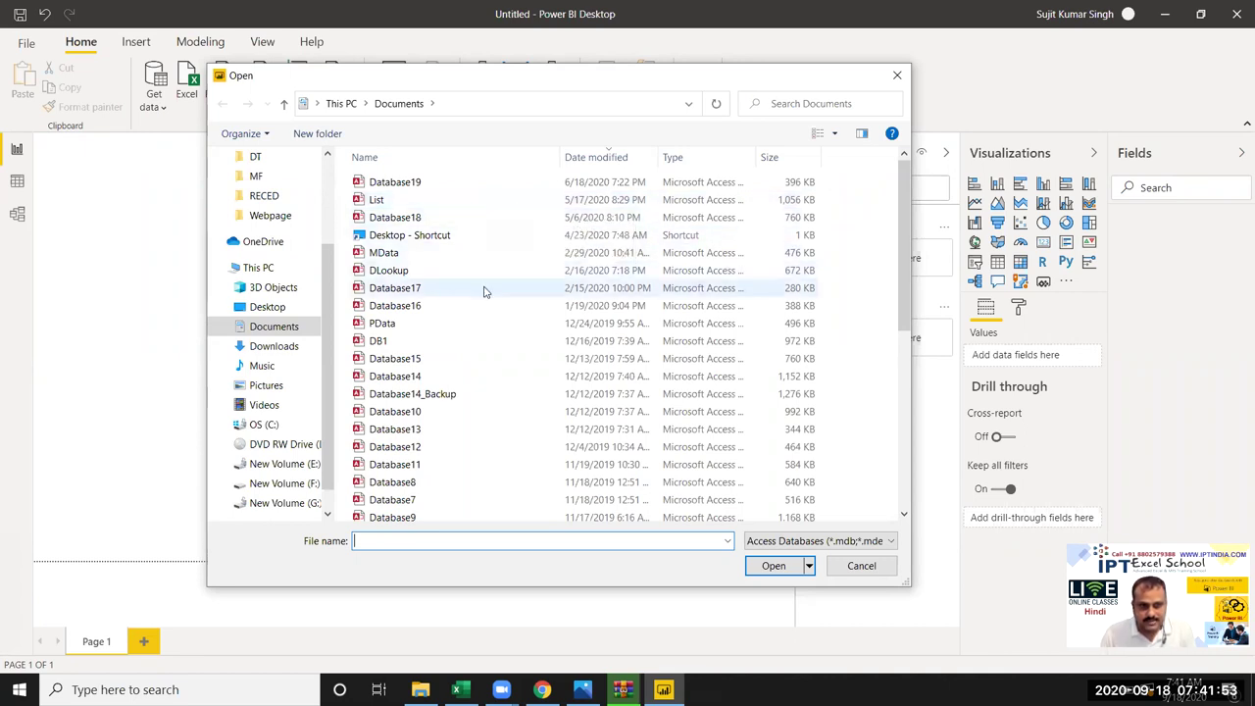
# Step: Open PData.accdb as the Access source and move the Connecting message around while it loads
pyautogui.click(499, 331)
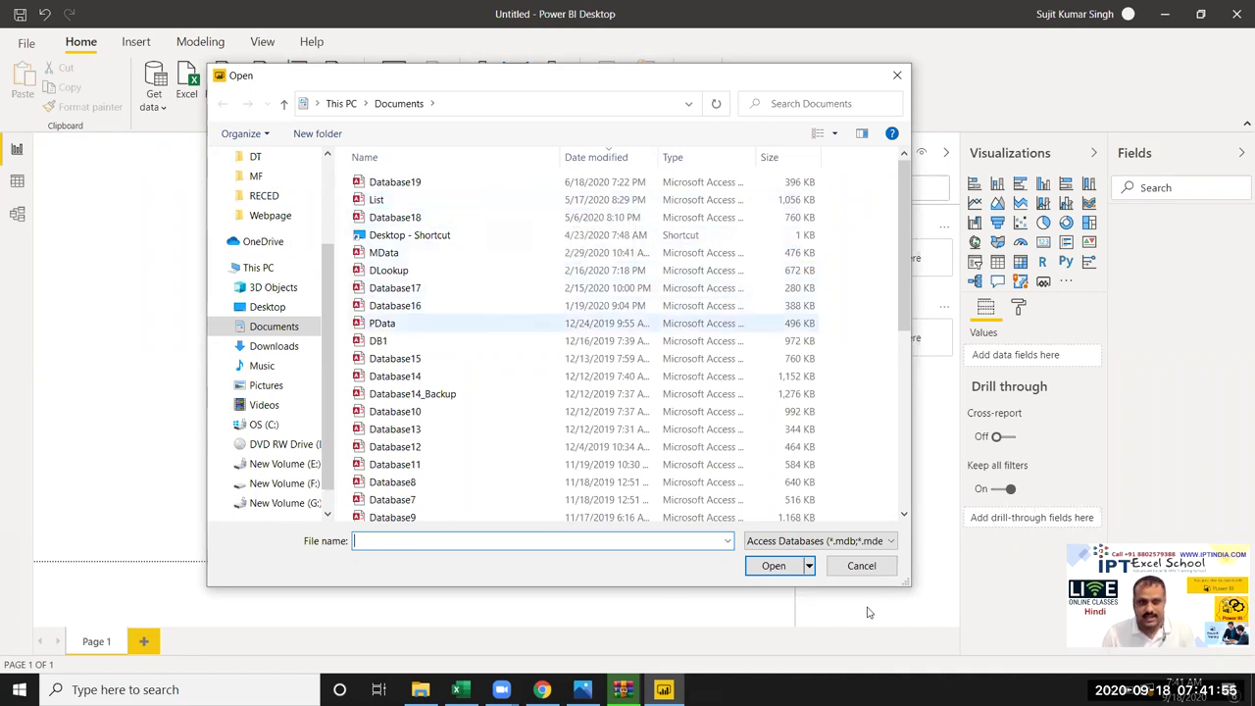
pyautogui.click(786, 573)
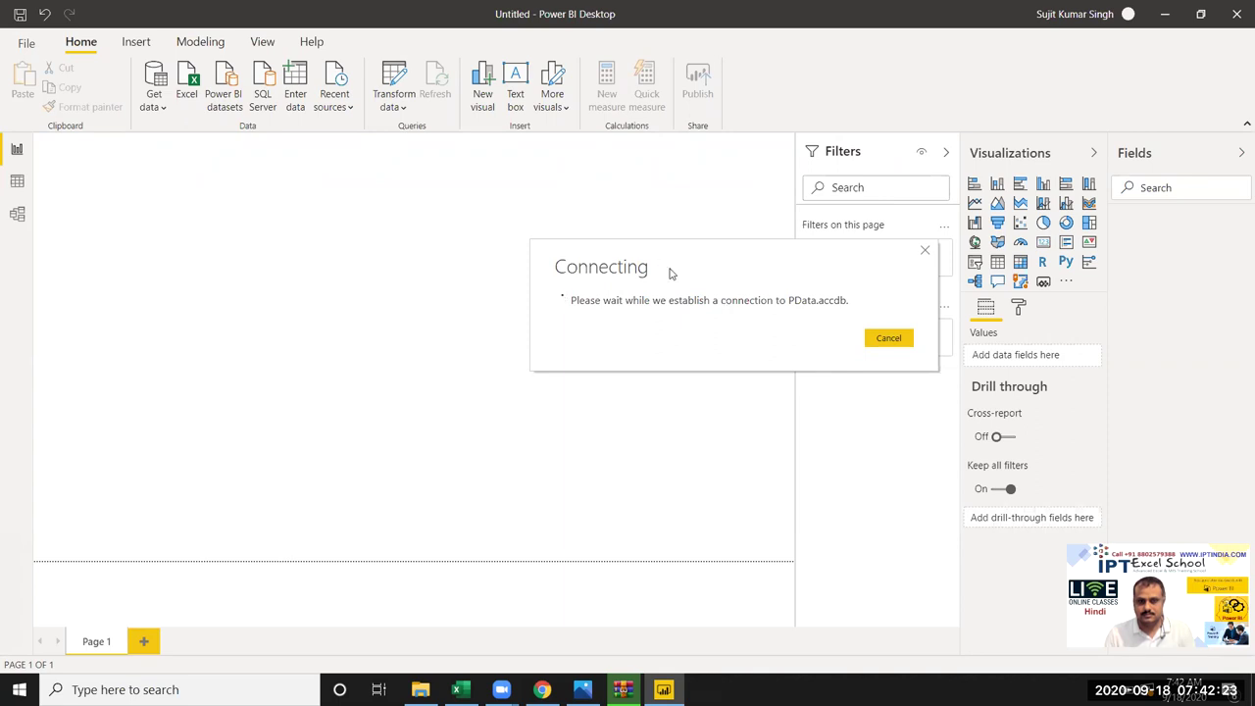
pyautogui.moveTo(669, 274); pyautogui.dragTo(661, 280)
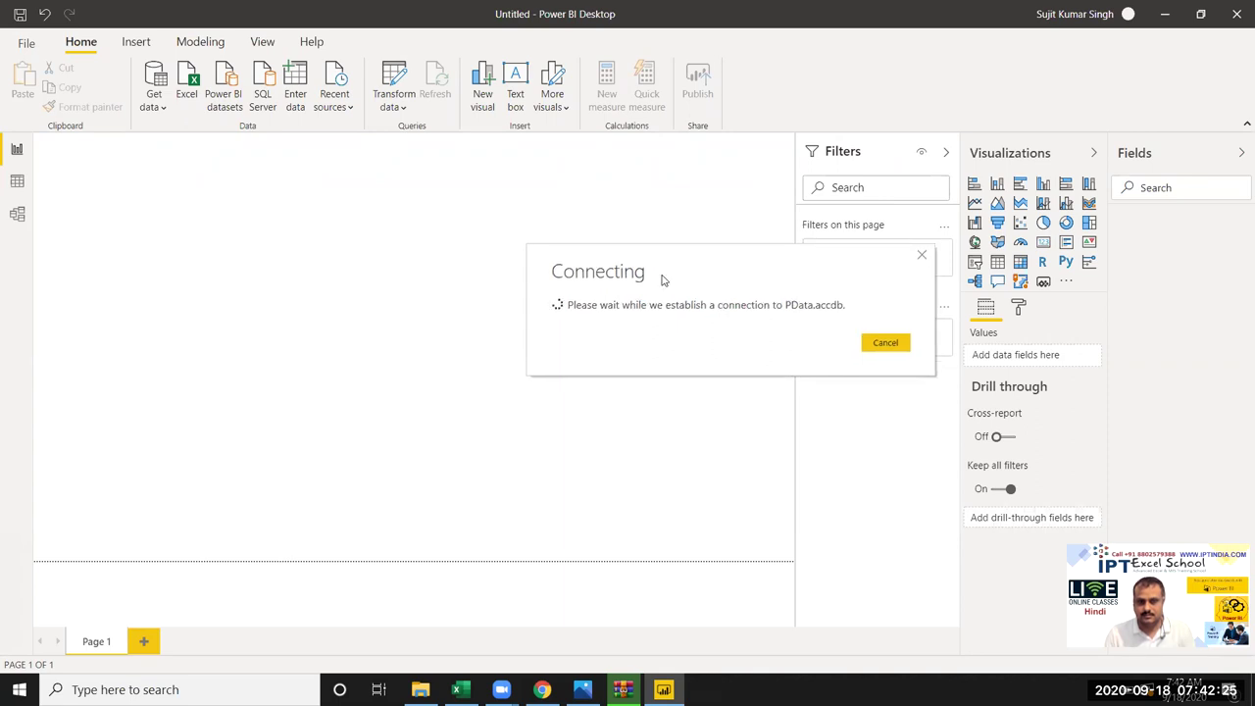
pyautogui.moveTo(662, 281); pyautogui.dragTo(523, 275)
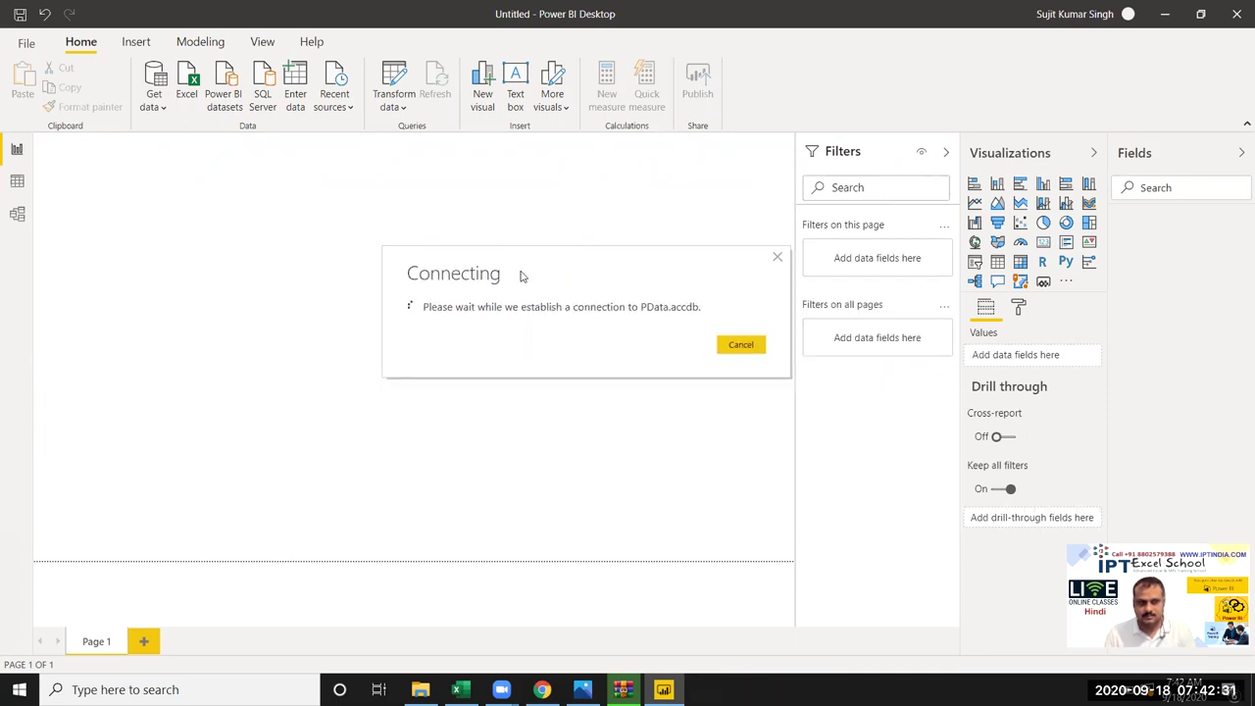
pyautogui.moveTo(521, 277); pyautogui.dragTo(178, 264)
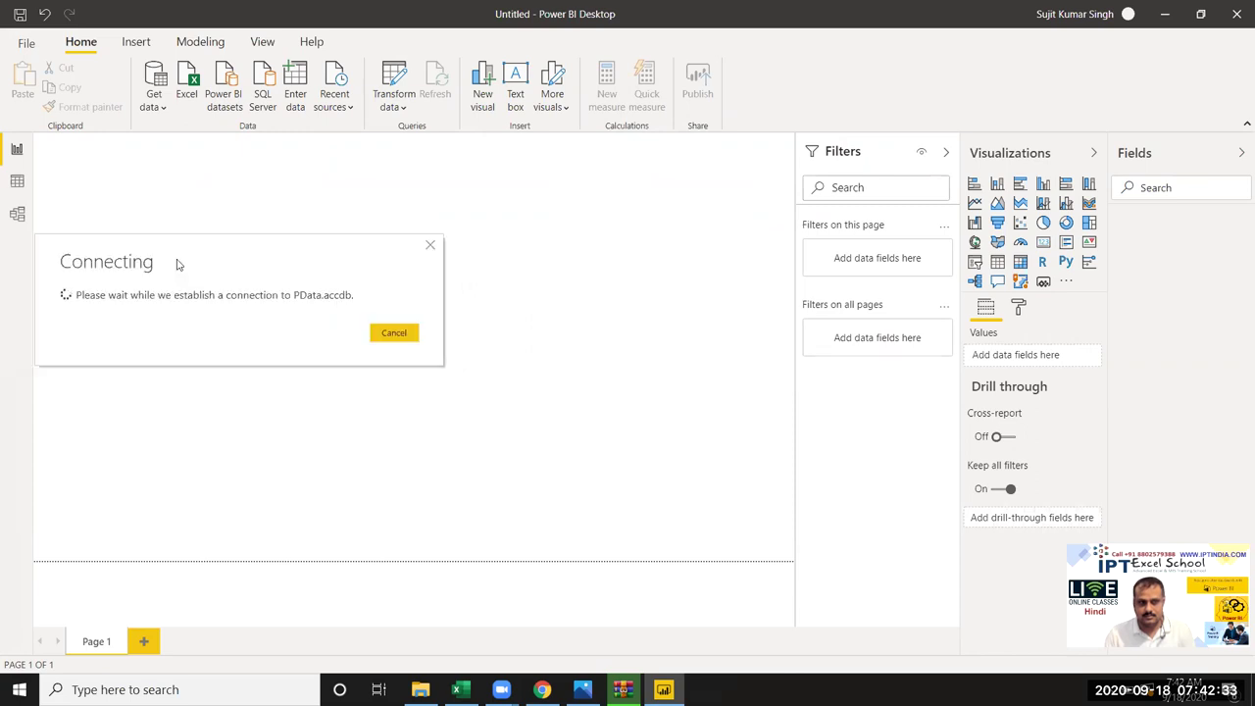
pyautogui.moveTo(178, 264)
pyautogui.mouseDown()
pyautogui.moveTo(525, 283)
pyautogui.moveTo(287, 336)
pyautogui.mouseUp()
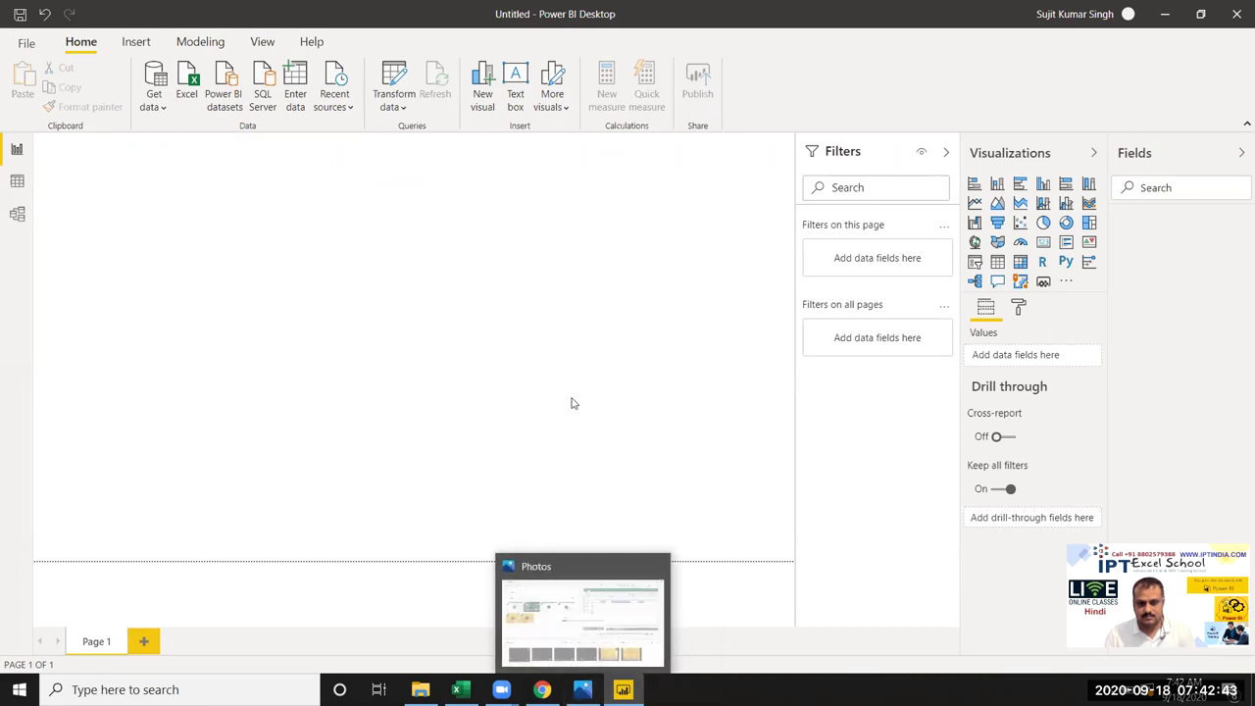
# Step: Minimize the Photos video editor to reveal Power BI's PData.accdb Navigator
pyautogui.click(582, 689)
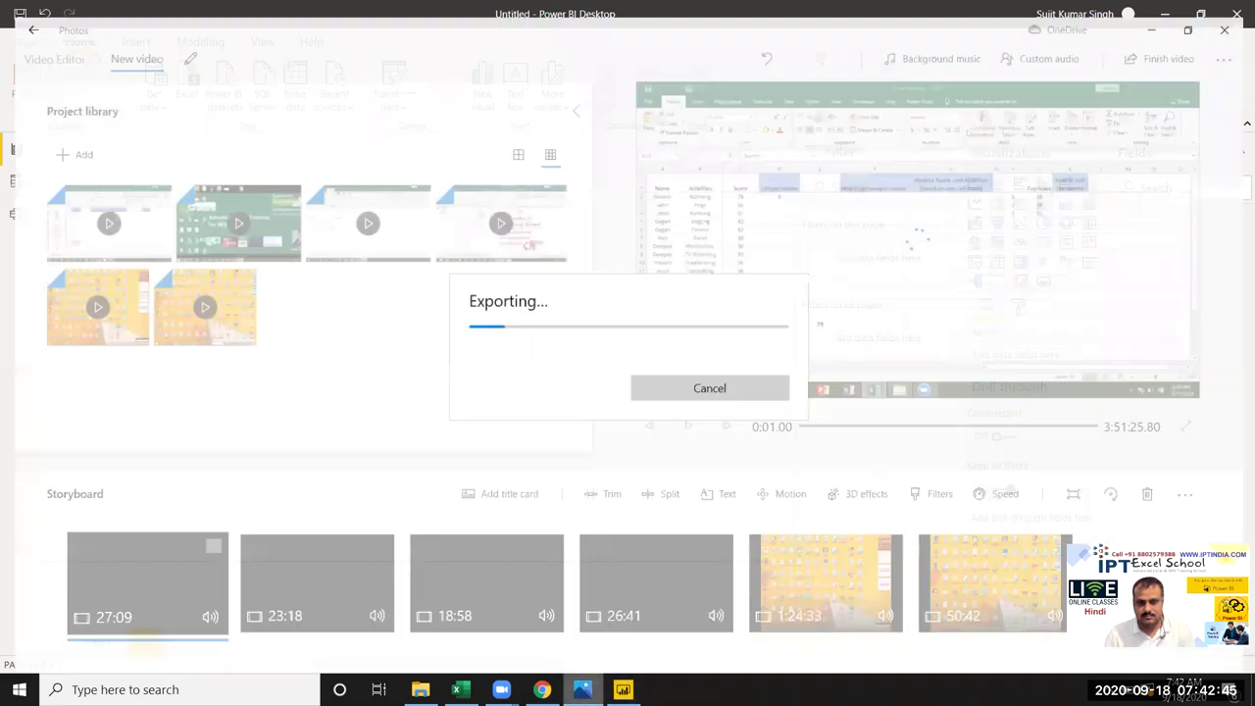
pyautogui.click(582, 689)
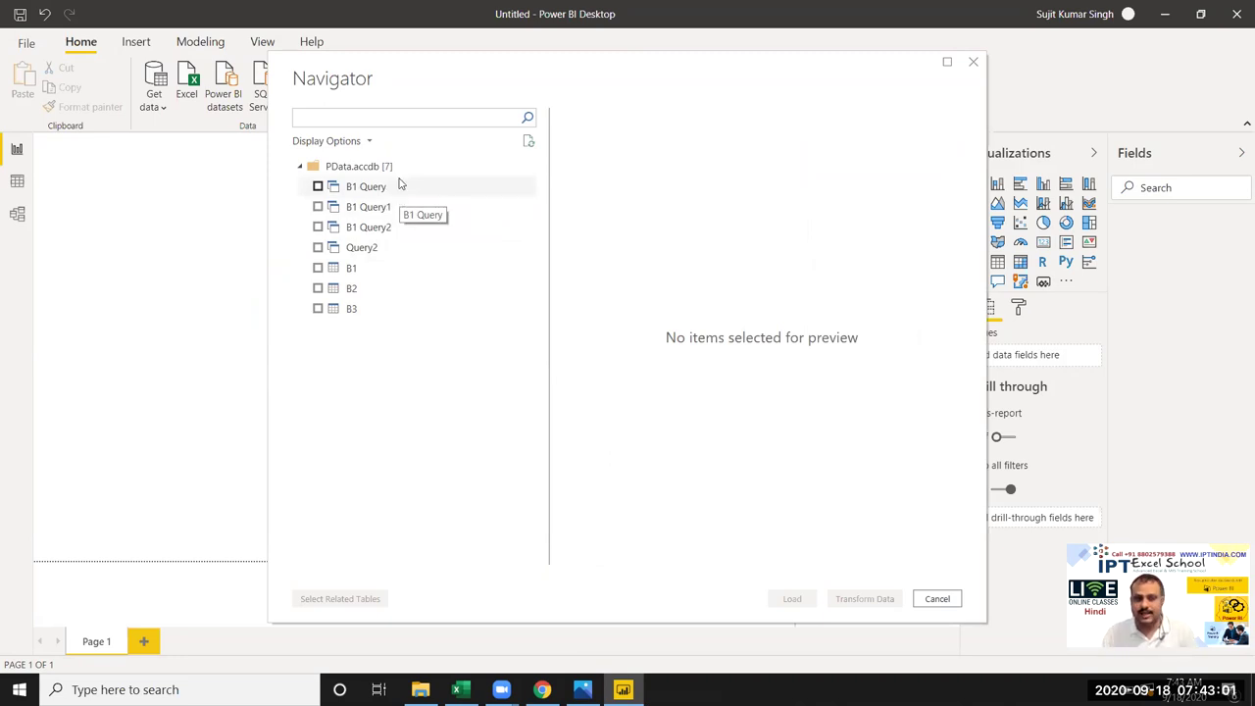
# Step: Tick B1 Query, preview B1, then swap B1 for B2 in the Navigator
pyautogui.click(318, 188)
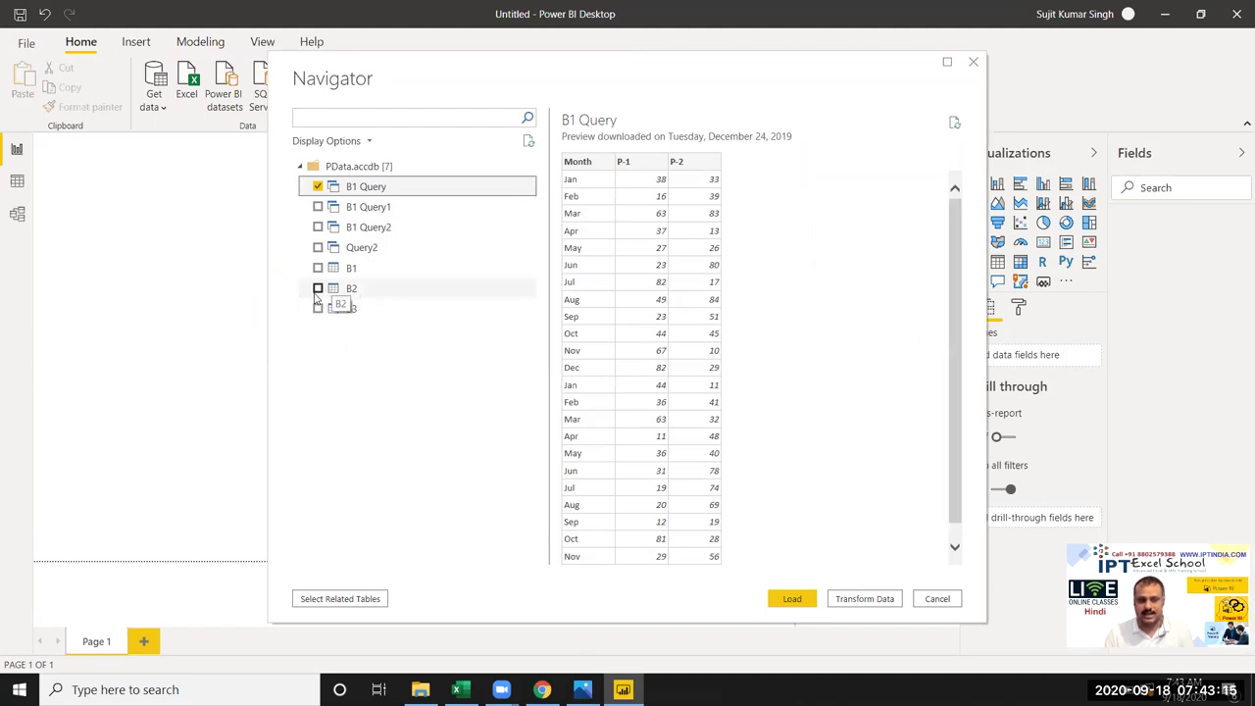
pyautogui.click(316, 268)
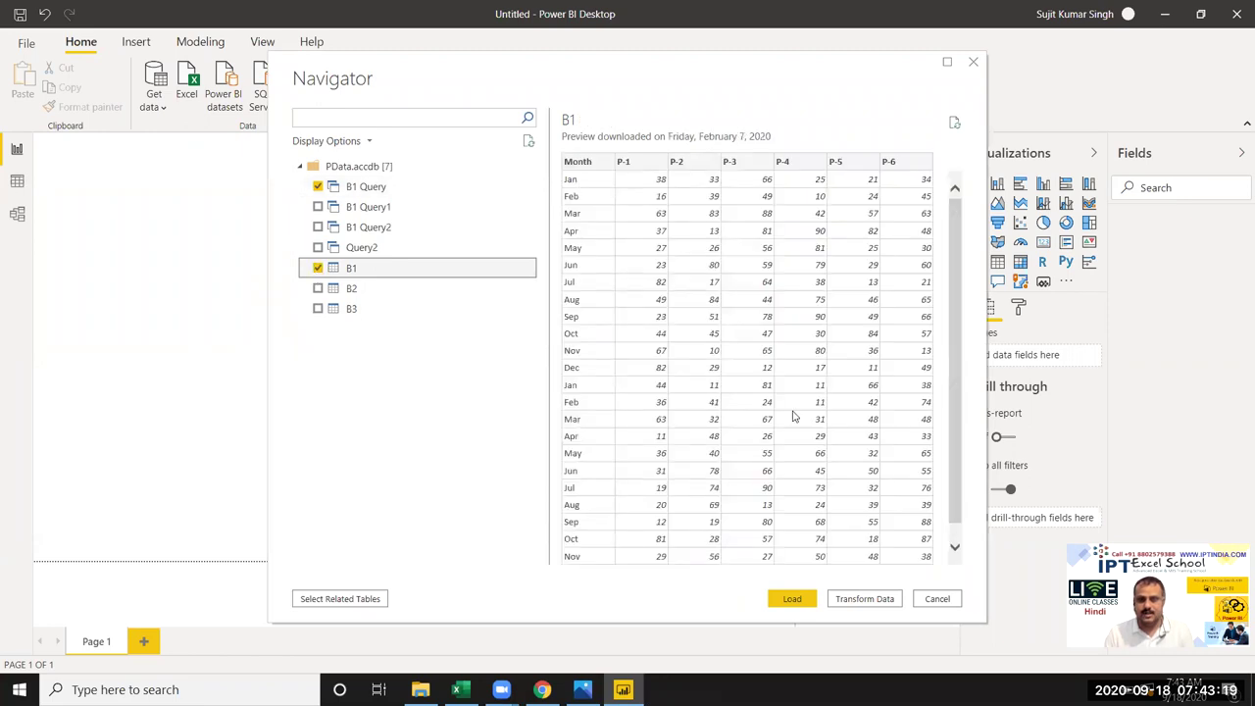
pyautogui.moveTo(955, 436); pyautogui.dragTo(939, 343)
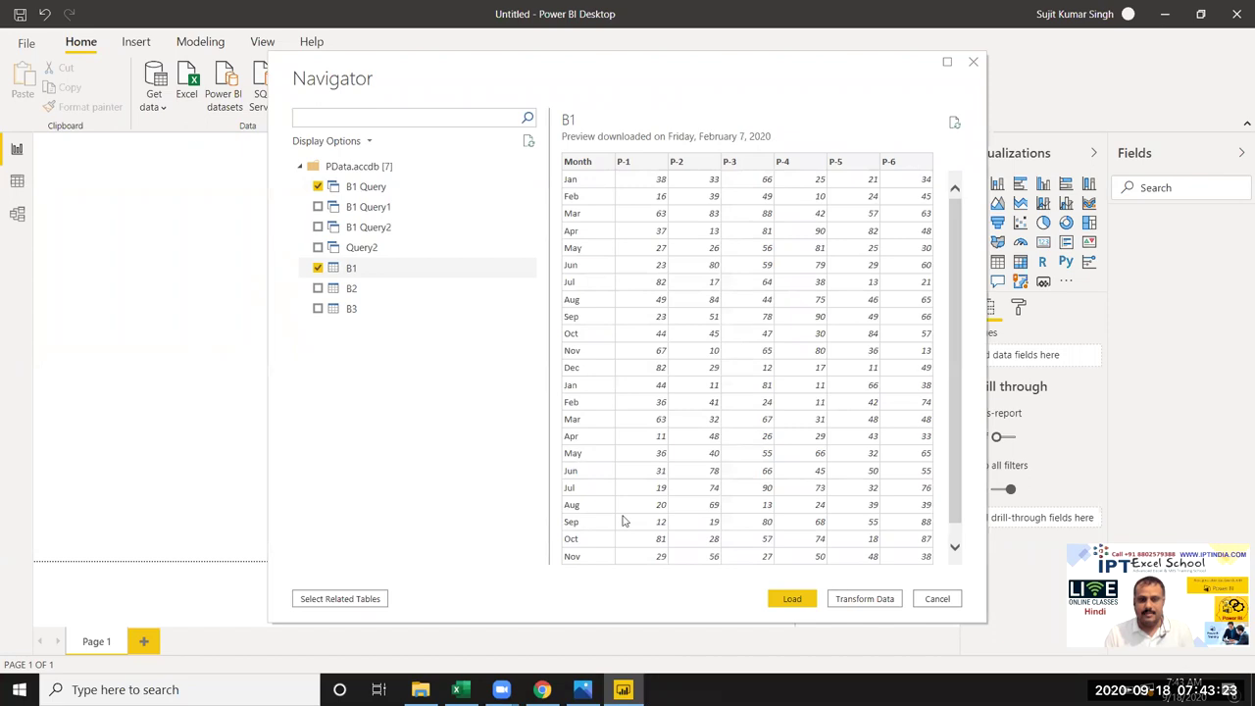
pyautogui.click(333, 288)
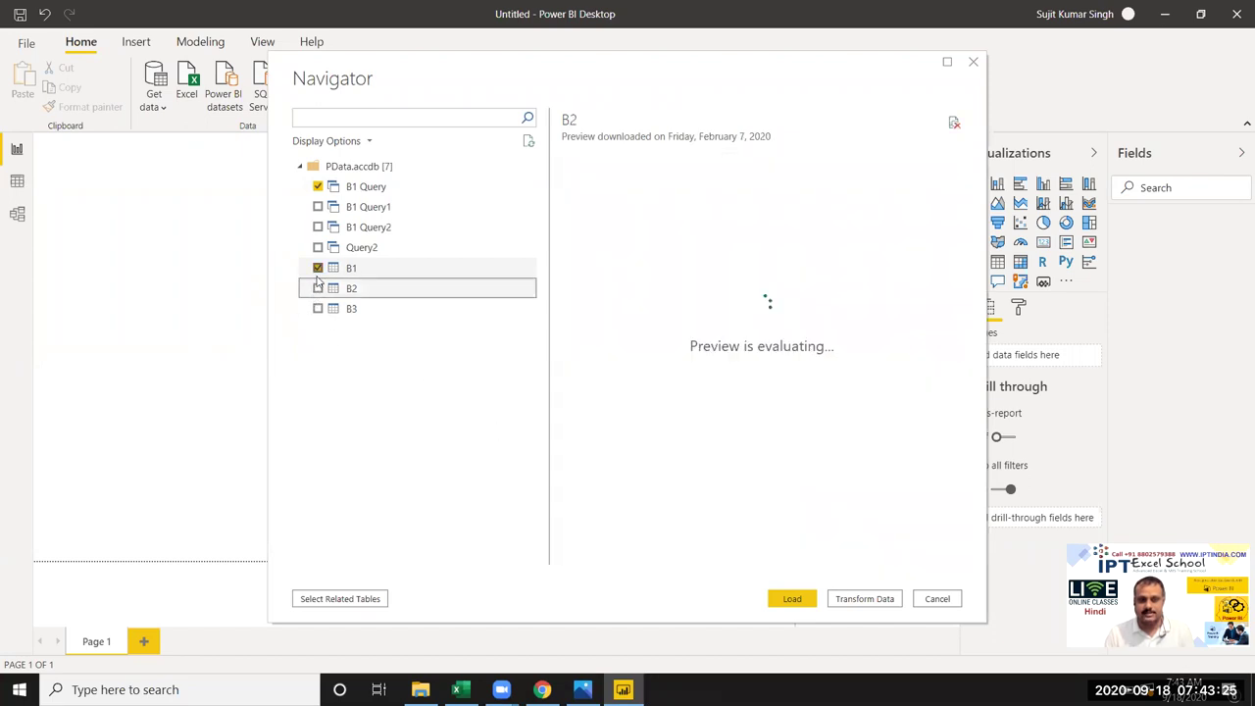
pyautogui.click(317, 267)
pyautogui.click(317, 288)
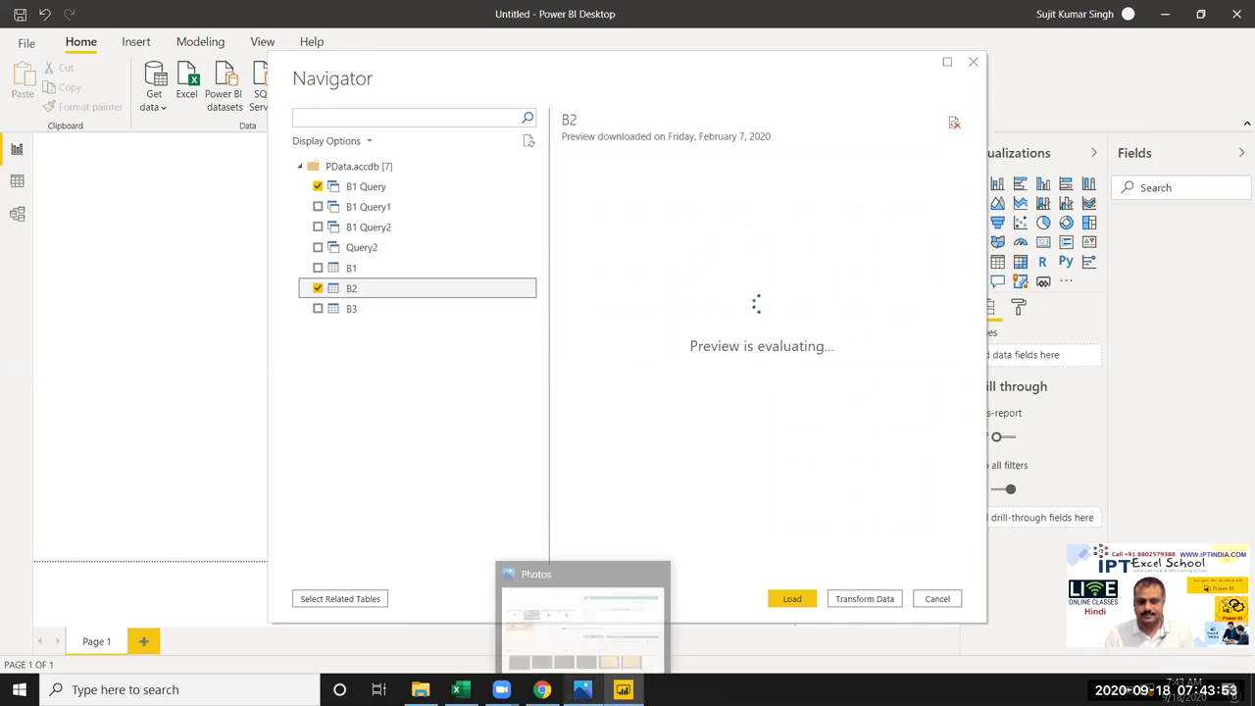
pyautogui.moveTo(419, 689)
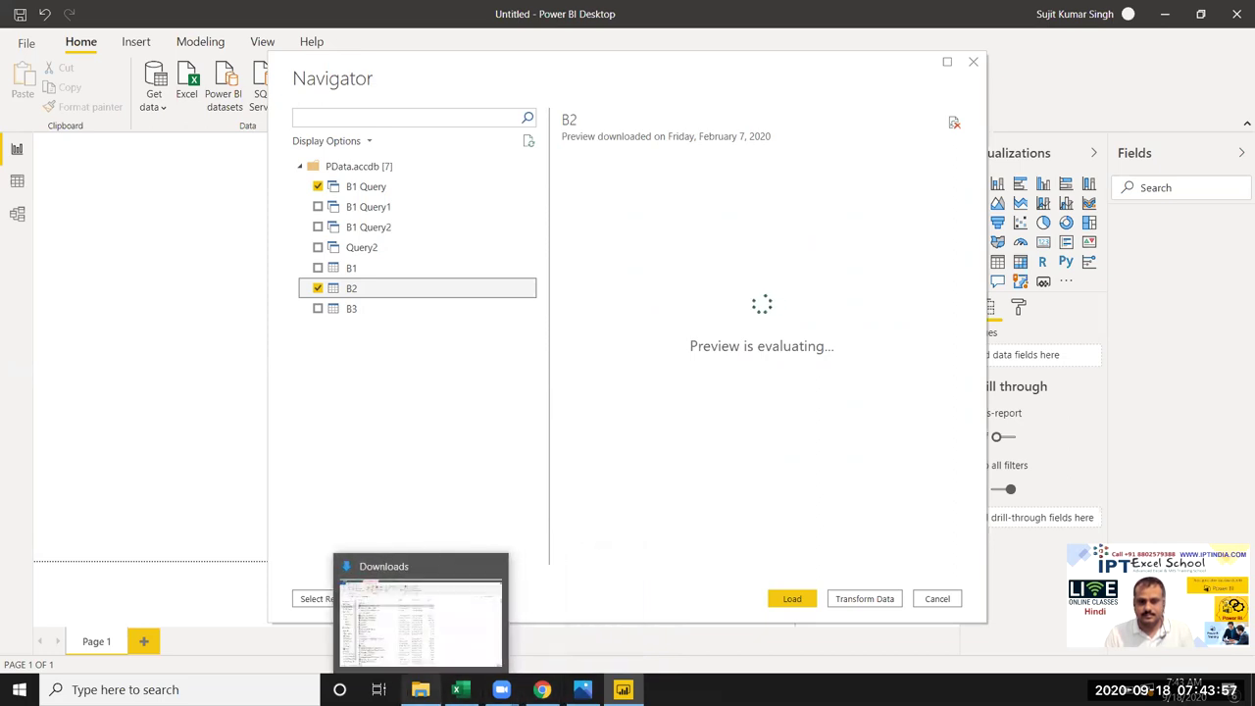
# Step: Launch setup from the WINDOWS.X64_193000_db_home folder in Downloads, then return to Power BI
pyautogui.click(372, 612)
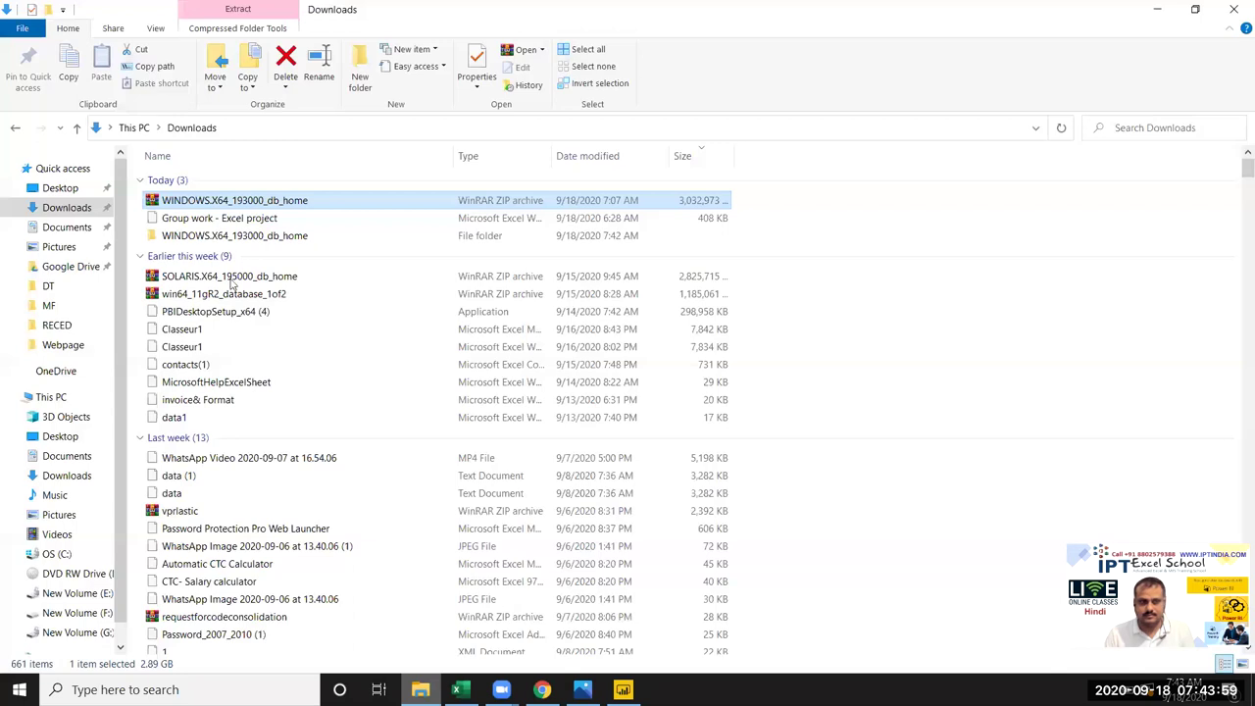
pyautogui.doubleClick(229, 240)
pyautogui.scroll(-6, 622, 451)
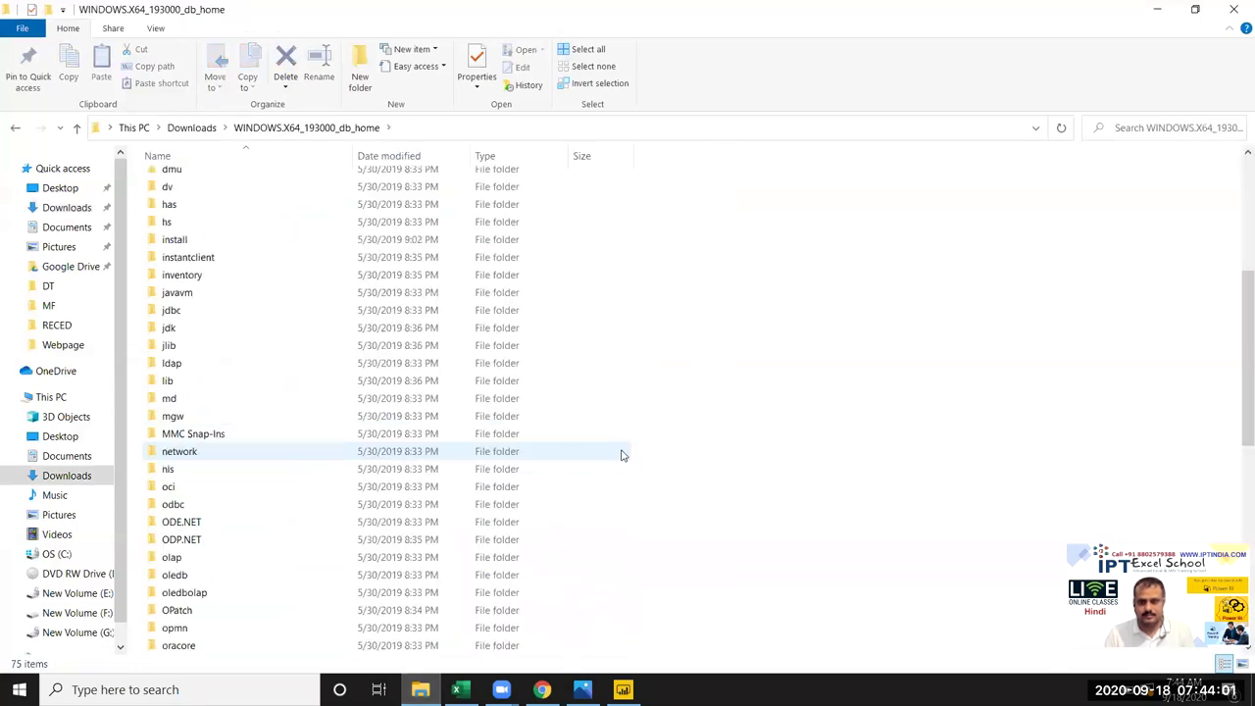
pyautogui.scroll(-10, 448, 555)
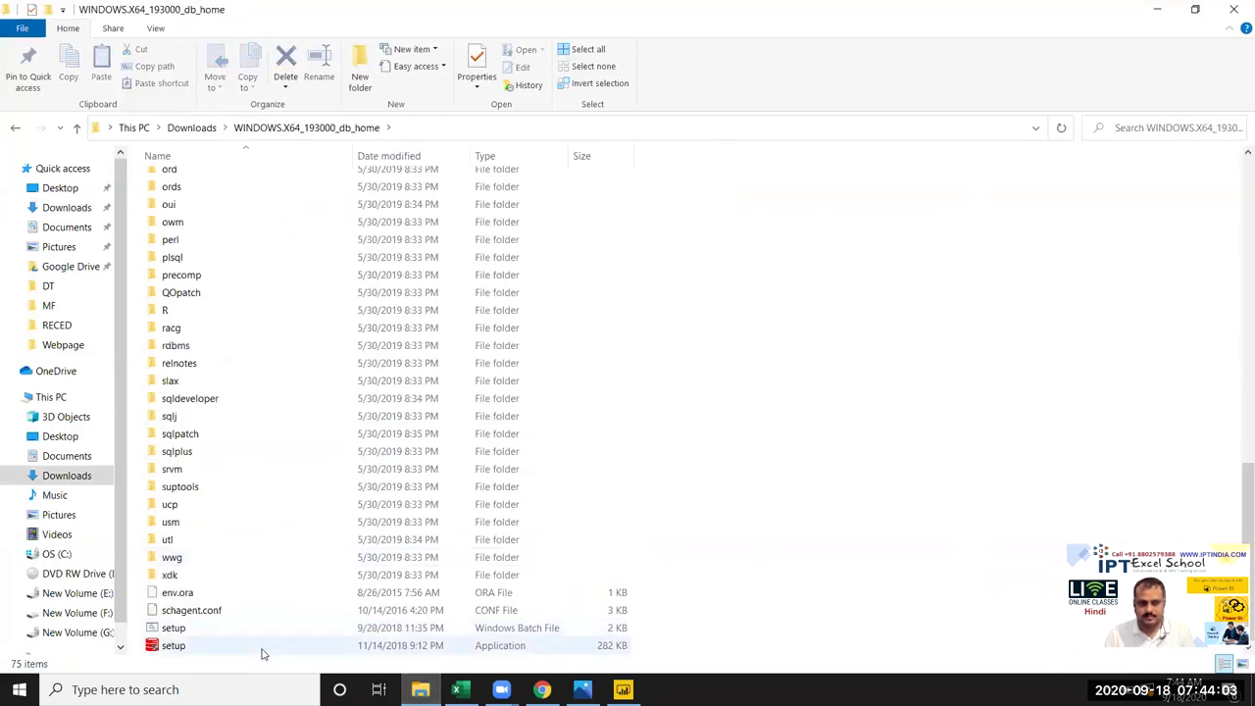
pyautogui.doubleClick(261, 649)
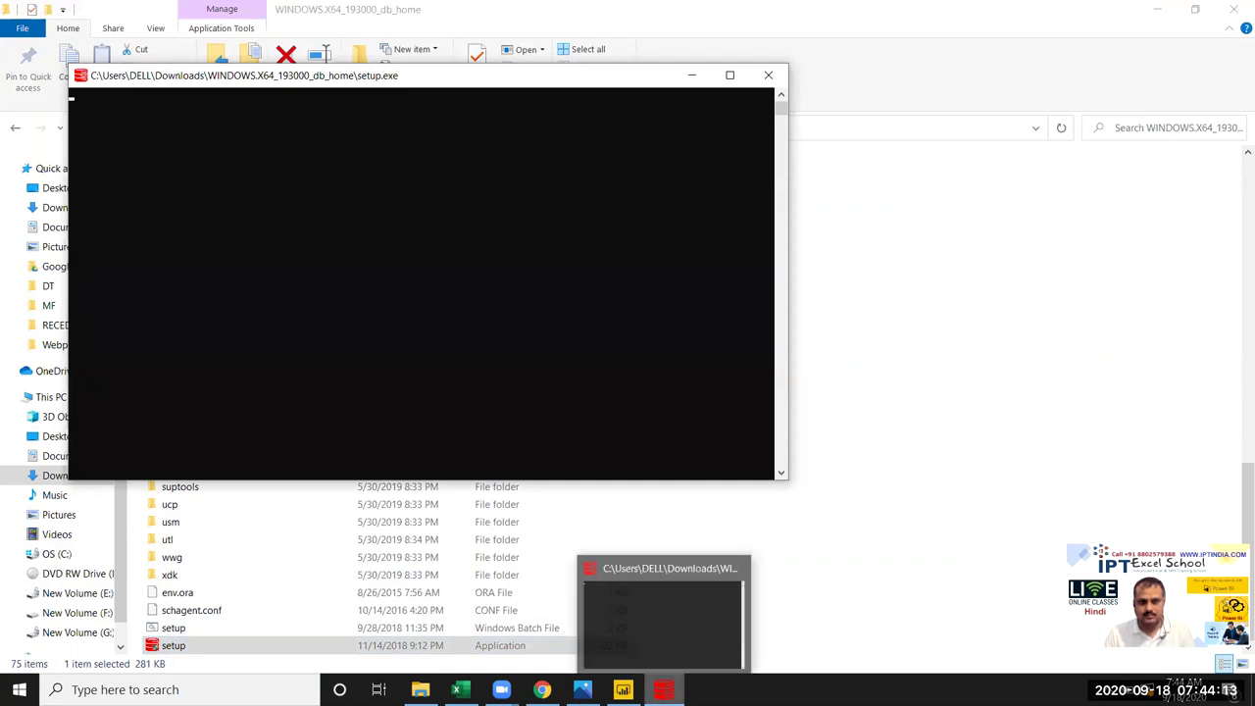
pyautogui.click(663, 689)
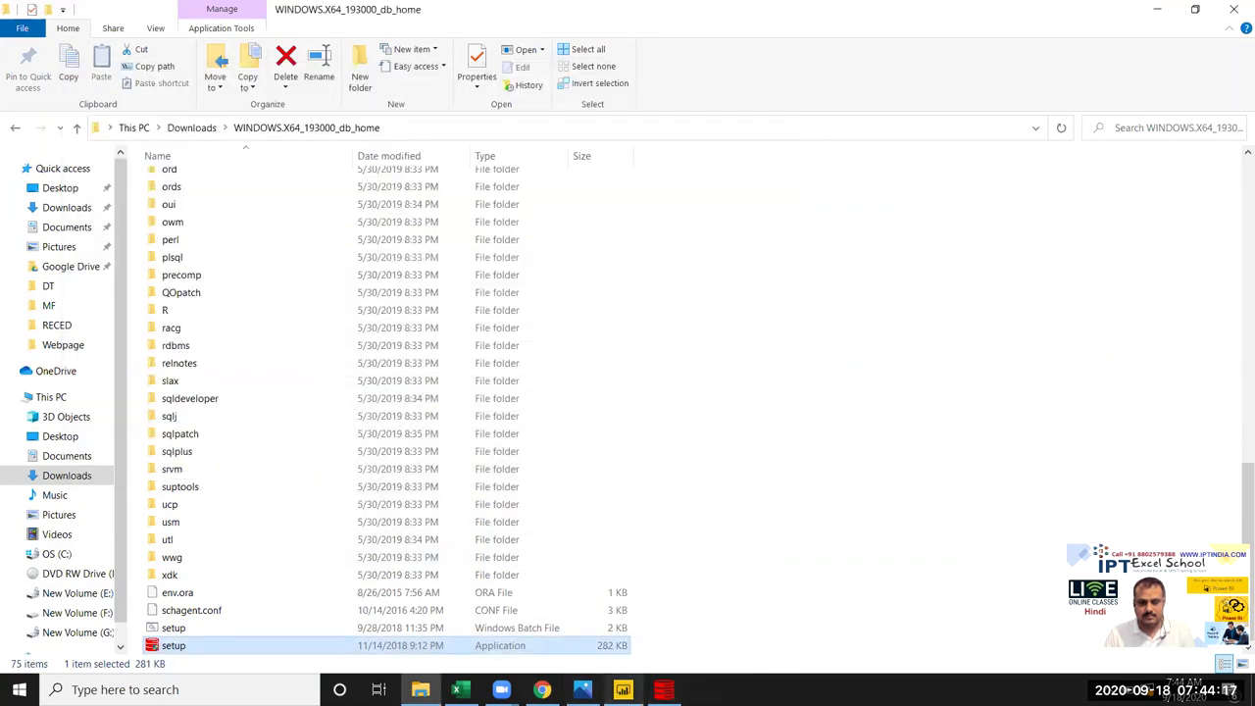
pyautogui.click(622, 689)
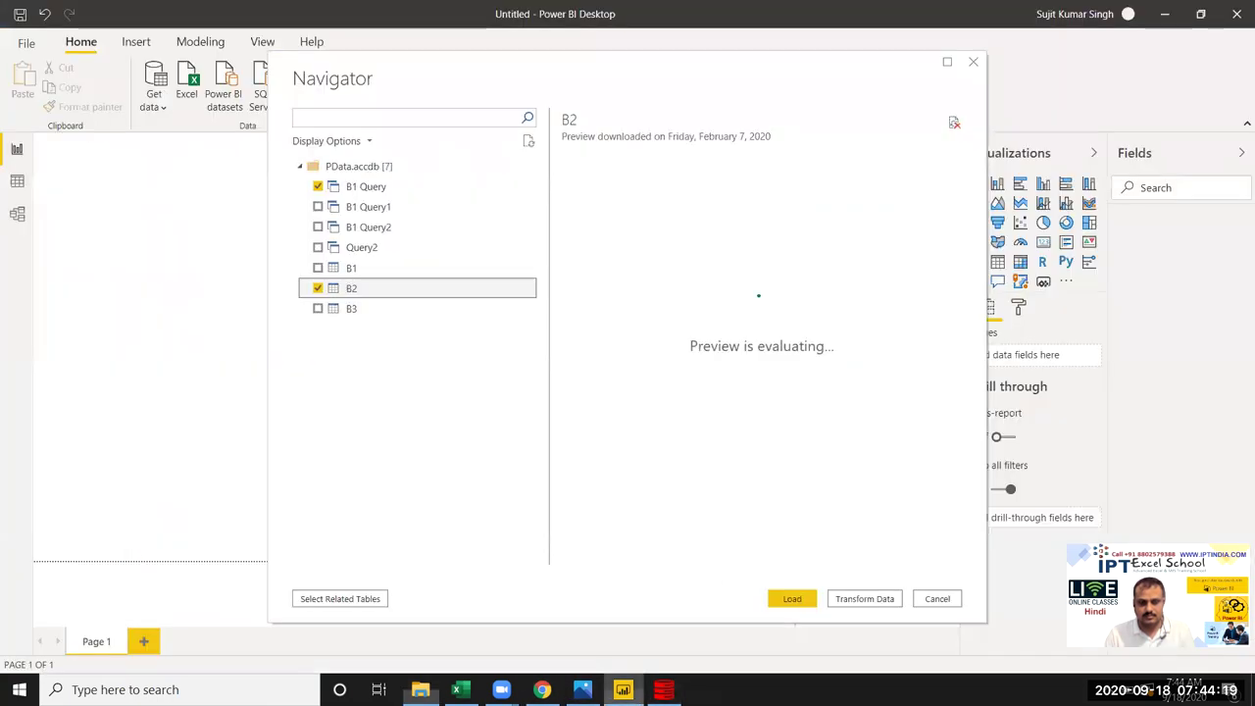
# Step: Untick B1 Query, B2 and B3, keep only B1 checked, and load it
pyautogui.click(318, 288)
pyautogui.click(317, 268)
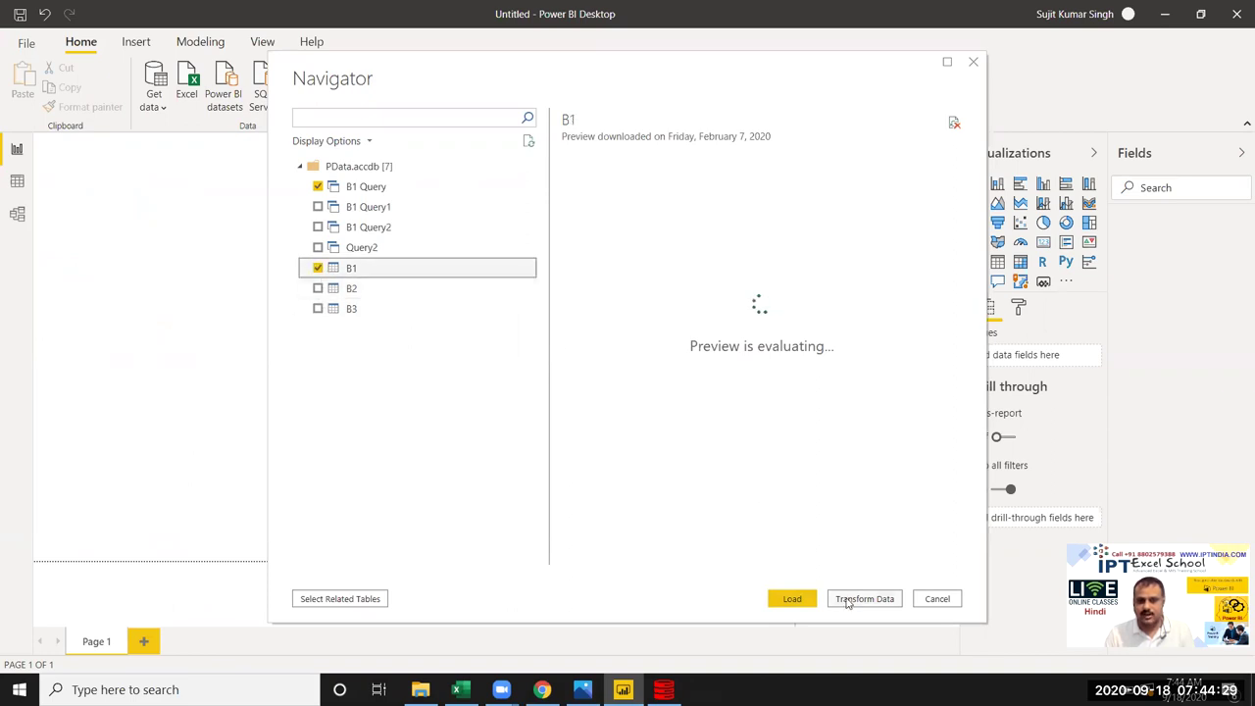
pyautogui.click(318, 309)
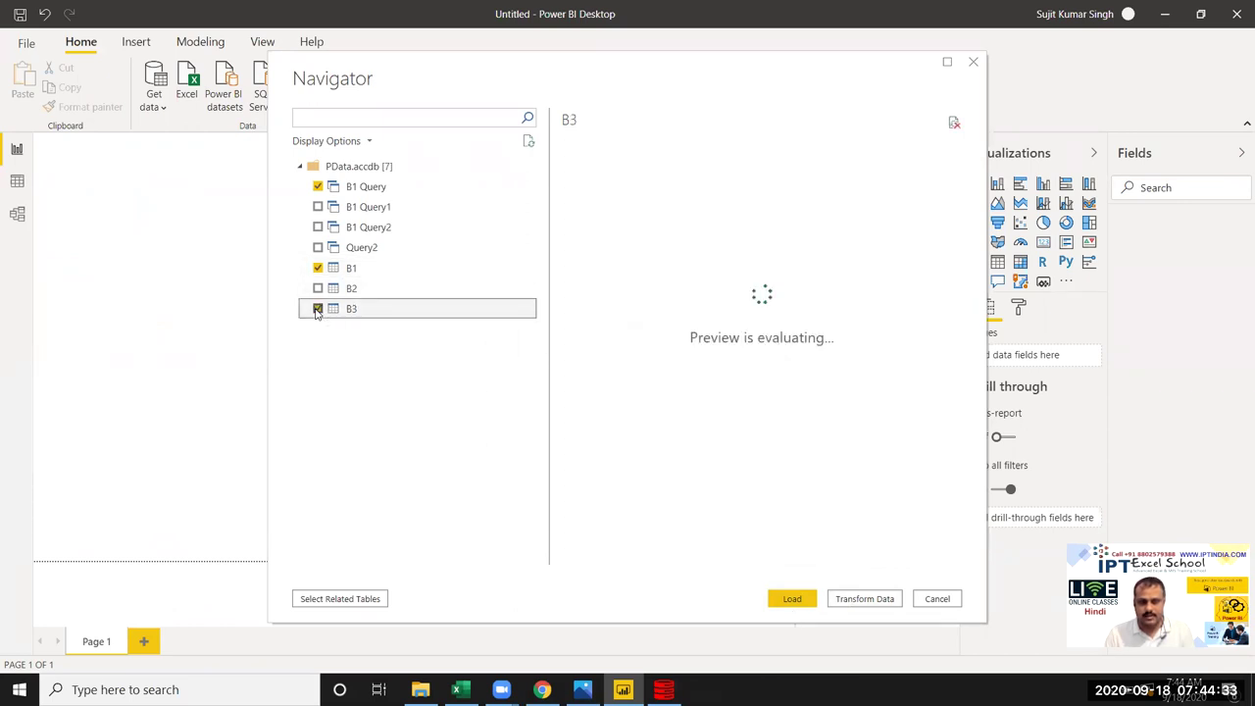
pyautogui.click(318, 288)
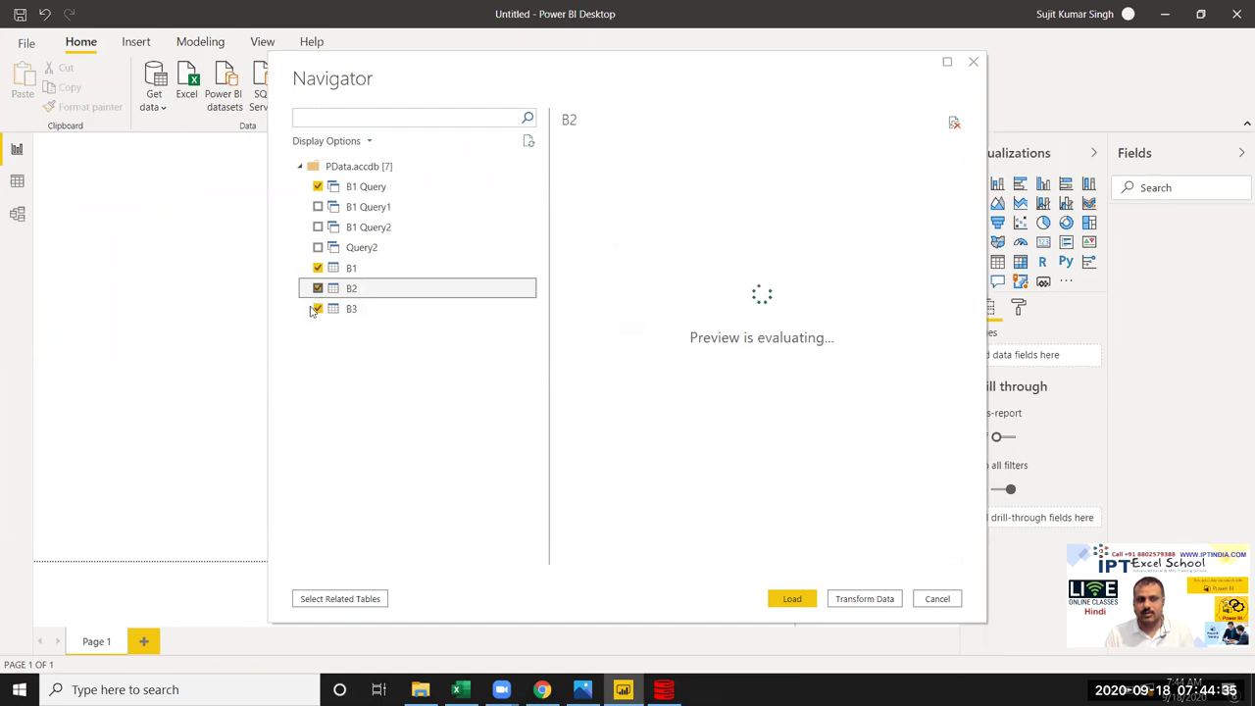
pyautogui.click(323, 190)
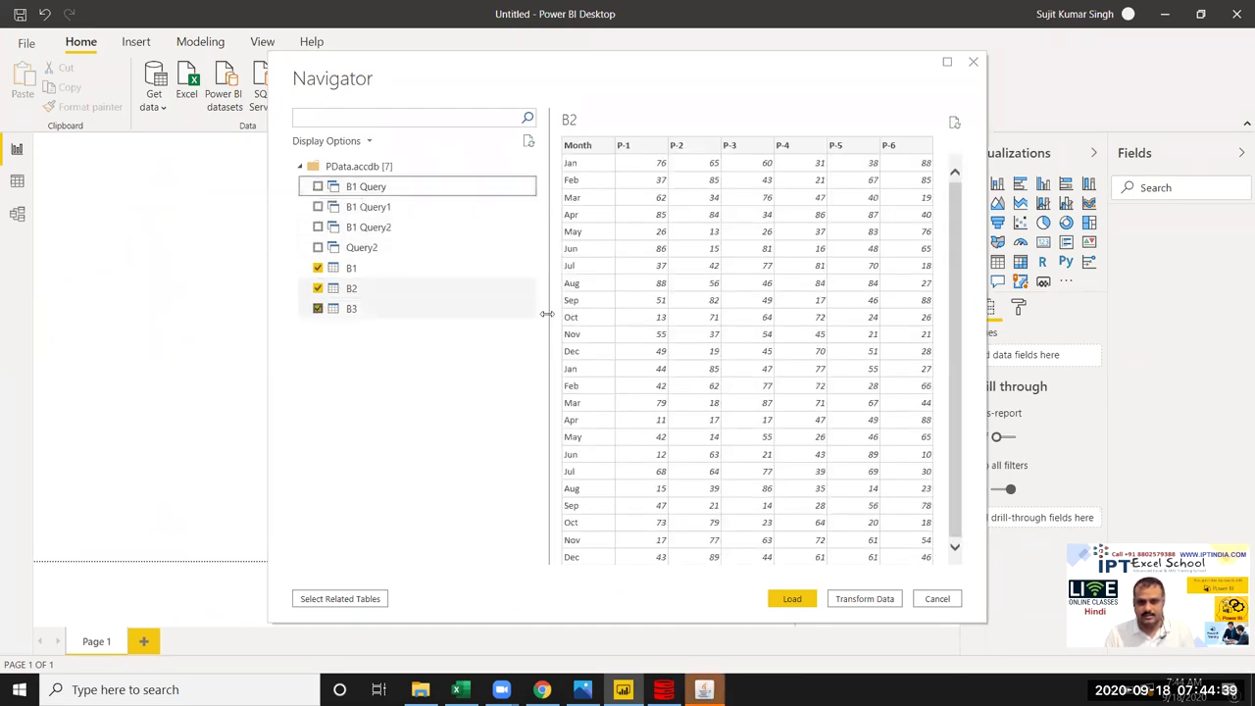
pyautogui.click(318, 288)
pyautogui.click(319, 314)
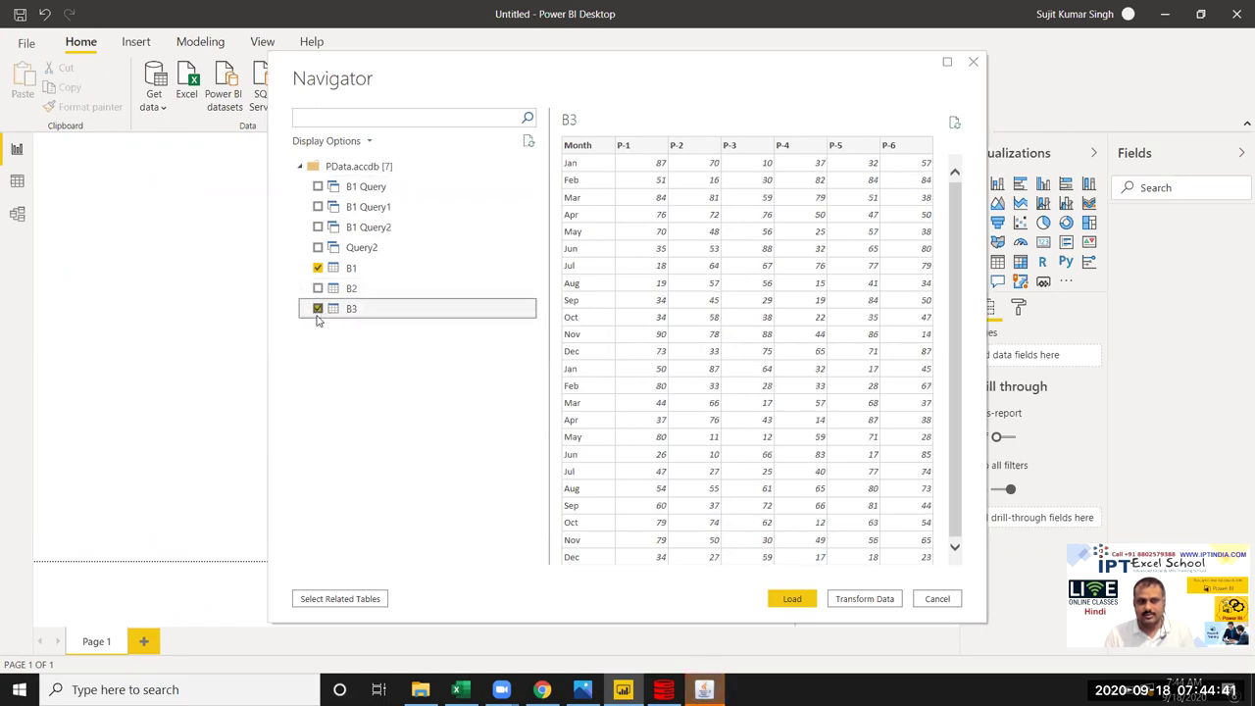
pyautogui.click(319, 310)
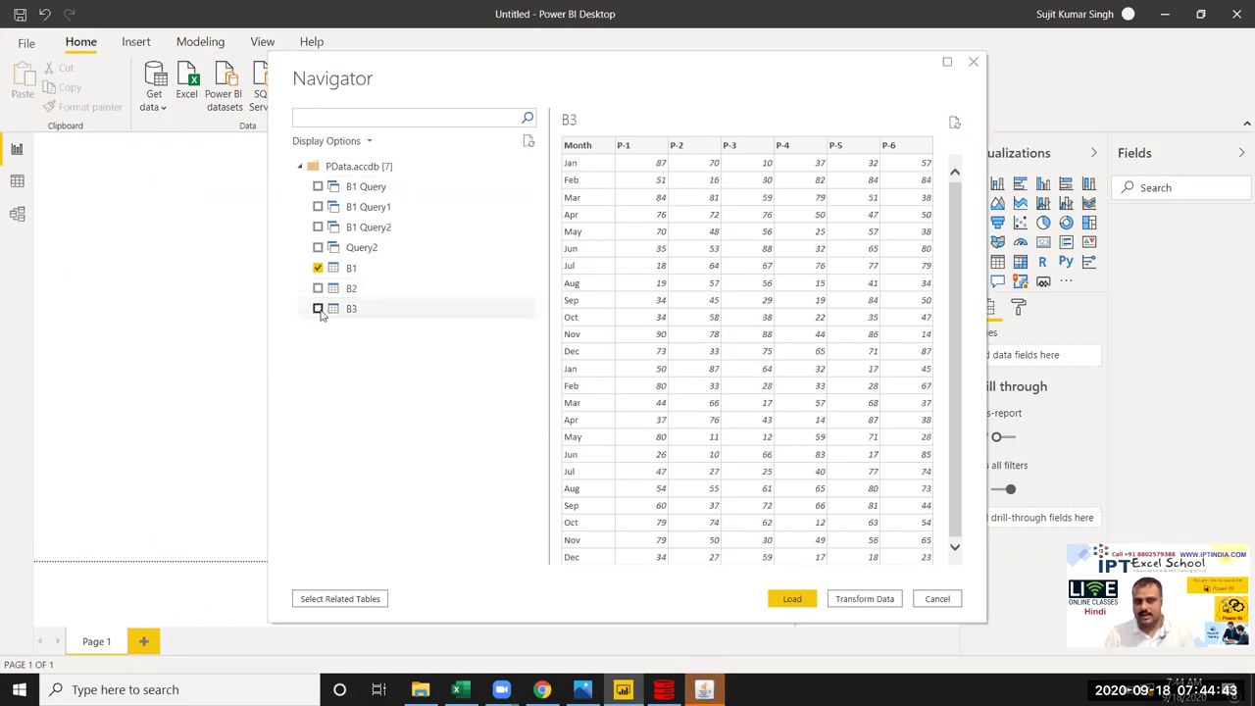
pyautogui.click(387, 276)
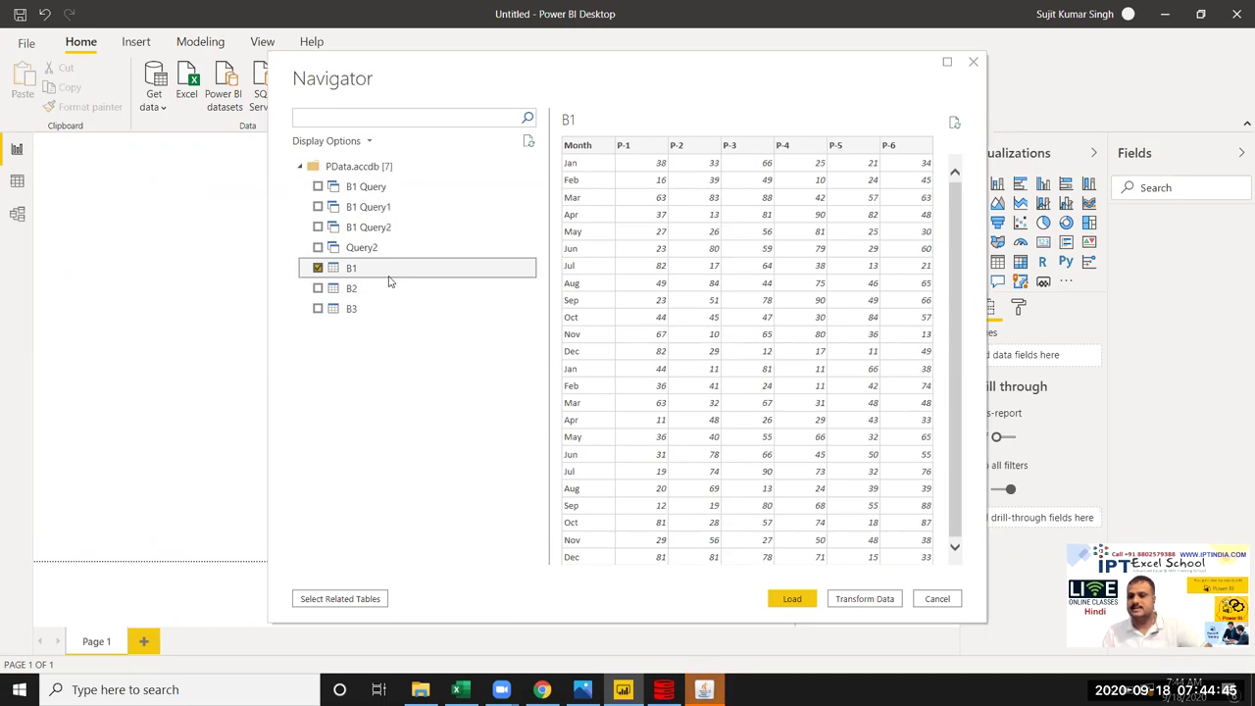
pyautogui.click(791, 598)
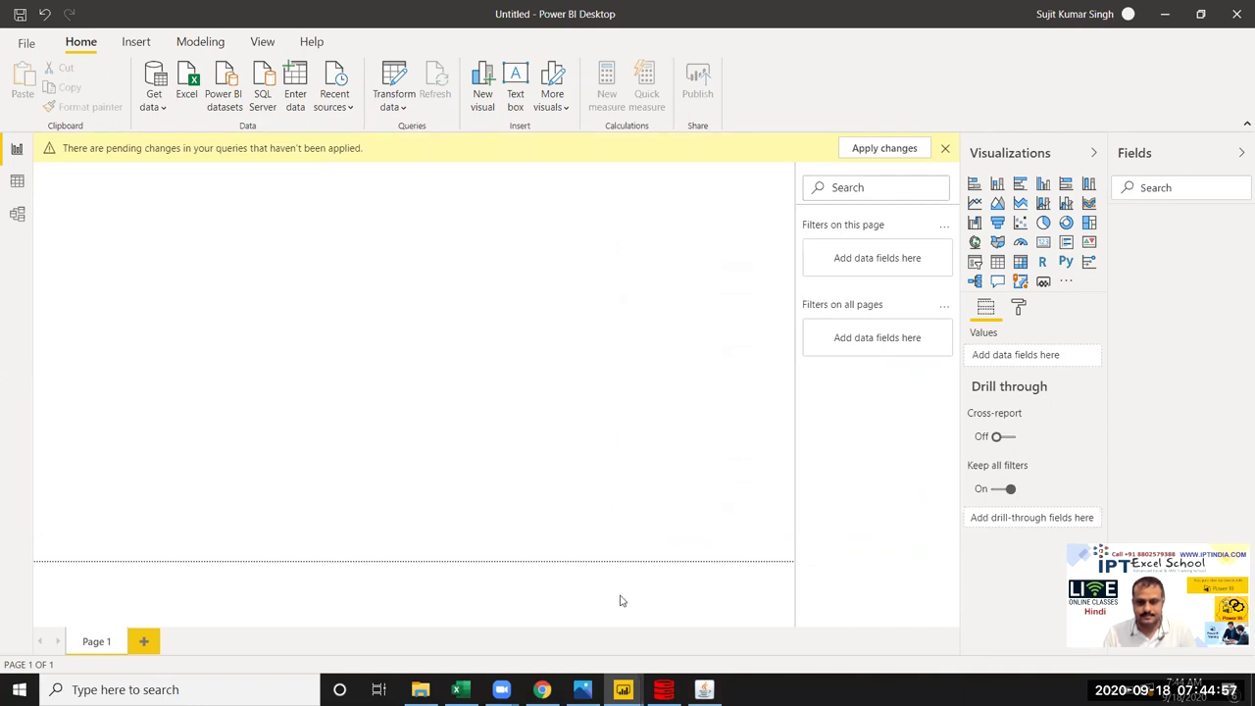
# Step: Check the B1 load and Photos export progress, then bring the Oracle Database 19c Installer forward
pyautogui.click(666, 687)
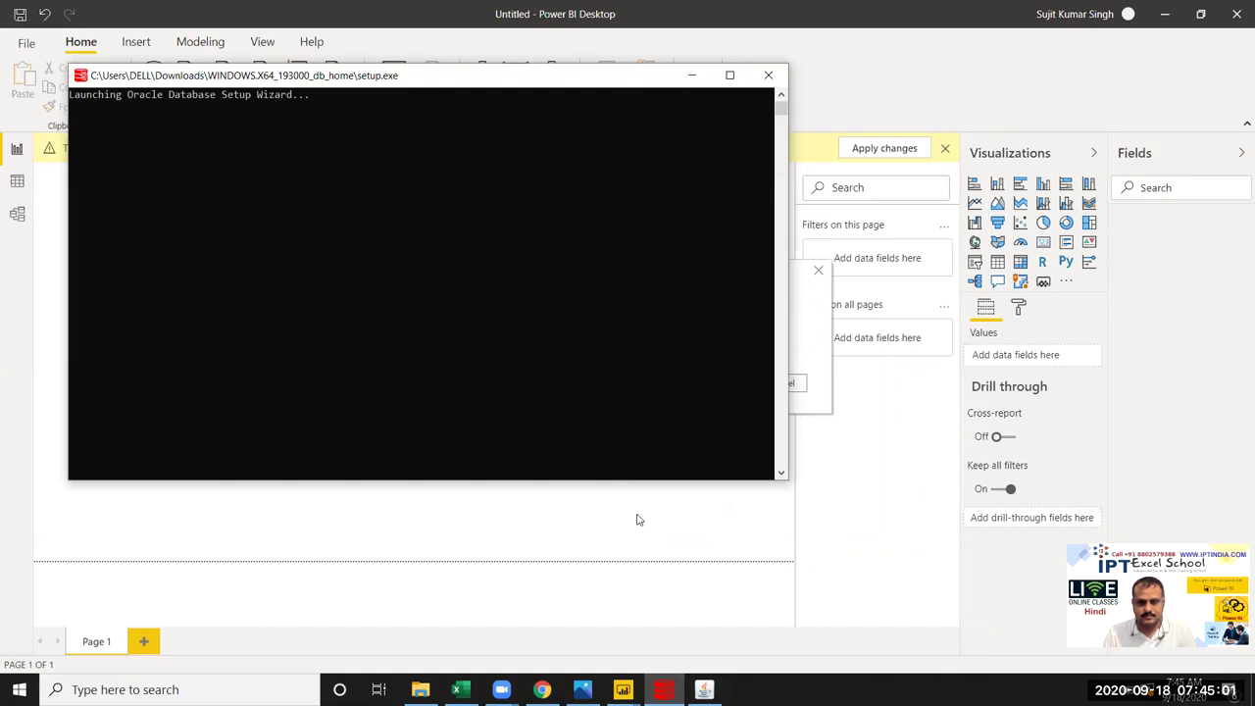
pyautogui.click(637, 520)
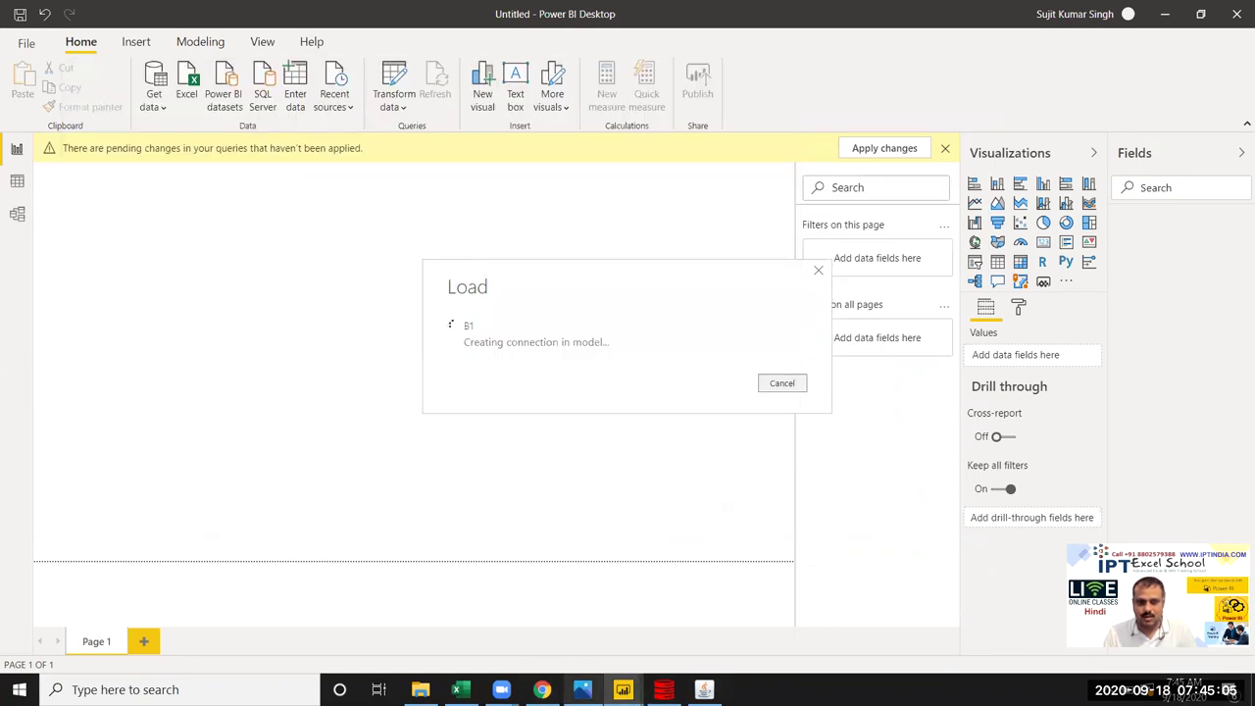
pyautogui.click(582, 689)
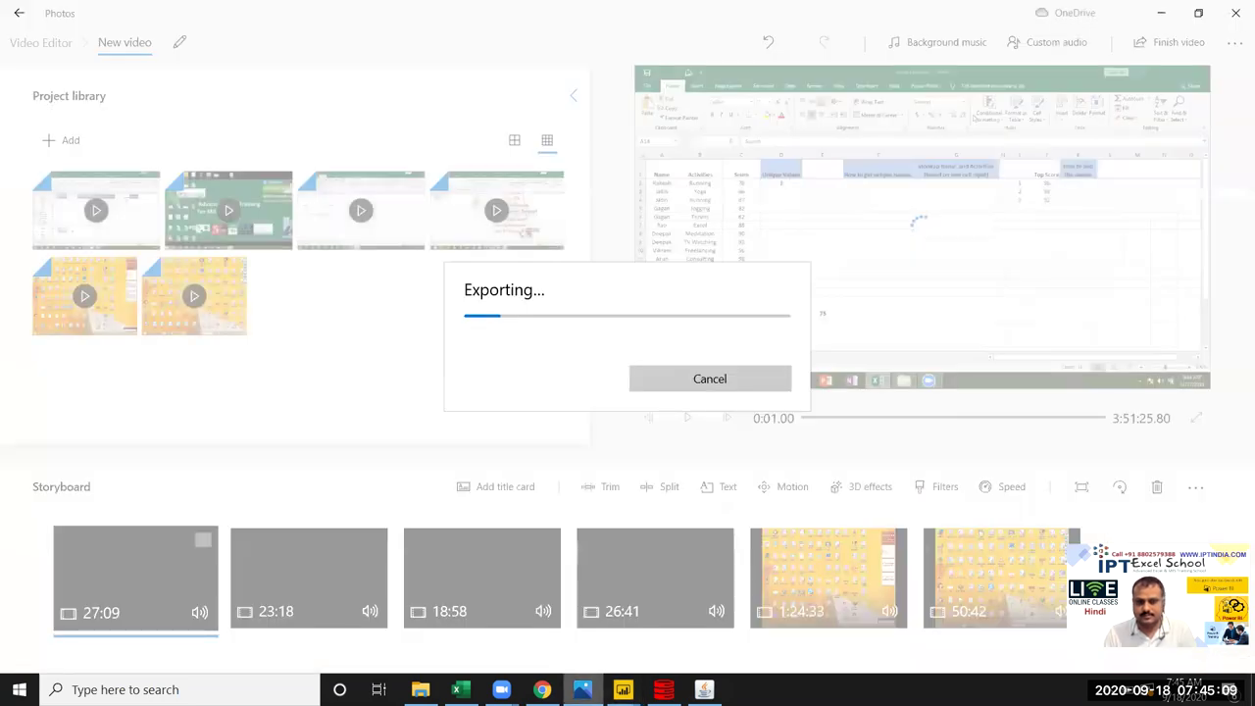
pyautogui.hotkey('alt', 'Tab')
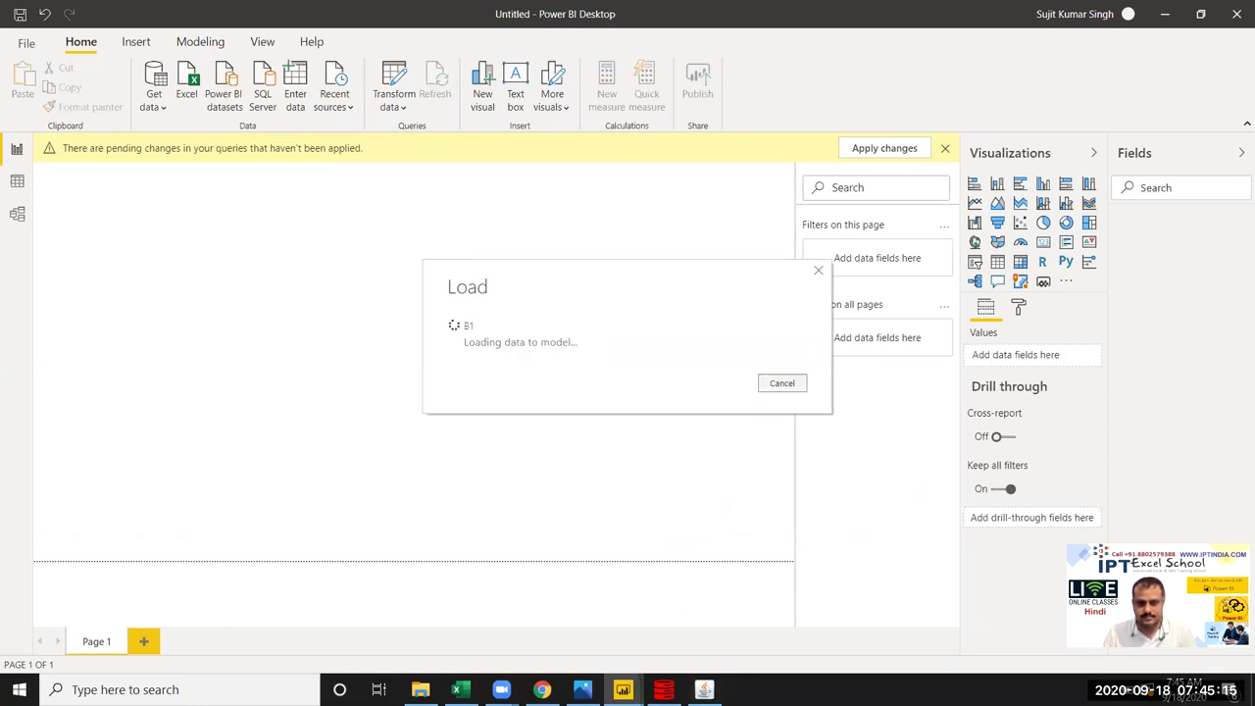
pyautogui.click(704, 689)
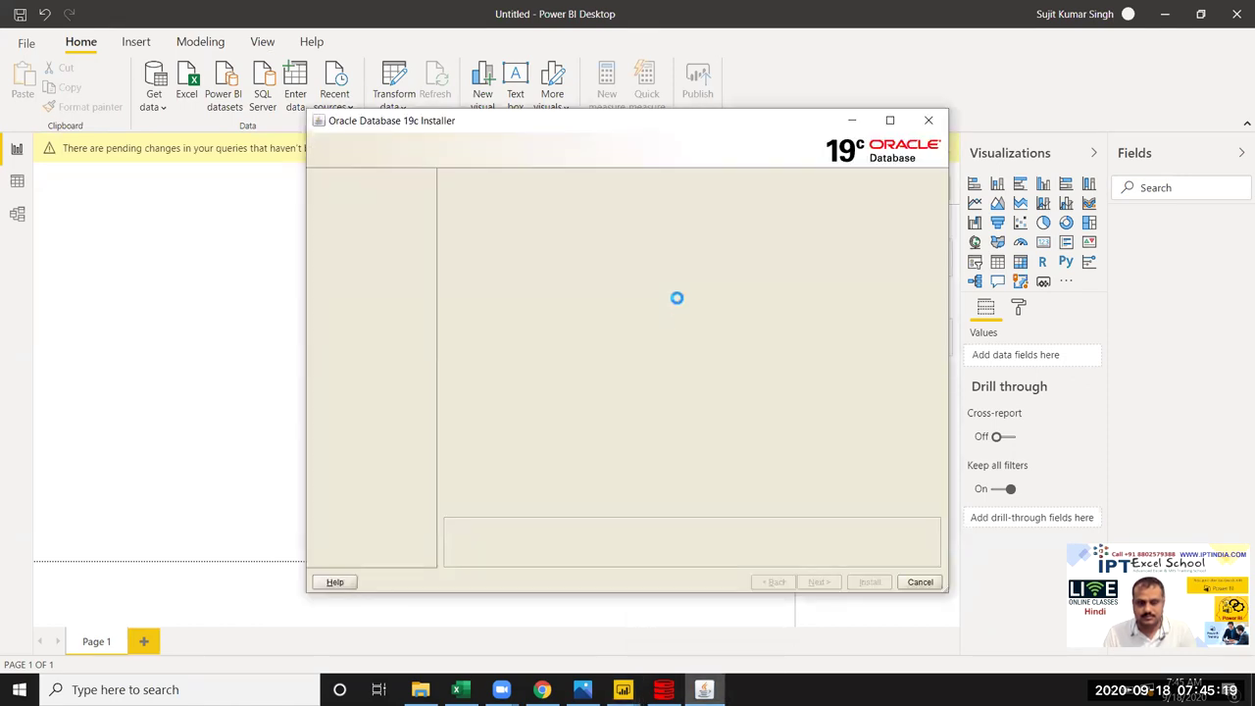
# Step: Bring Power BI Desktop in front of the Oracle installer to see B1's loaded fields
pyautogui.click(240, 431)
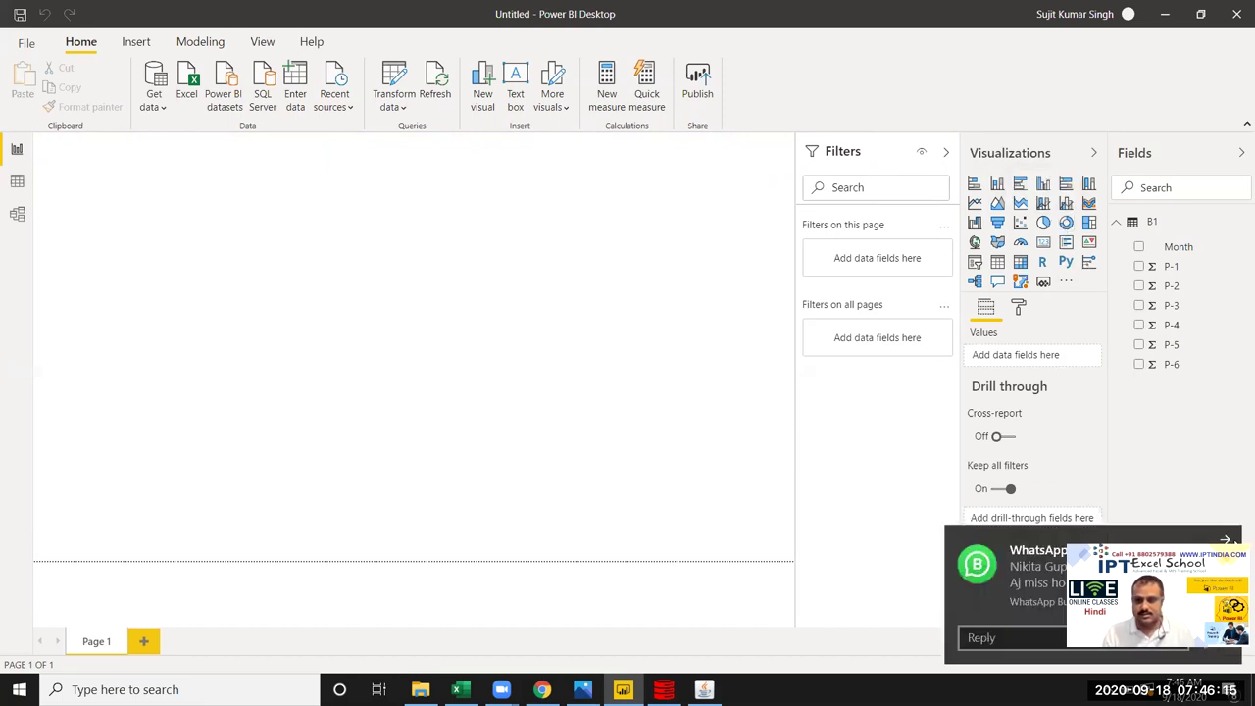
# Step: Close the WhatsApp chat notification in the bottom-right corner
pyautogui.click(1227, 539)
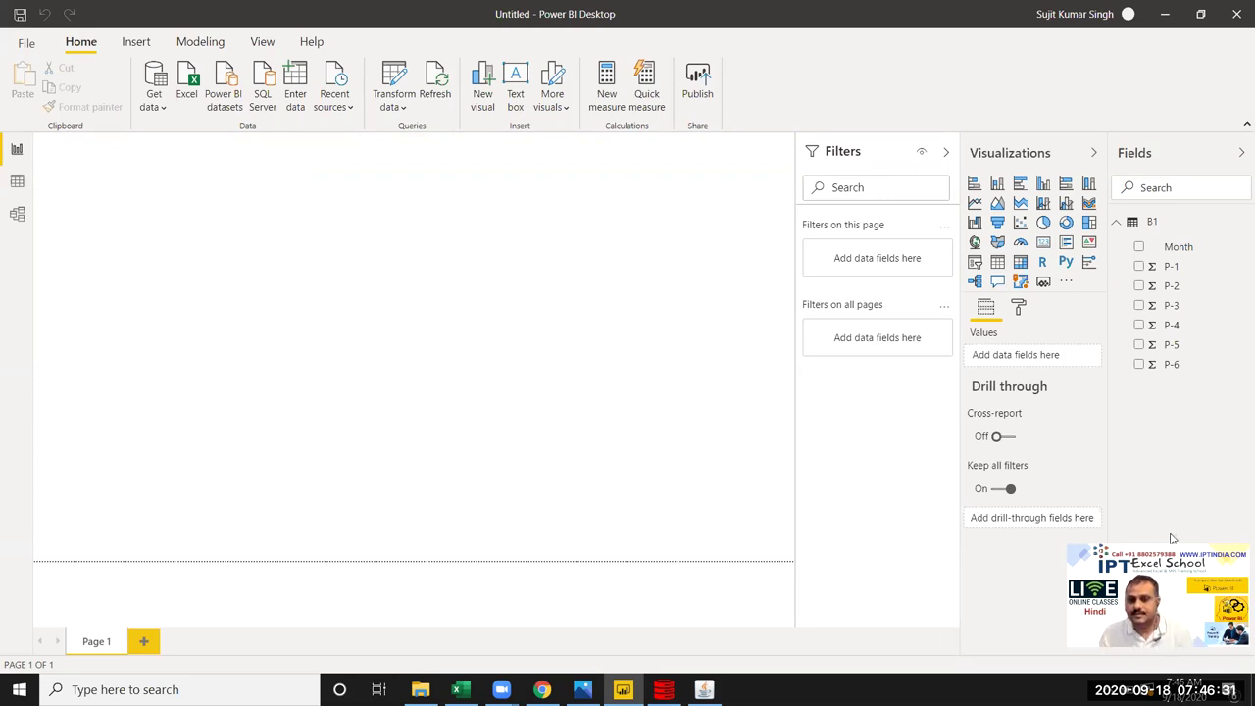
# Step: Add a stacked column chart with Month on the axis and P-1 as values, then enlarge it
pyautogui.click(998, 186)
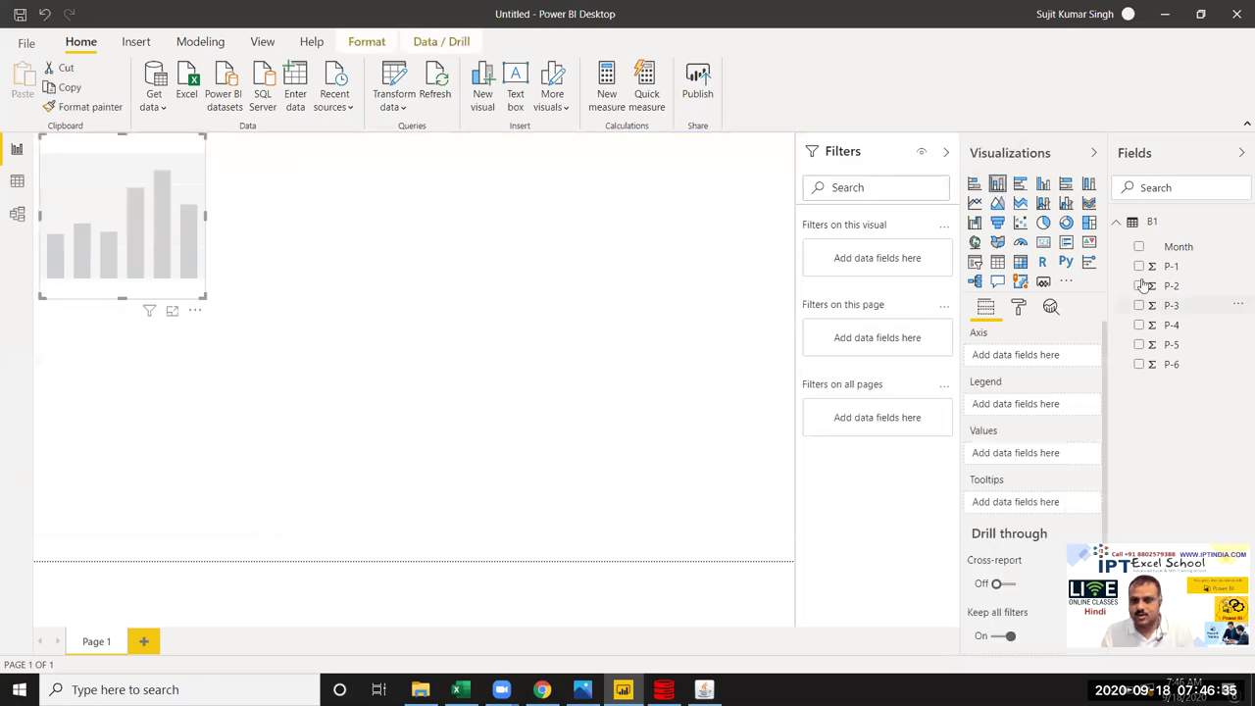
pyautogui.moveTo(1169, 252); pyautogui.dragTo(157, 260)
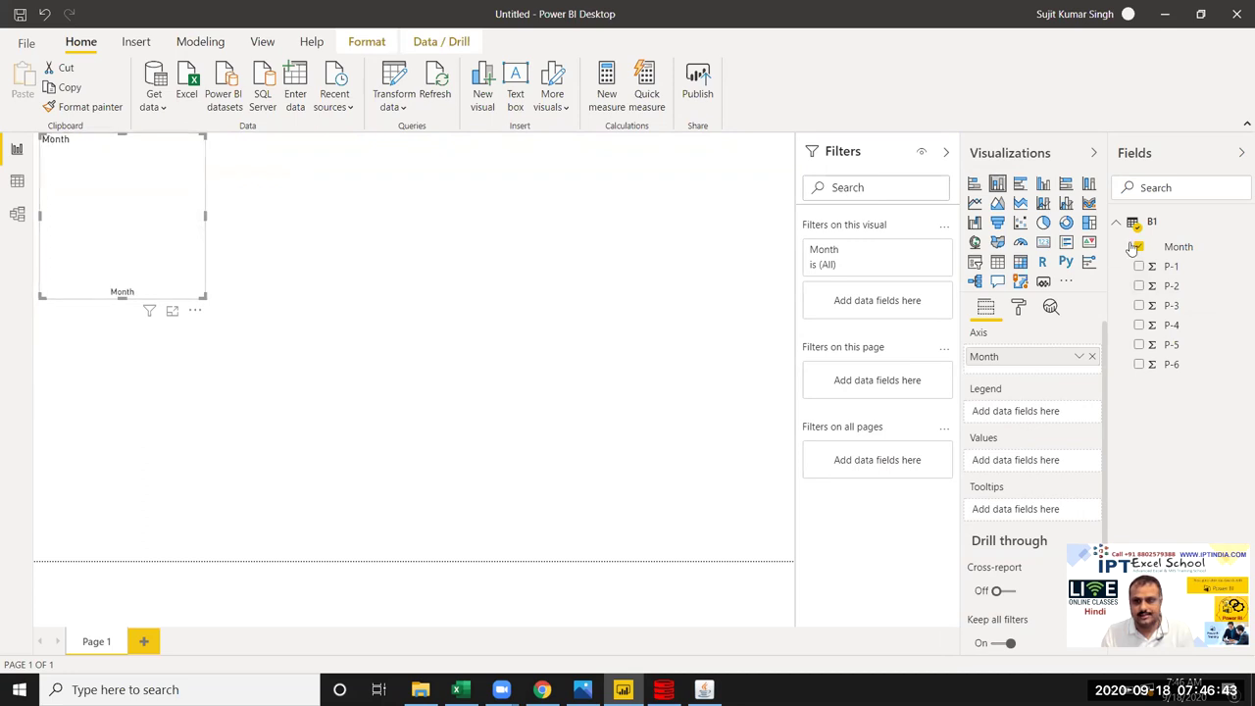
pyautogui.moveTo(1169, 273); pyautogui.dragTo(174, 278)
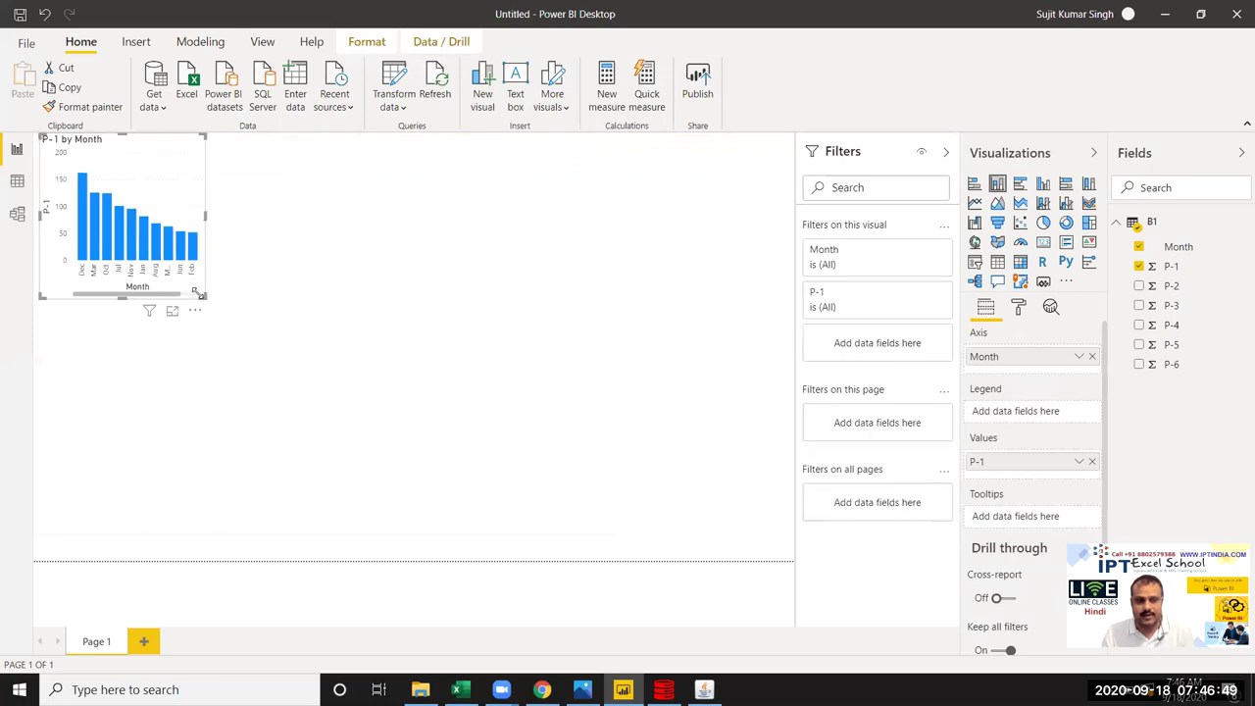
pyautogui.moveTo(206, 297); pyautogui.dragTo(311, 390)
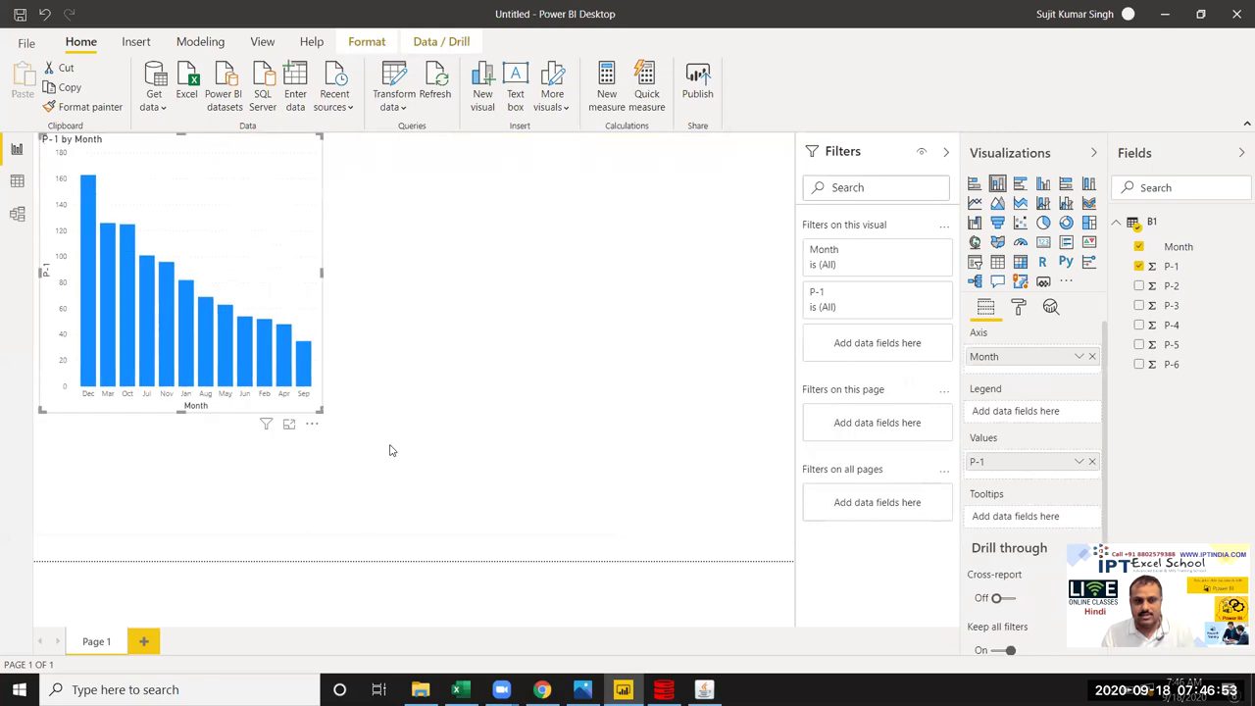
pyautogui.click(443, 464)
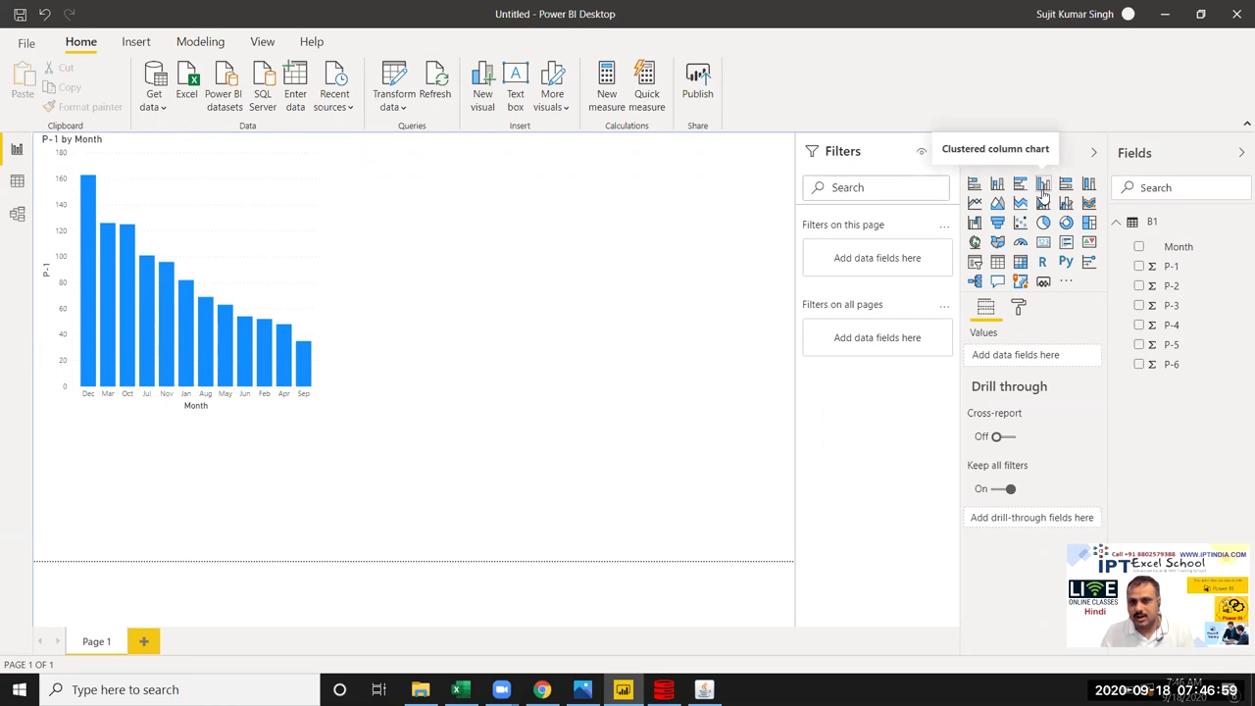
# Step: Place an enlarged clustered column chart beside the first, with Month on the axis and P-1 values
pyautogui.click(1042, 184)
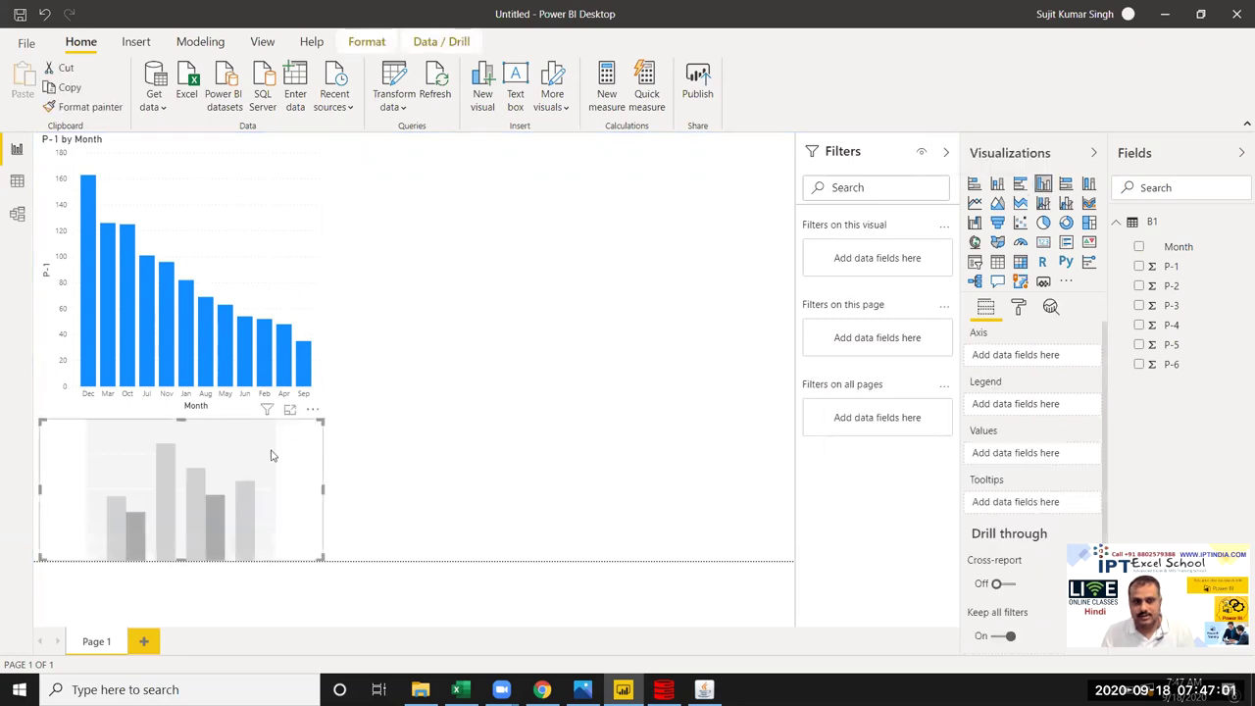
pyautogui.moveTo(271, 455); pyautogui.dragTo(586, 184)
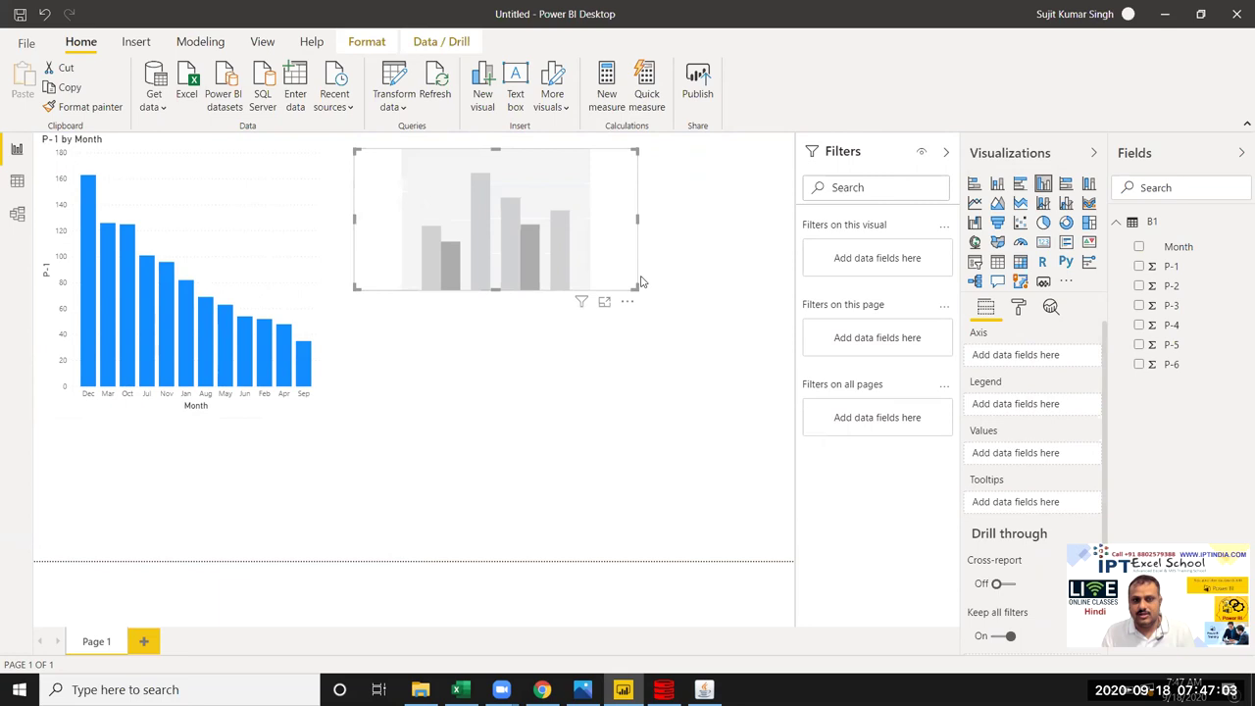
pyautogui.moveTo(637, 287); pyautogui.dragTo(743, 400)
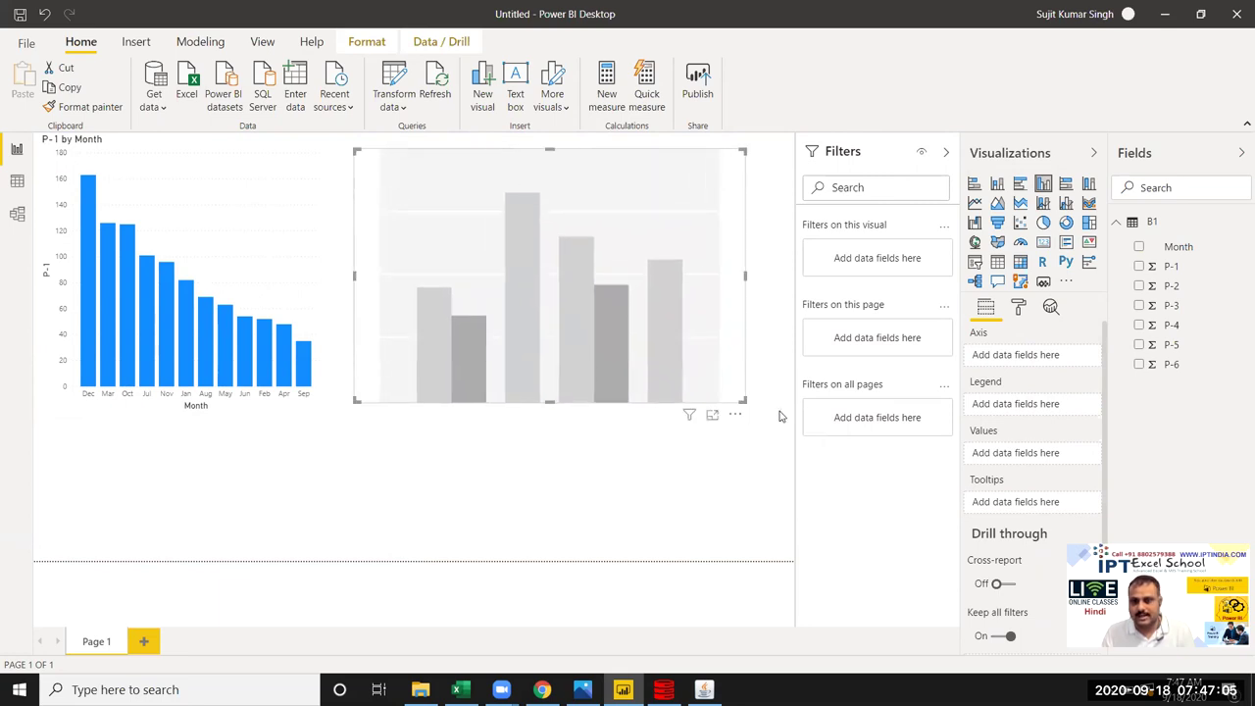
pyautogui.moveTo(1177, 247)
pyautogui.mouseDown()
pyautogui.moveTo(877, 353)
pyautogui.moveTo(519, 332)
pyautogui.mouseUp()
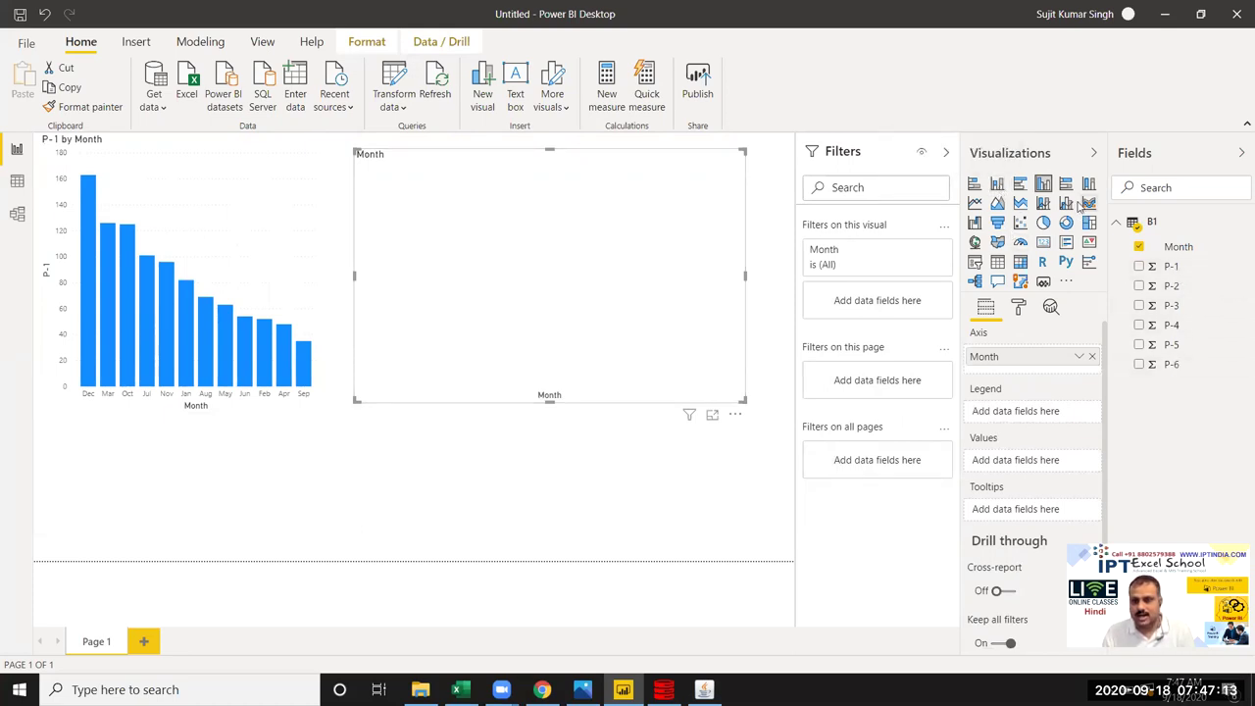
pyautogui.click(1137, 266)
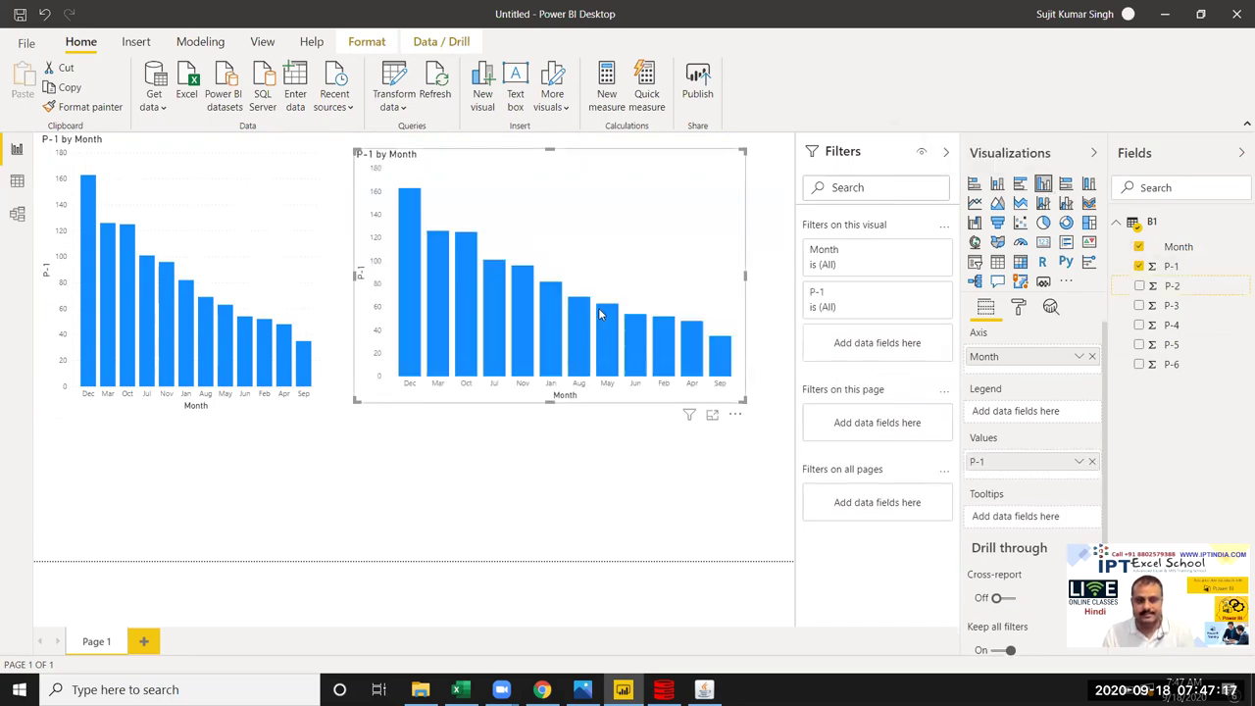
pyautogui.click(461, 476)
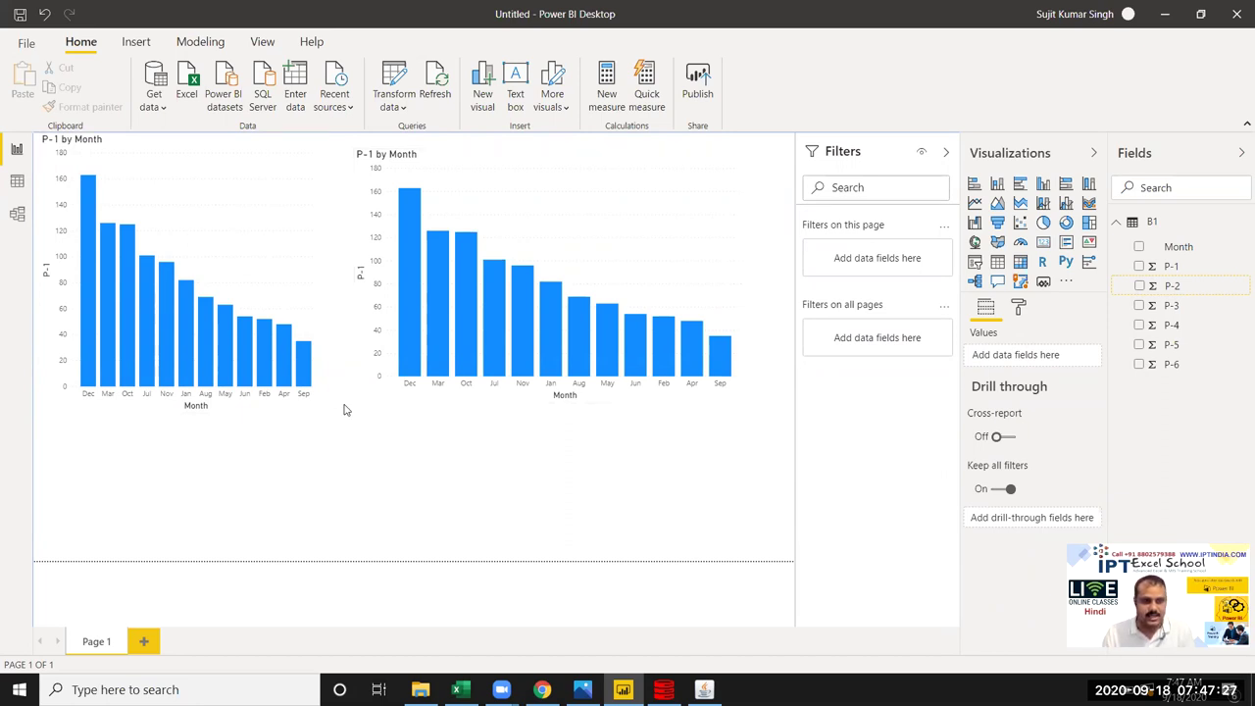
pyautogui.moveTo(182, 275)
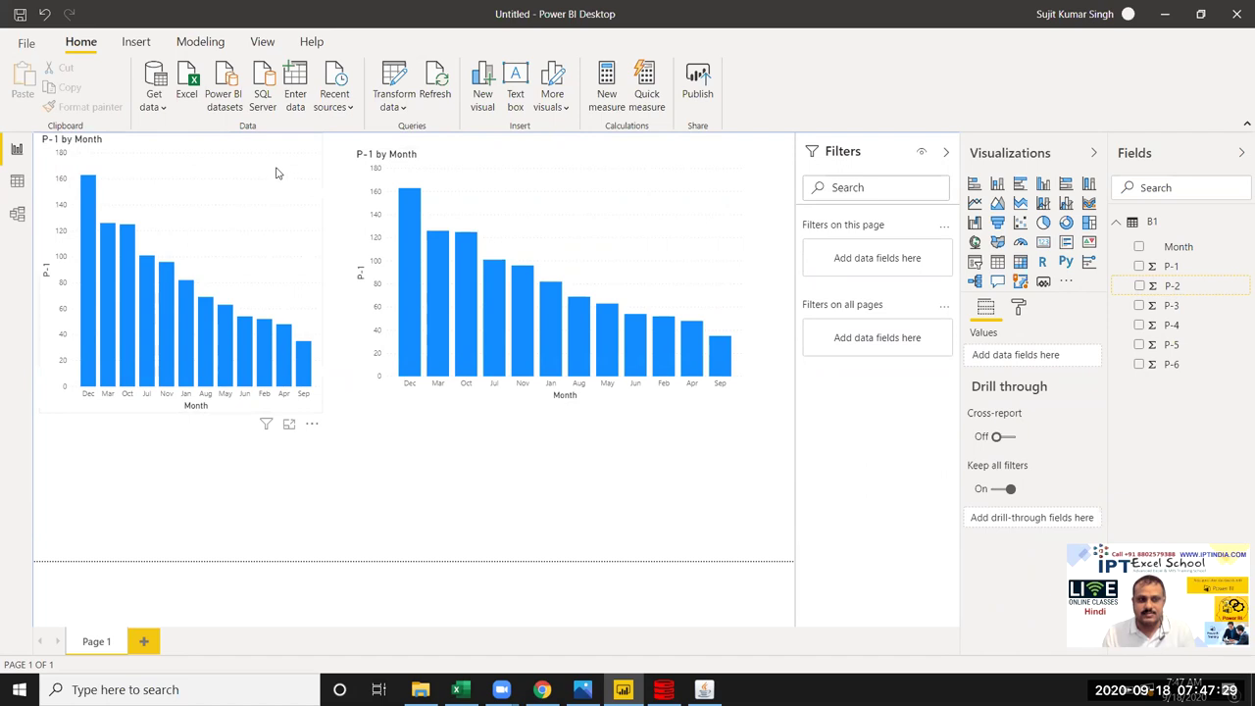
# Step: Add P-2 as a second series to both the left stacked and right clustered charts
pyautogui.click(274, 168)
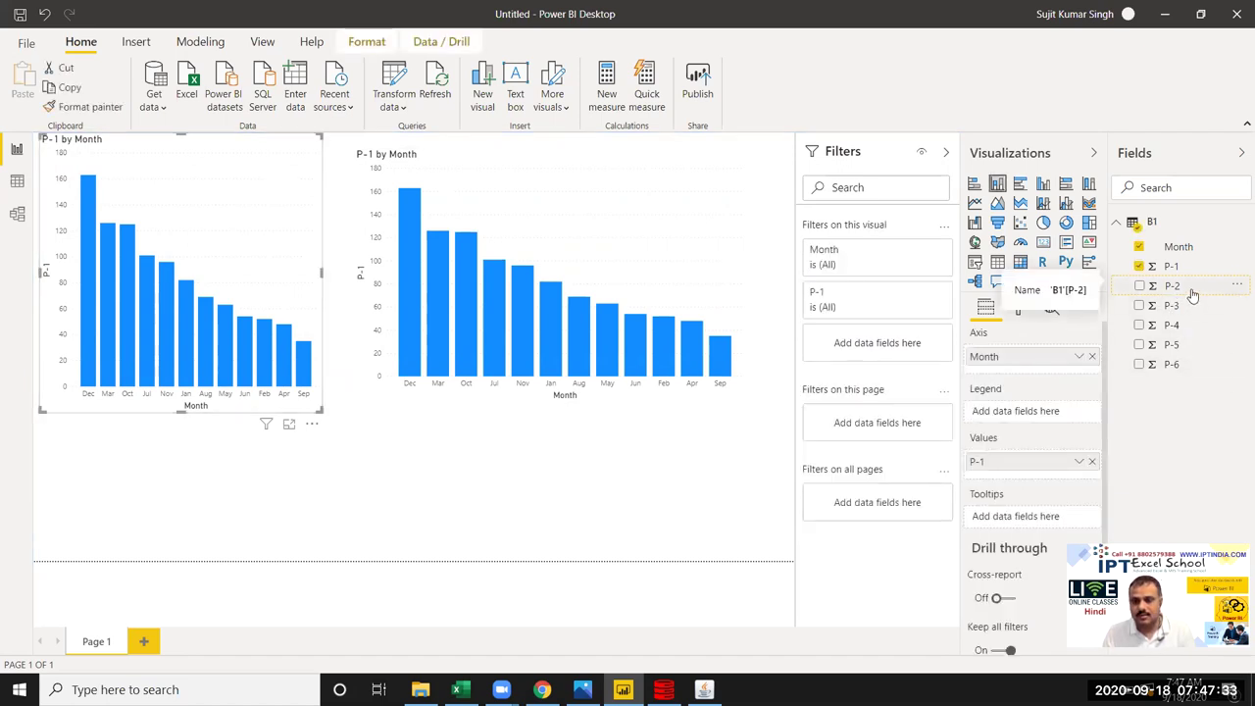
pyautogui.click(1140, 286)
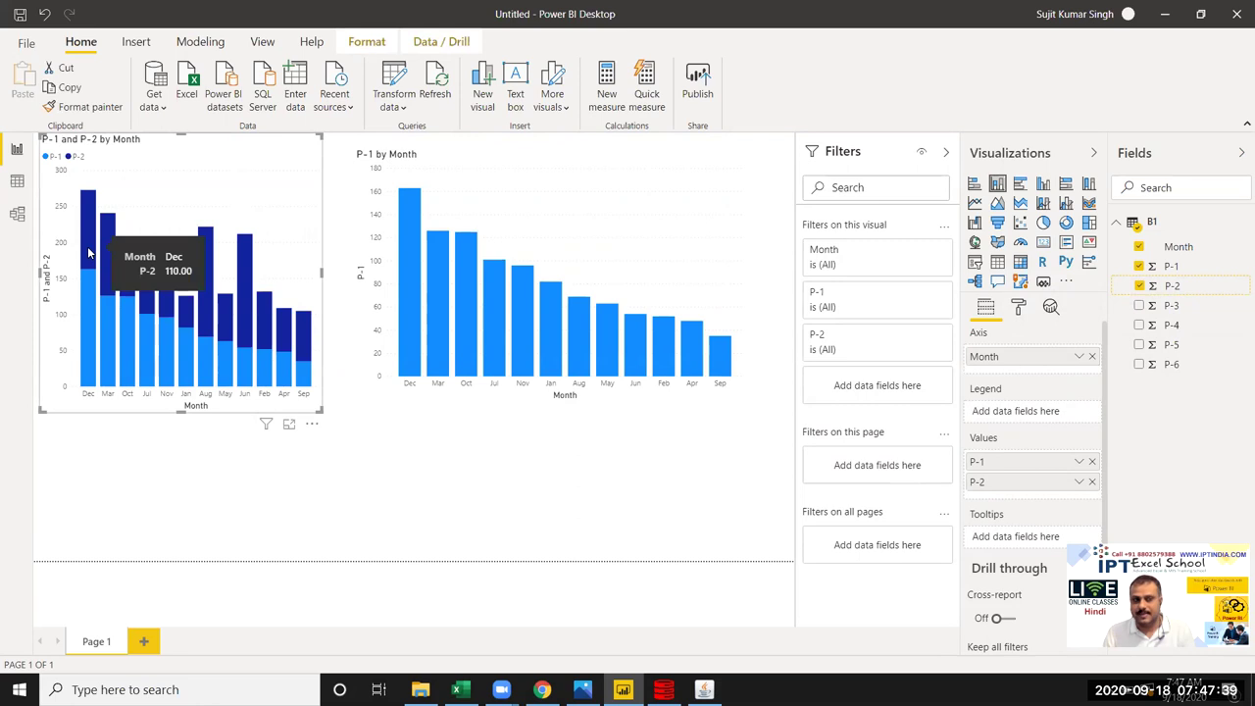
pyautogui.click(469, 400)
pyautogui.moveTo(1172, 285)
pyautogui.click(1138, 285)
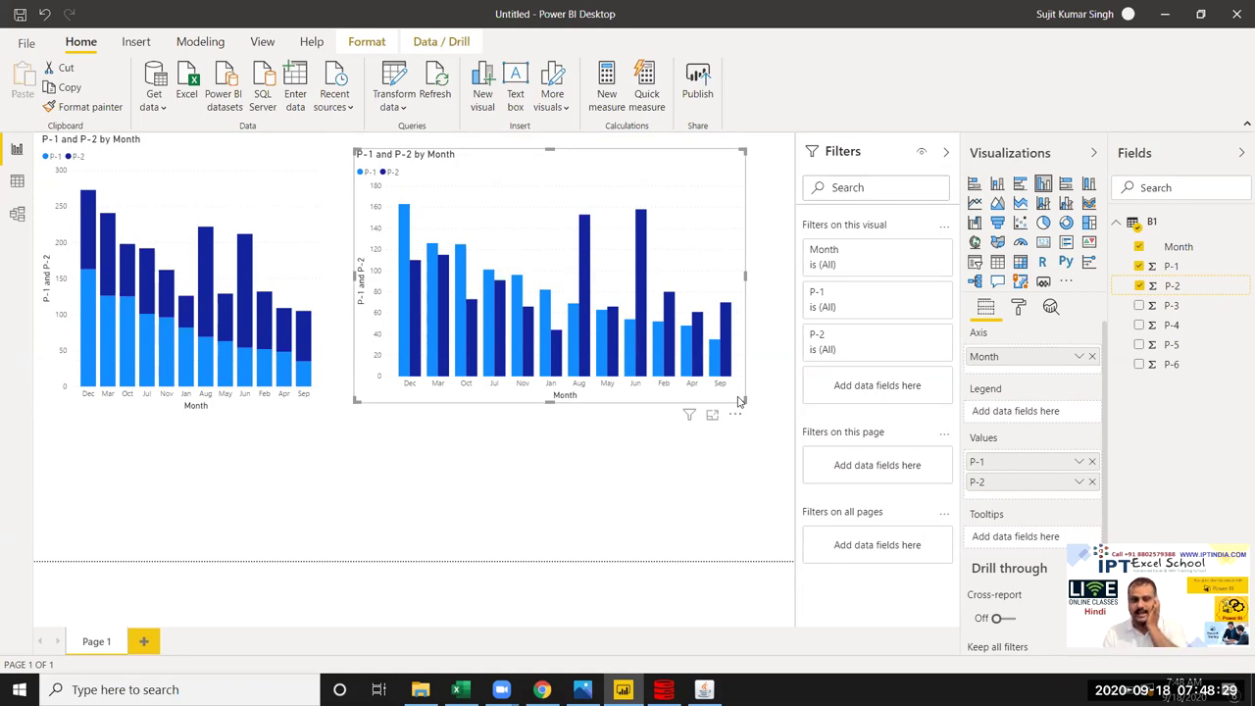
# Step: Select the left stacked P-1/P-2 chart and show its Format settings
pyautogui.moveTo(181, 275)
pyautogui.click(290, 162)
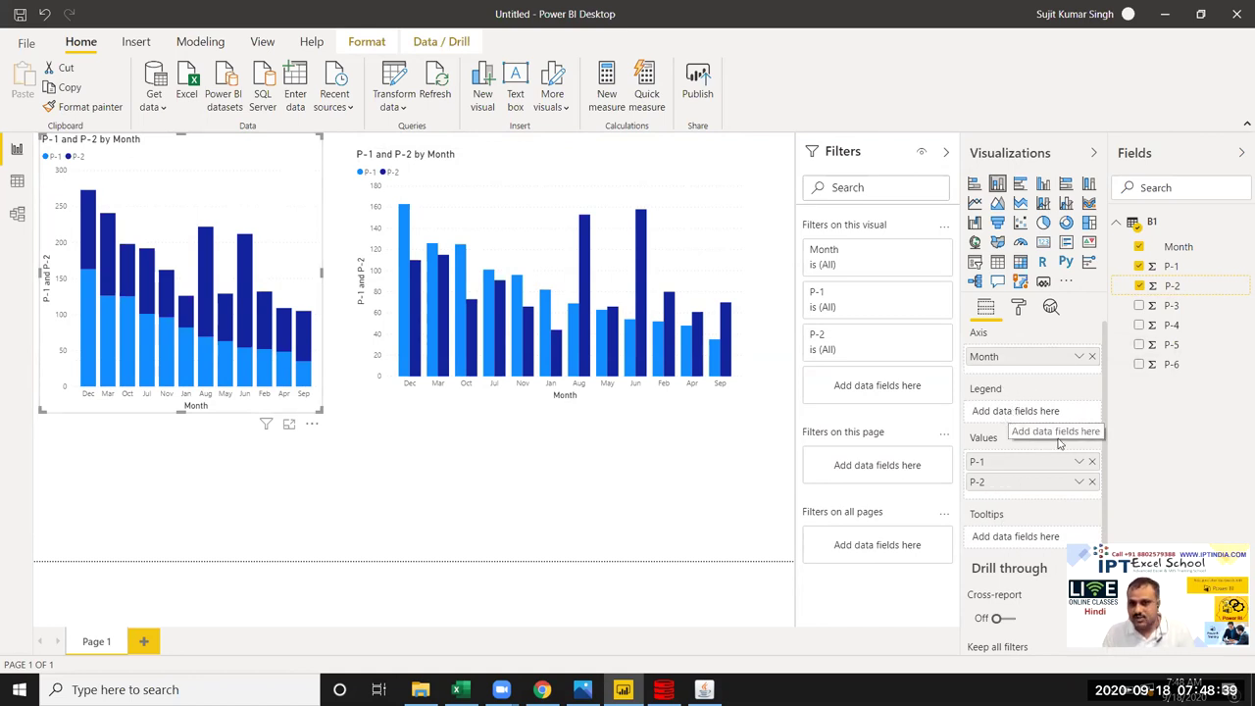
pyautogui.scroll(-1, 1058, 449)
pyautogui.scroll(1, 1058, 454)
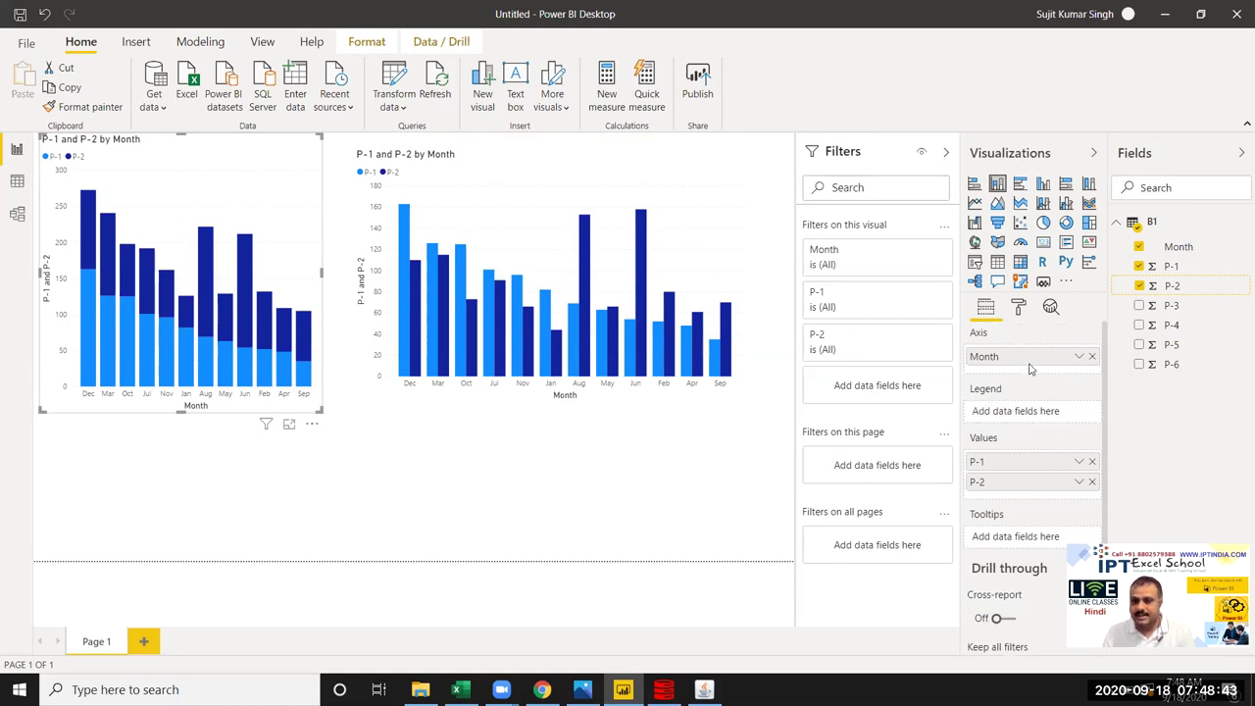
pyautogui.scroll(-1, 1025, 365)
pyautogui.click(1016, 308)
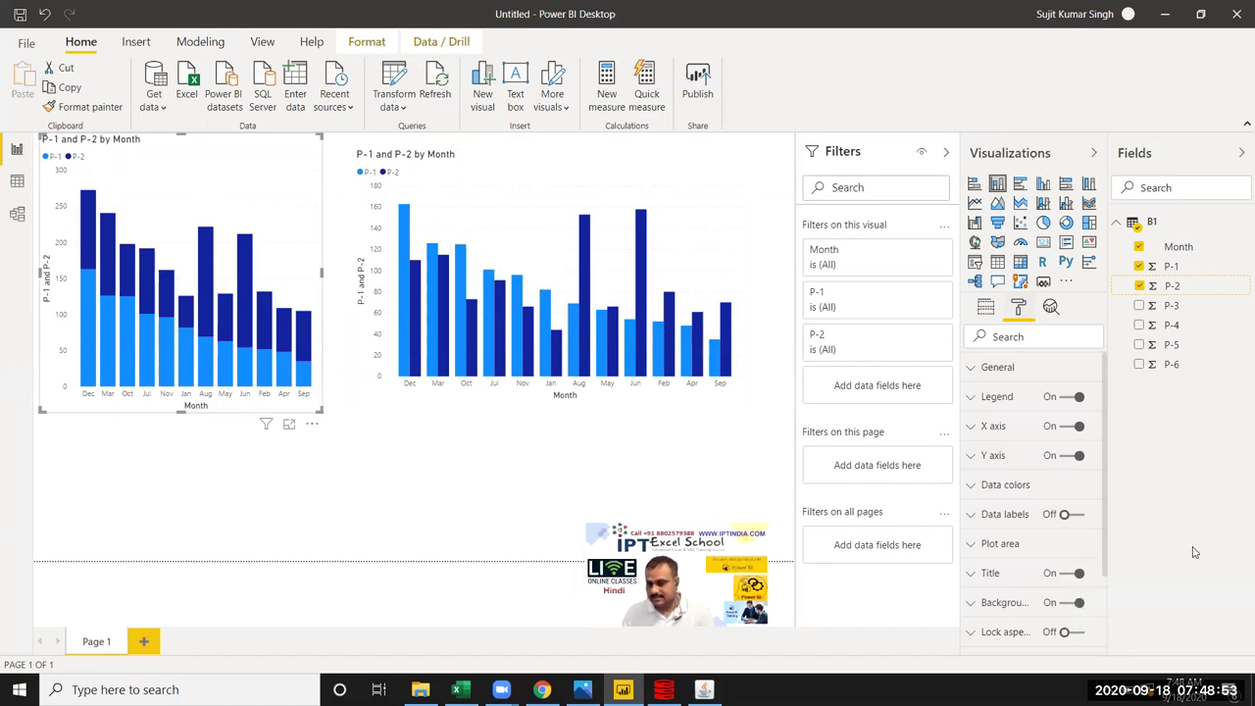
pyautogui.click(1063, 366)
pyautogui.scroll(-3, 1050, 472)
pyautogui.scroll(-3, 1049, 472)
pyautogui.scroll(2, 1050, 472)
pyautogui.scroll(1, 1052, 469)
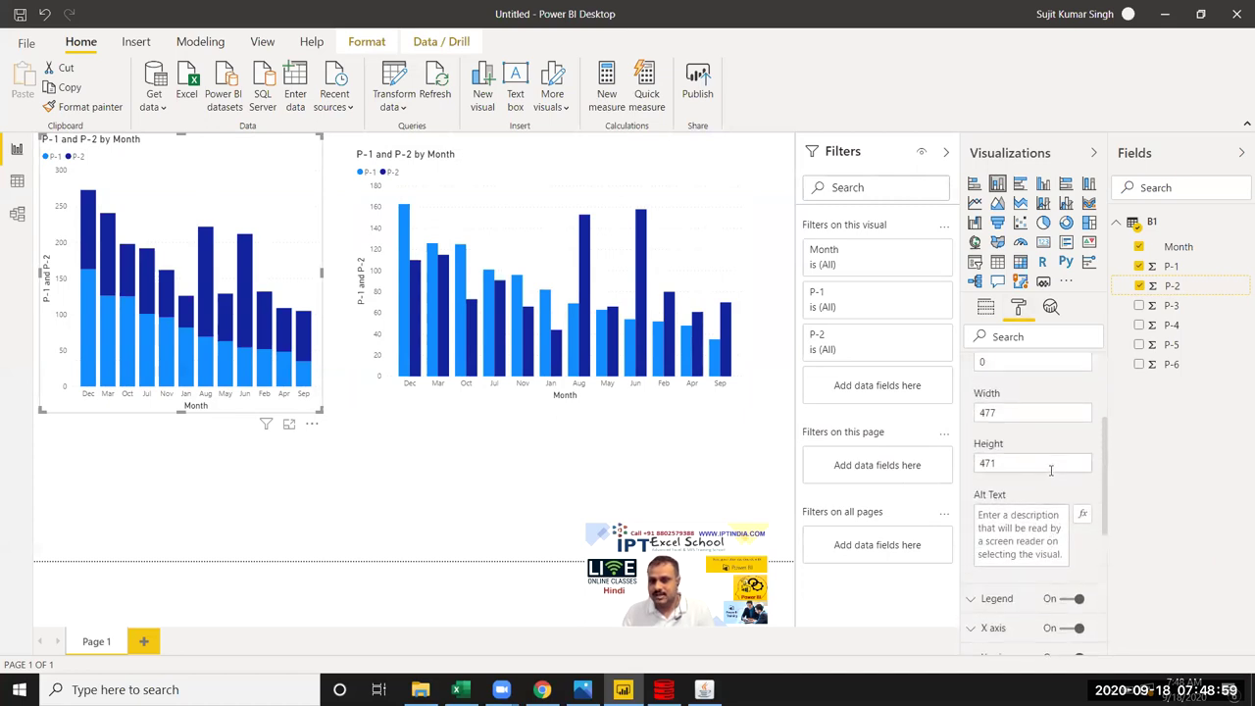
pyautogui.scroll(1, 1098, 461)
pyautogui.scroll(1, 1098, 461)
pyautogui.scroll(2, 1099, 462)
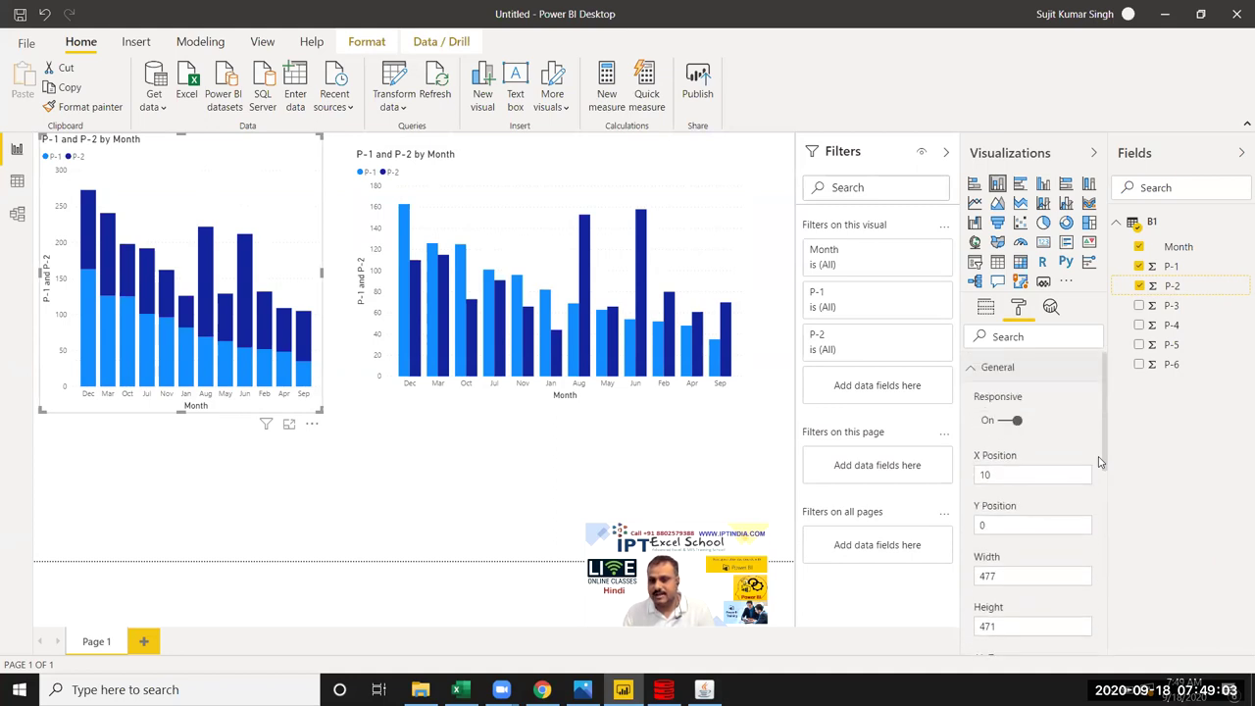
pyautogui.scroll(-3, 1099, 461)
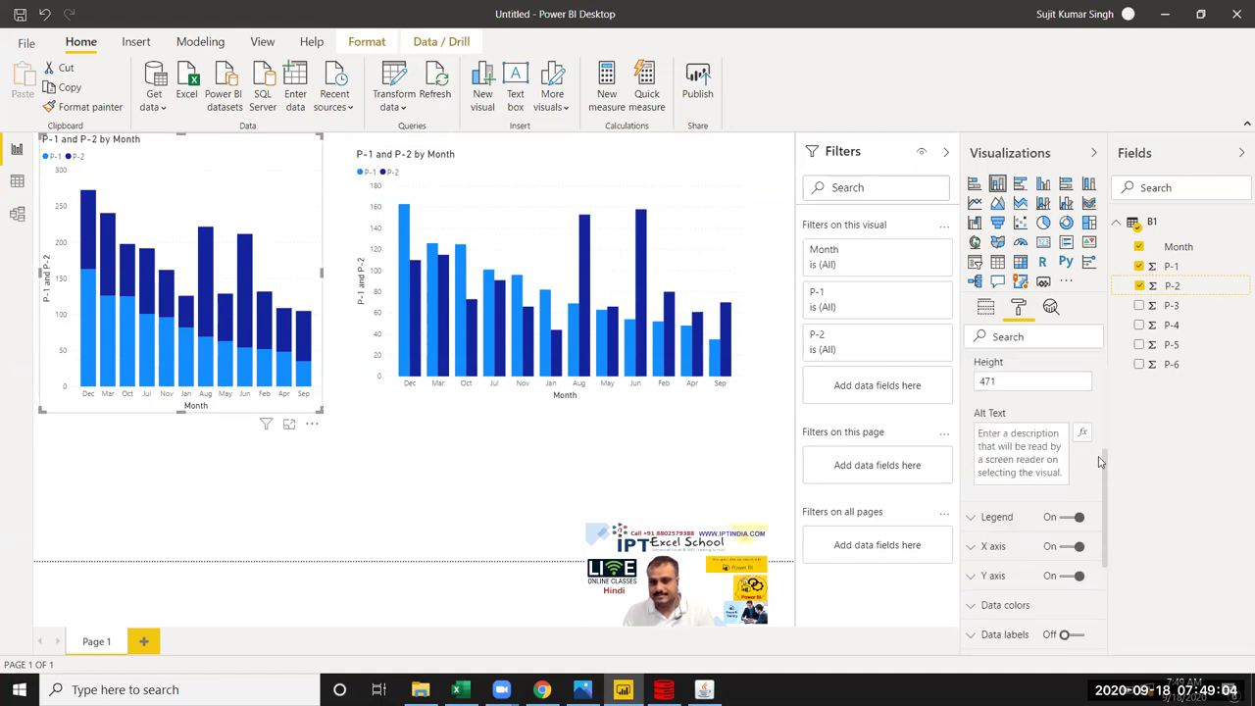
pyautogui.click(994, 517)
pyautogui.scroll(-3, 1056, 490)
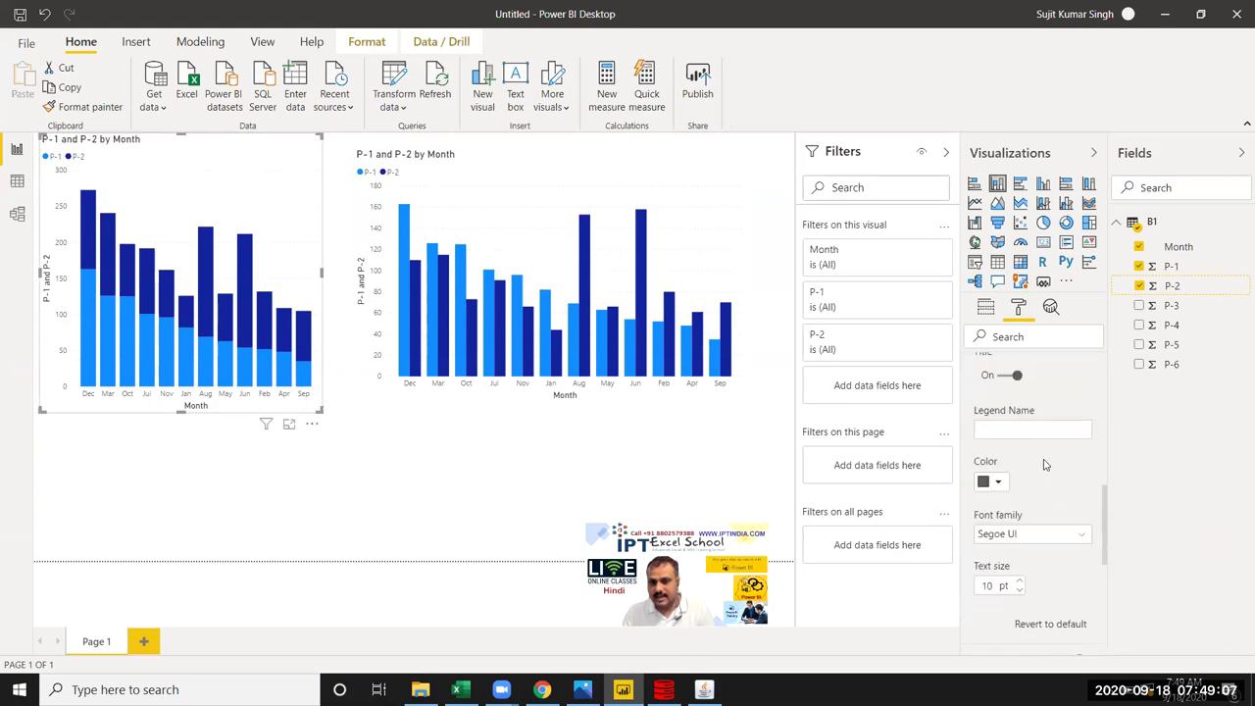
pyautogui.scroll(1, 1044, 464)
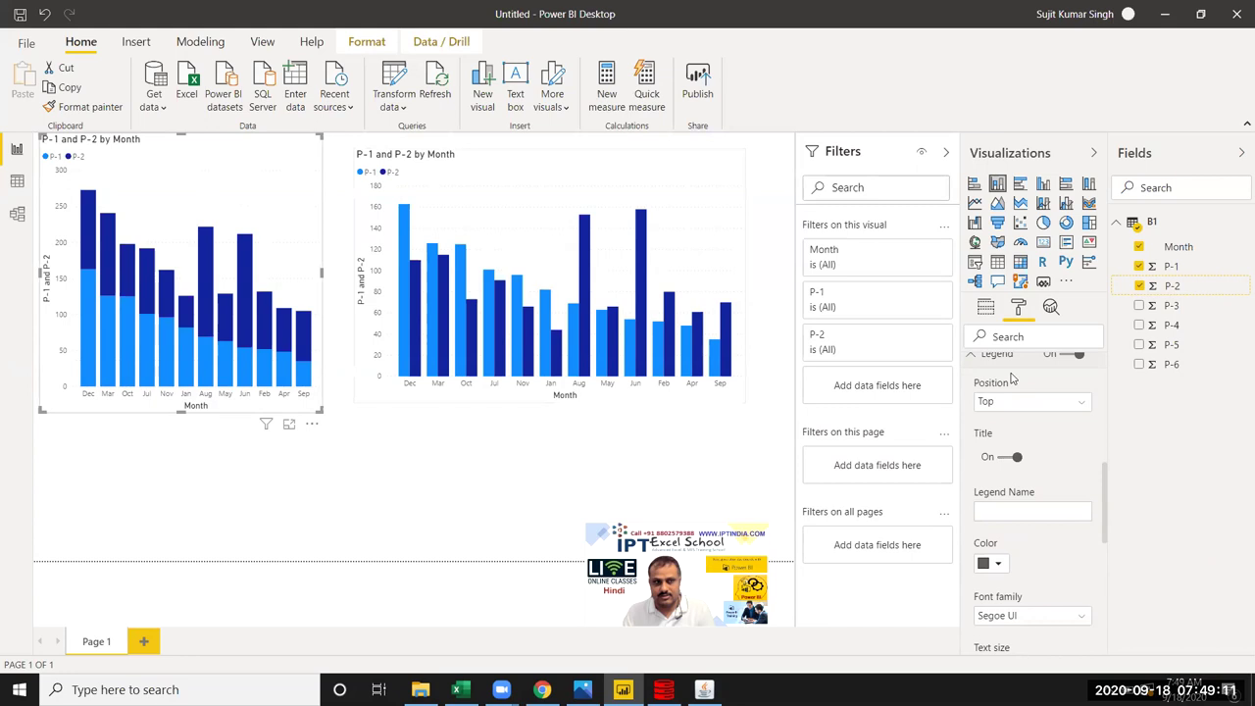
pyautogui.click(1001, 460)
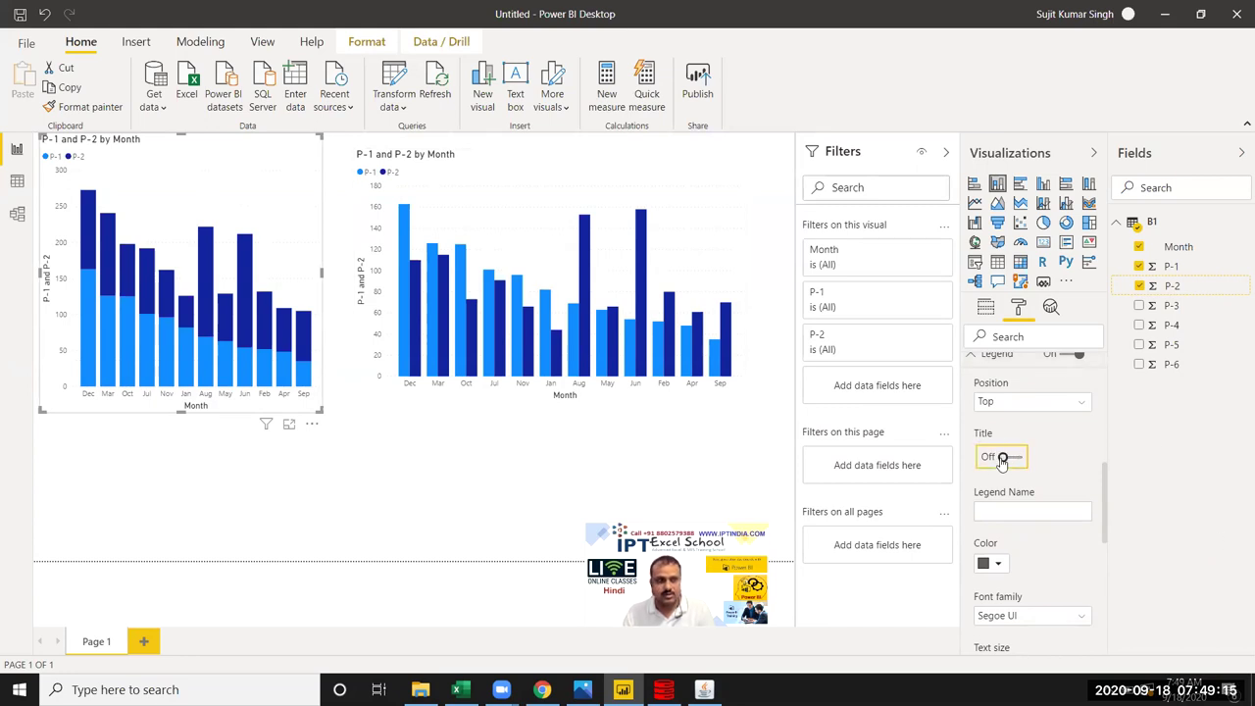
pyautogui.click(1019, 462)
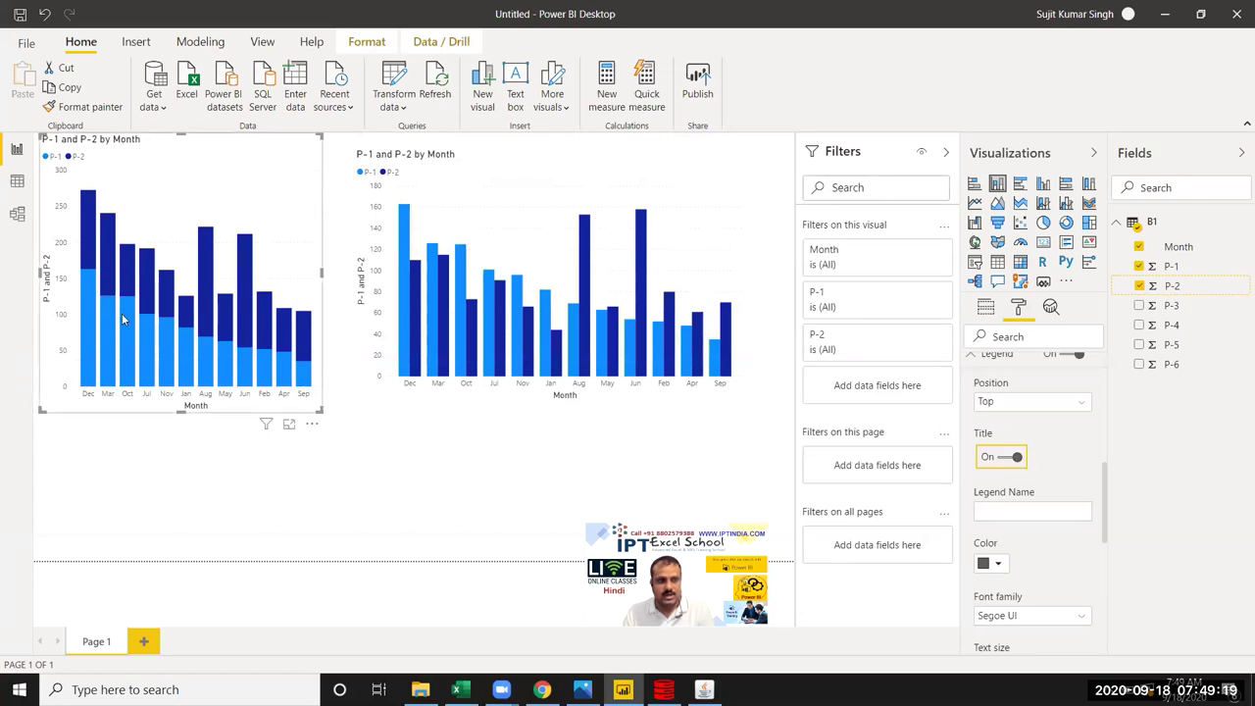
pyautogui.scroll(-2, 1041, 481)
pyautogui.scroll(-5, 1040, 468)
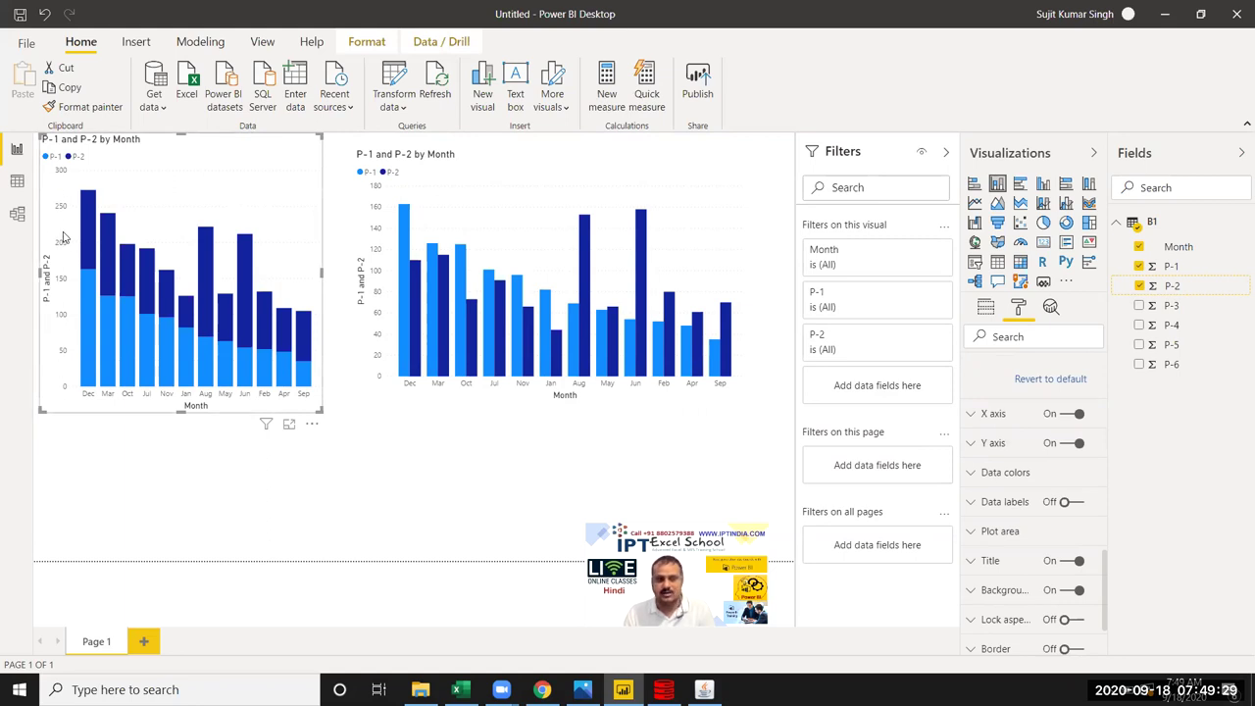
# Step: Set the stacked chart's Y axis to start at 0 and end at 300
pyautogui.click(997, 444)
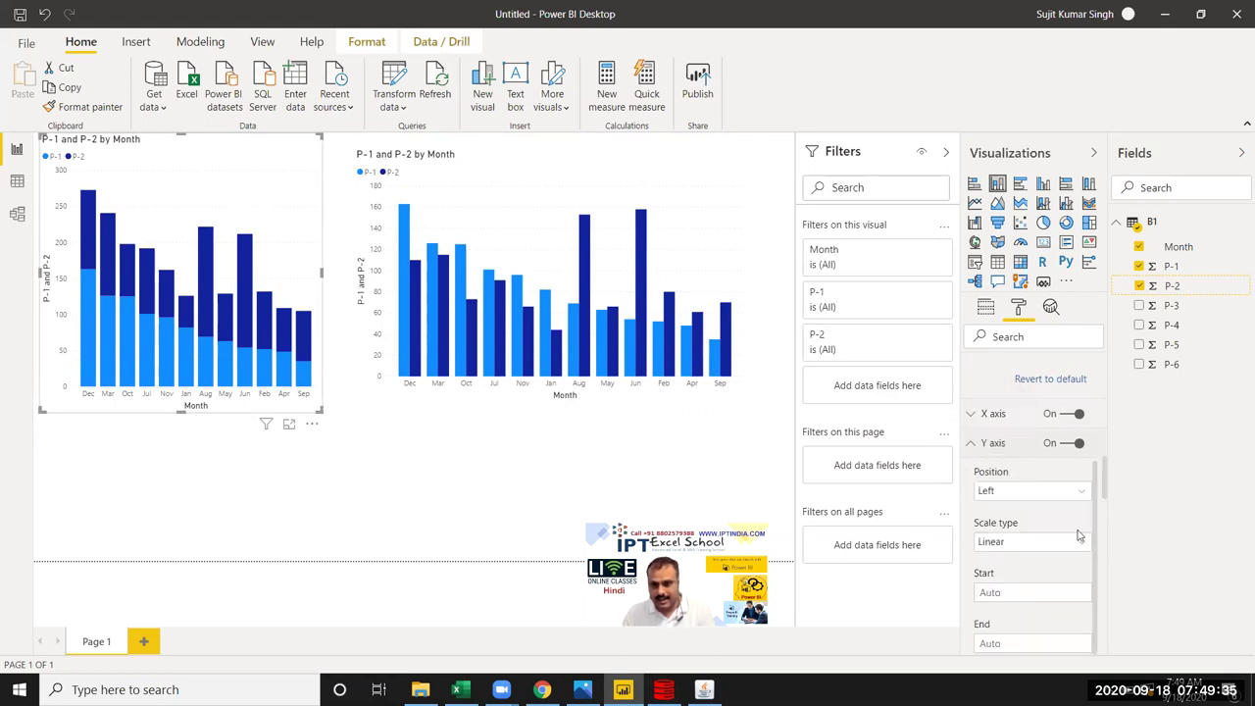
pyautogui.scroll(-1, 1054, 530)
pyautogui.scroll(-1, 1019, 537)
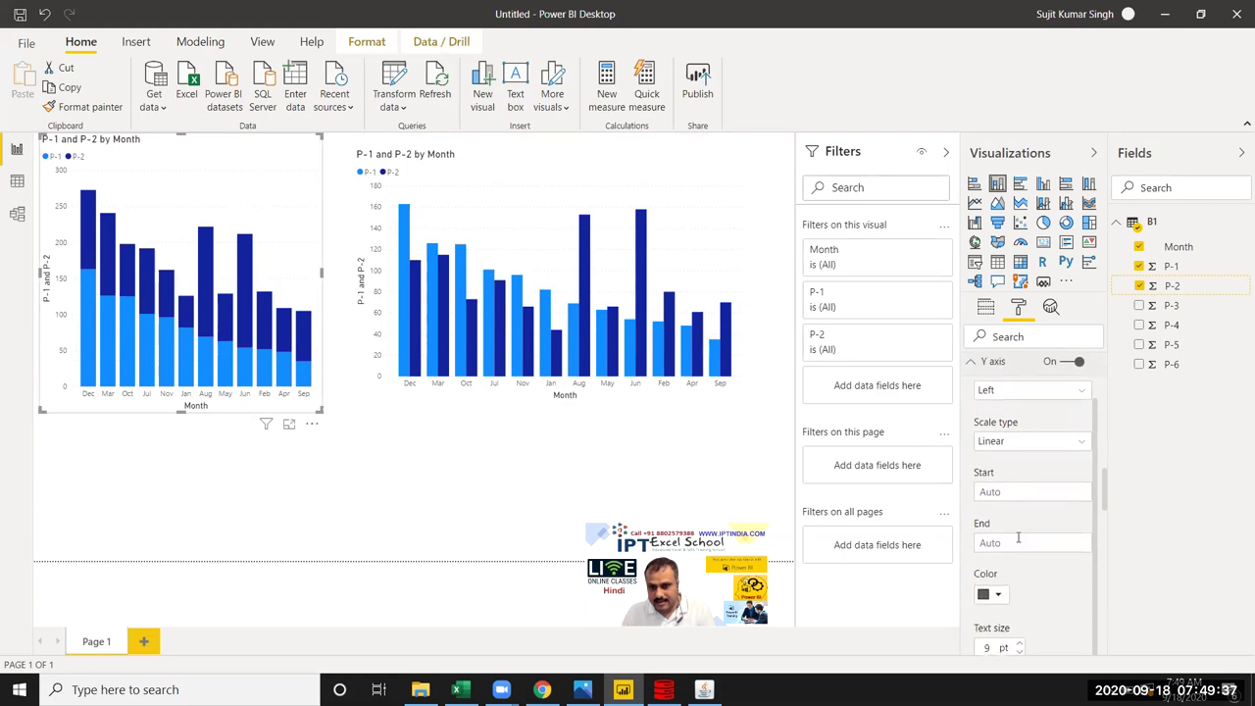
pyautogui.click(1009, 494)
pyautogui.write('0')
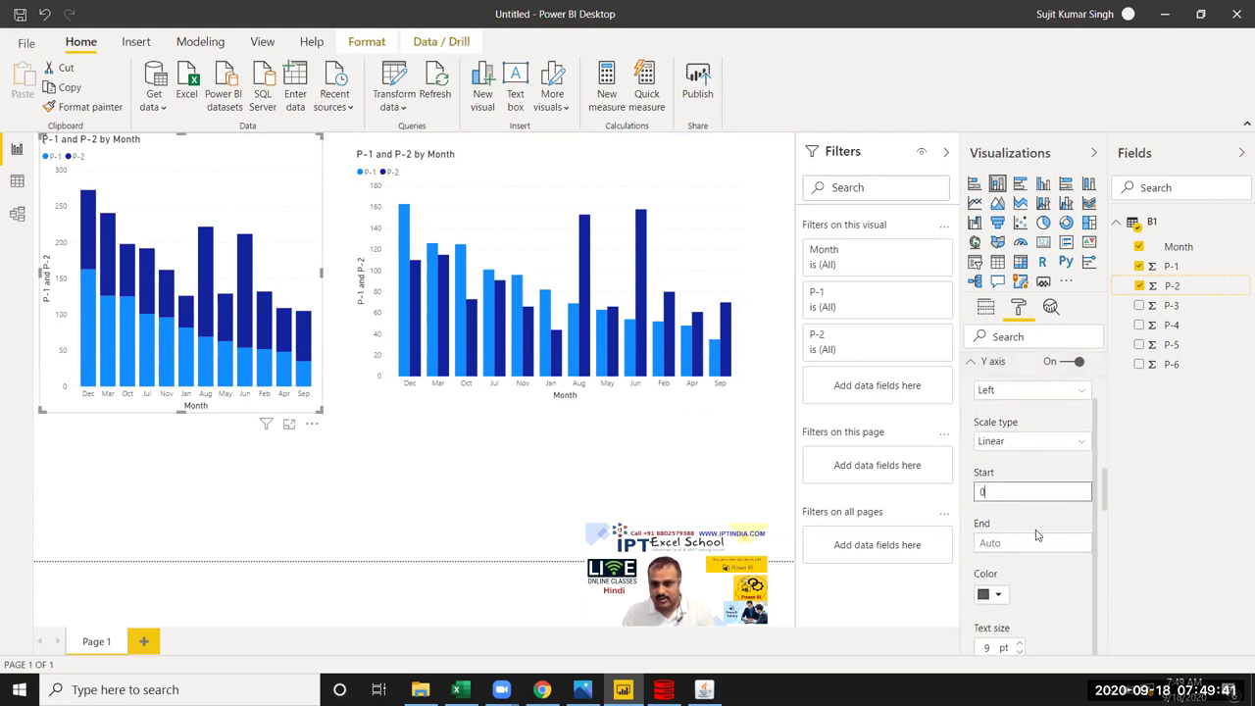
pyautogui.click(1016, 541)
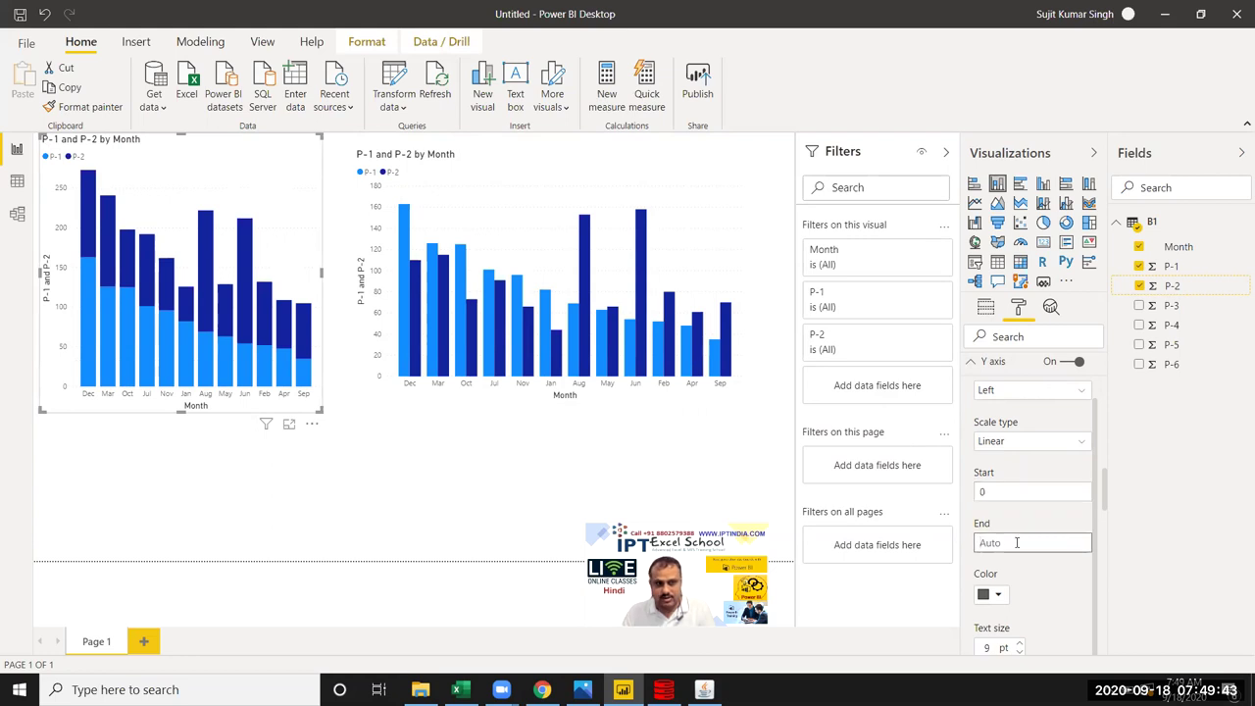
pyautogui.write('300')
pyautogui.press('Return')
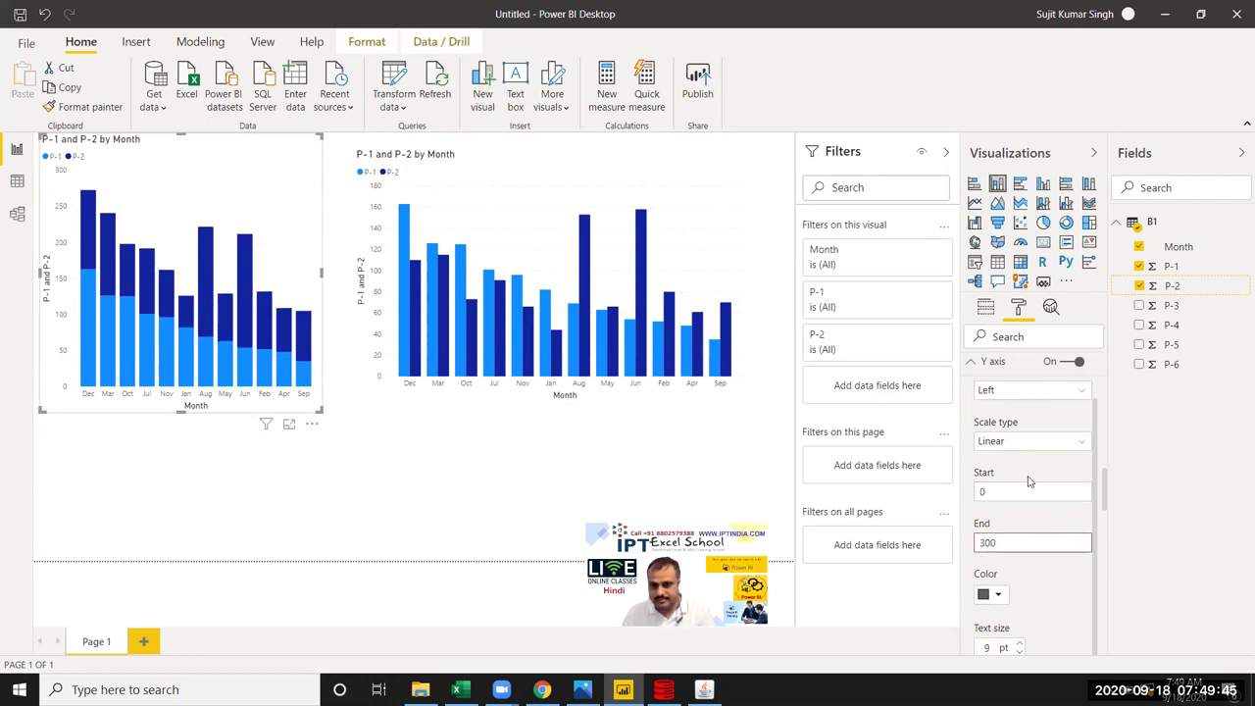
# Step: Check the Y axis scale type options and keep it Linear
pyautogui.scroll(-2, 1049, 529)
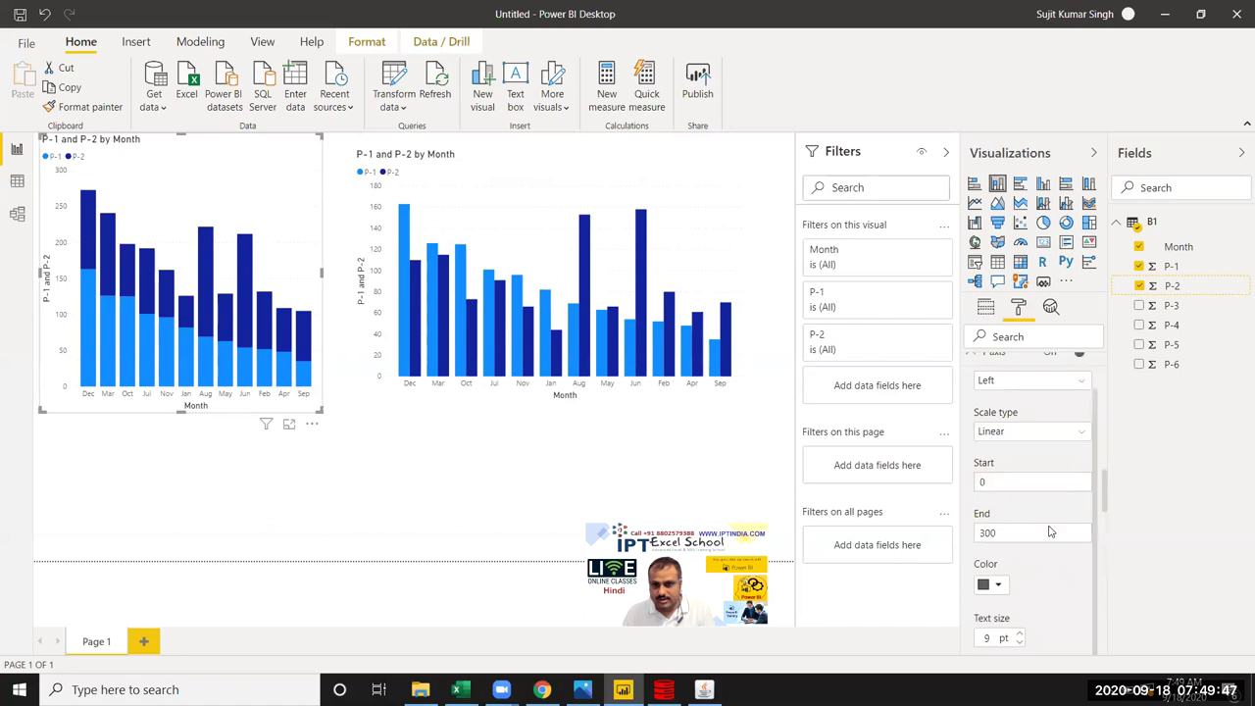
pyautogui.scroll(1, 1049, 535)
pyautogui.scroll(2, 1043, 515)
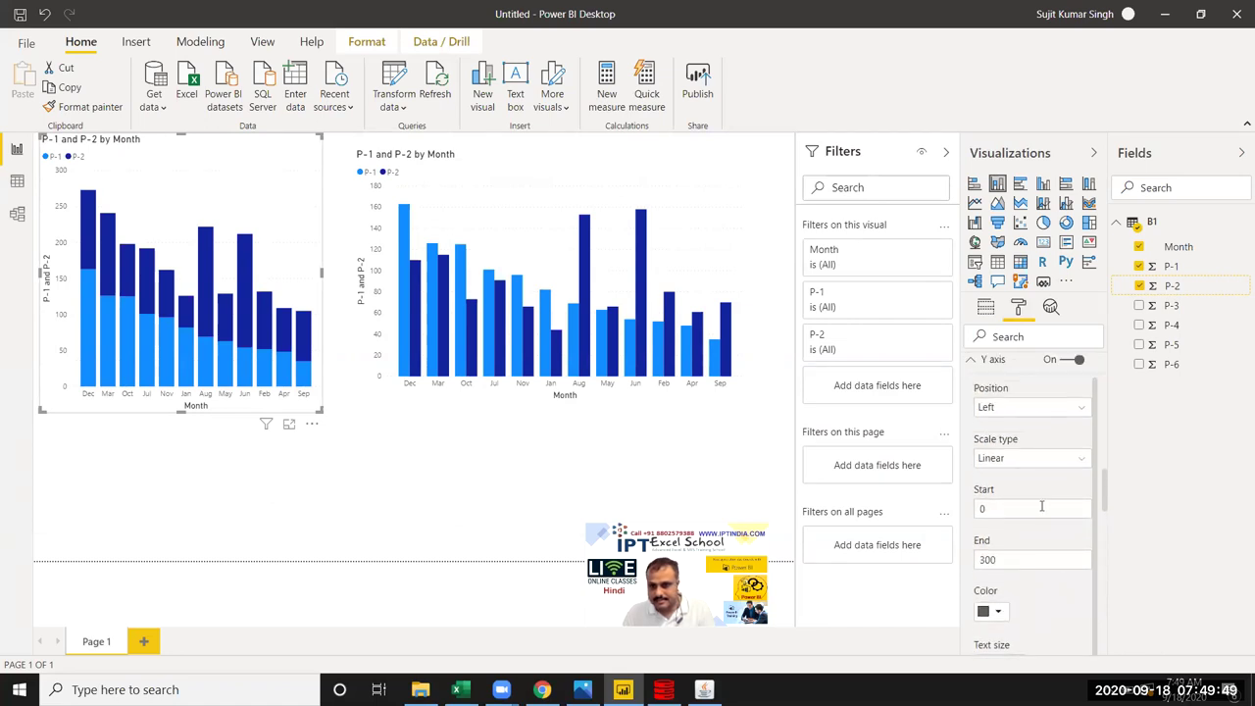
pyautogui.scroll(2, 1036, 529)
pyautogui.click(1026, 545)
pyautogui.click(1026, 545)
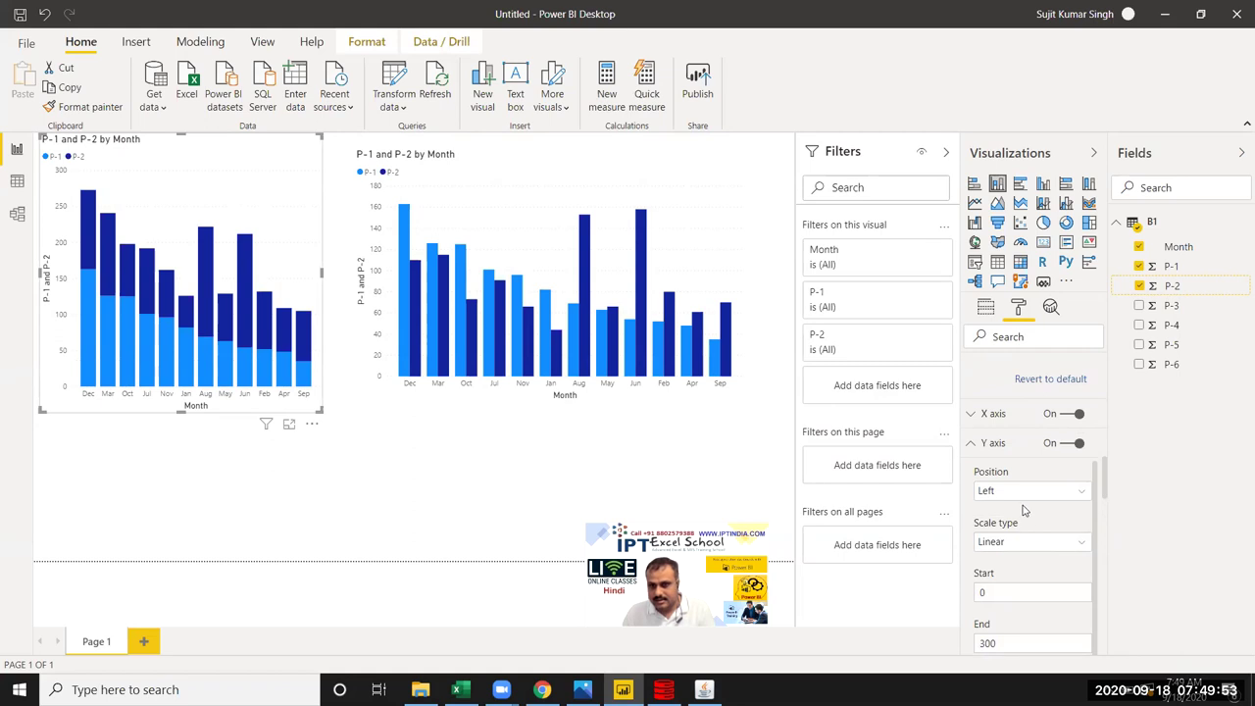
pyautogui.scroll(-1, 1022, 510)
pyautogui.scroll(-3, 1022, 509)
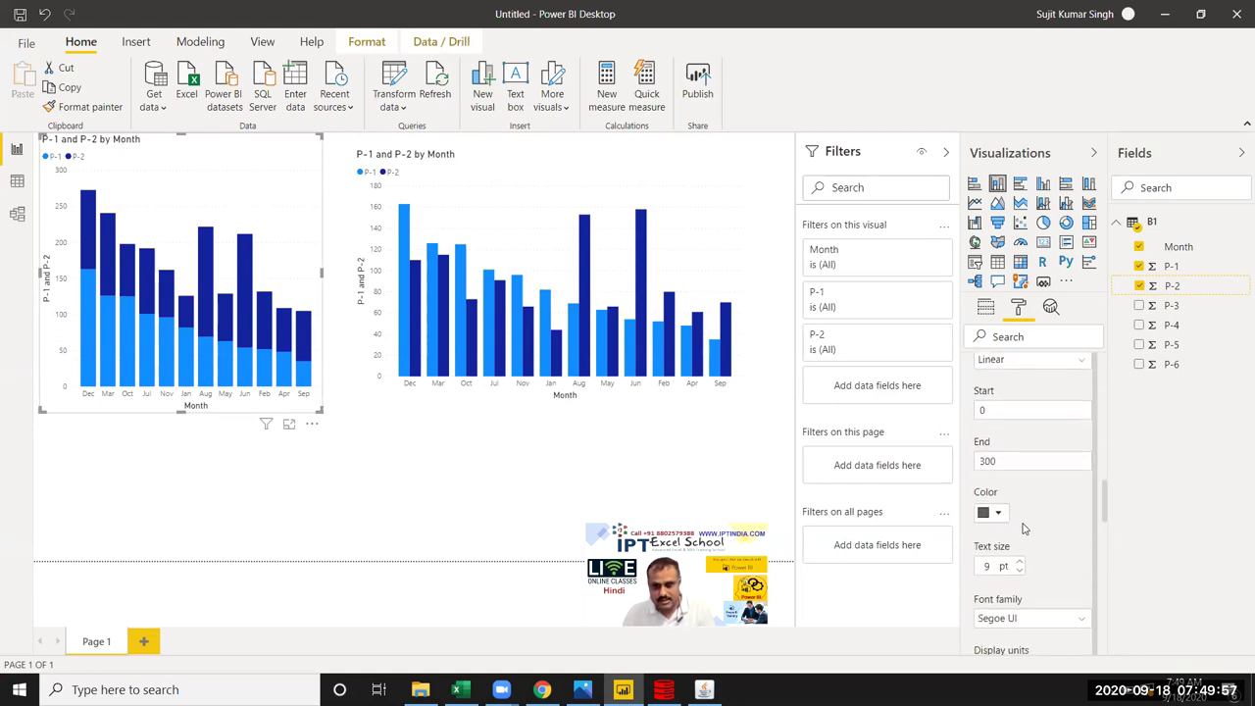
pyautogui.scroll(-2, 1022, 529)
pyautogui.scroll(-2, 1050, 537)
pyautogui.scroll(-2, 1050, 537)
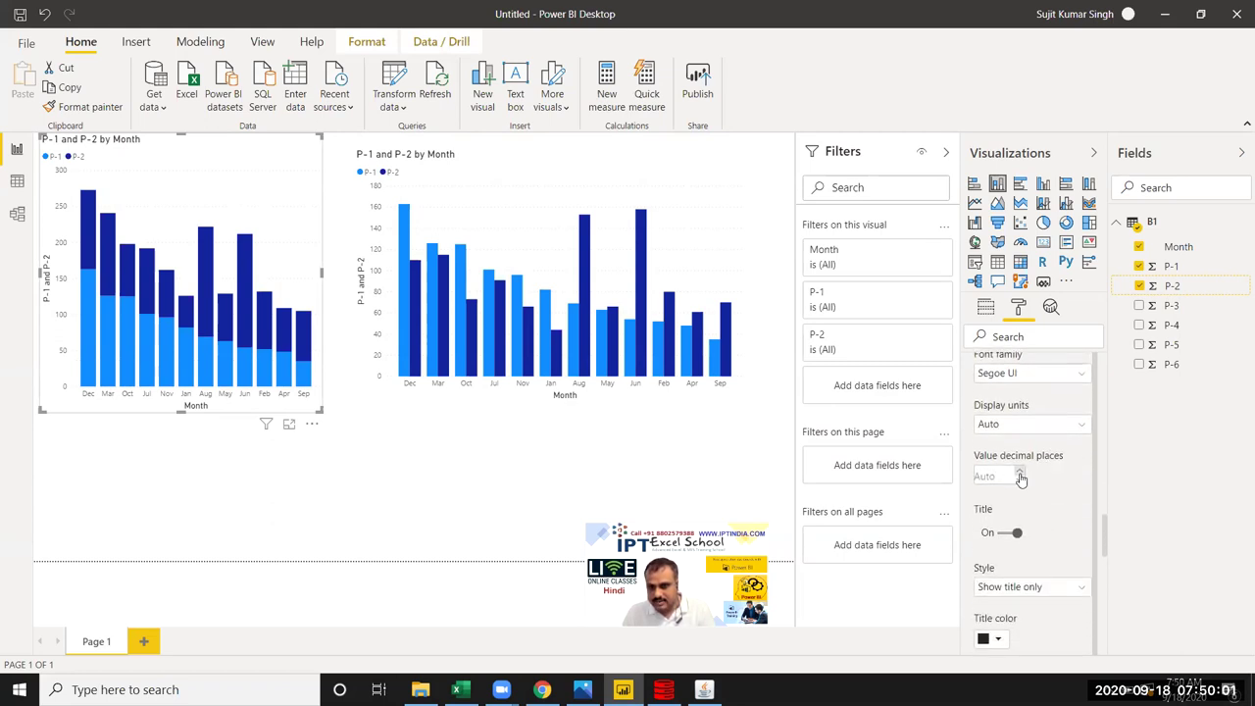
pyautogui.scroll(-2, 1041, 497)
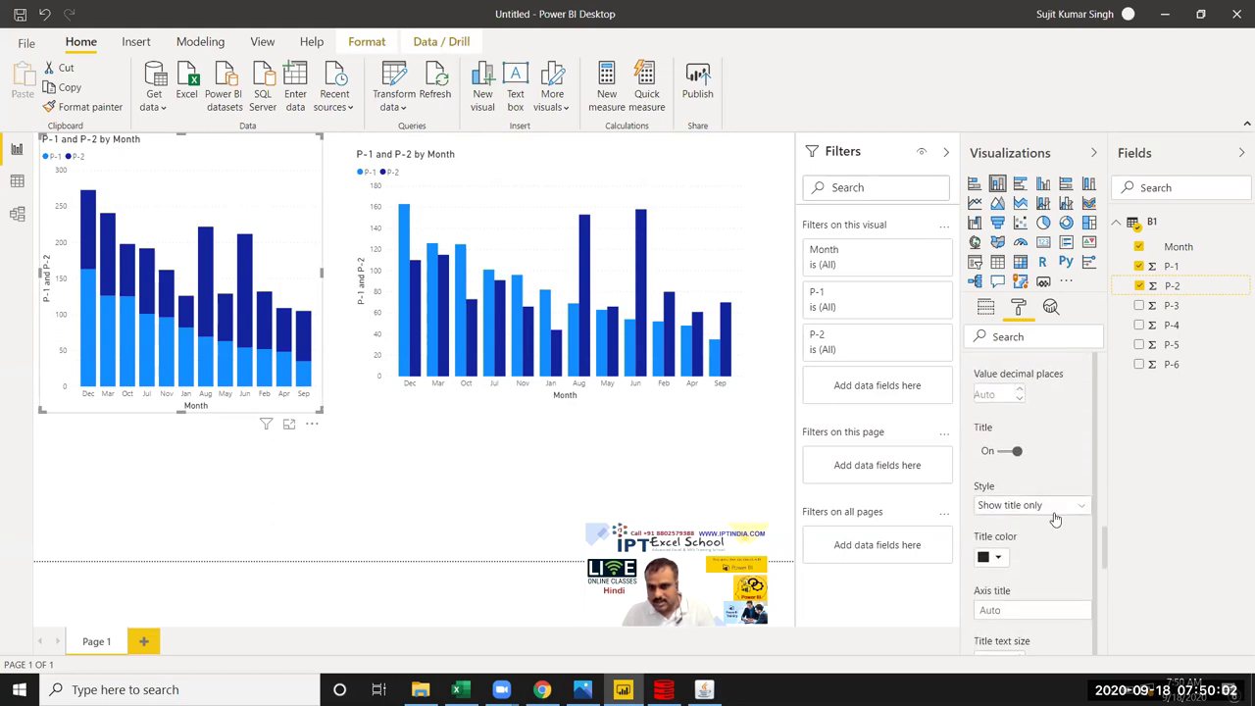
pyautogui.click(998, 455)
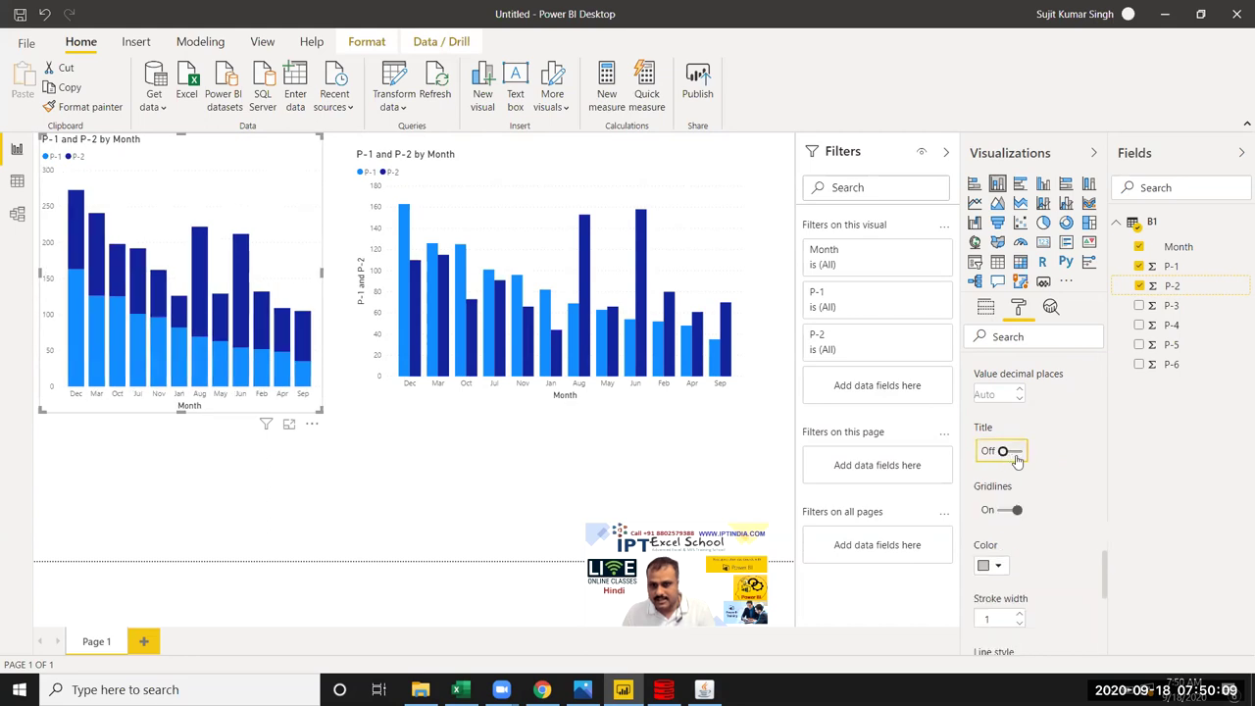
pyautogui.click(1016, 455)
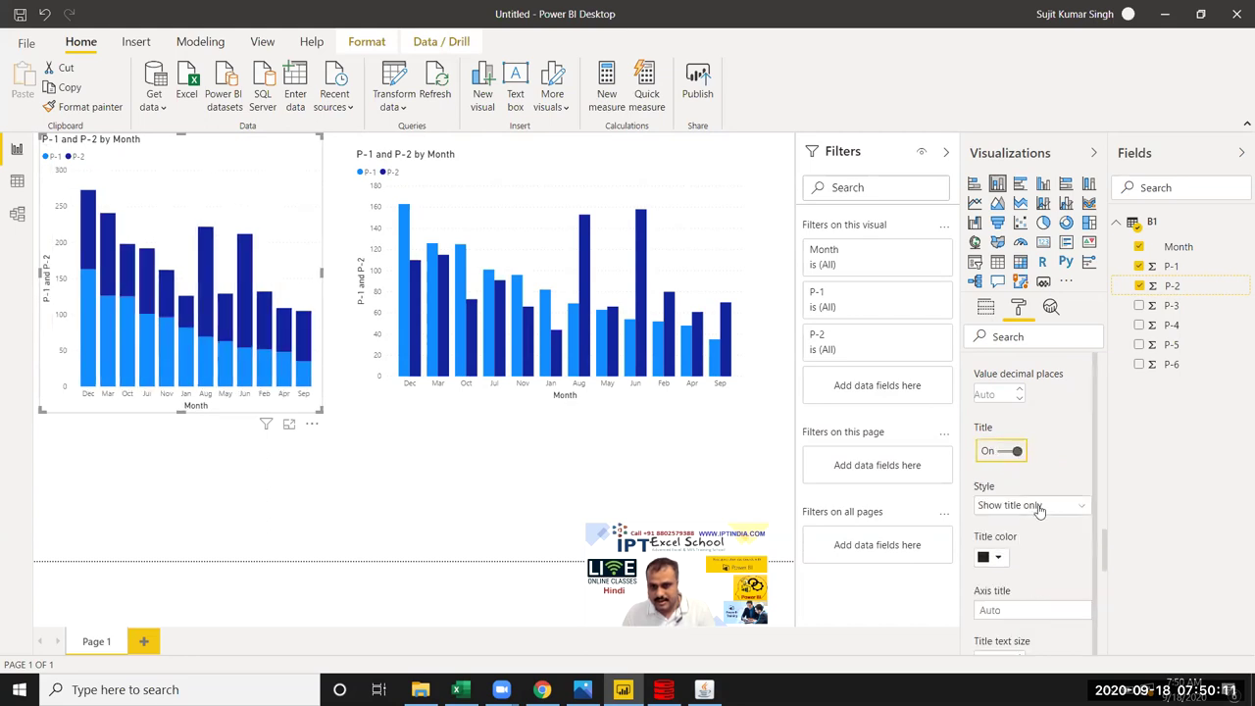
pyautogui.click(1030, 488)
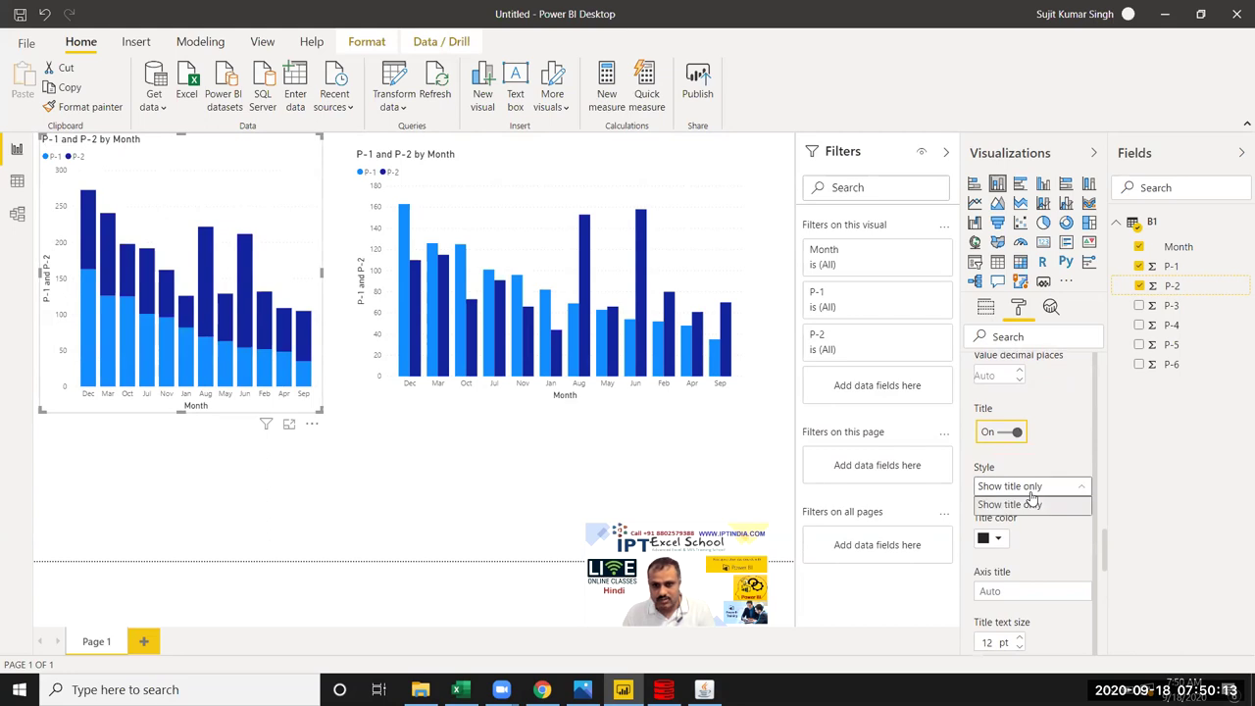
pyautogui.scroll(-3, 1067, 536)
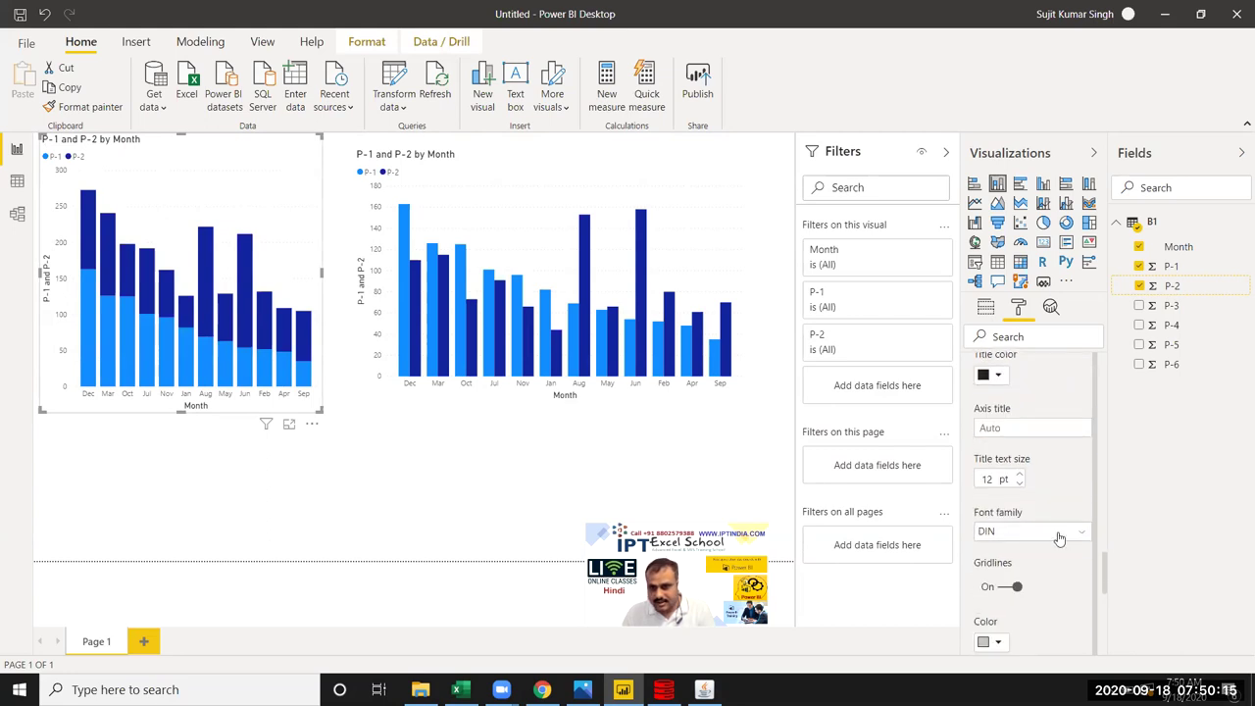
pyautogui.click(1012, 428)
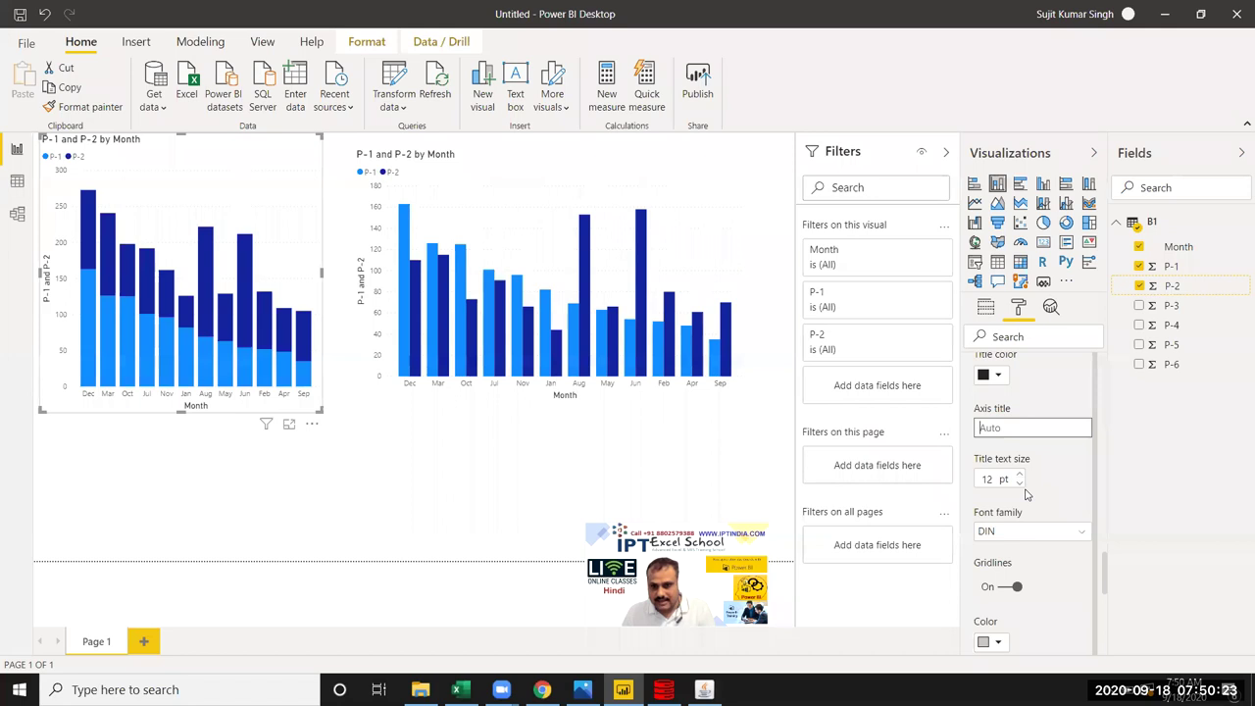
pyautogui.scroll(-3, 1026, 495)
pyautogui.scroll(-1, 1026, 495)
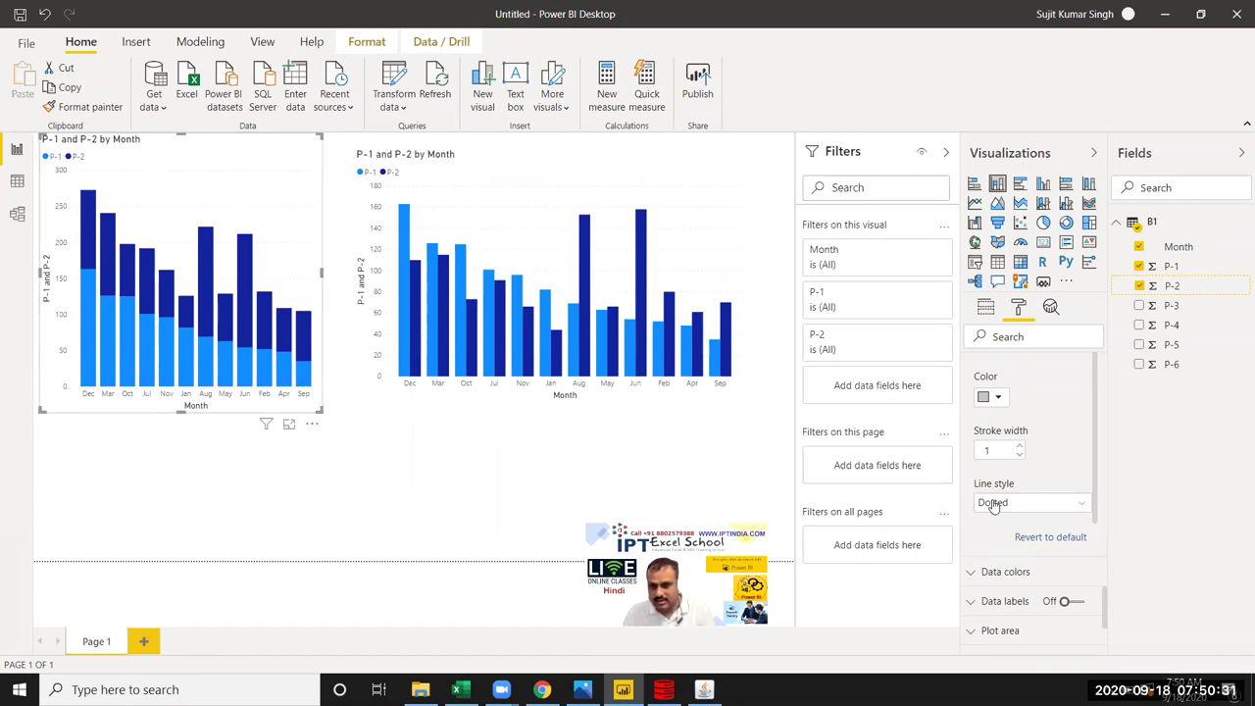
pyautogui.scroll(-2, 1022, 528)
pyautogui.scroll(3, 1023, 526)
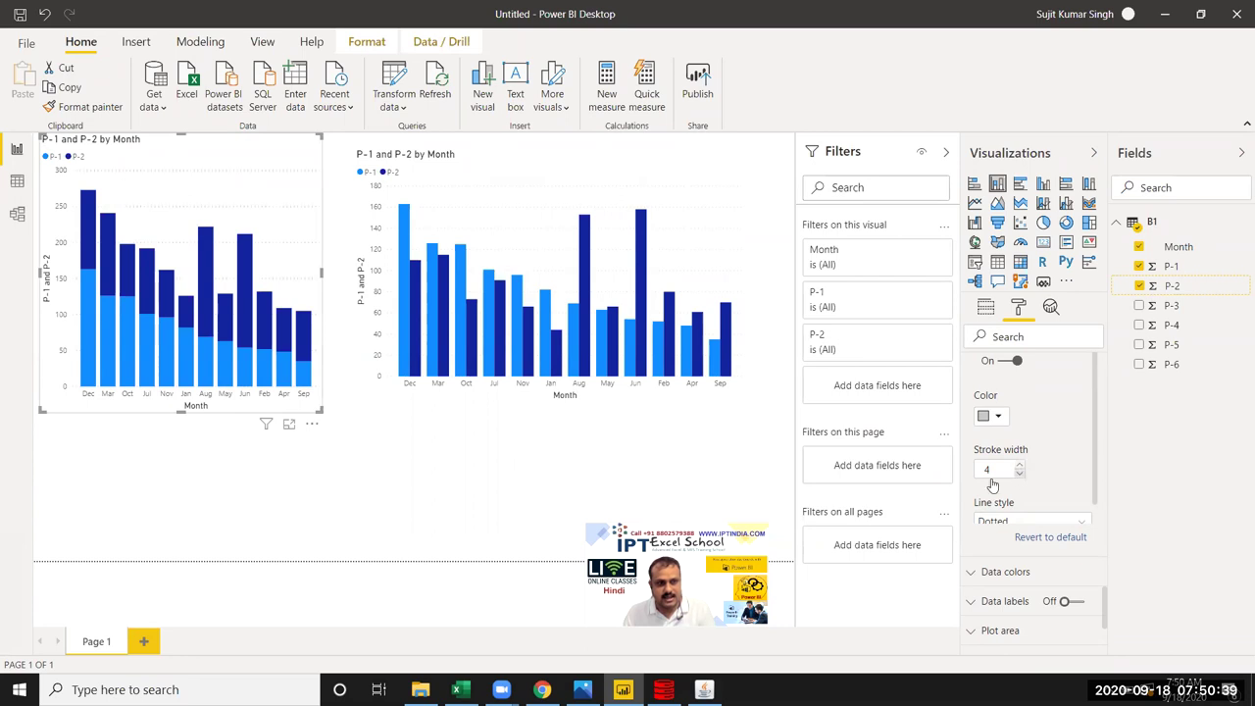
# Step: Colour the stacked chart's P-1 series orange
pyautogui.scroll(-3, 1000, 602)
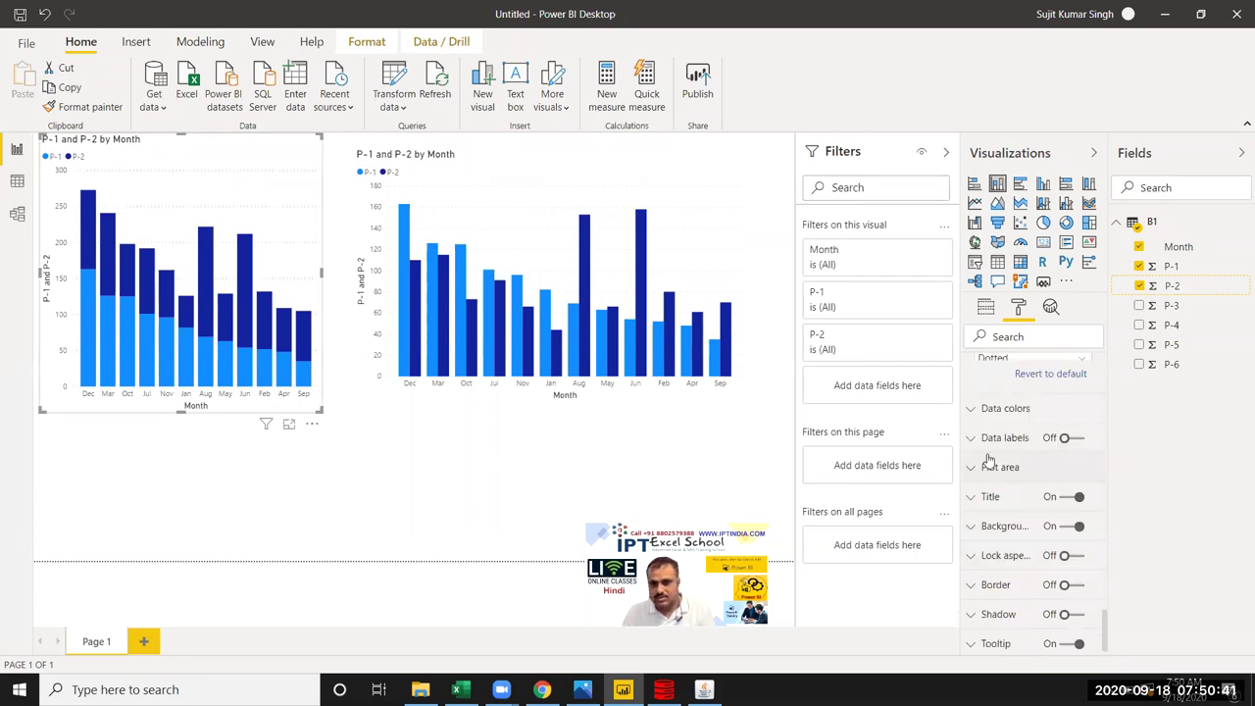
pyautogui.click(985, 410)
pyautogui.scroll(-1, 987, 433)
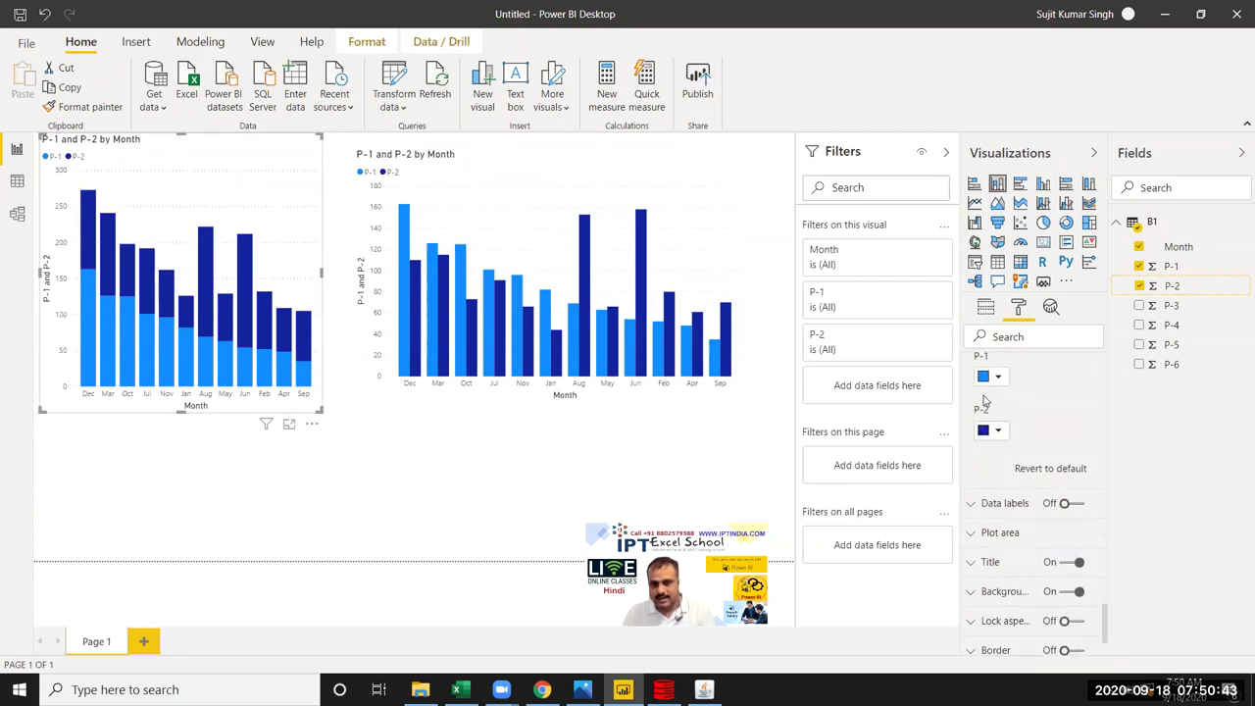
pyautogui.click(986, 378)
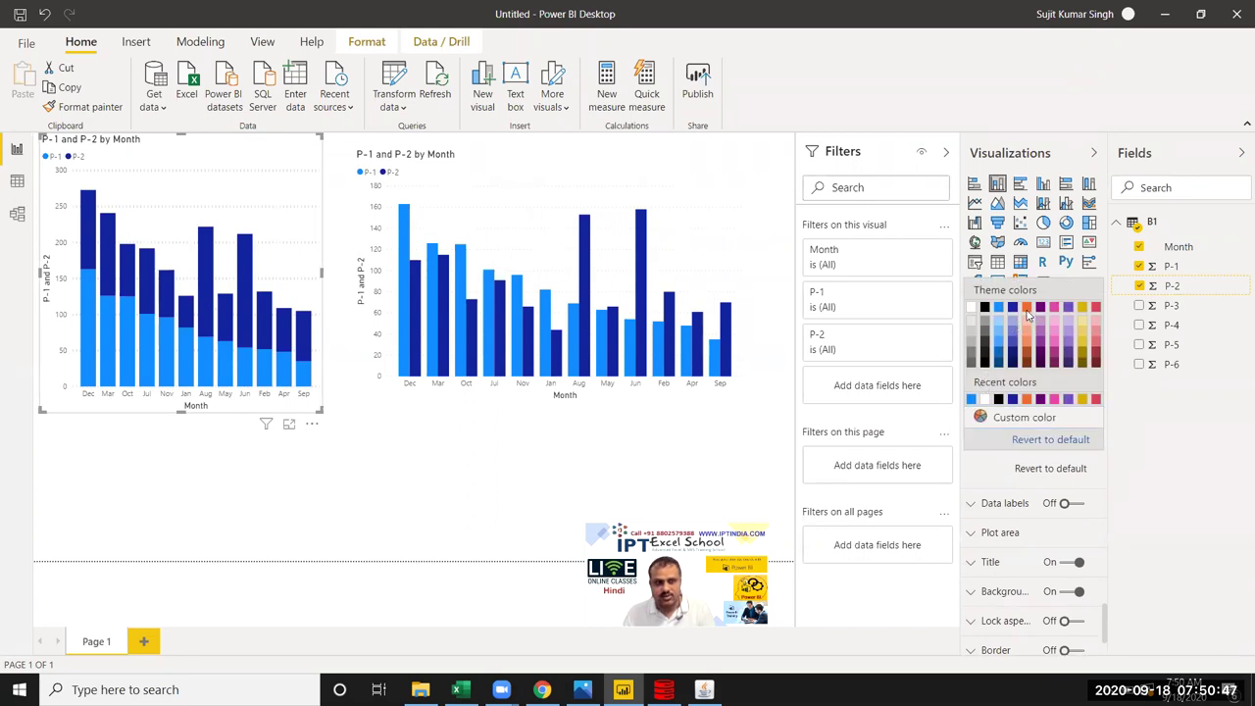
pyautogui.click(1026, 308)
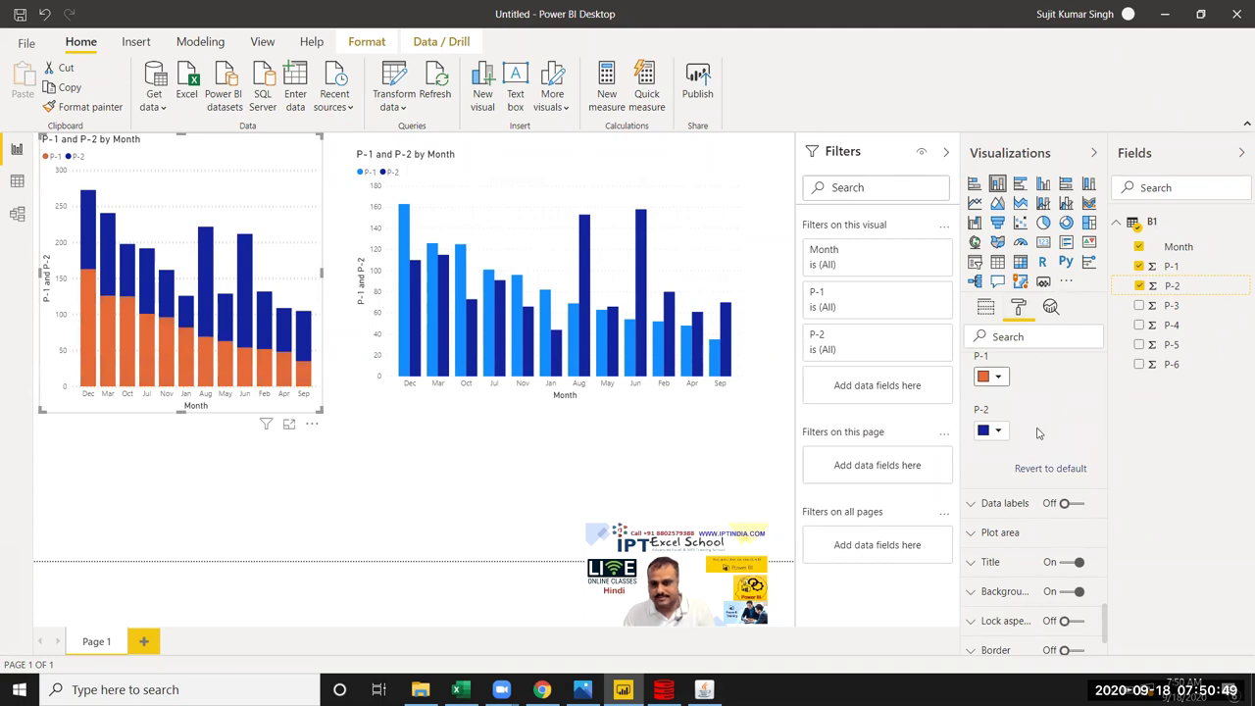
# Step: Colour the P-2 series red
pyautogui.click(1001, 436)
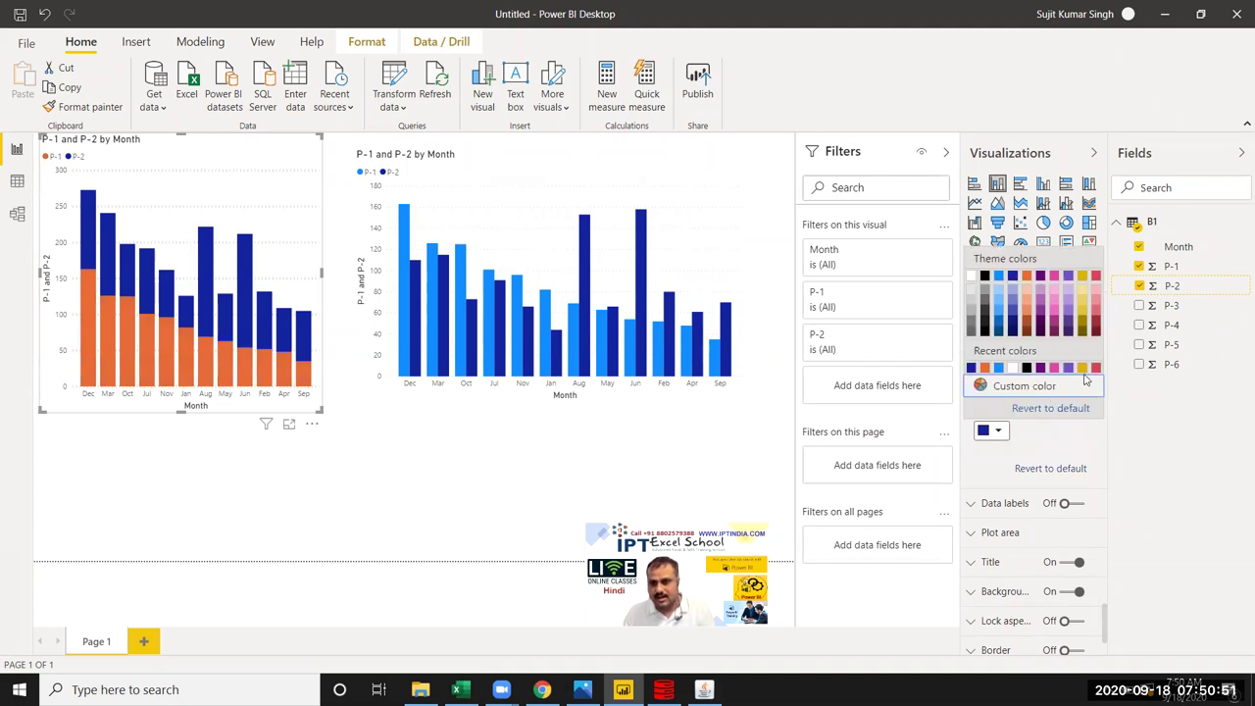
pyautogui.click(1095, 367)
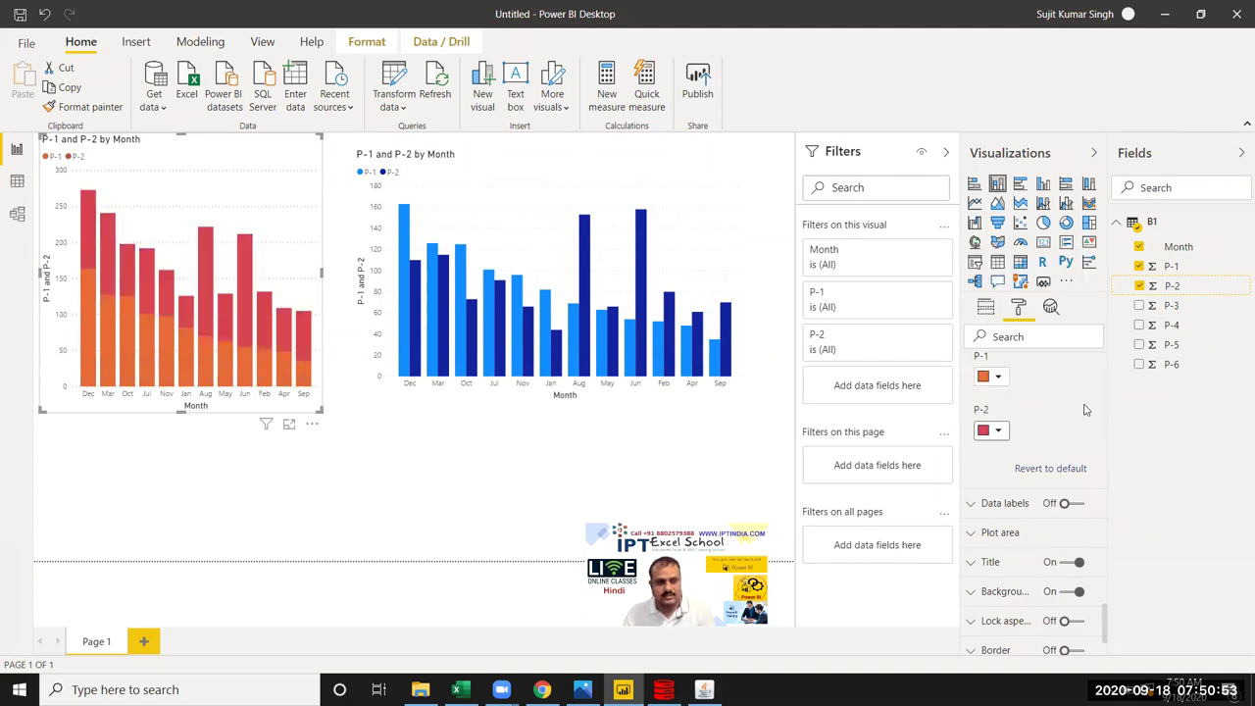
pyautogui.scroll(2, 1042, 449)
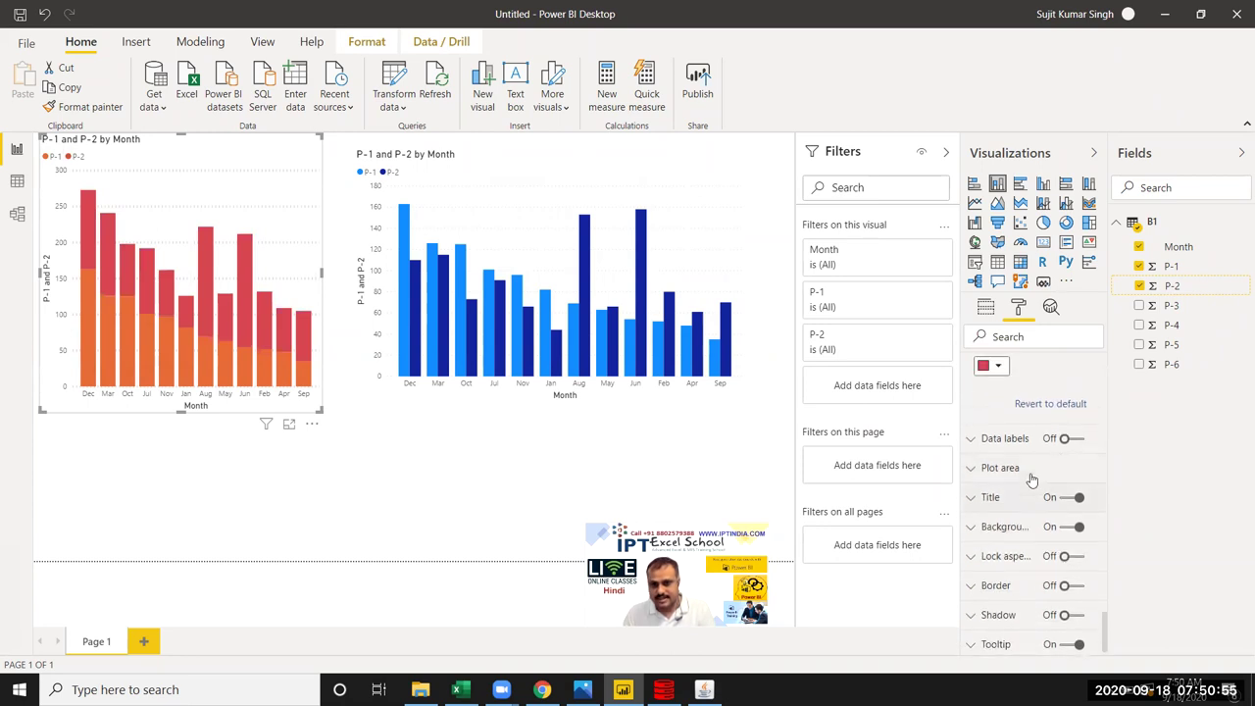
pyautogui.scroll(2, 1042, 449)
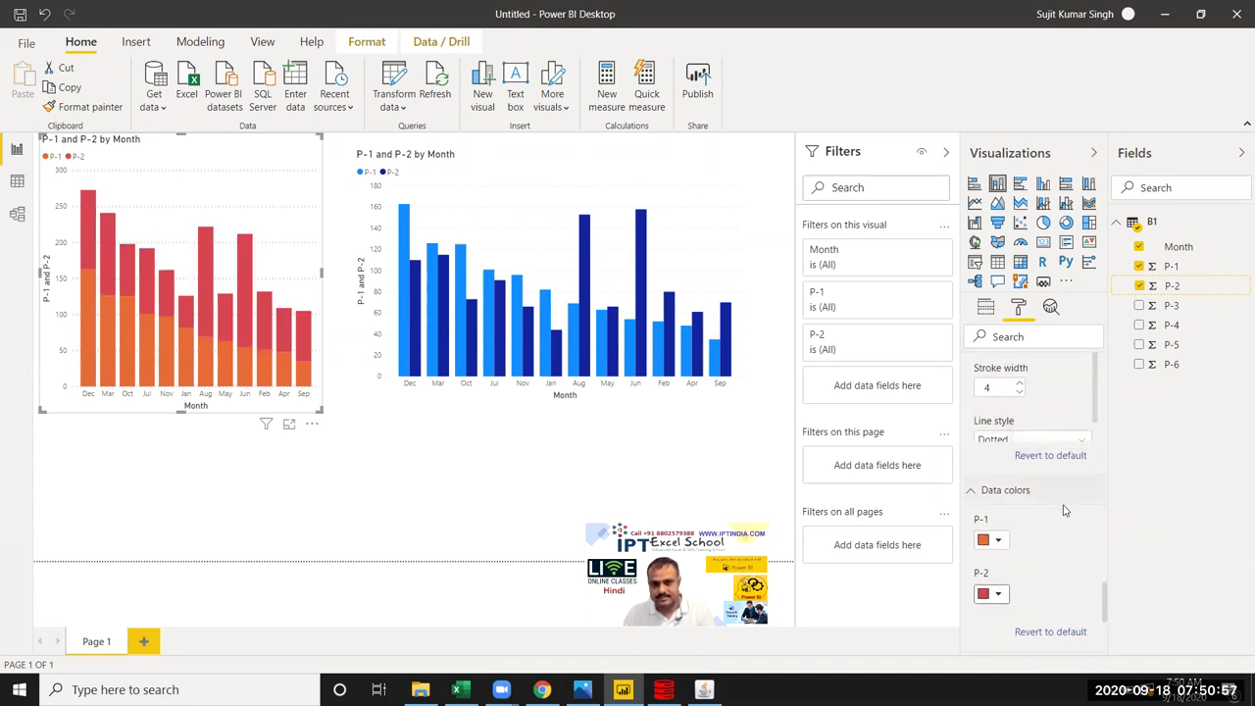
pyautogui.scroll(-4, 1058, 524)
pyautogui.scroll(-1, 1029, 471)
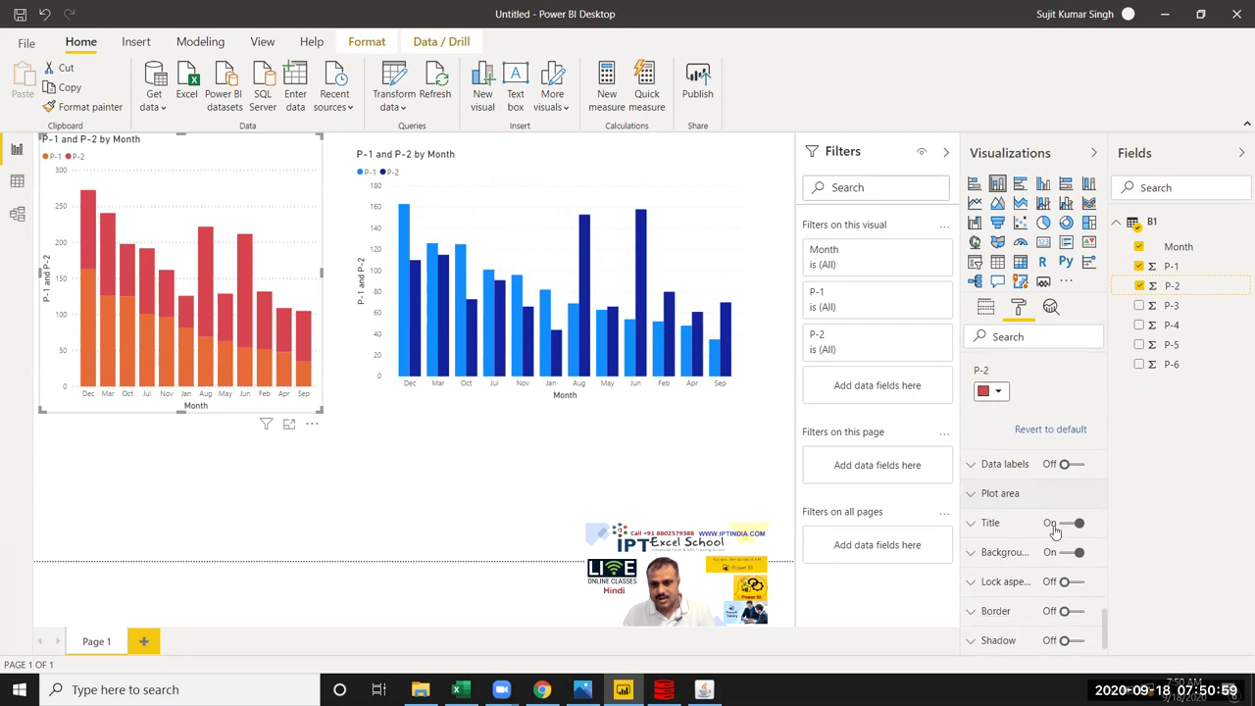
pyautogui.scroll(-1, 1015, 441)
pyautogui.click(999, 428)
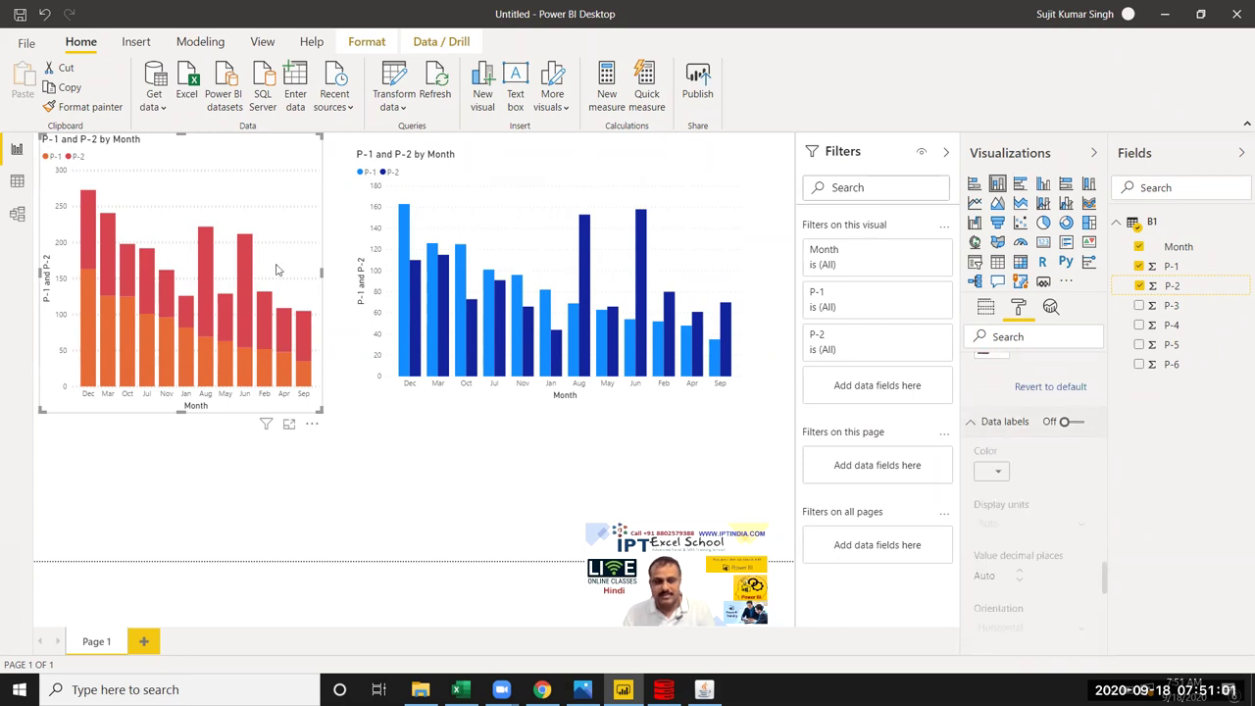
# Step: Turn on the stacked chart's data labels and set their orientation to Vertical
pyautogui.click(1077, 423)
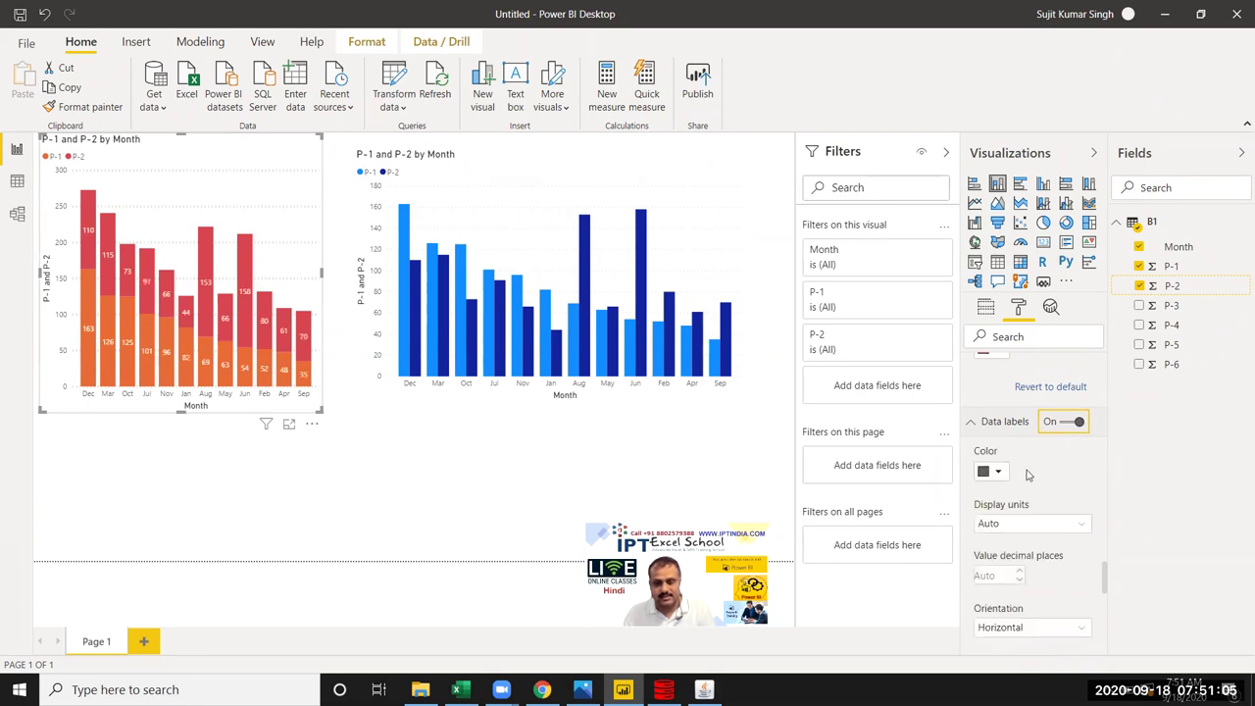
pyautogui.scroll(-2, 1027, 475)
pyautogui.scroll(-2, 1024, 477)
pyautogui.scroll(1, 1024, 477)
pyautogui.scroll(1, 1014, 451)
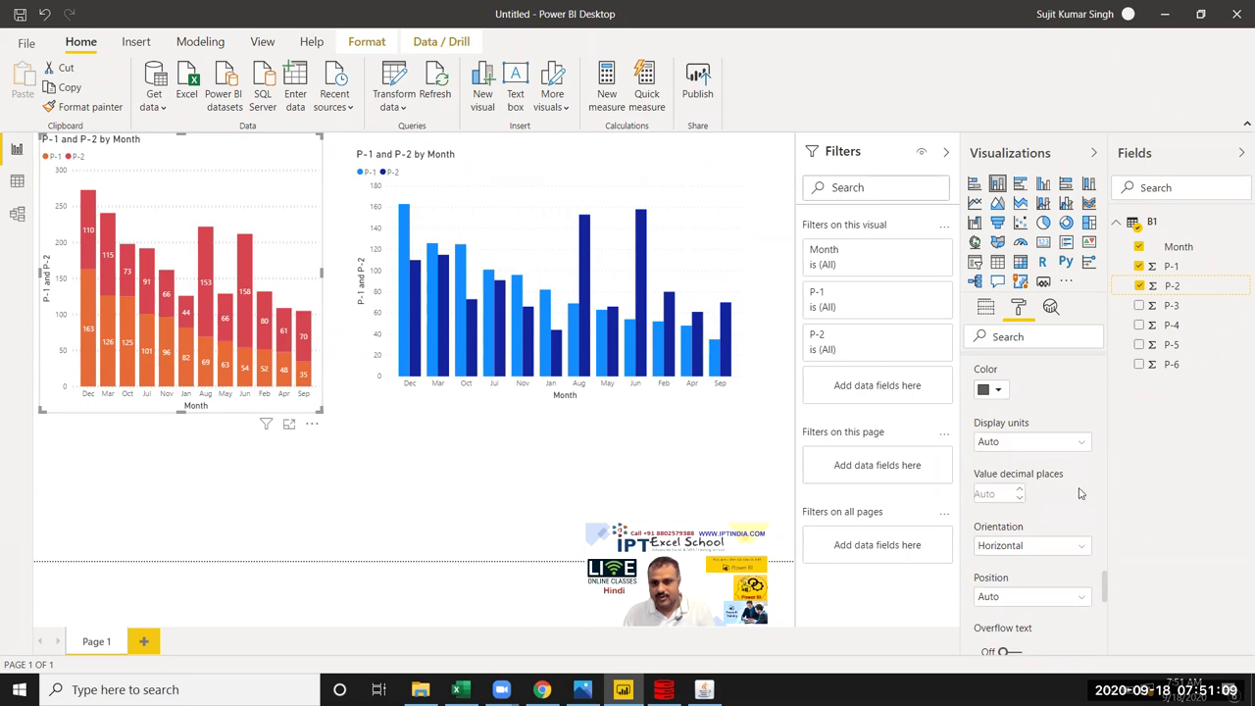
pyautogui.scroll(-1, 1080, 495)
pyautogui.click(1045, 471)
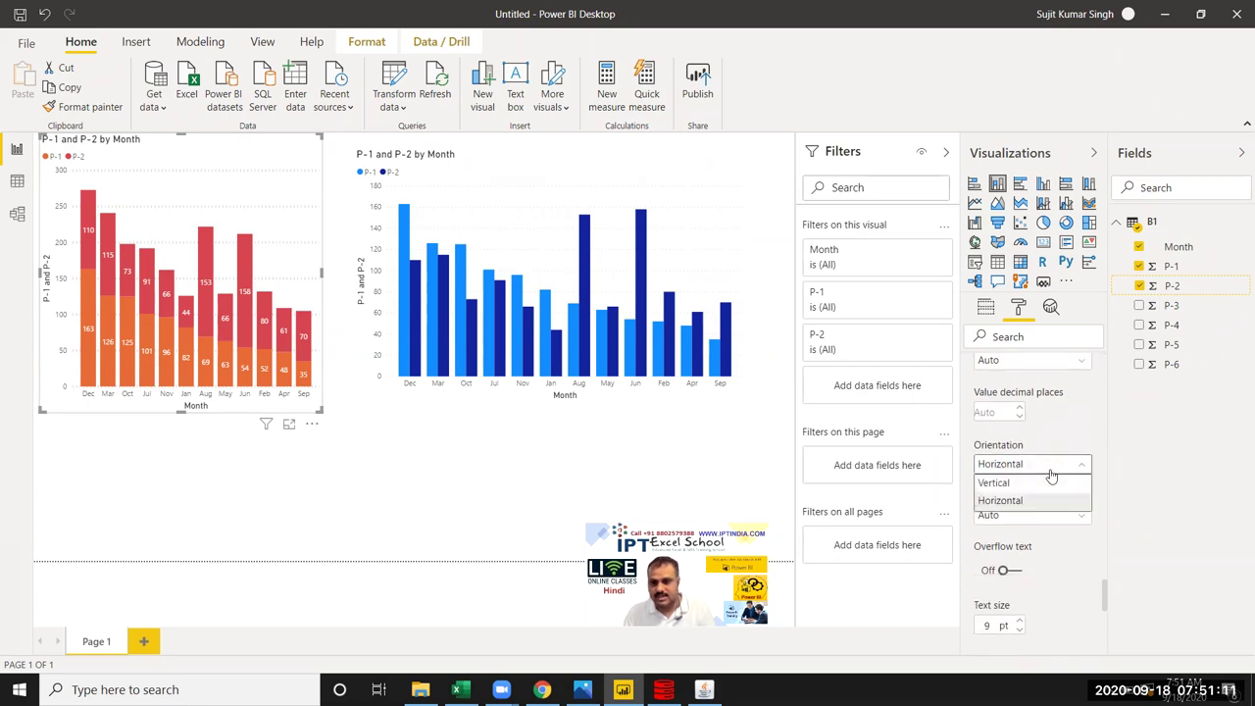
pyautogui.click(993, 482)
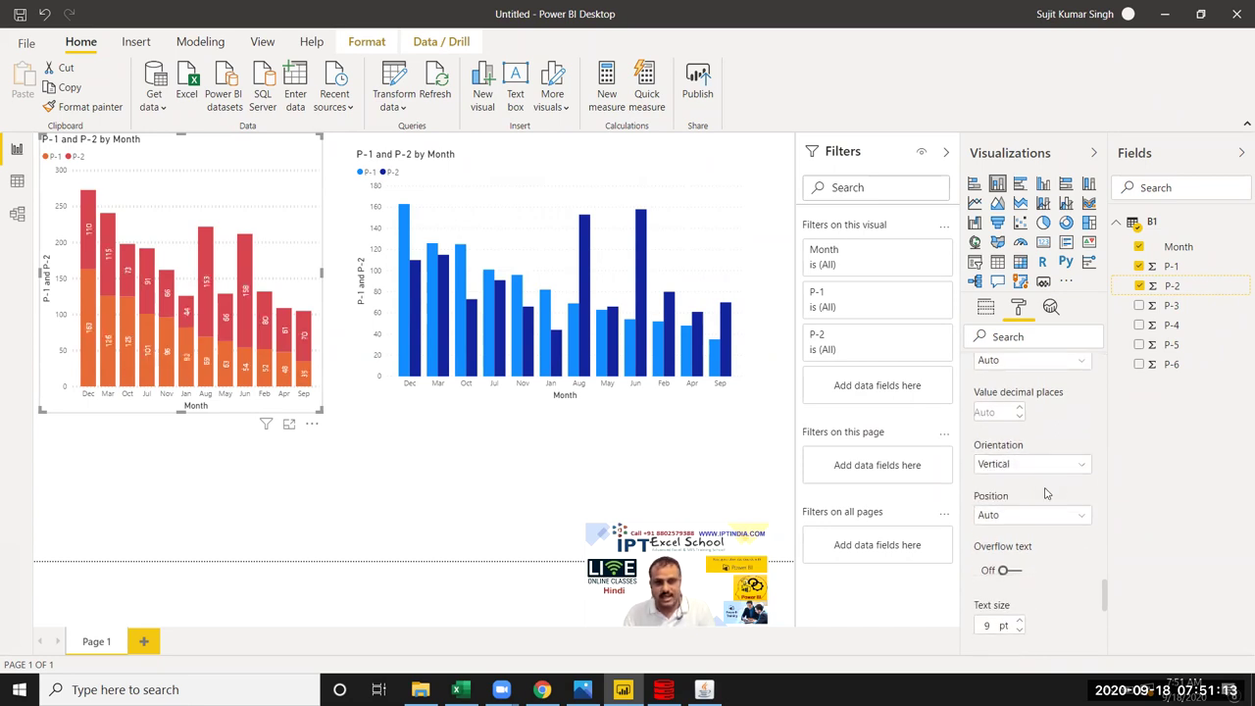
pyautogui.scroll(-1, 1044, 494)
pyautogui.click(1025, 436)
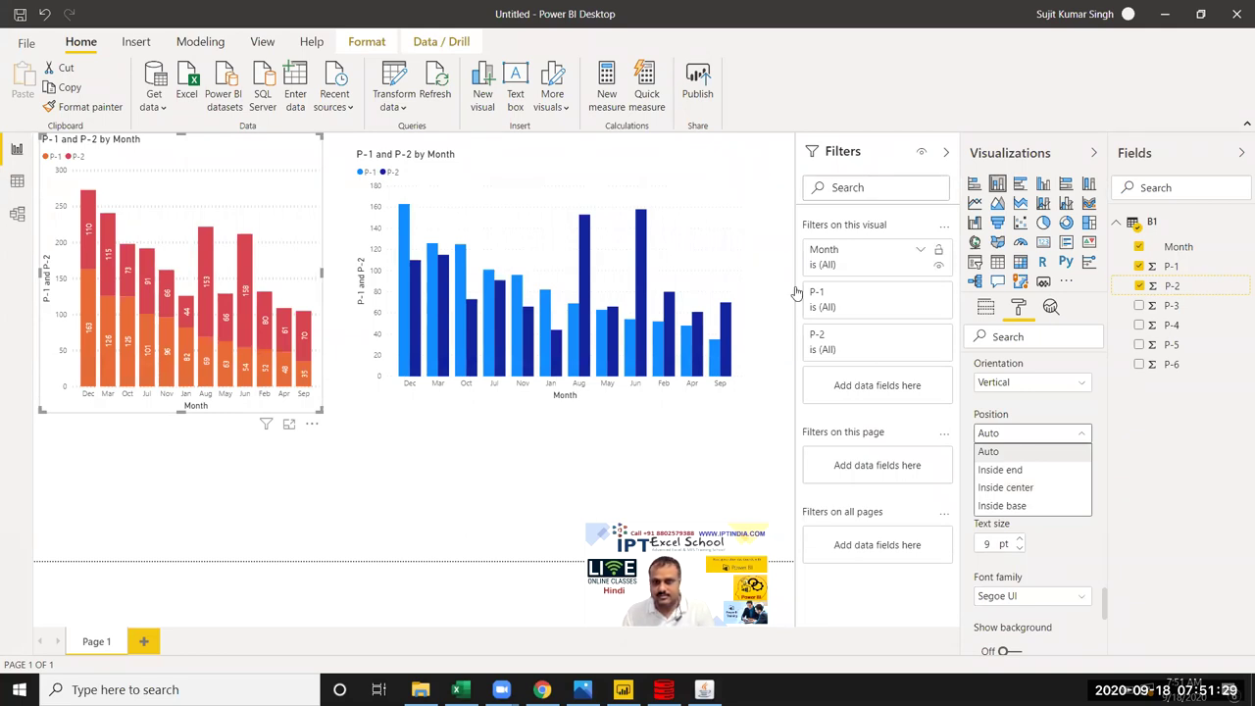
pyautogui.scroll(-3, 1065, 520)
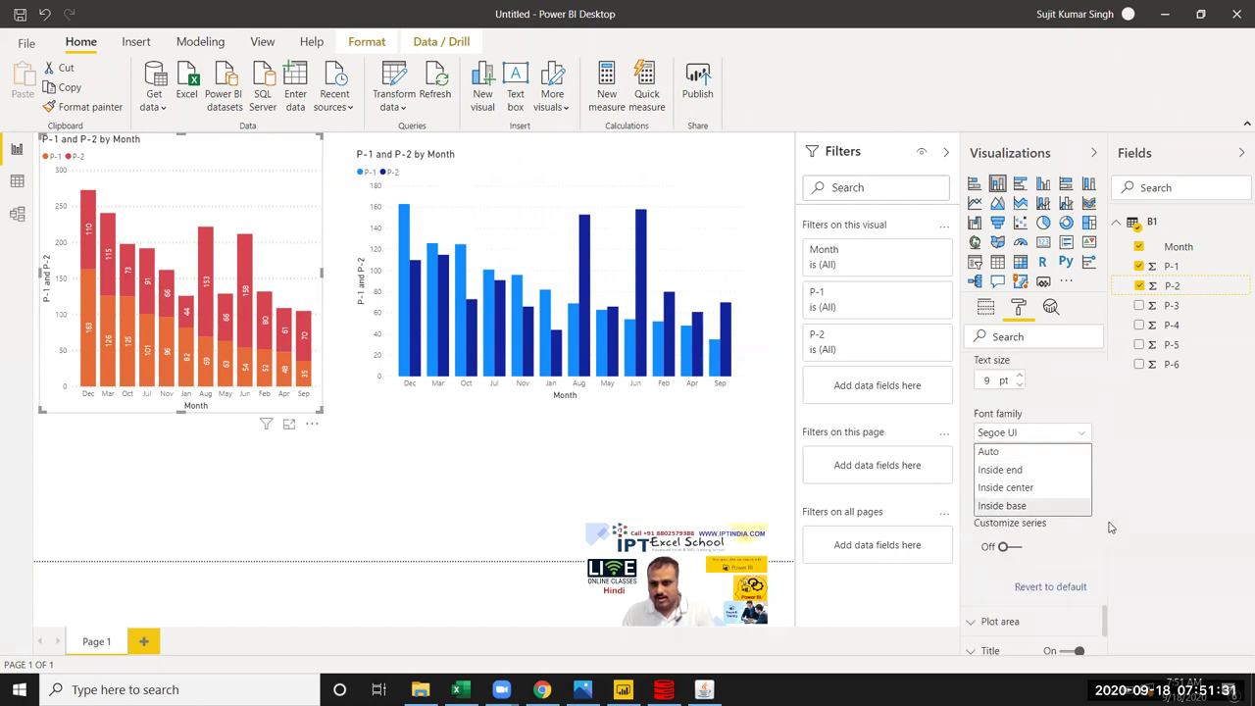
pyautogui.scroll(-4, 1019, 588)
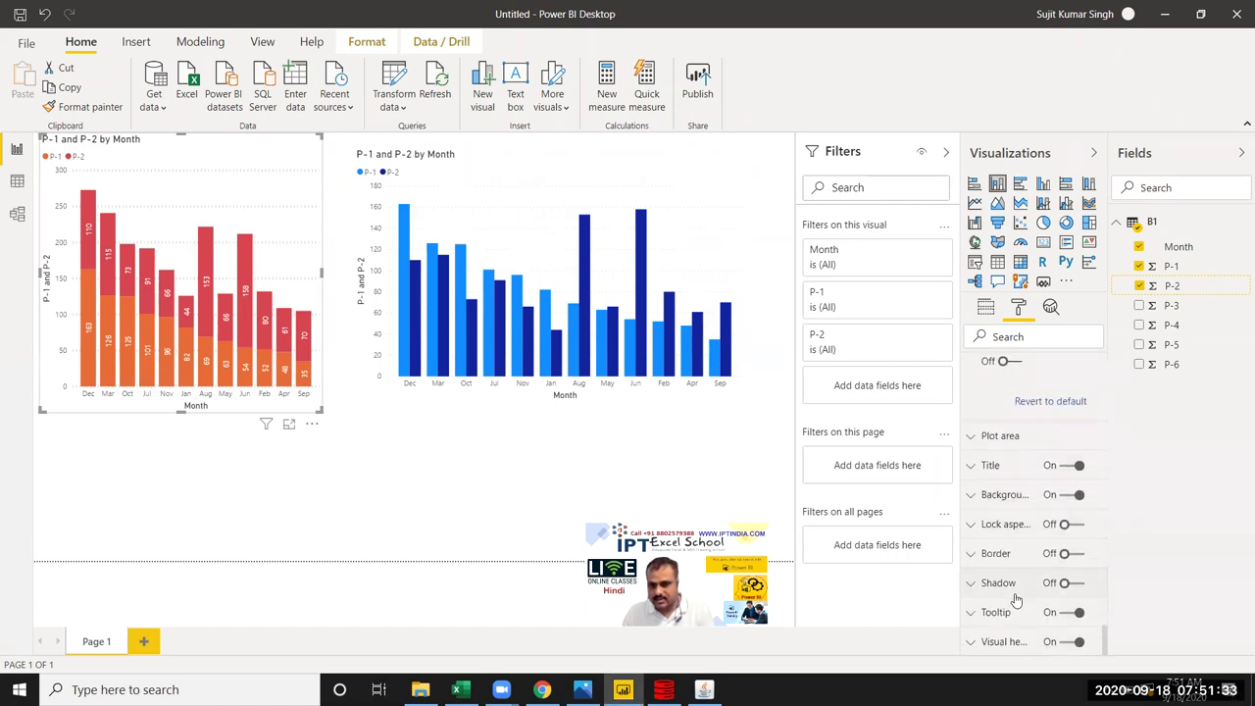
pyautogui.click(994, 494)
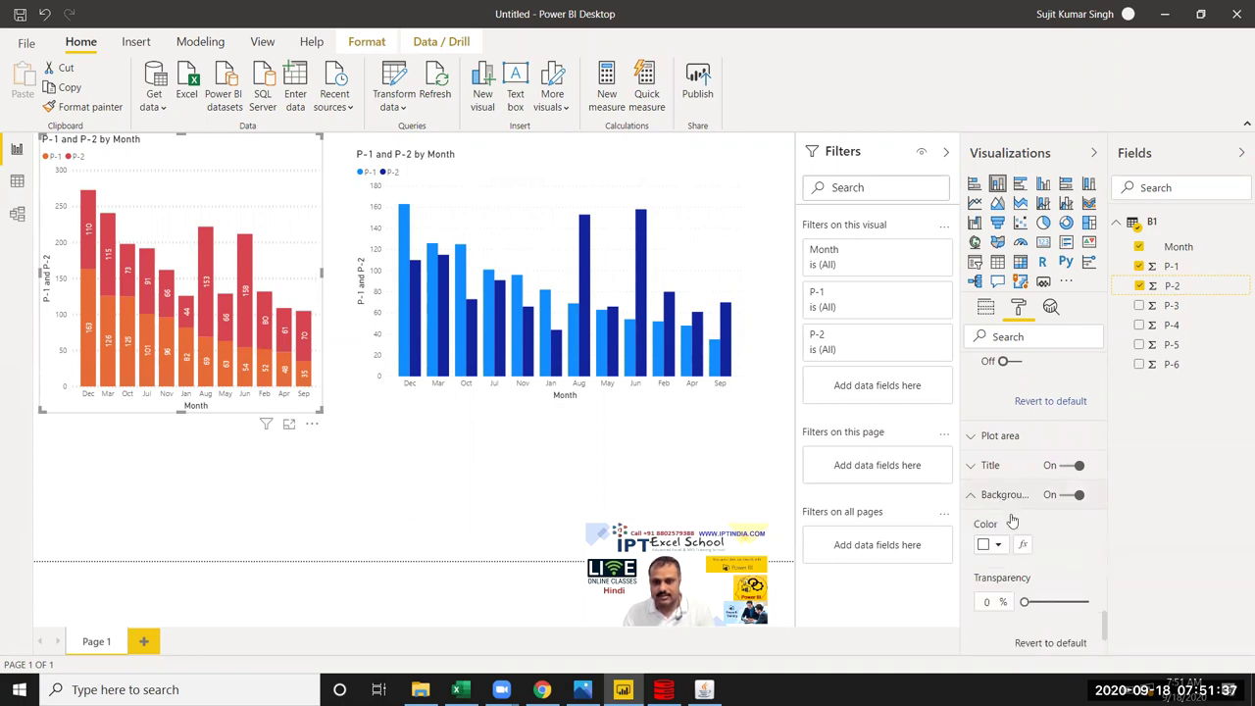
pyautogui.scroll(-1, 1016, 515)
pyautogui.click(996, 474)
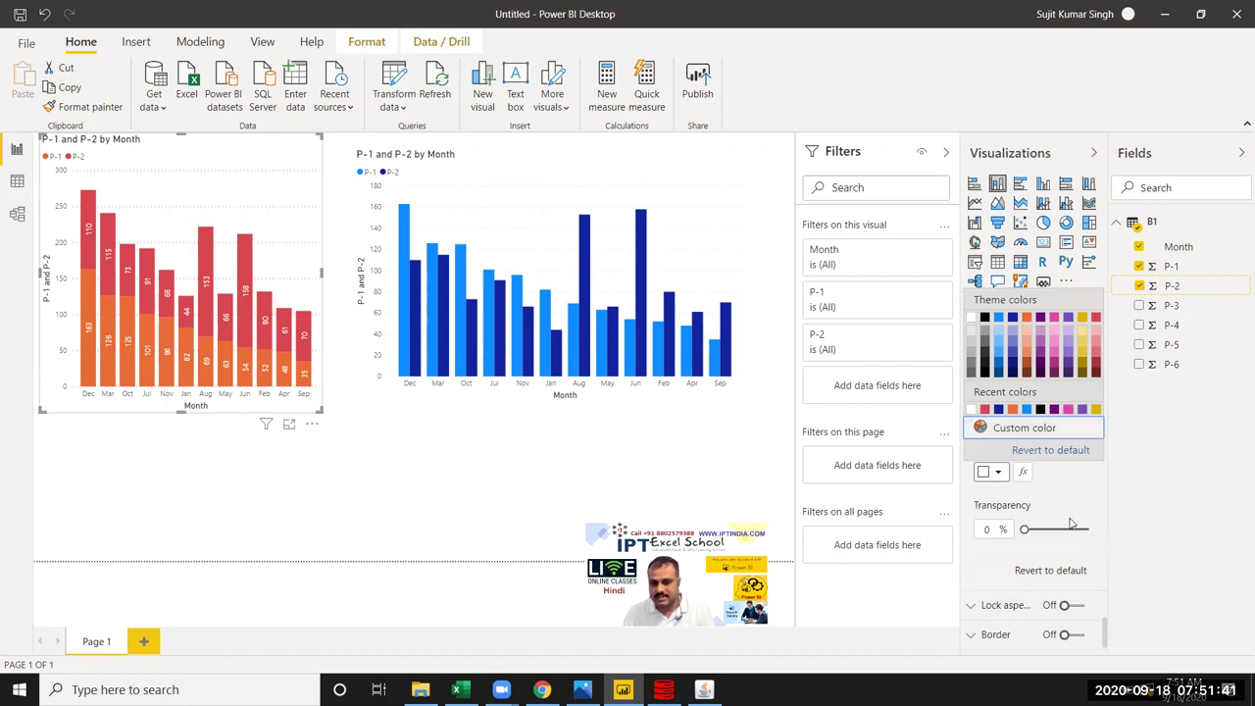
pyautogui.scroll(-2, 1063, 530)
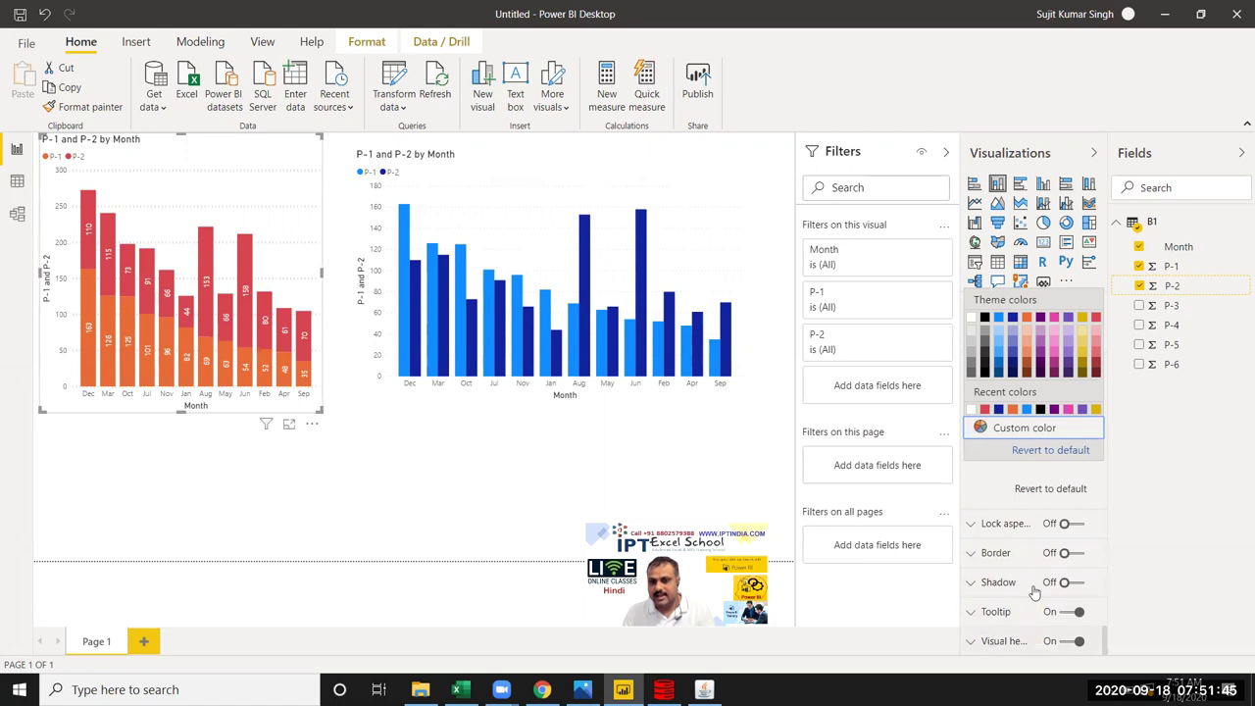
pyautogui.click(1123, 460)
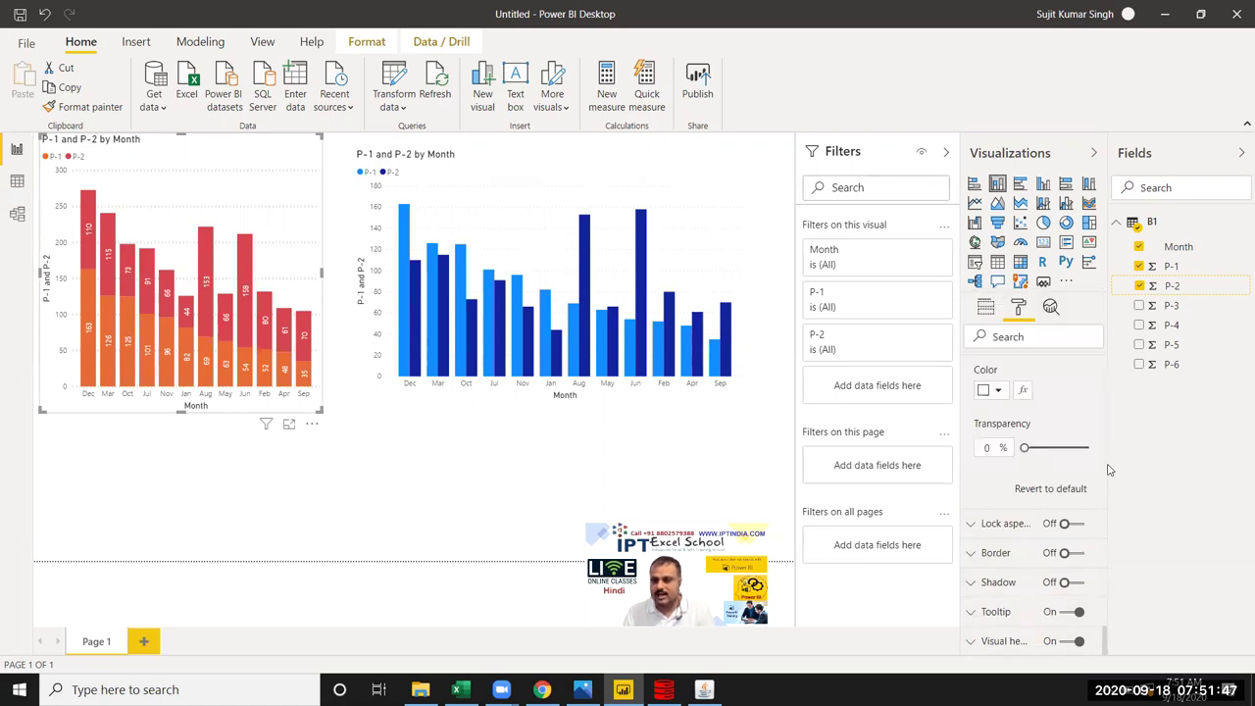
pyautogui.scroll(3, 1095, 484)
pyautogui.scroll(2, 1088, 493)
pyautogui.scroll(3, 1079, 486)
pyautogui.scroll(3, 1072, 478)
pyautogui.scroll(2, 1072, 479)
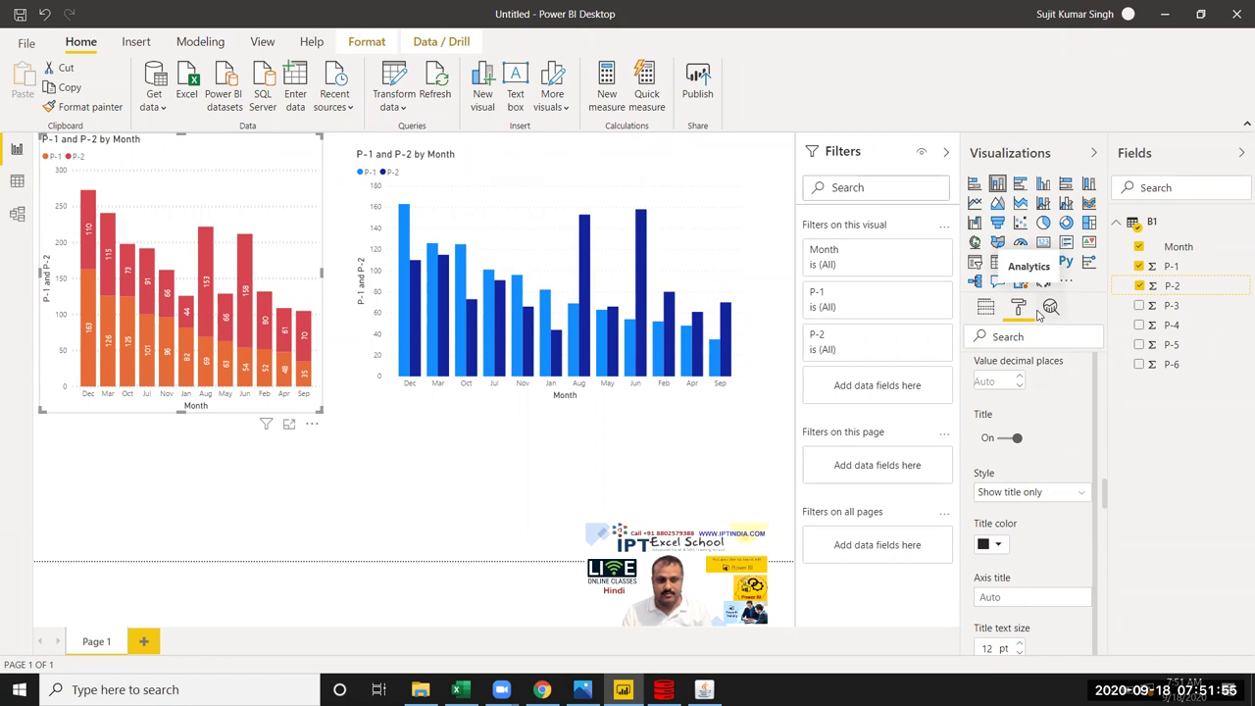
pyautogui.click(223, 689)
pyautogui.write('b')
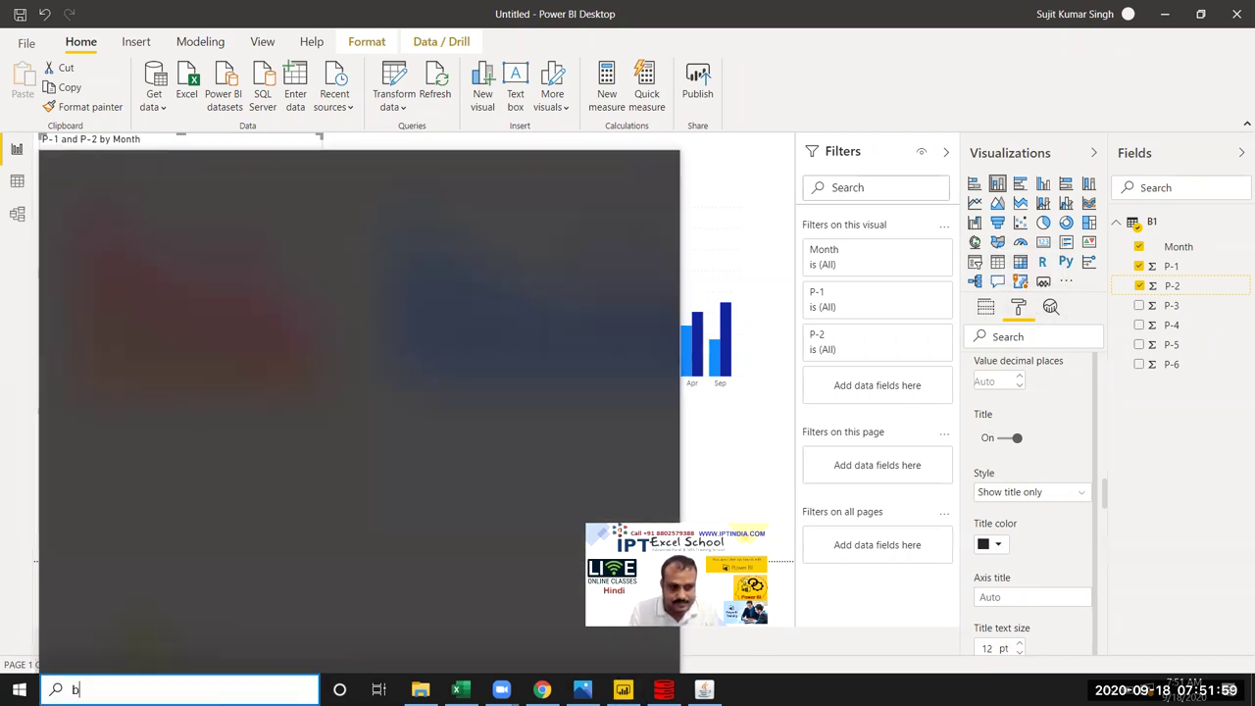
pyautogui.write('lu')
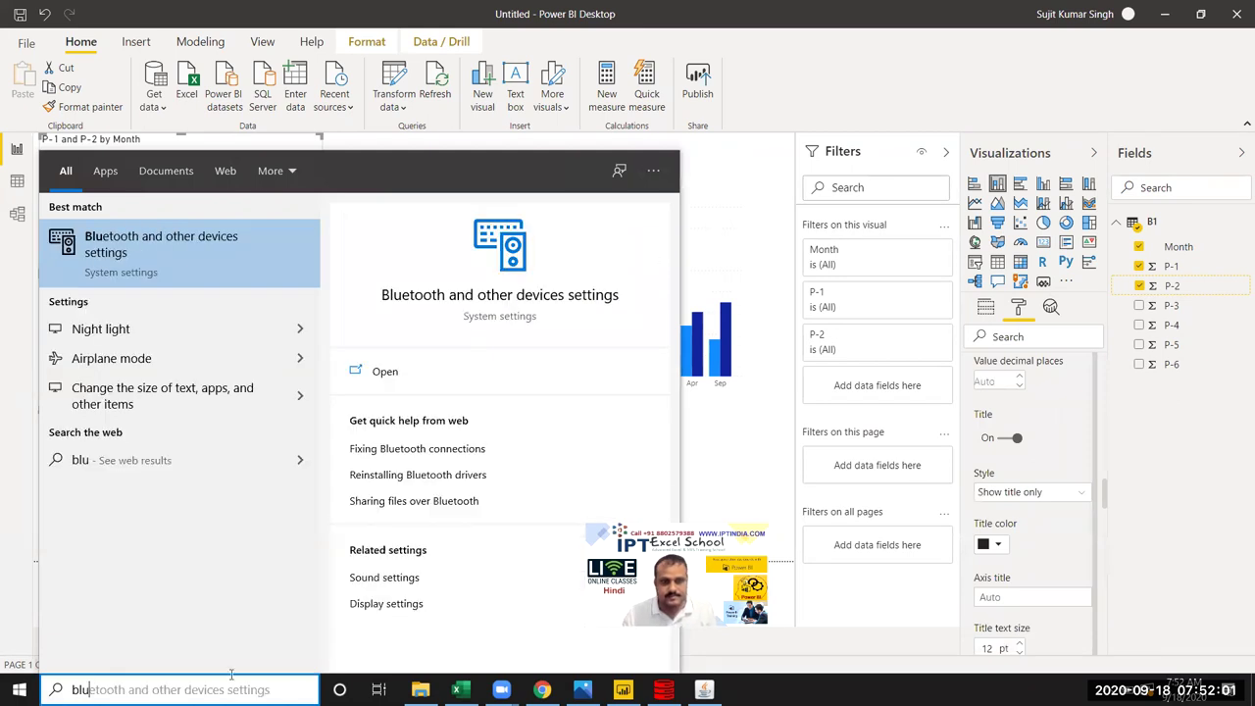
pyautogui.click(441, 295)
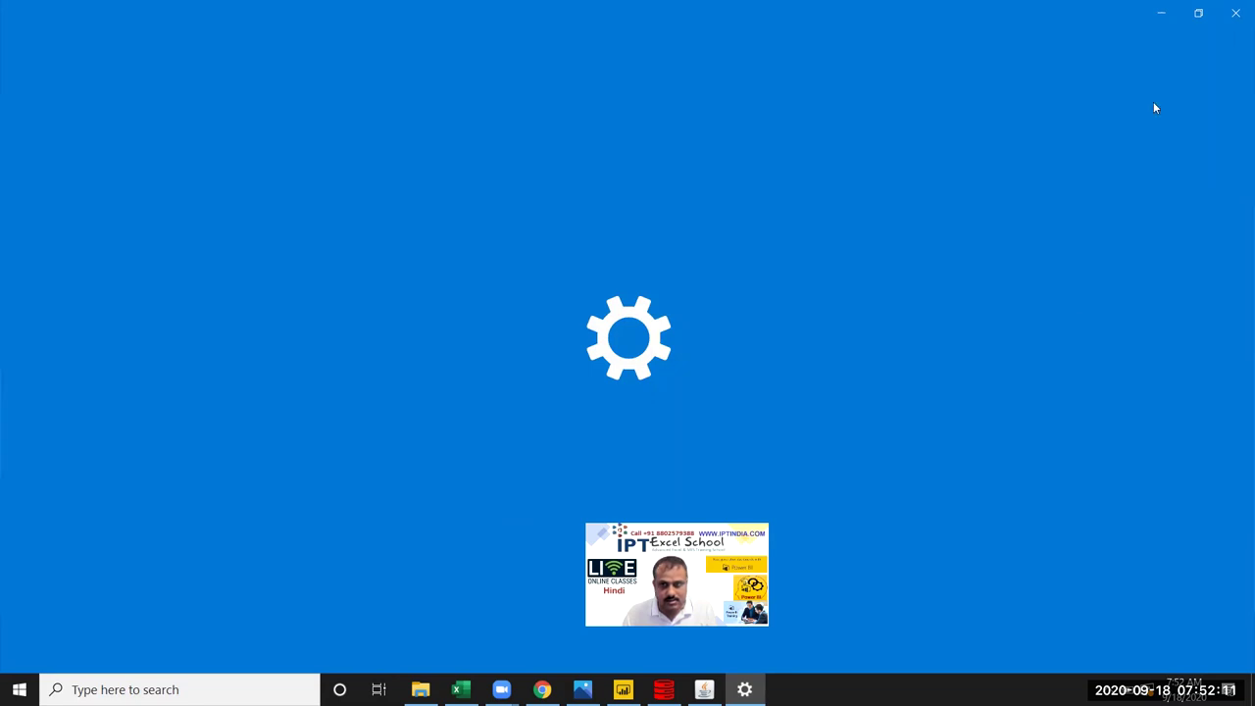
pyautogui.click(1159, 15)
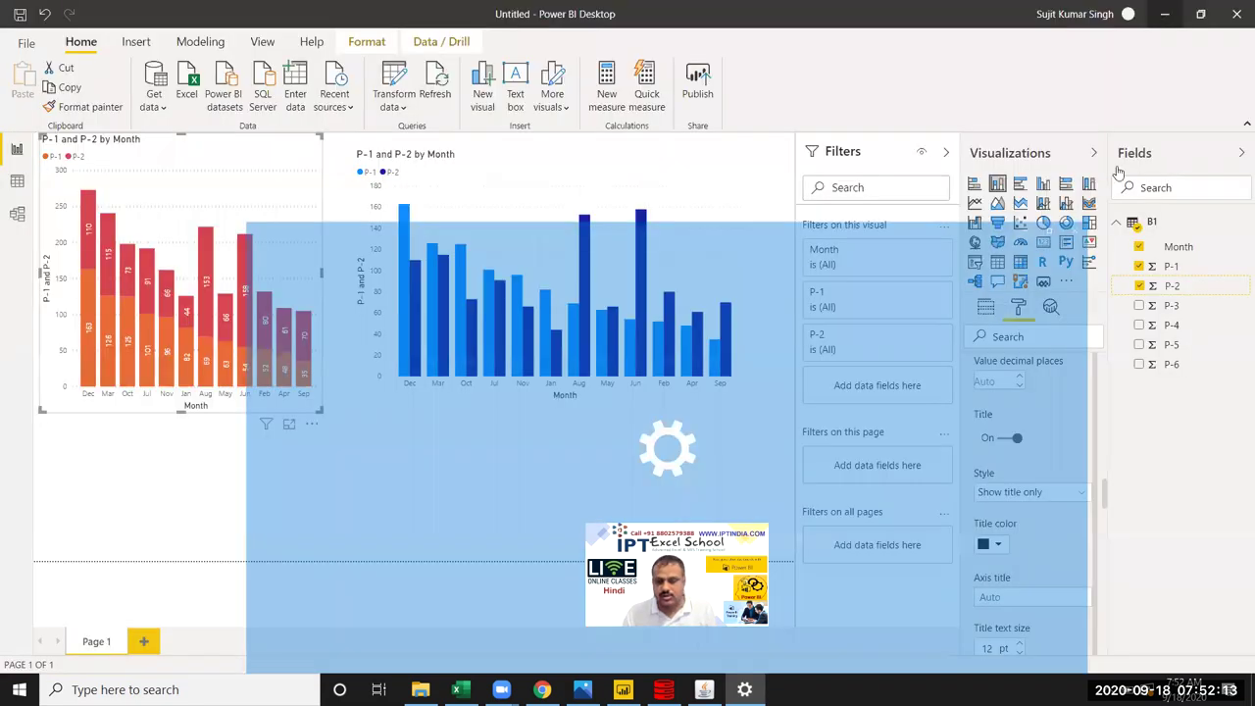
pyautogui.scroll(-5, 1000, 366)
pyautogui.scroll(-5, 1019, 441)
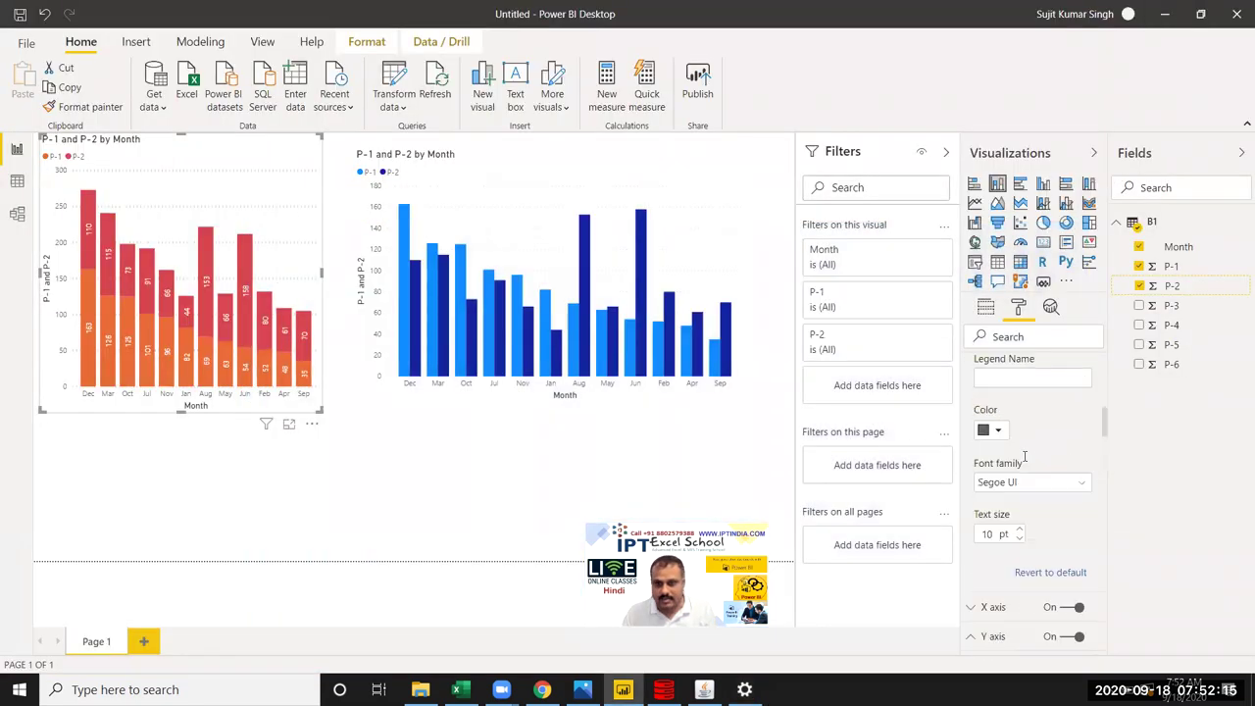
pyautogui.scroll(3, 1047, 502)
pyautogui.scroll(5, 1012, 456)
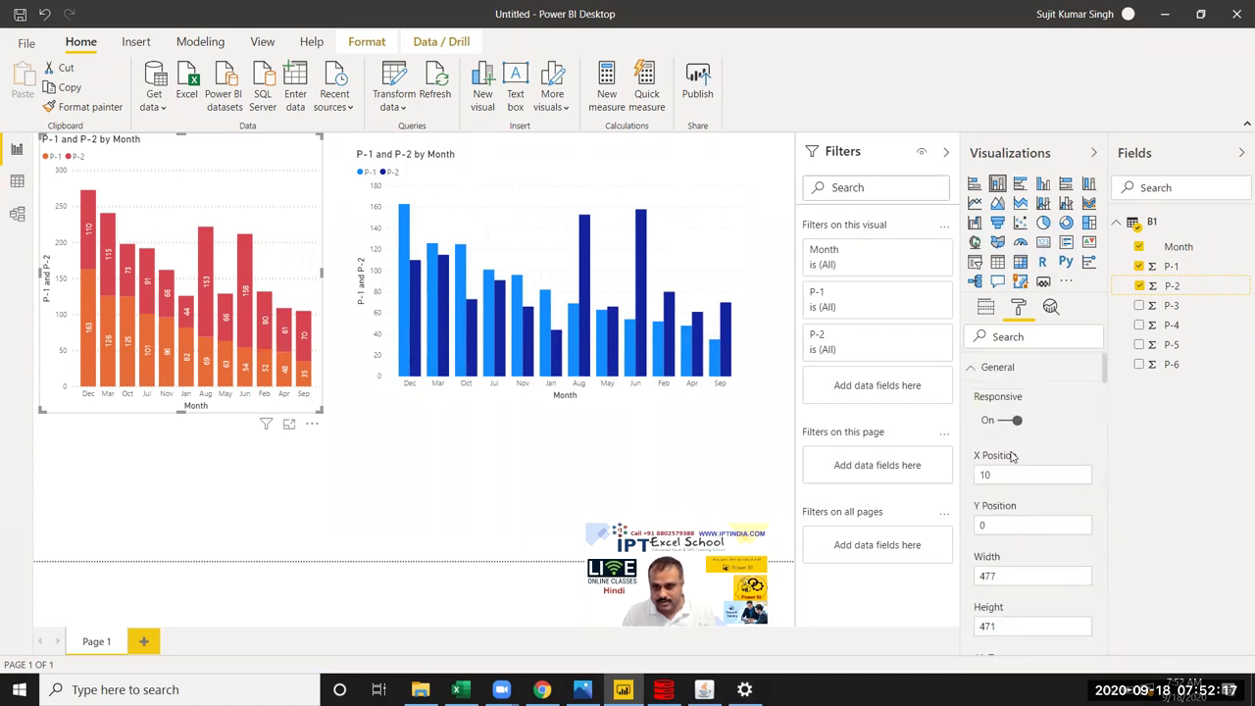
pyautogui.click(969, 370)
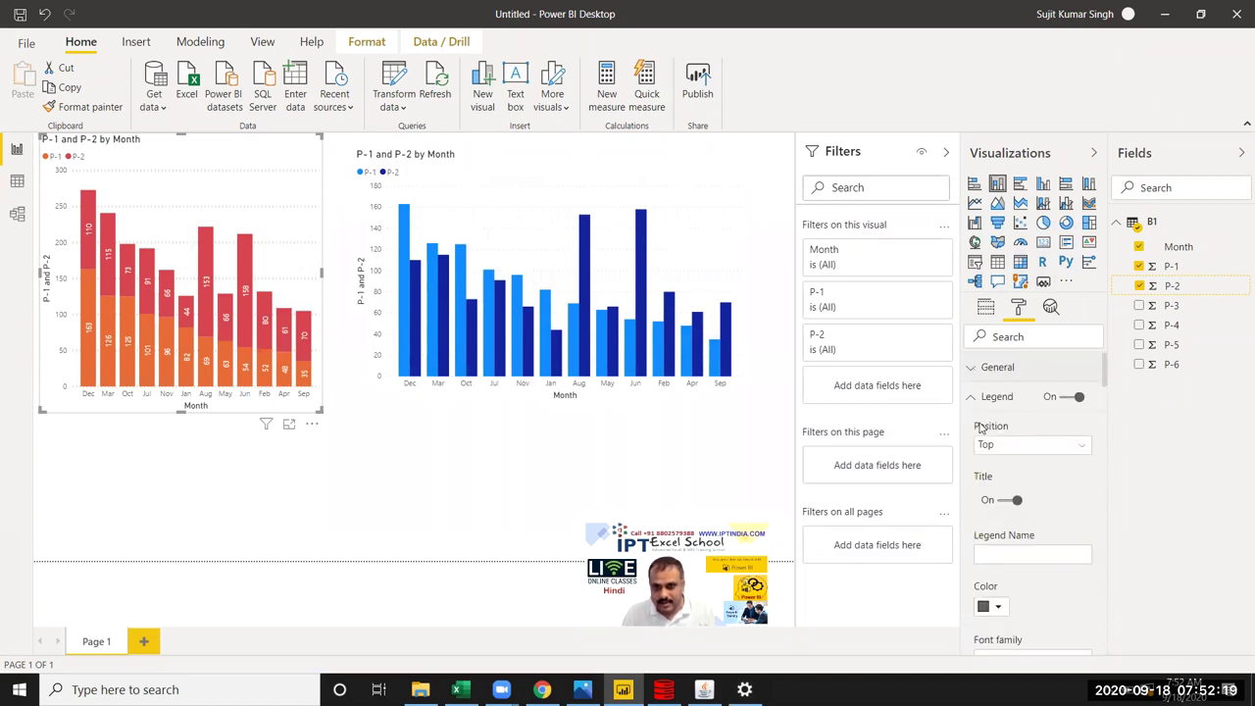
pyautogui.click(971, 398)
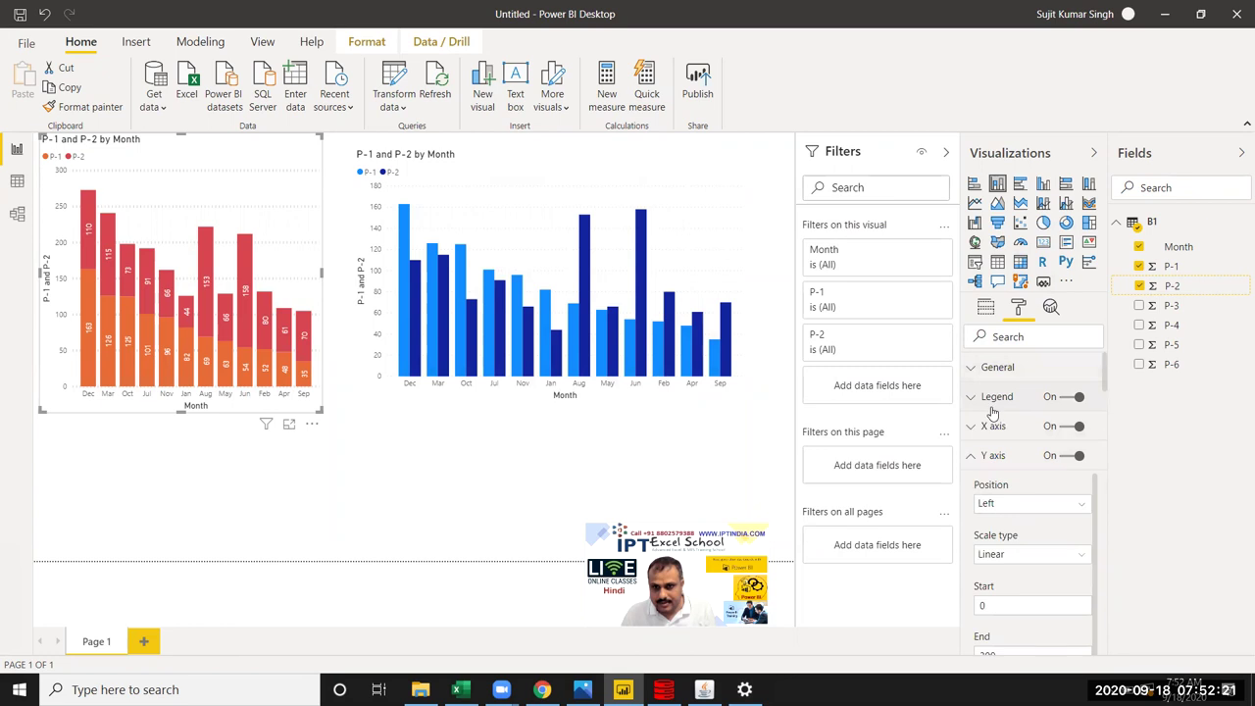
pyautogui.click(974, 459)
pyautogui.scroll(-1, 1014, 485)
pyautogui.click(972, 402)
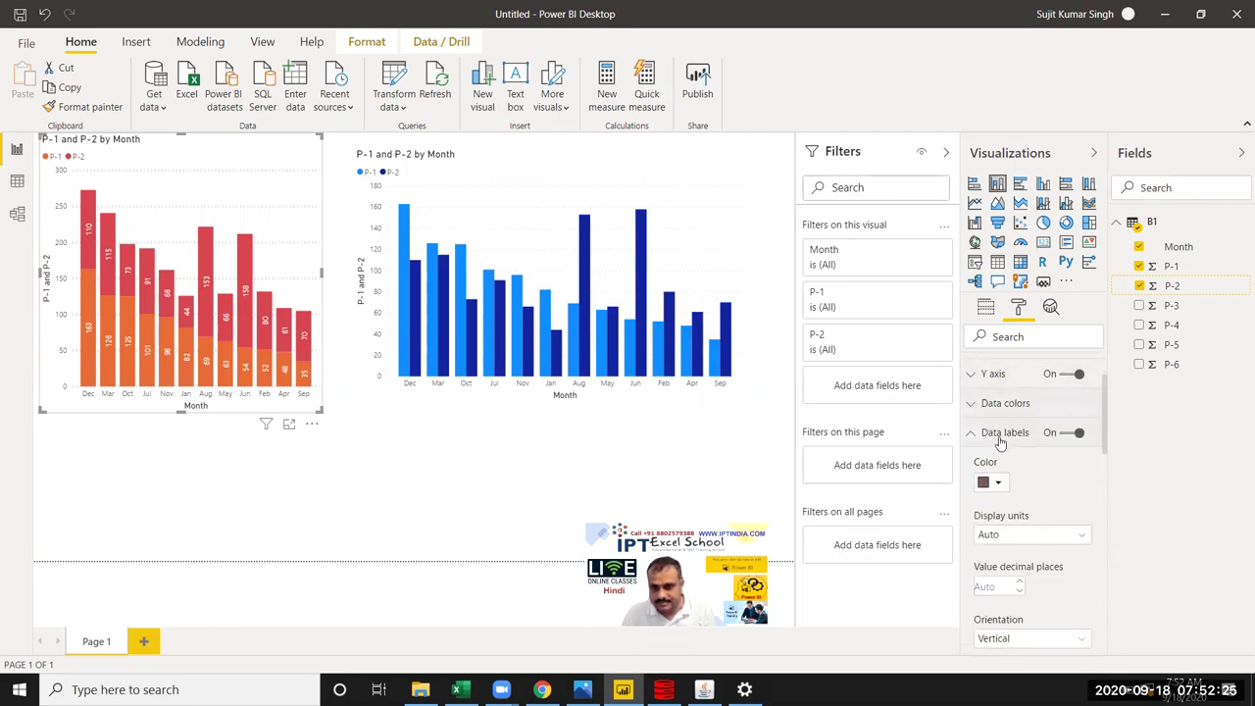
pyautogui.scroll(-1, 1030, 470)
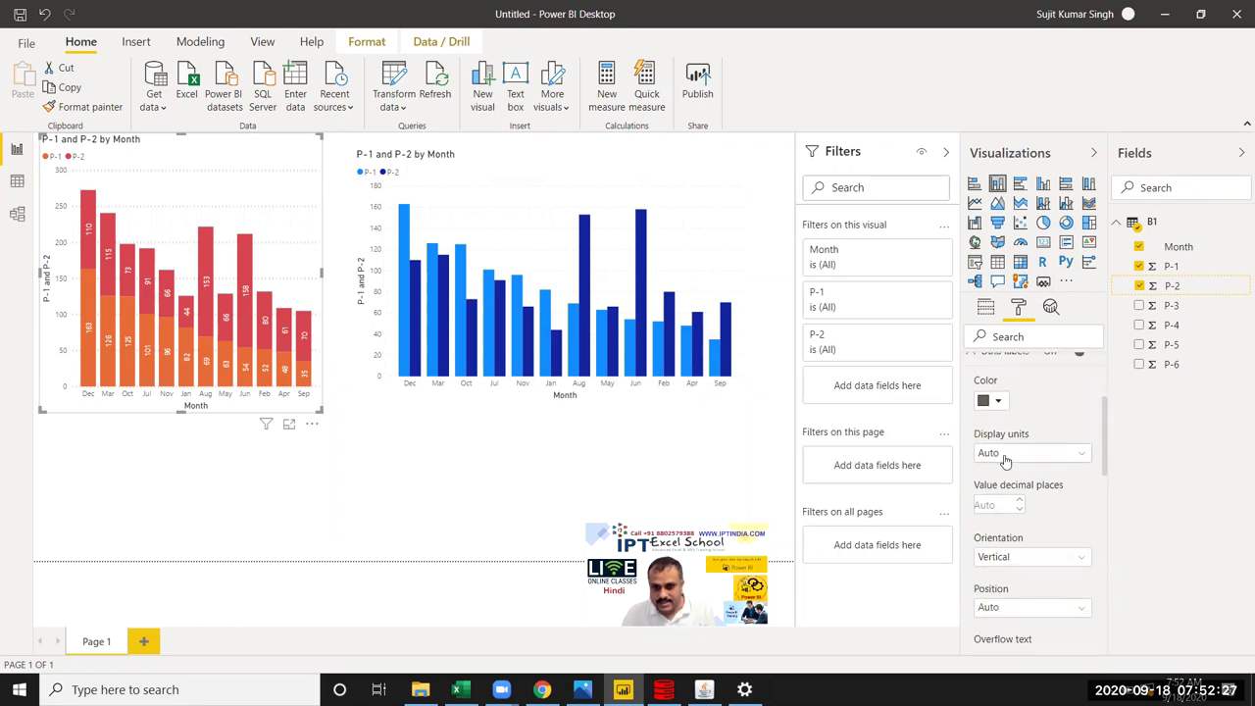
pyautogui.scroll(-1, 1025, 511)
pyautogui.scroll(-1, 1021, 514)
pyautogui.scroll(-1, 1025, 515)
pyautogui.scroll(-1, 1029, 514)
pyautogui.scroll(-1, 1051, 496)
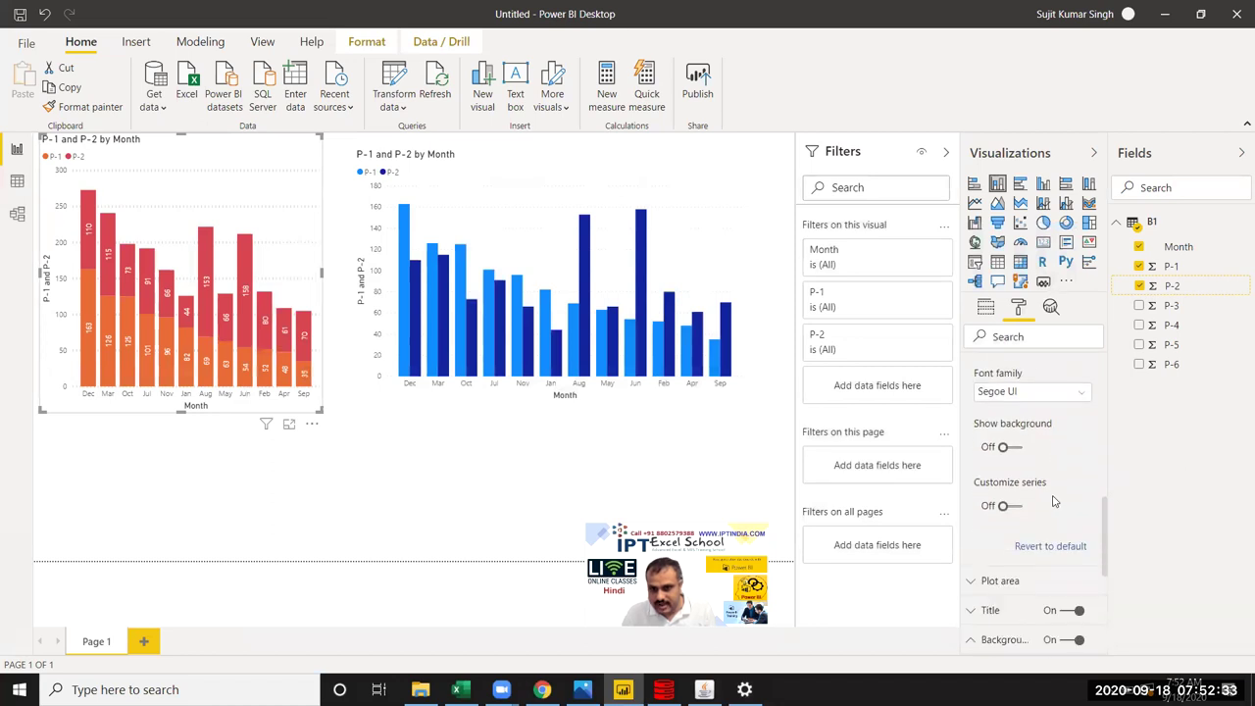
pyautogui.scroll(1, 1054, 501)
pyautogui.scroll(1, 1054, 501)
pyautogui.scroll(1, 1053, 502)
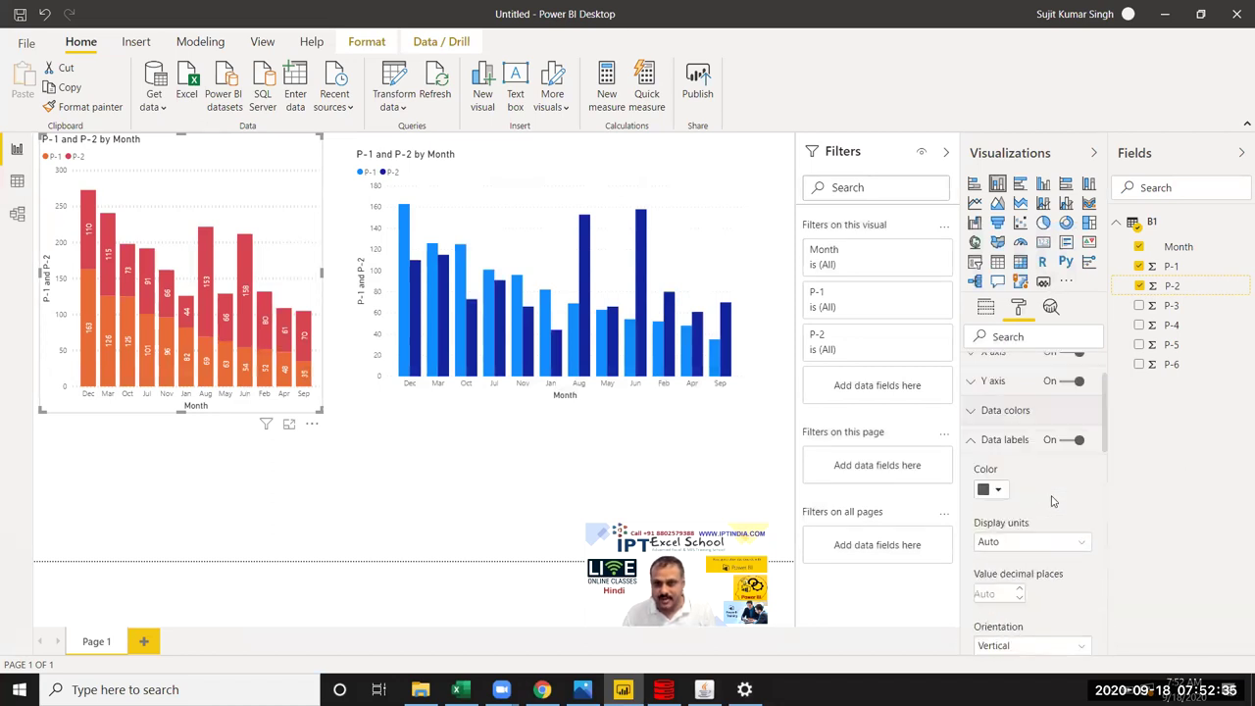
pyautogui.scroll(1, 1053, 503)
pyautogui.scroll(-1, 1047, 506)
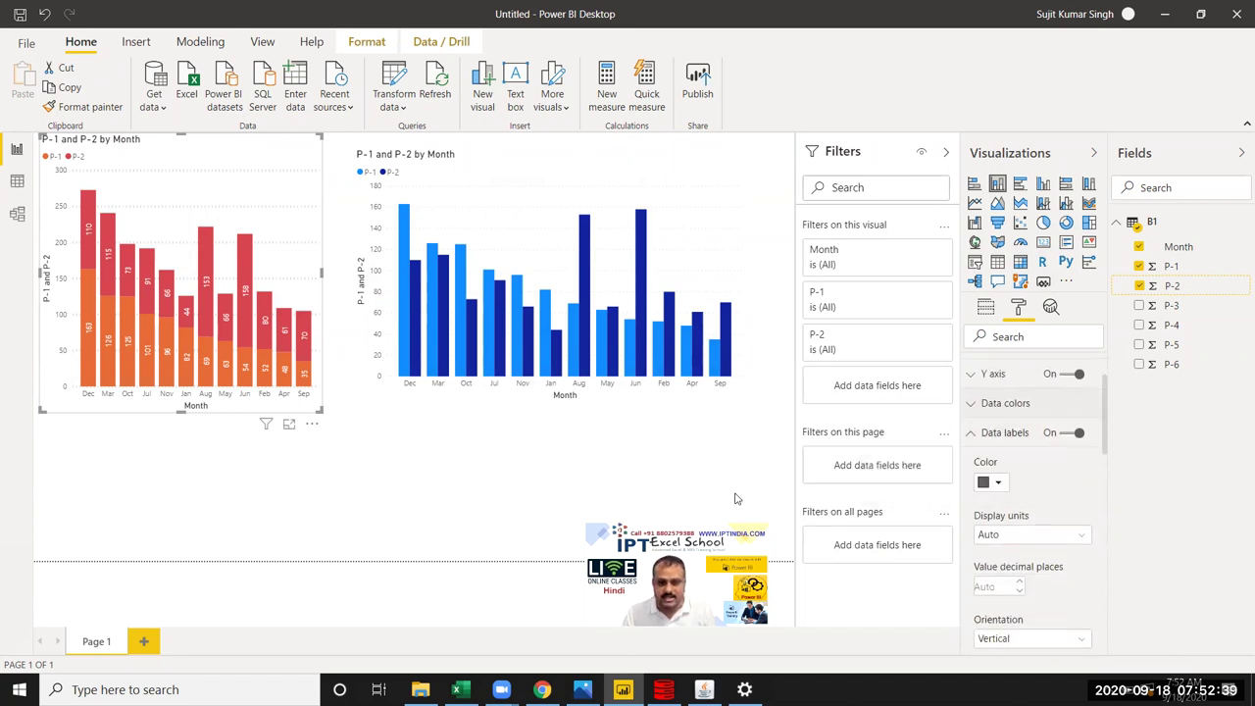
pyautogui.click(744, 689)
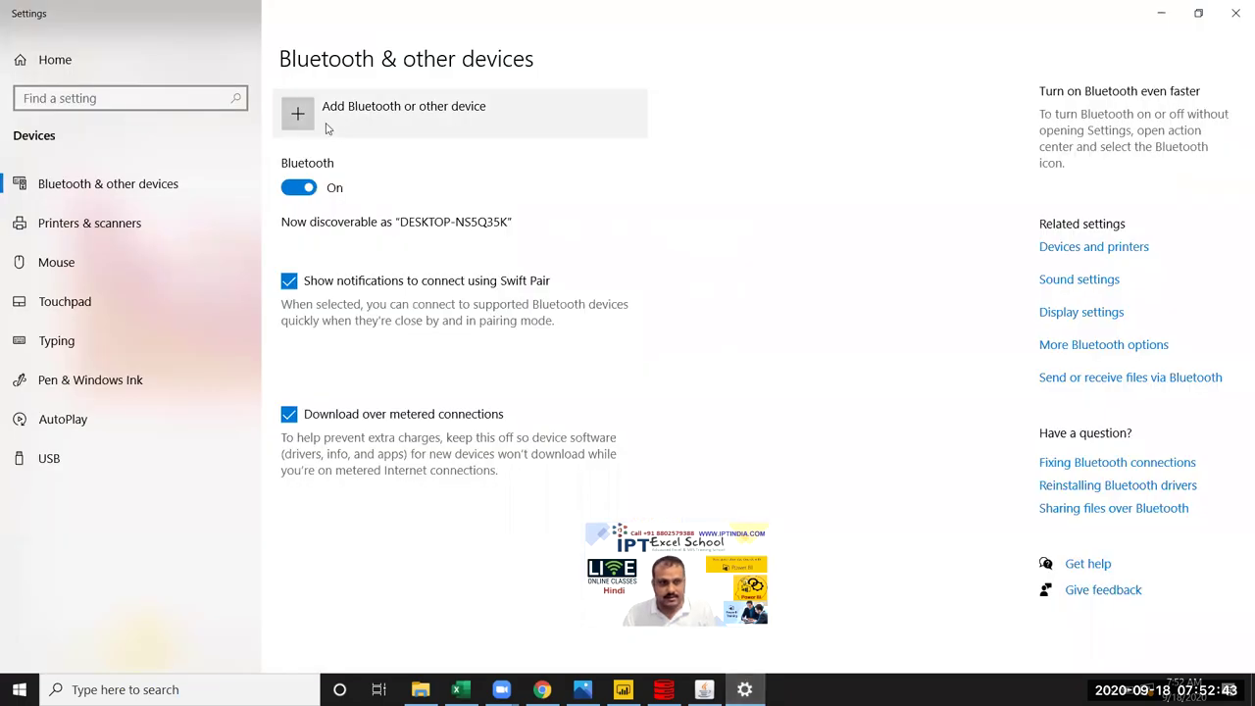
pyautogui.click(325, 126)
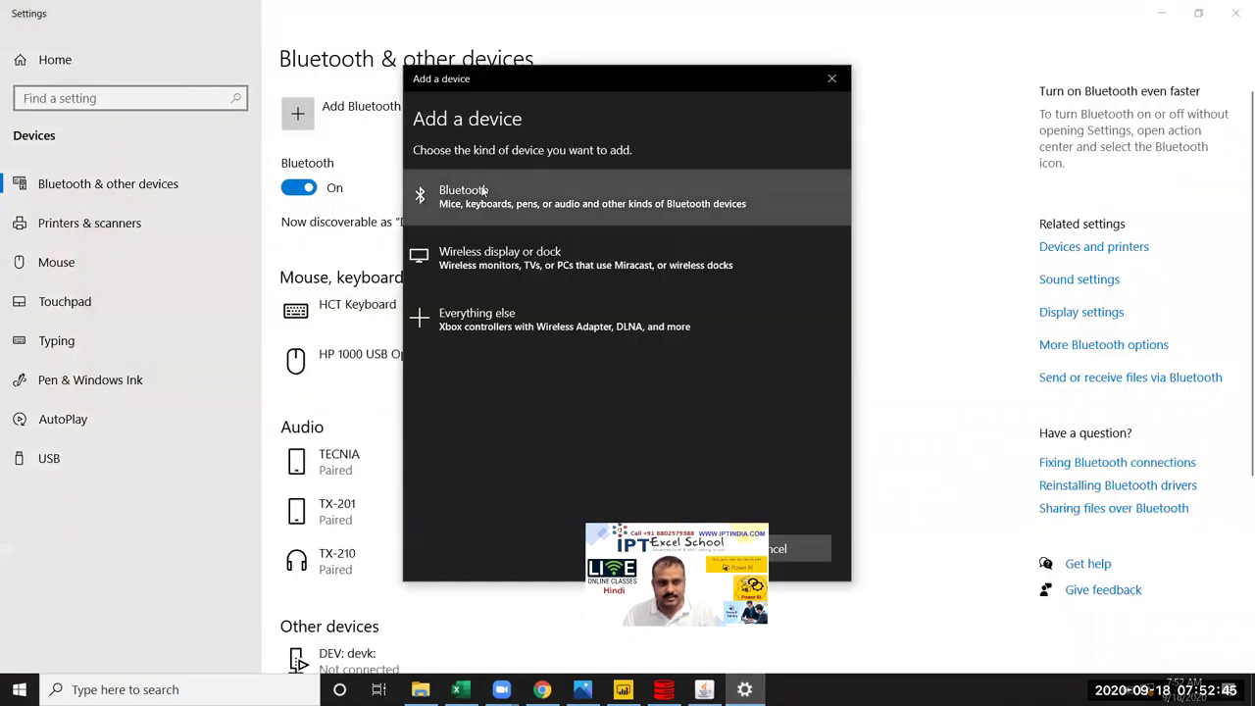
pyautogui.click(794, 537)
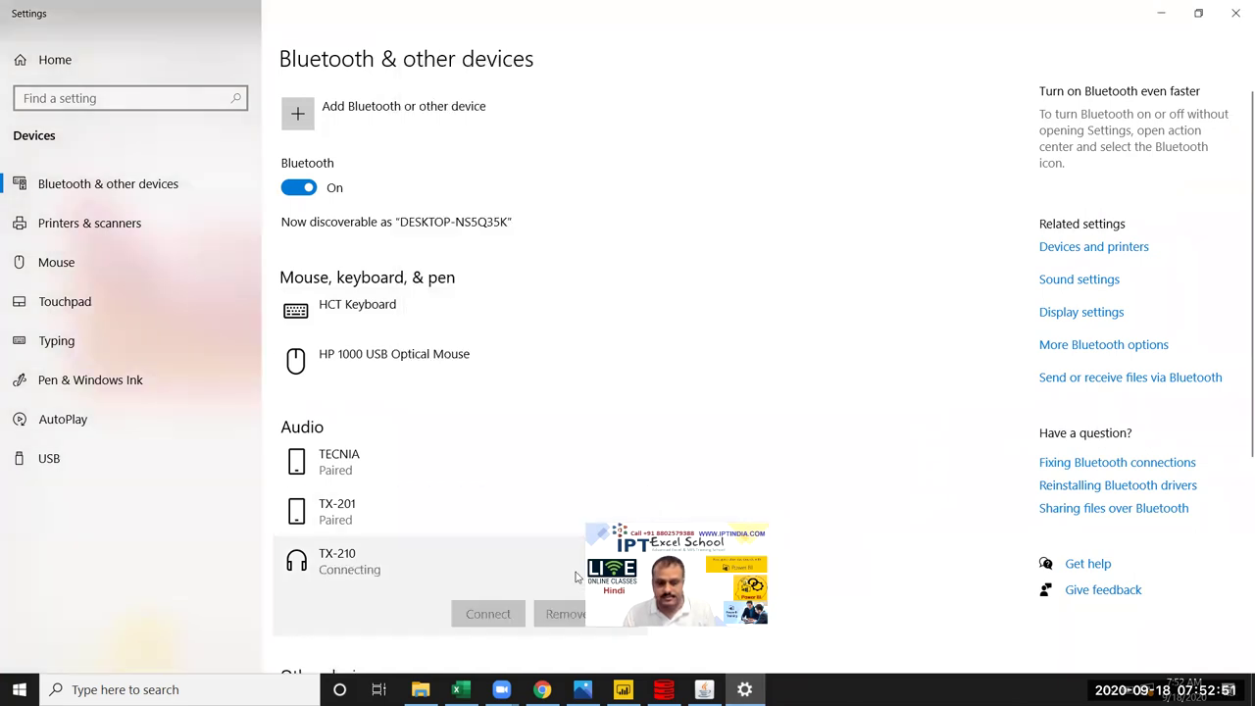
pyautogui.click(1233, 14)
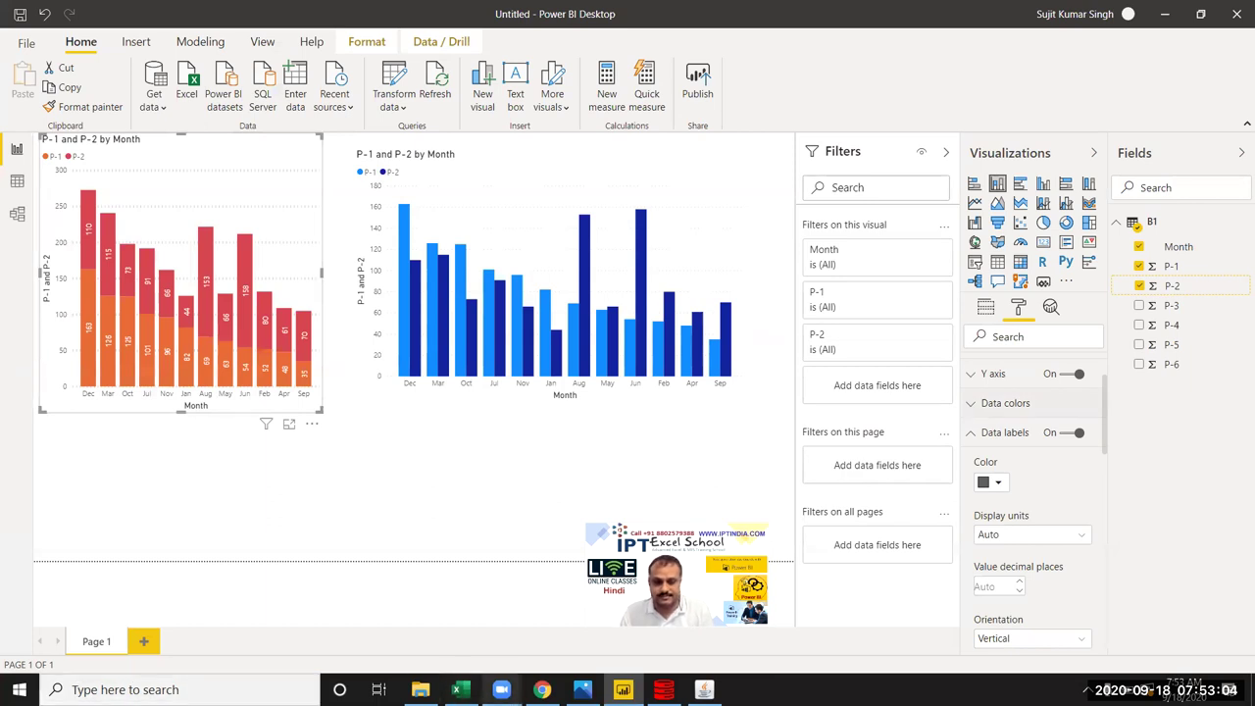
pyautogui.moveTo(501, 689)
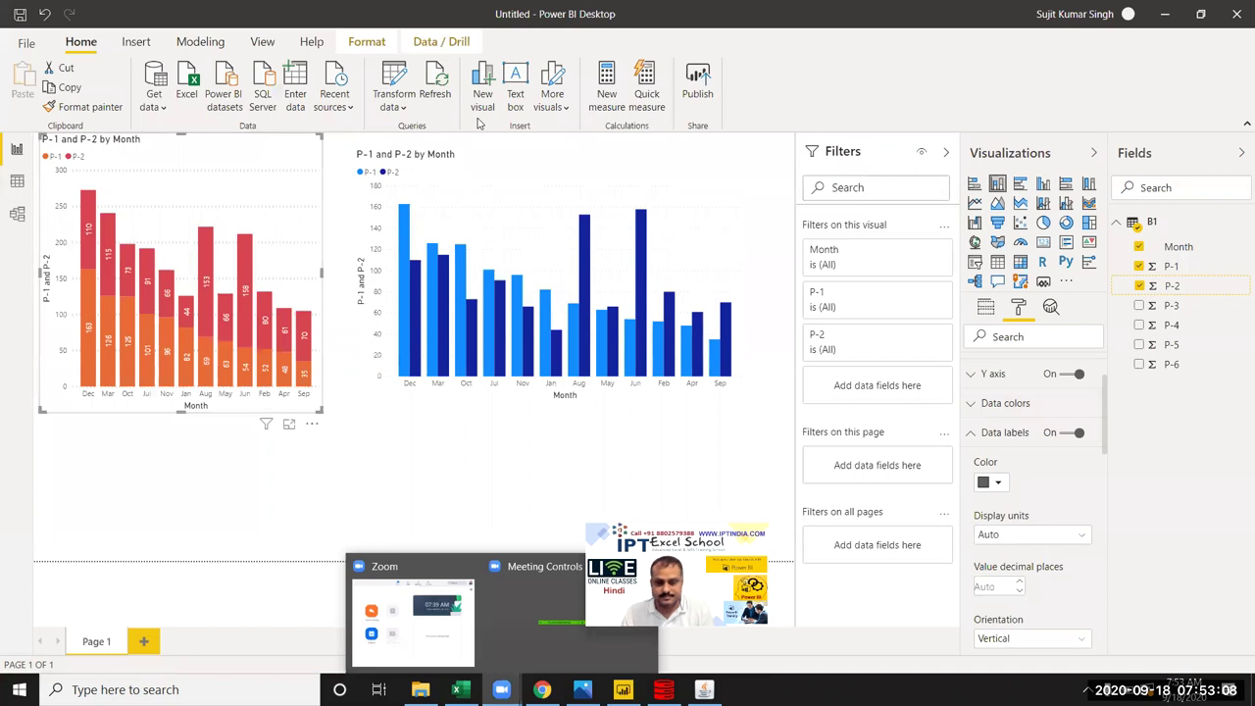
pyautogui.click(771, 442)
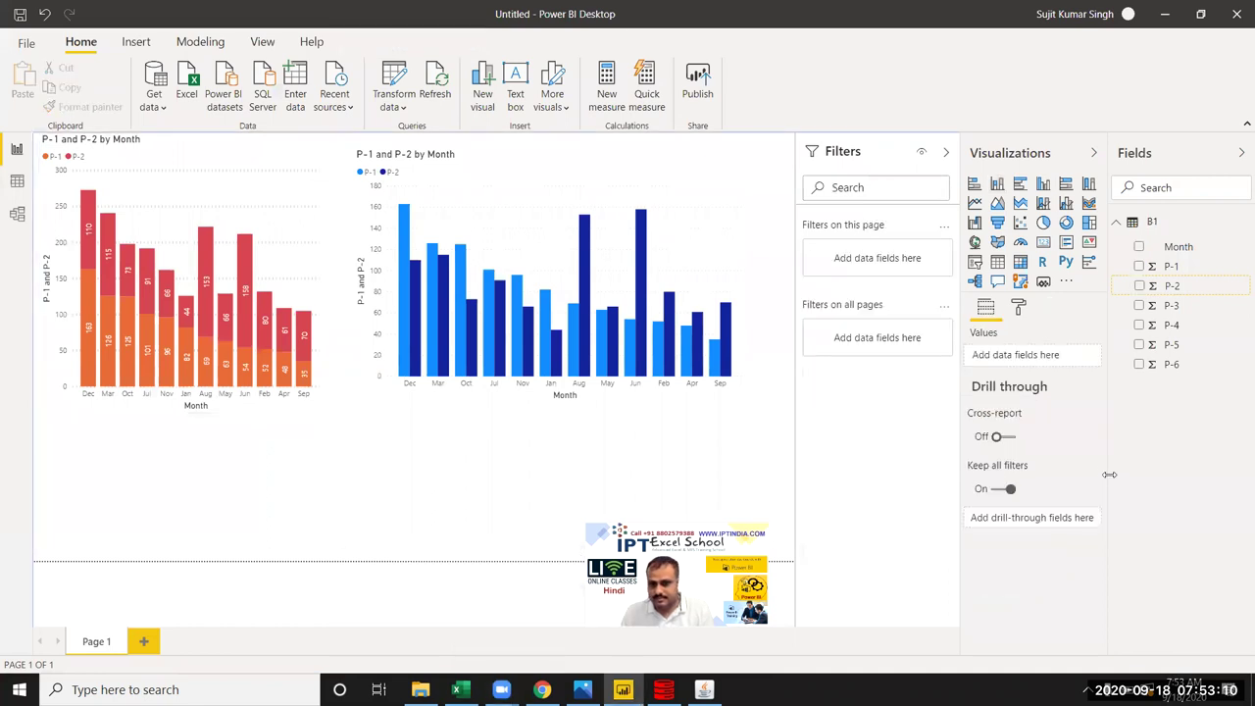
pyautogui.click(267, 159)
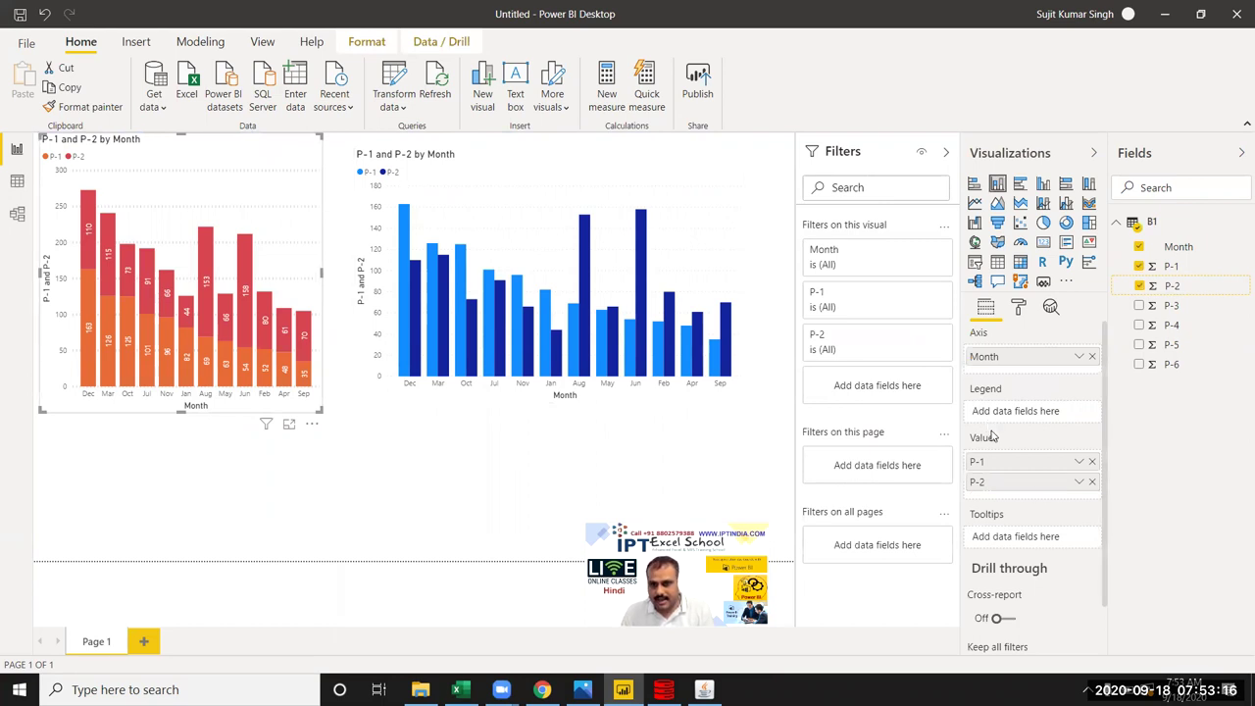
pyautogui.scroll(-1, 998, 372)
pyautogui.click(1017, 309)
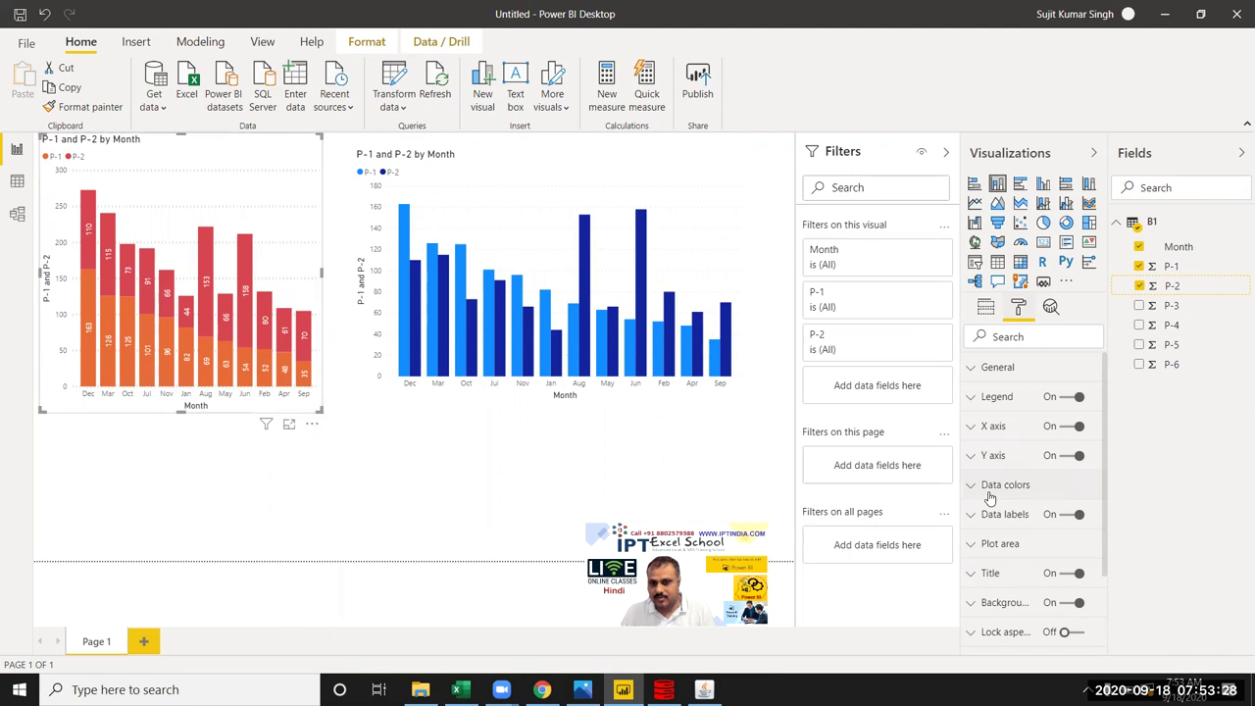
# Step: Raise the stacked chart's data label text size from 9 pt to 11 pt
pyautogui.click(975, 523)
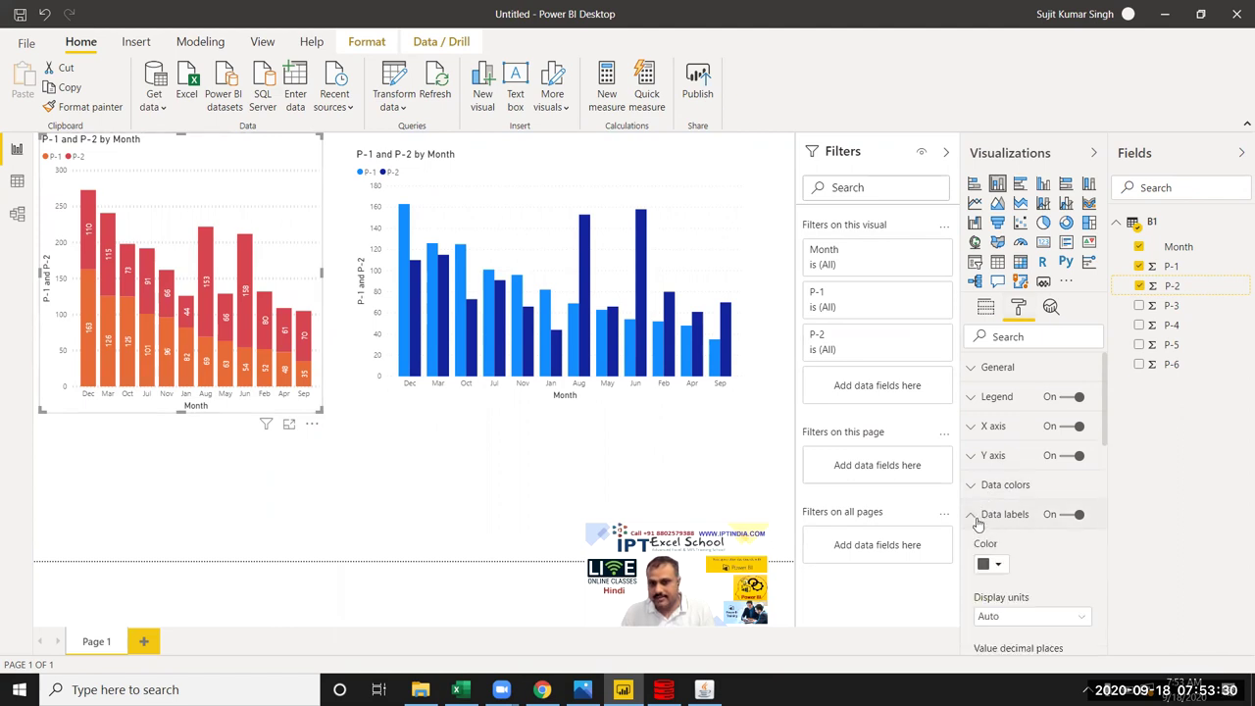
pyautogui.scroll(-3, 990, 509)
pyautogui.scroll(-2, 1026, 487)
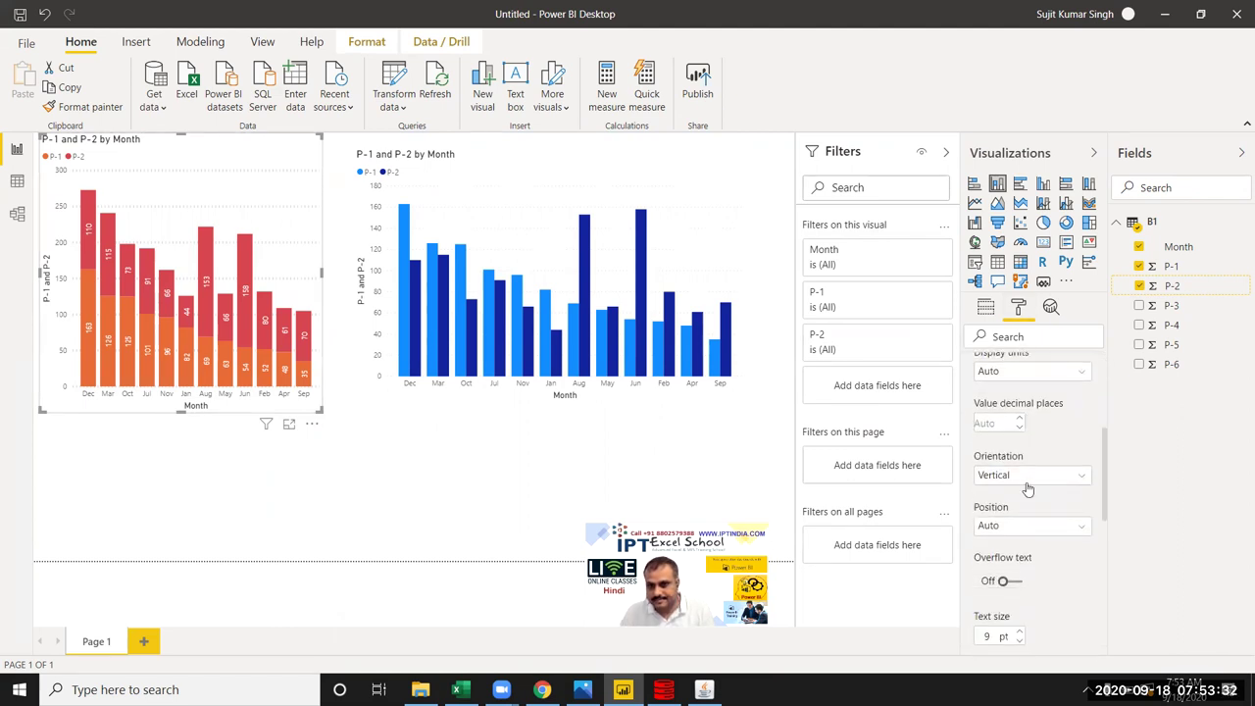
pyautogui.scroll(-3, 1044, 524)
pyautogui.scroll(-1, 1046, 525)
pyautogui.scroll(-1, 1047, 524)
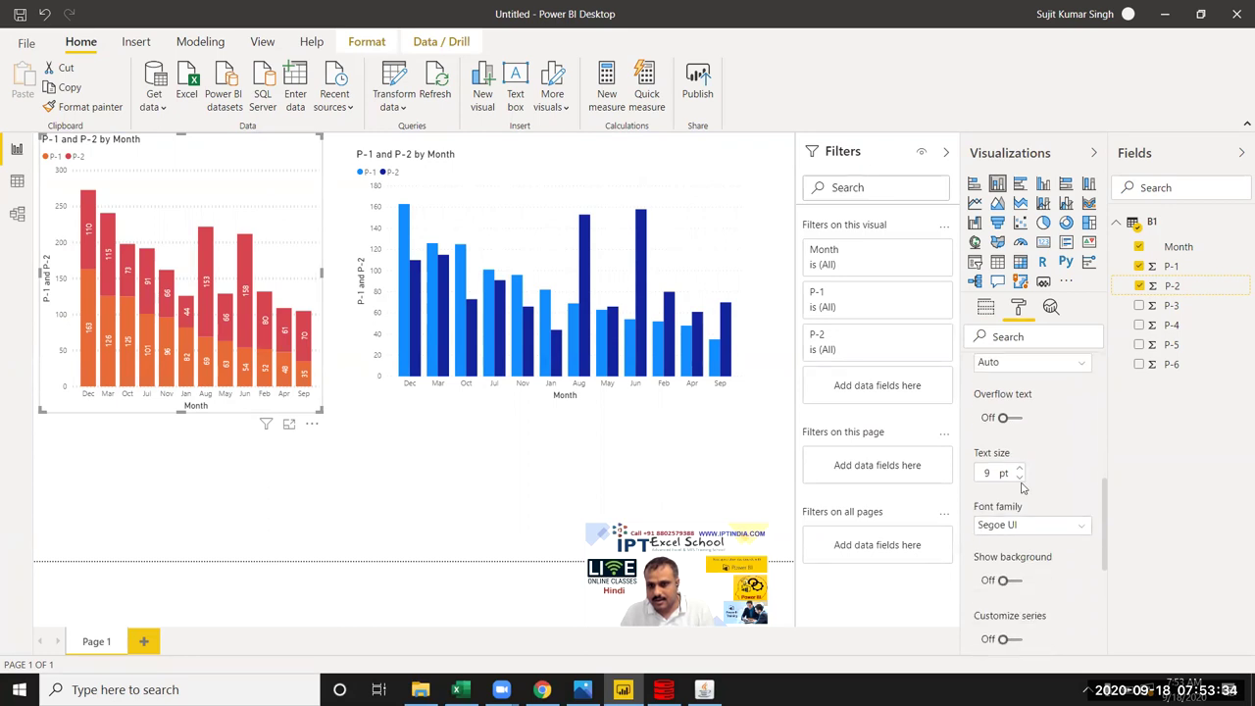
pyautogui.click(1019, 469)
pyautogui.click(1019, 468)
# Step: Toggle the data labels' Customize series setting on and off, leaving it off
pyautogui.scroll(-3, 1067, 489)
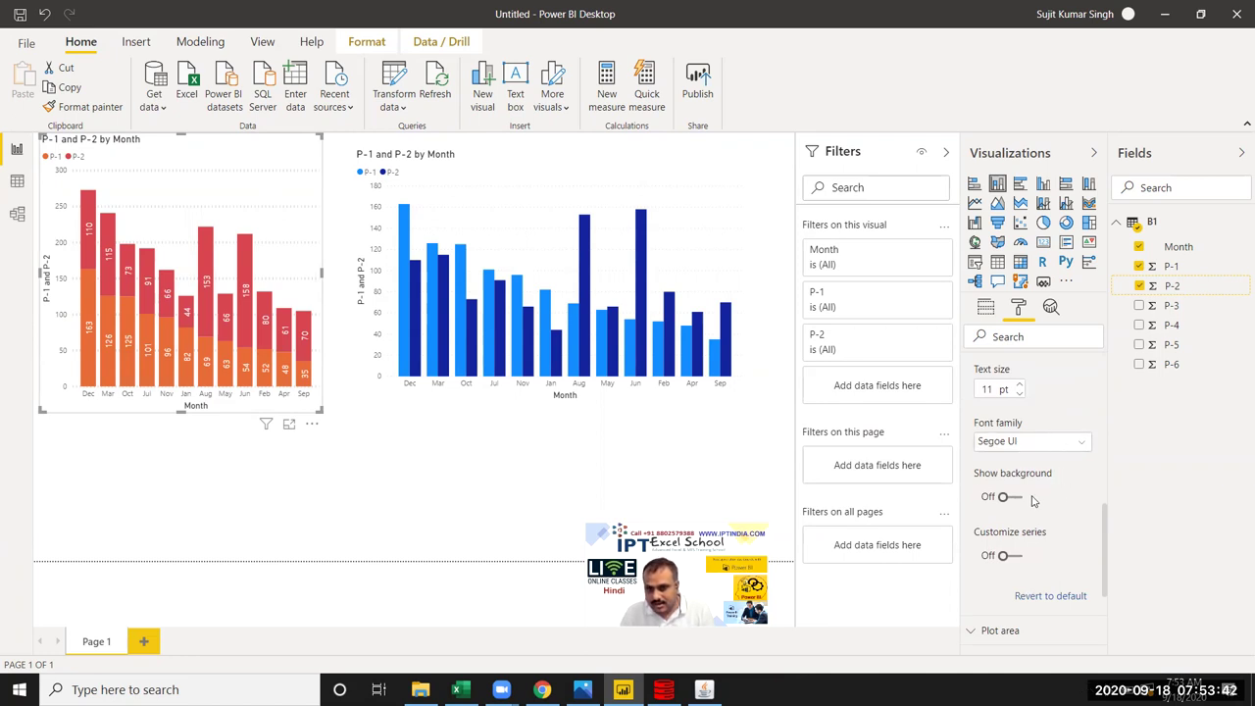
pyautogui.scroll(-2, 1035, 500)
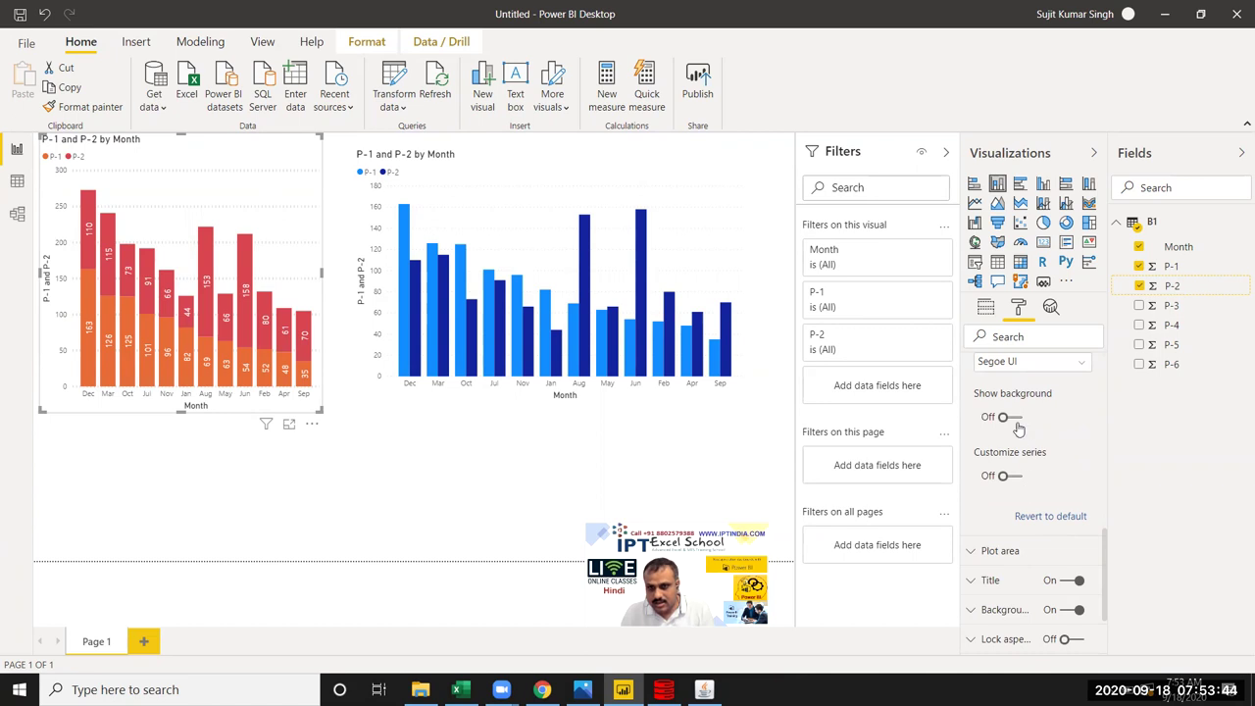
pyautogui.click(1009, 478)
pyautogui.click(1003, 480)
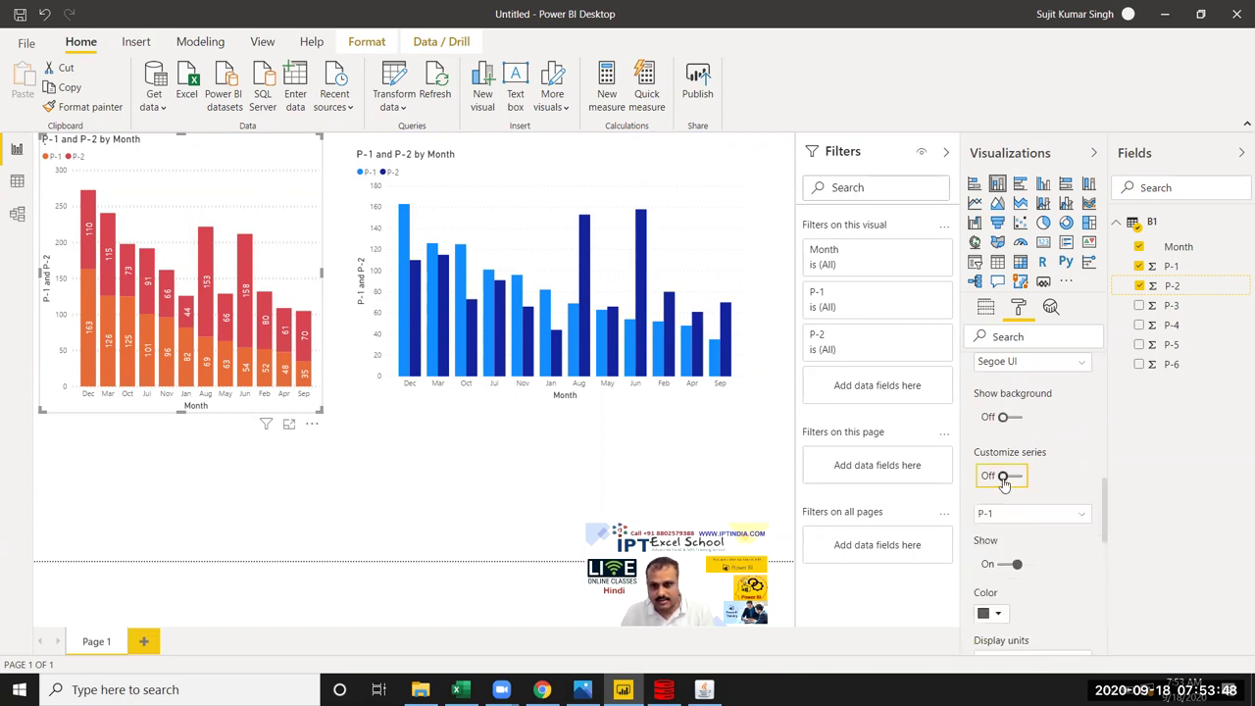
pyautogui.click(1016, 480)
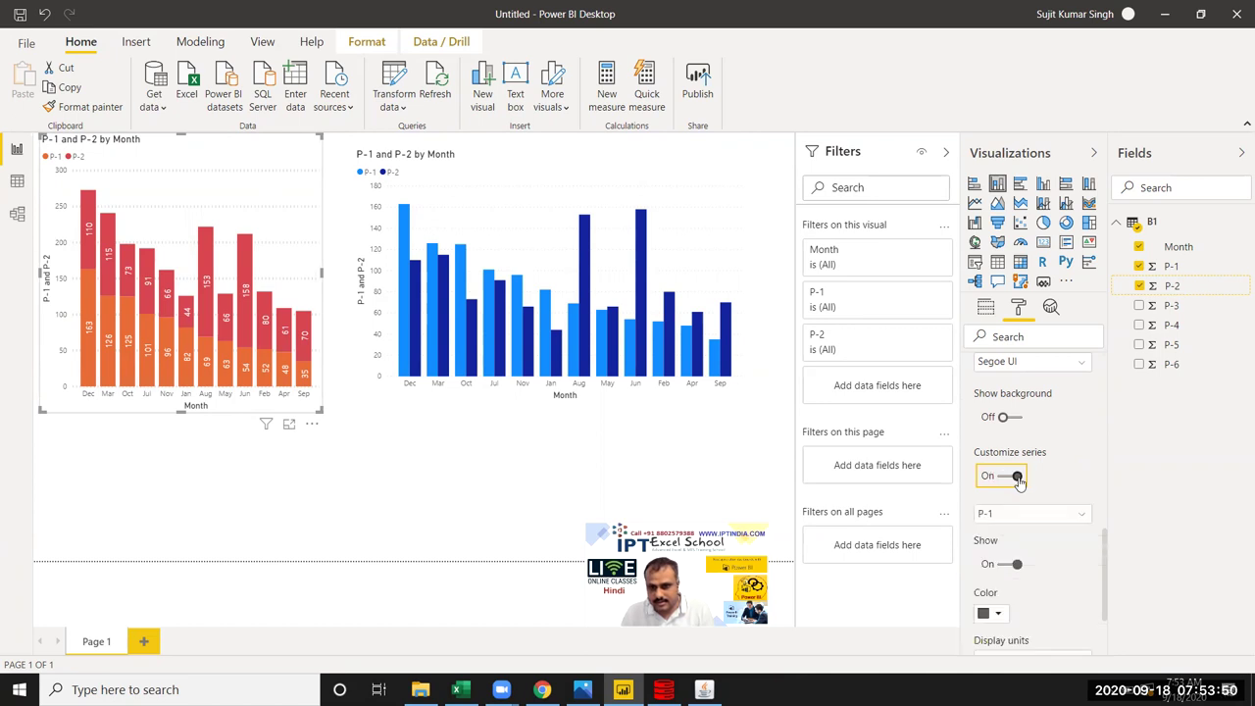
pyautogui.scroll(-2, 1019, 480)
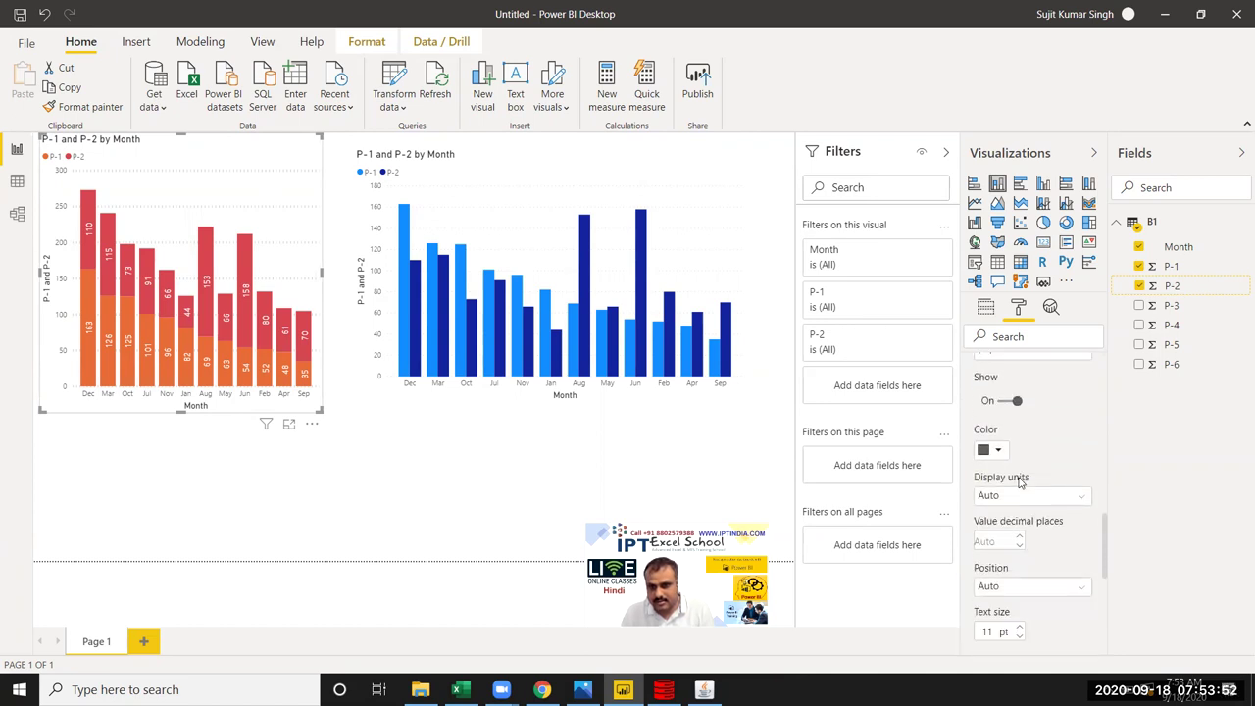
pyautogui.scroll(1, 1020, 480)
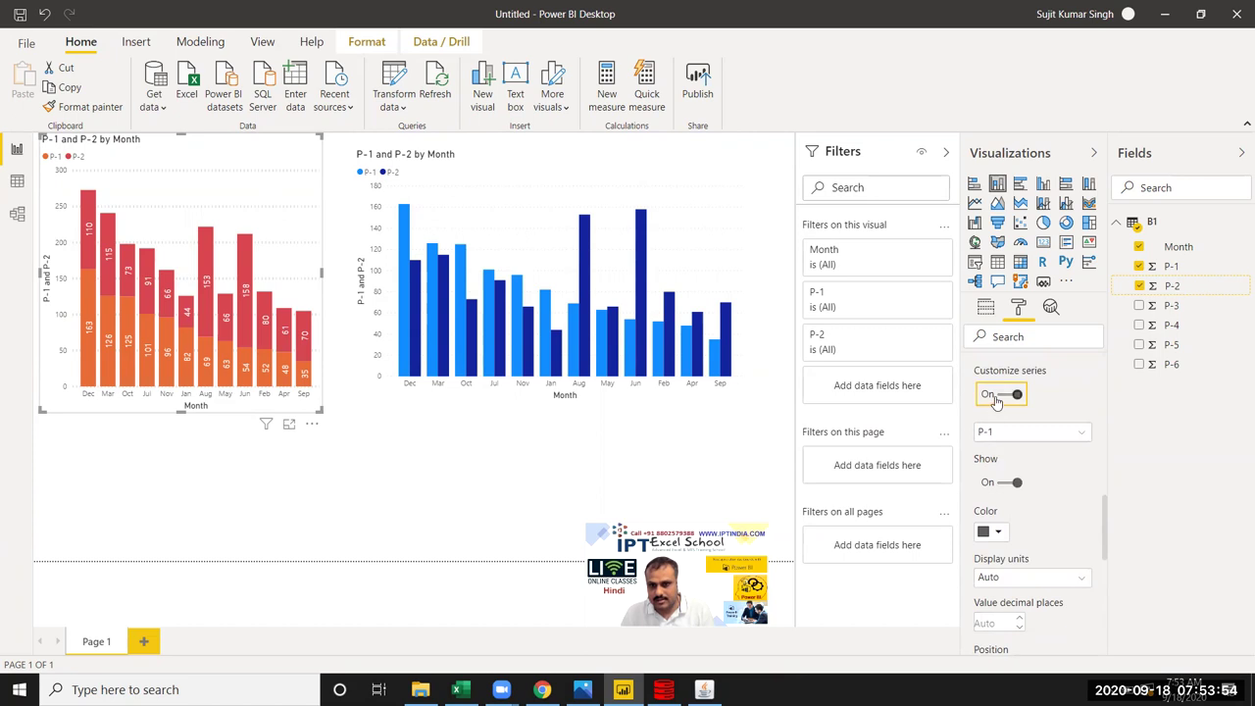
pyautogui.click(995, 395)
pyautogui.scroll(2, 1020, 443)
pyautogui.scroll(1, 1061, 495)
# Step: Change the data label font family from Segoe UI to Arial Black
pyautogui.click(1061, 495)
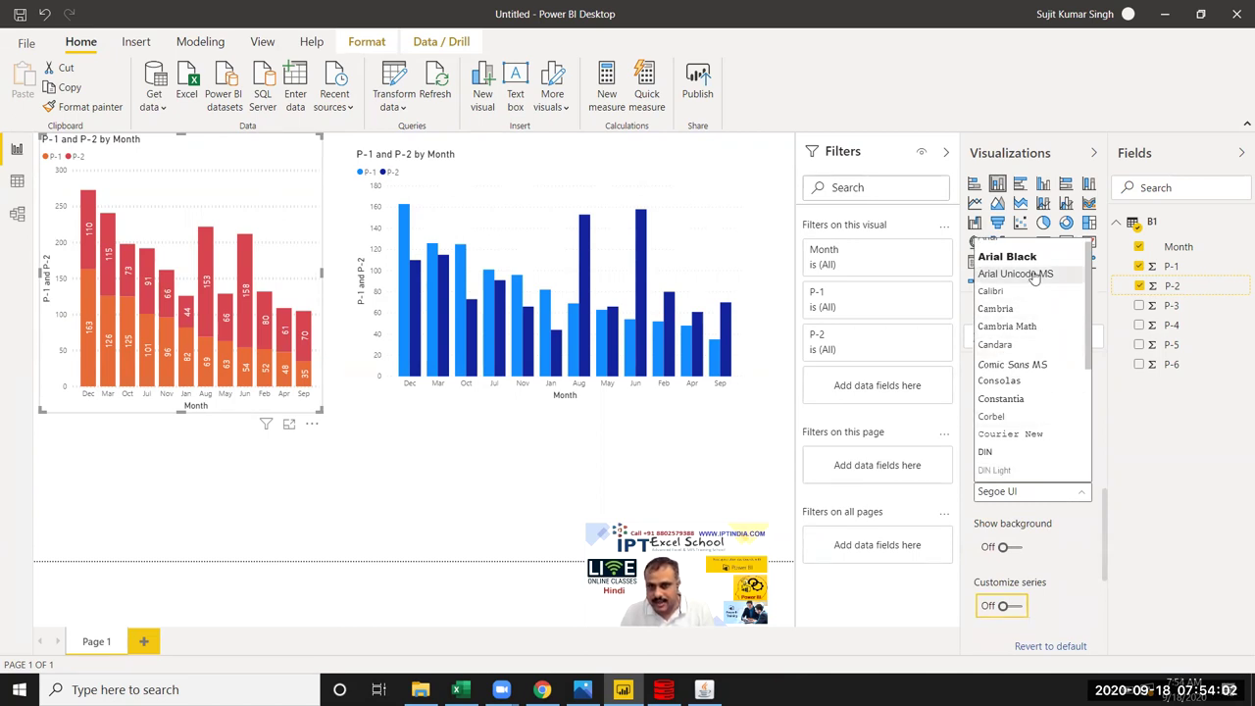
pyautogui.scroll(1, 1031, 263)
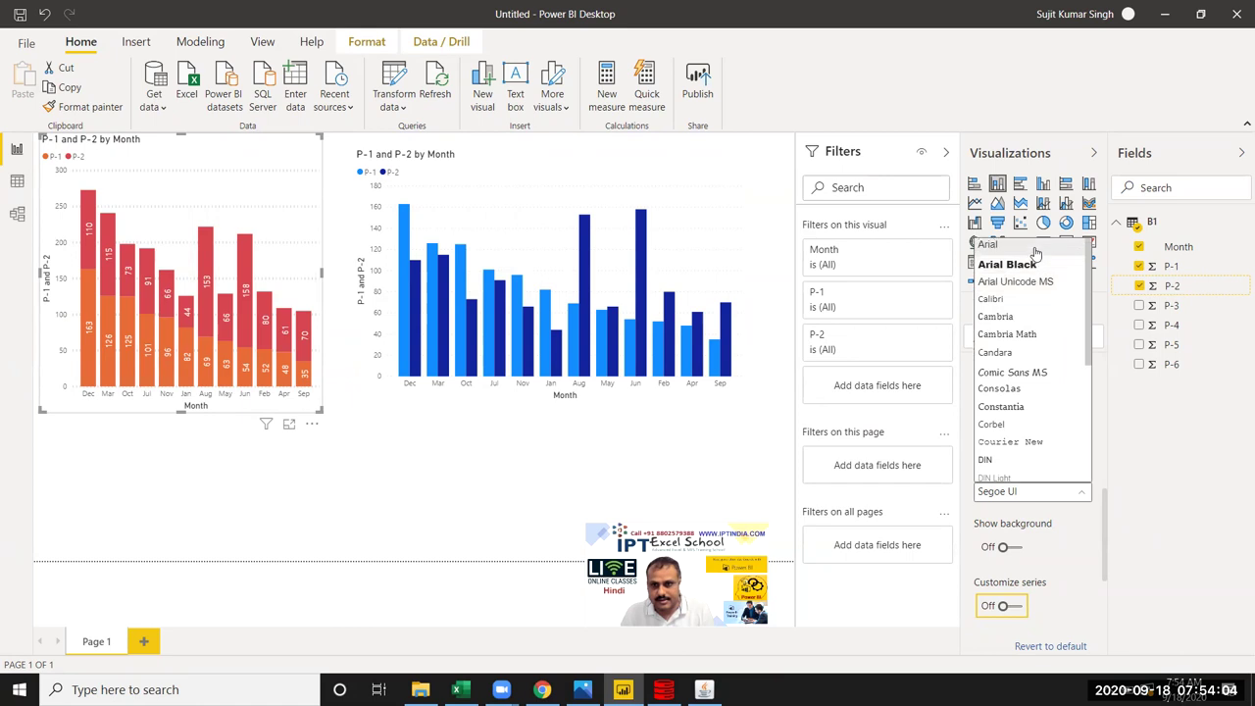
pyautogui.click(1031, 264)
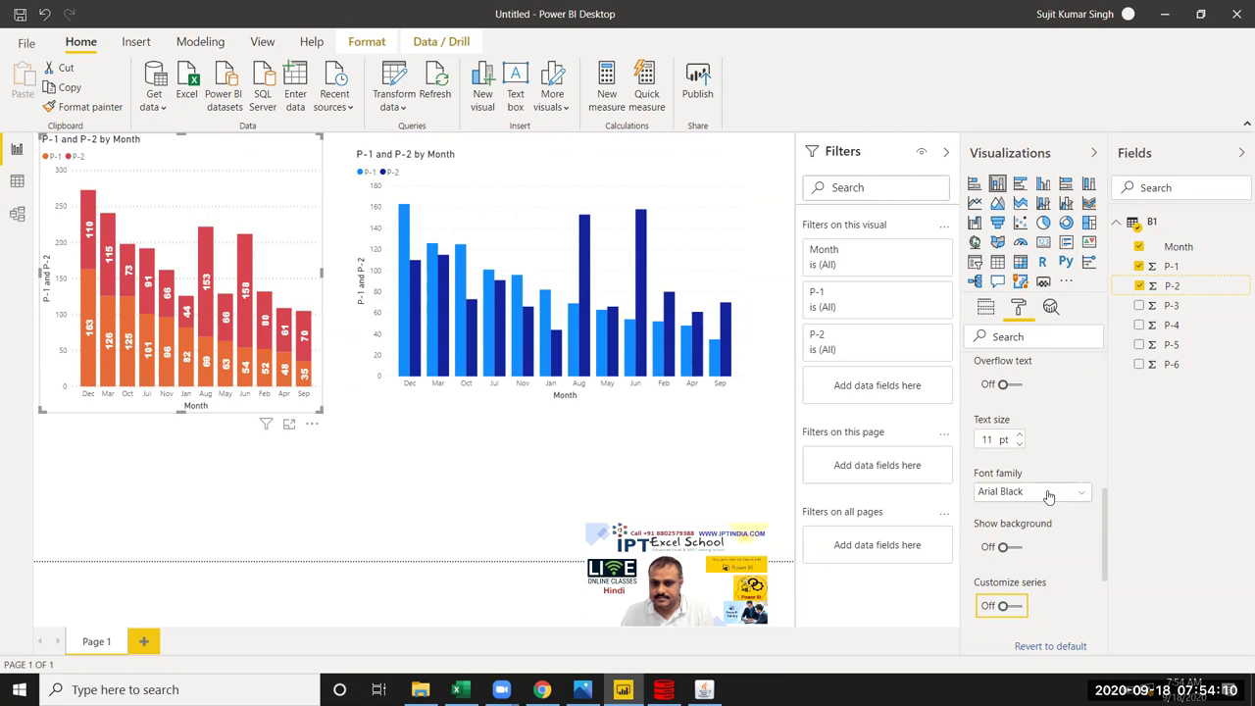
pyautogui.scroll(-3, 1049, 495)
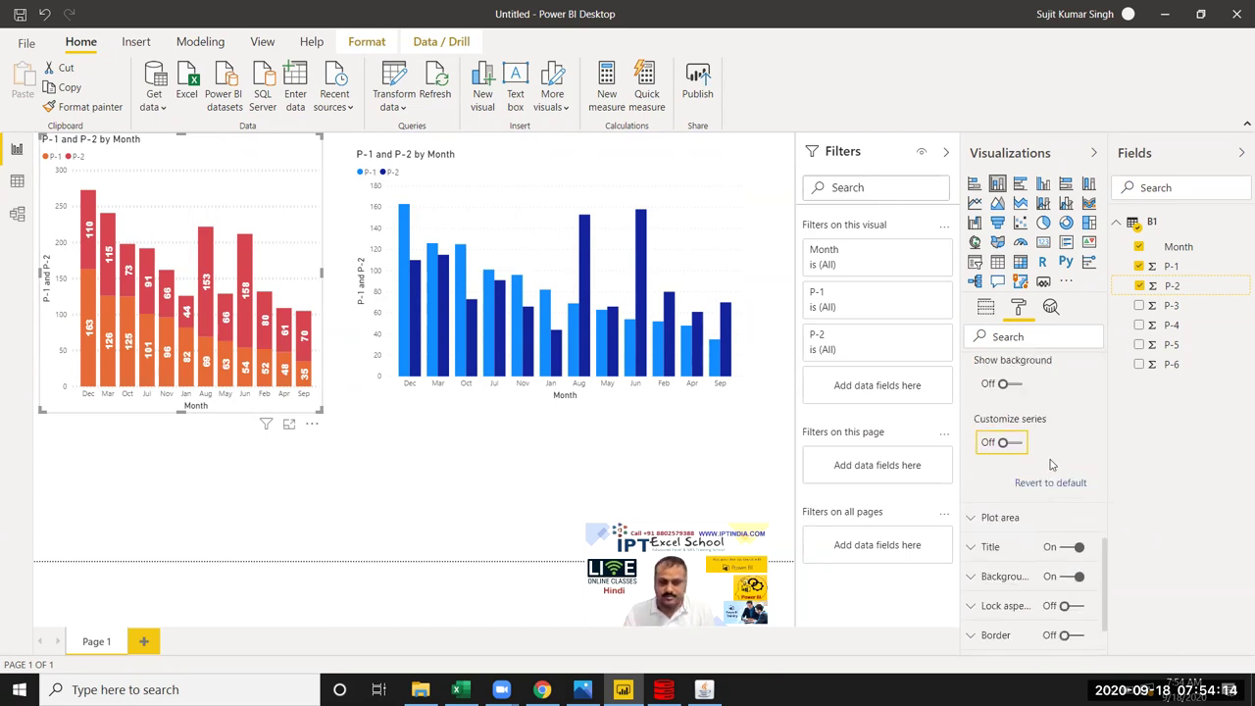
pyautogui.scroll(-2, 1072, 458)
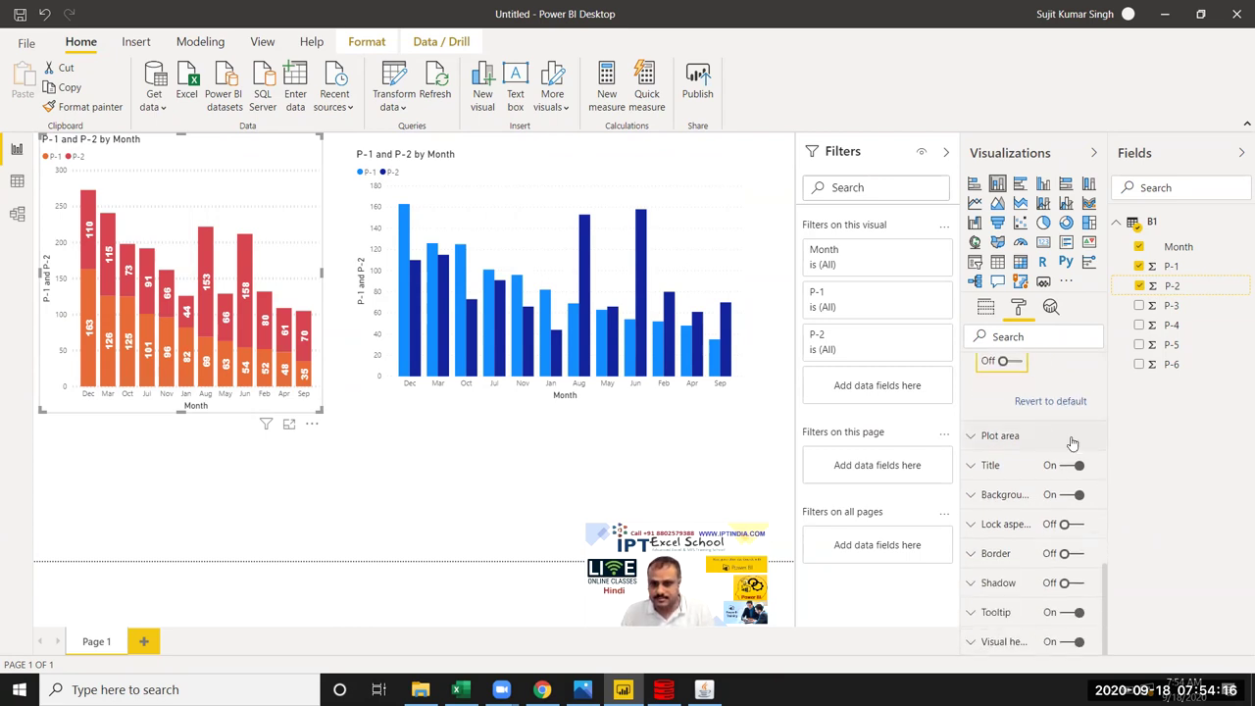
pyautogui.scroll(3, 1029, 434)
pyautogui.scroll(5, 1029, 434)
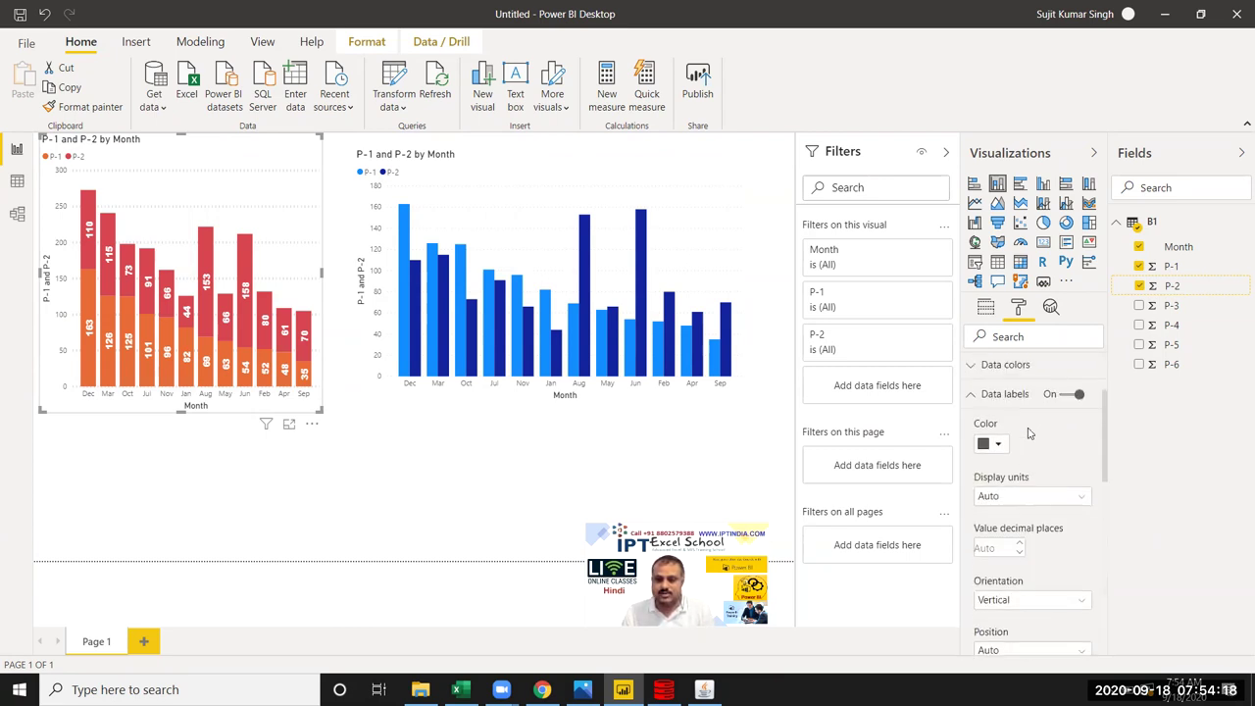
pyautogui.scroll(5, 1029, 434)
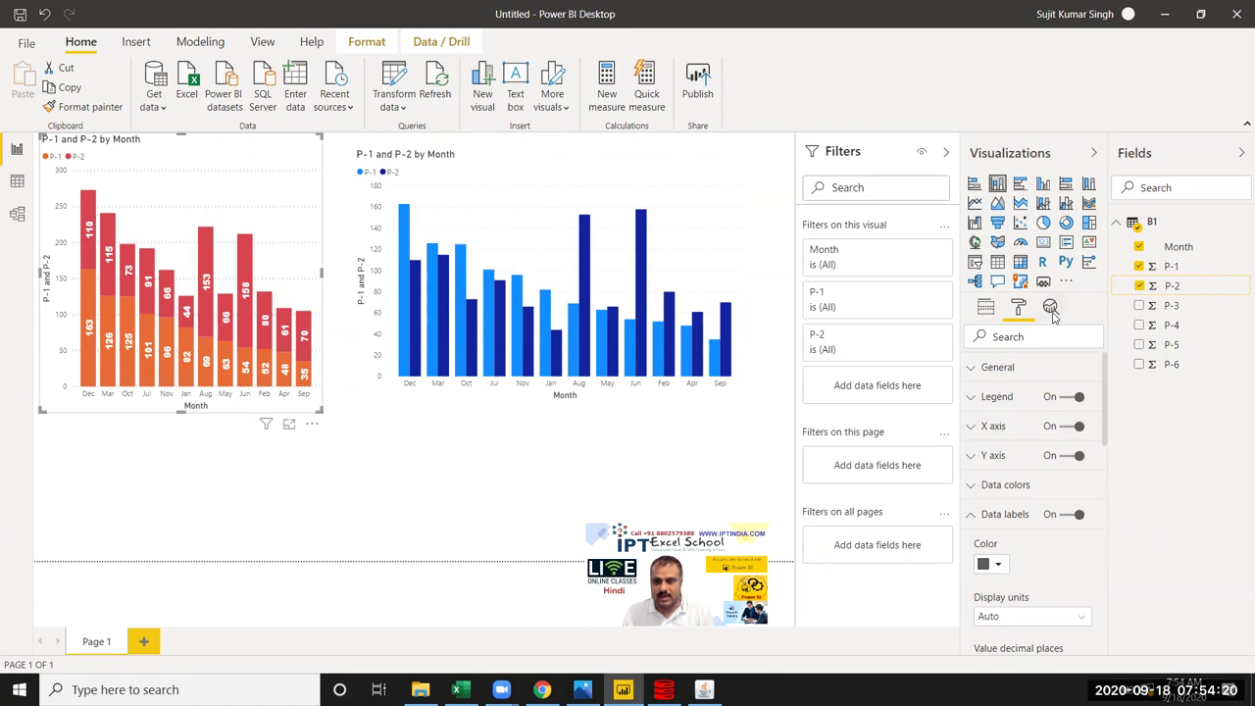
# Step: Collapse Data labels, view the Analytics pane's Constant line settings, then deselect the stacked chart
pyautogui.click(973, 515)
pyautogui.scroll(-2, 1048, 540)
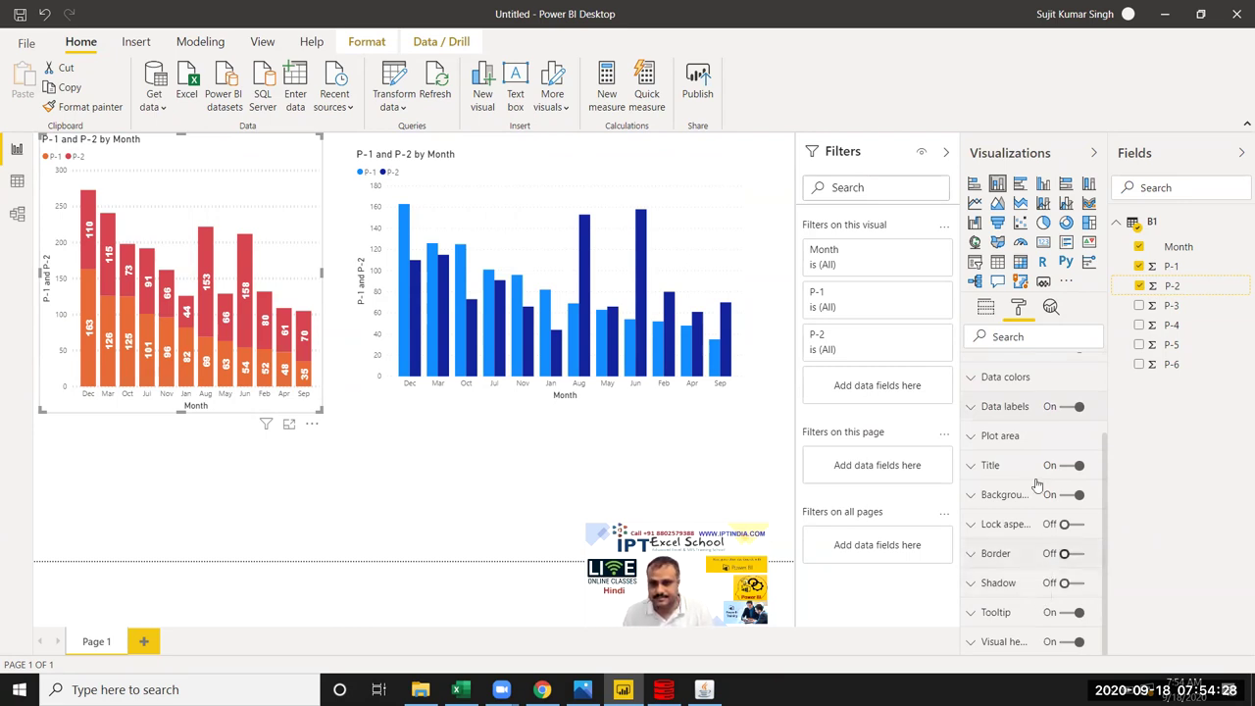
pyautogui.click(1050, 310)
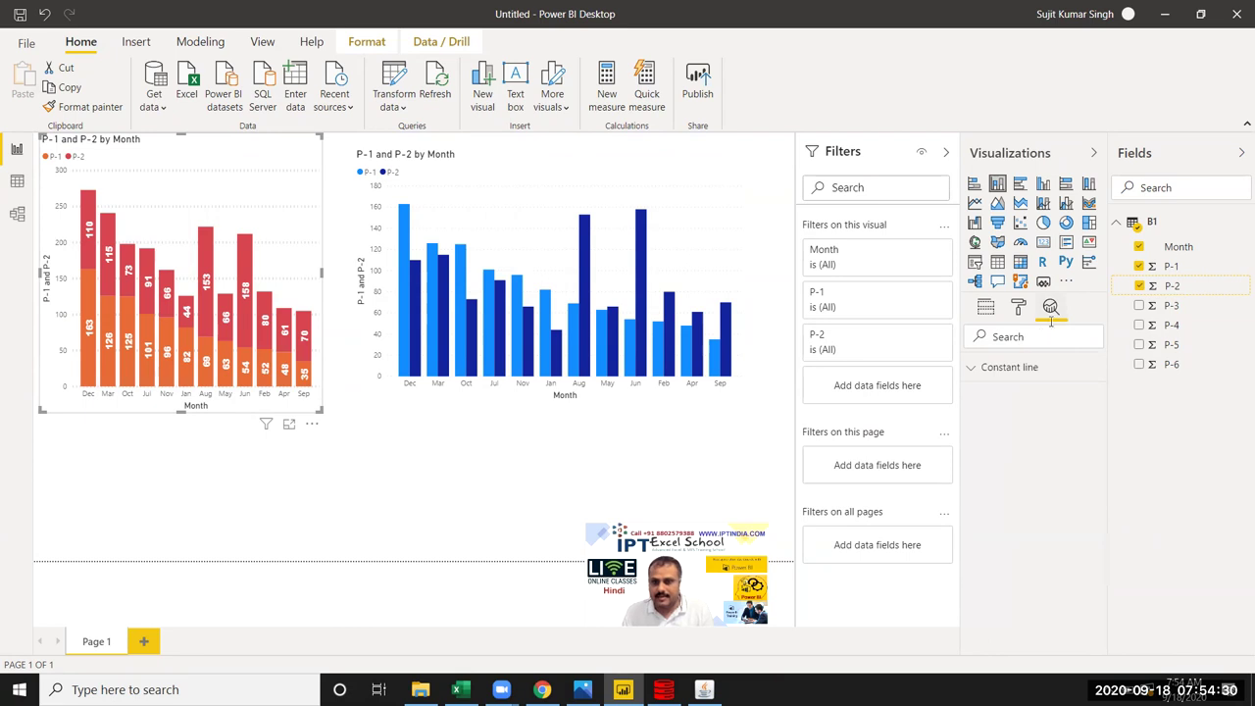
pyautogui.click(1011, 378)
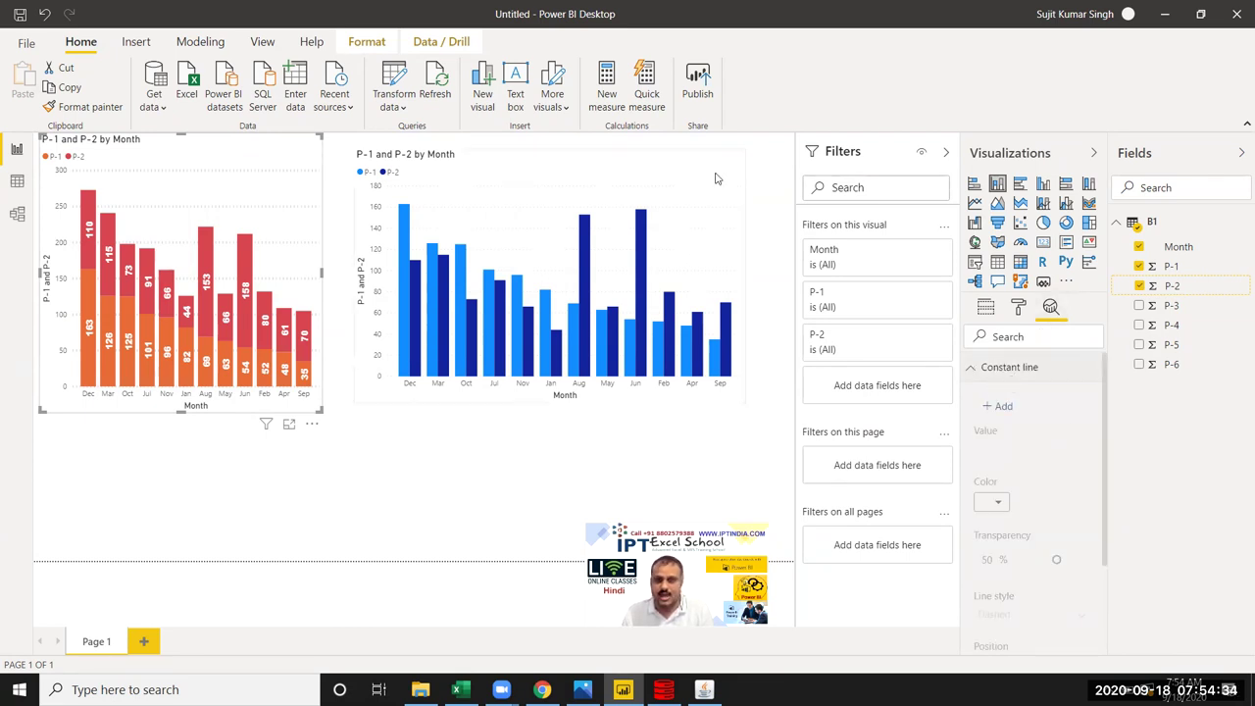
pyautogui.click(771, 168)
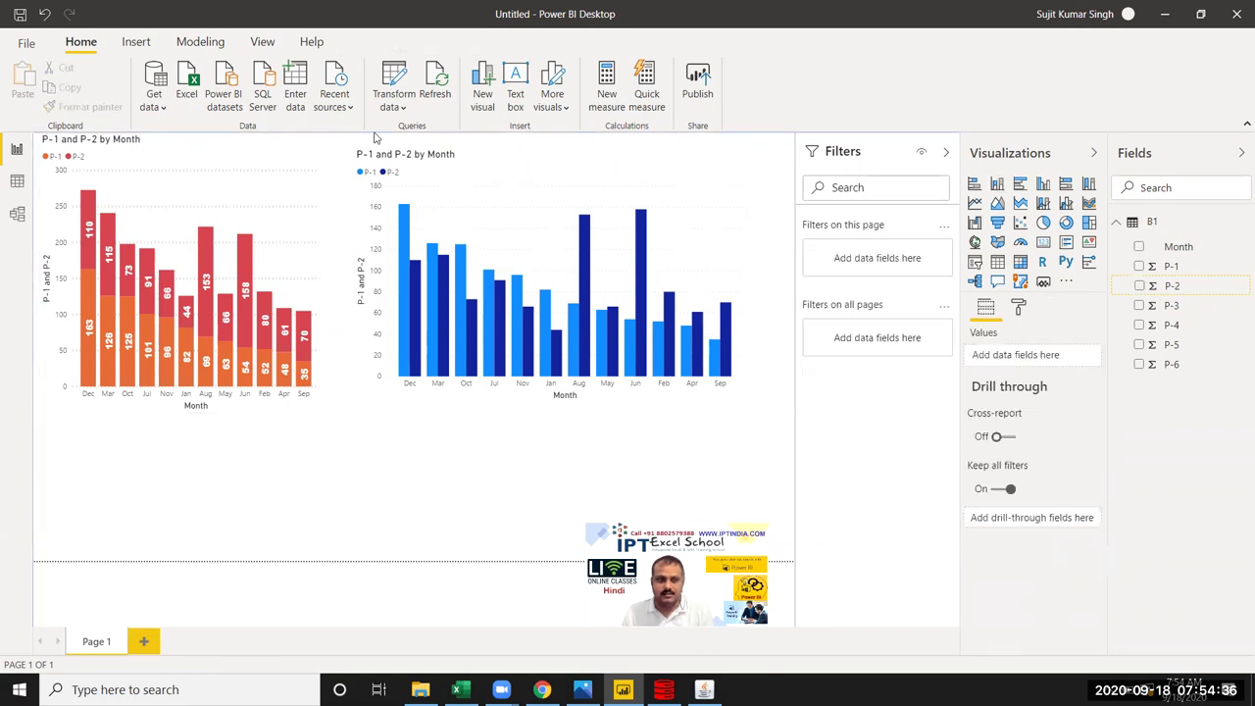
# Step: Select the P-1 and P-2 by Month column chart and bring up its Analytics reference-line options
pyautogui.click(704, 161)
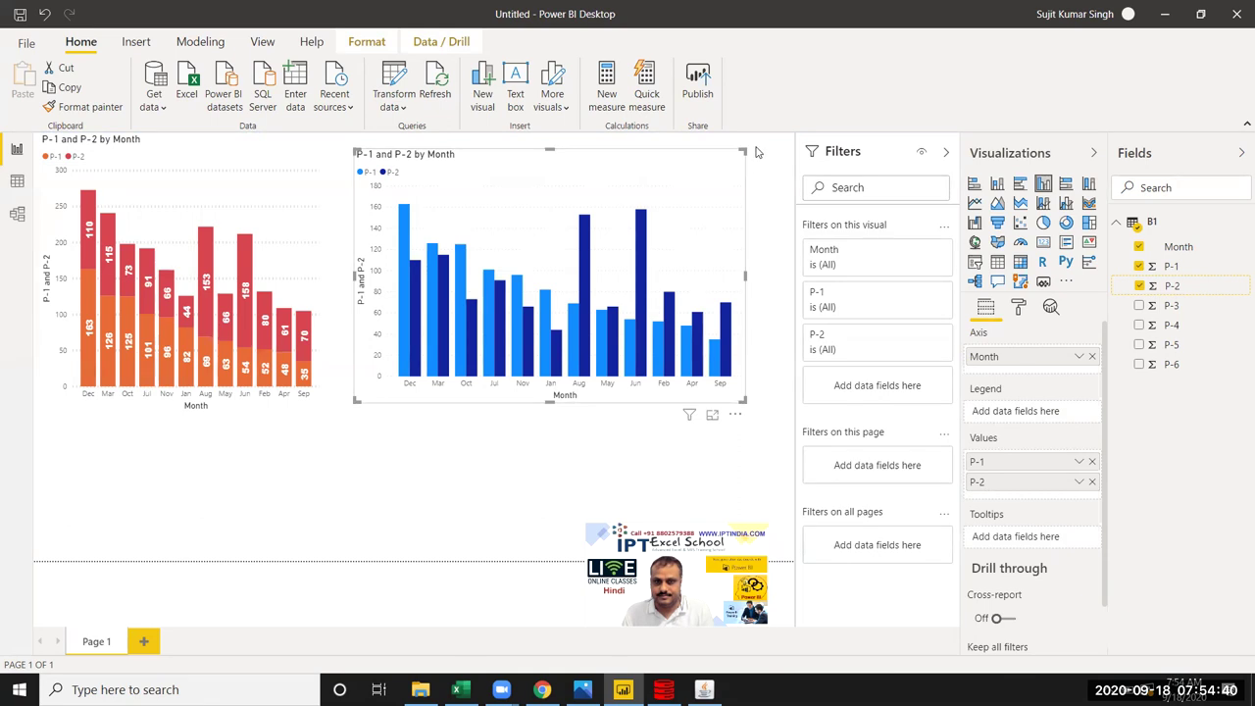
pyautogui.click(756, 152)
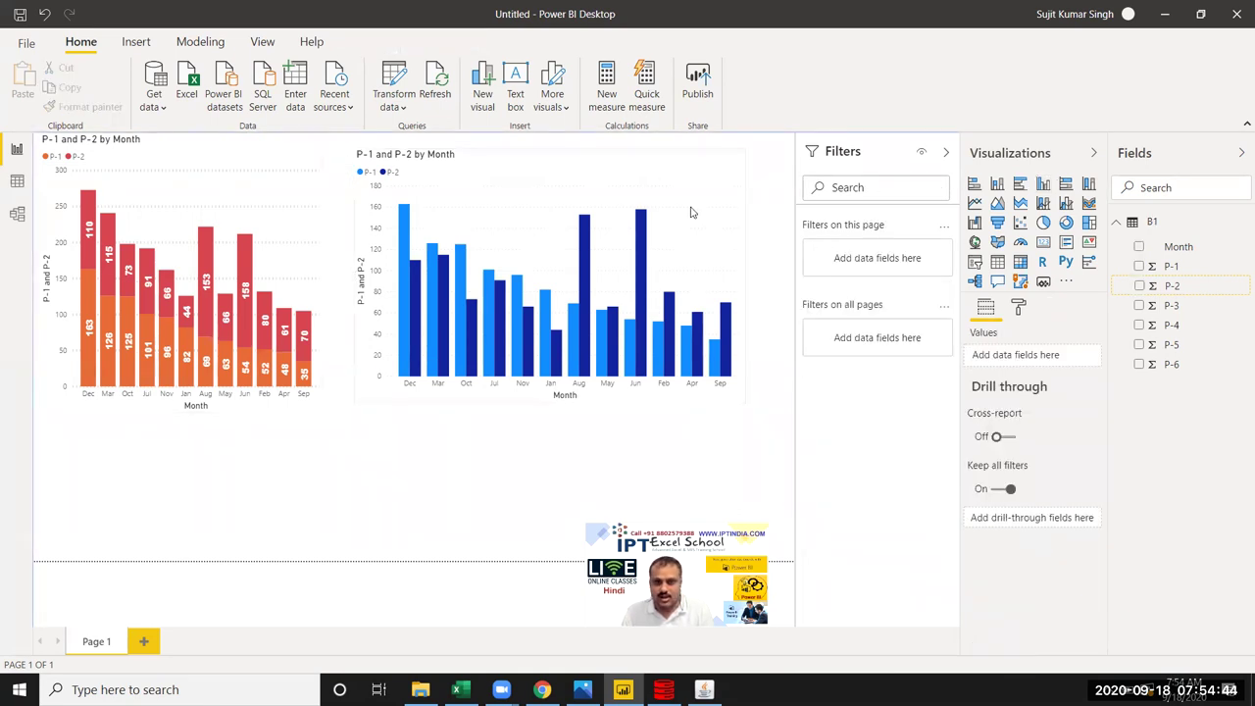
pyautogui.click(1017, 310)
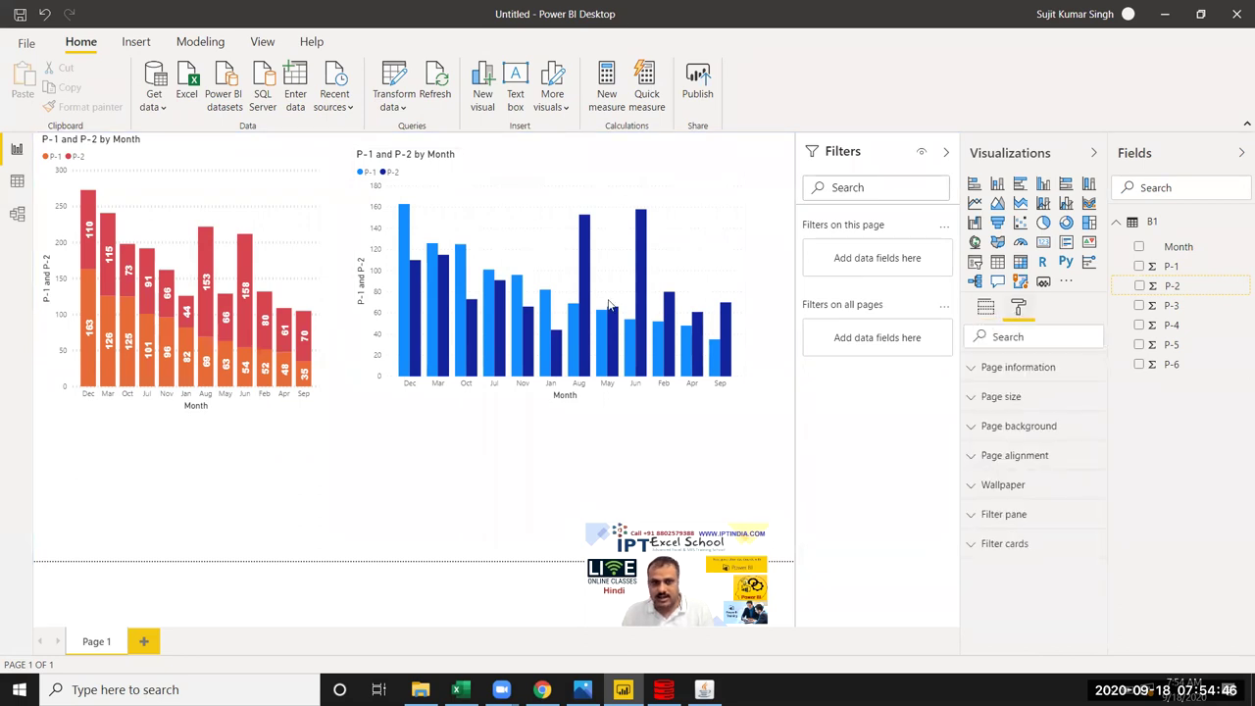
pyautogui.click(526, 176)
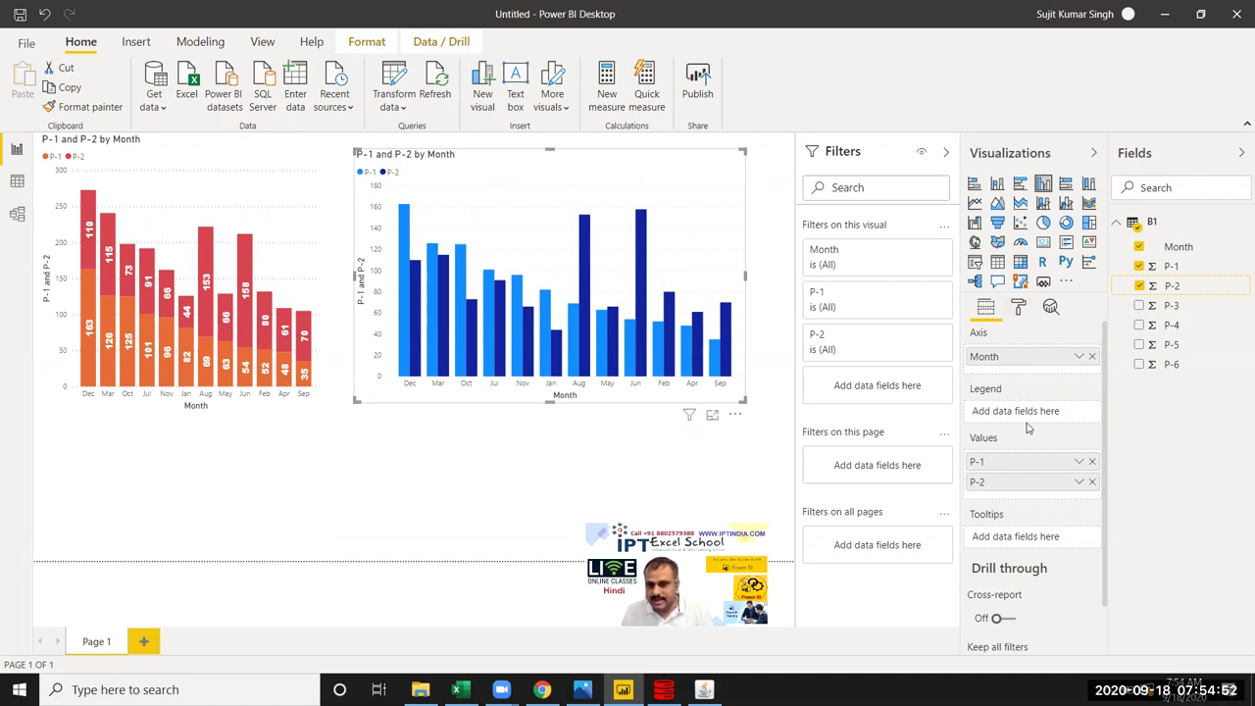
pyautogui.scroll(-1, 1026, 441)
pyautogui.scroll(1, 1079, 441)
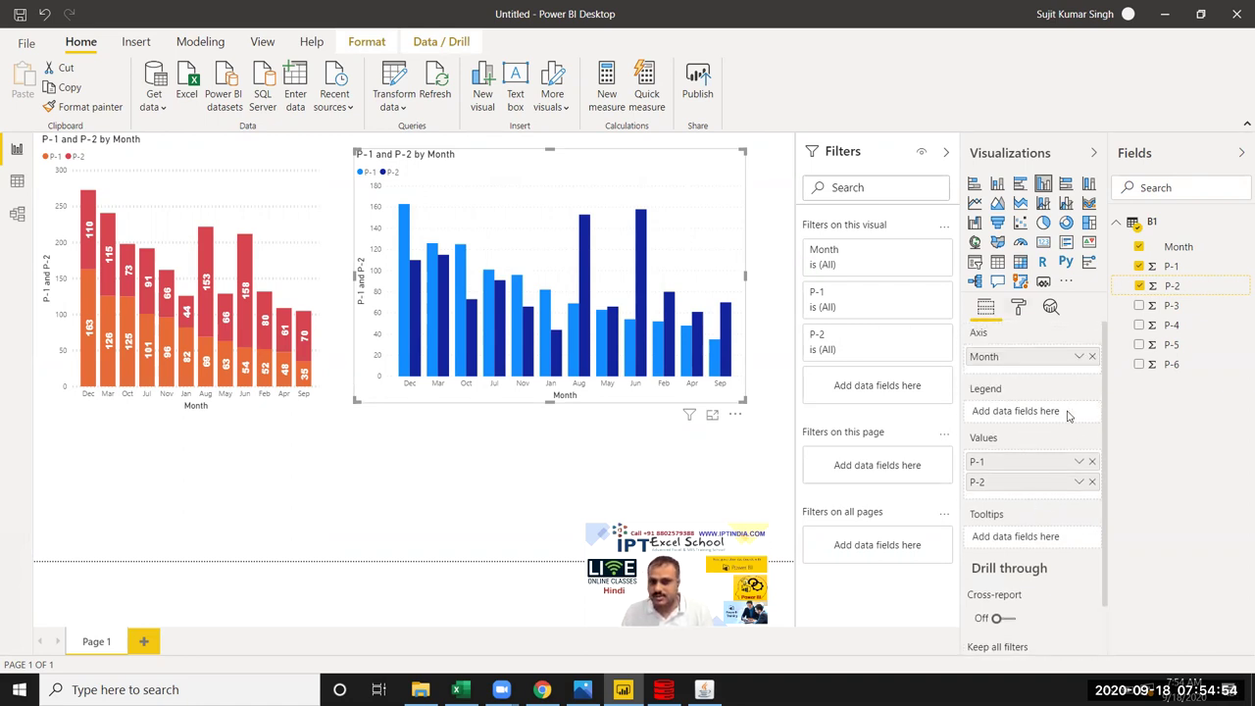
pyautogui.click(1019, 306)
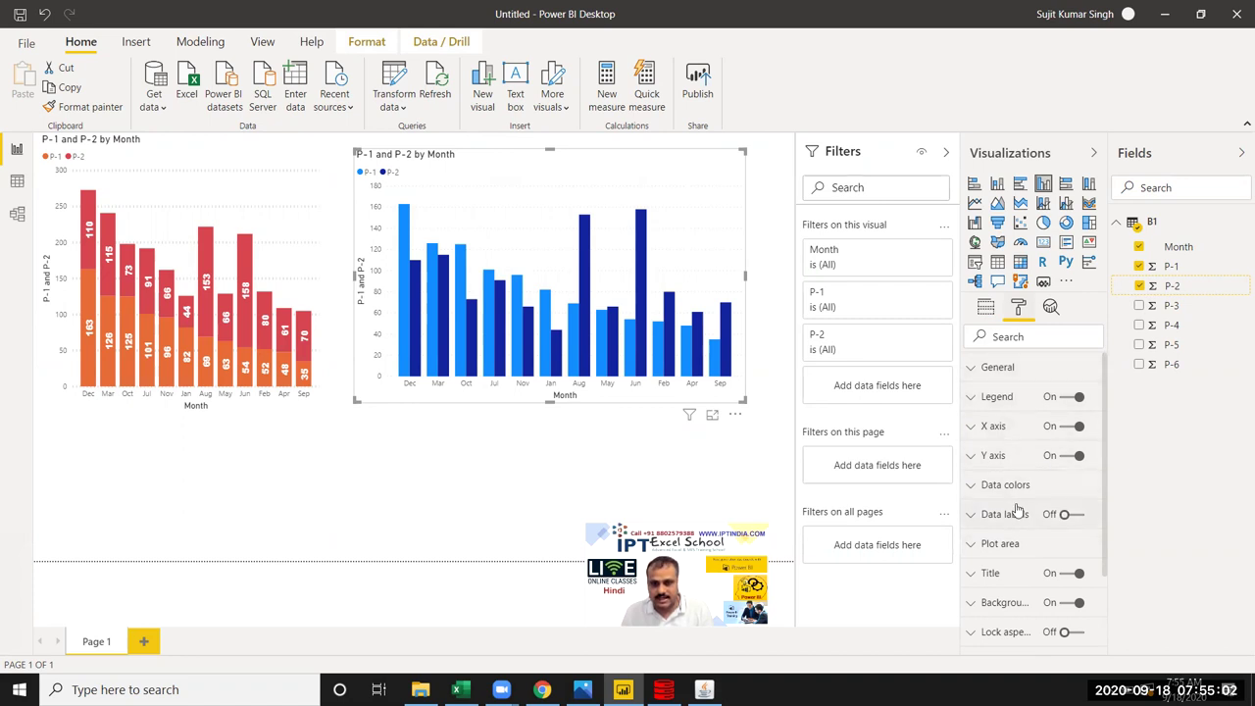
pyautogui.scroll(-3, 1027, 579)
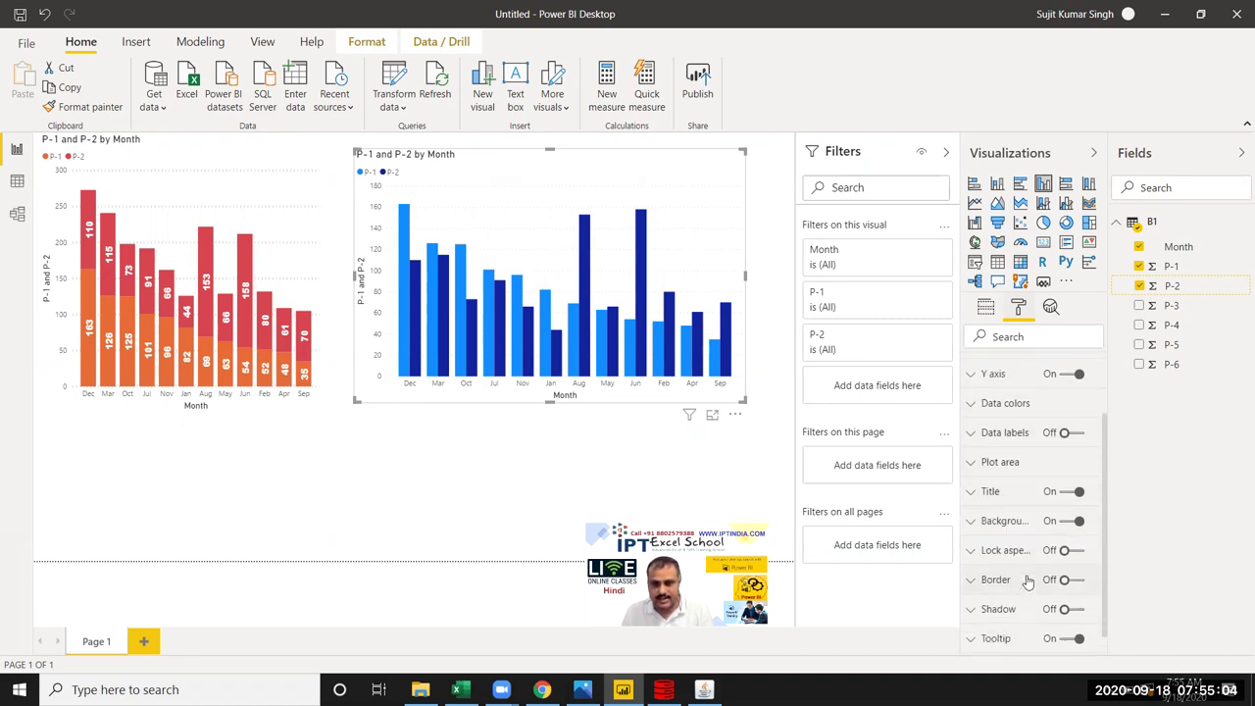
pyautogui.scroll(-1, 1052, 599)
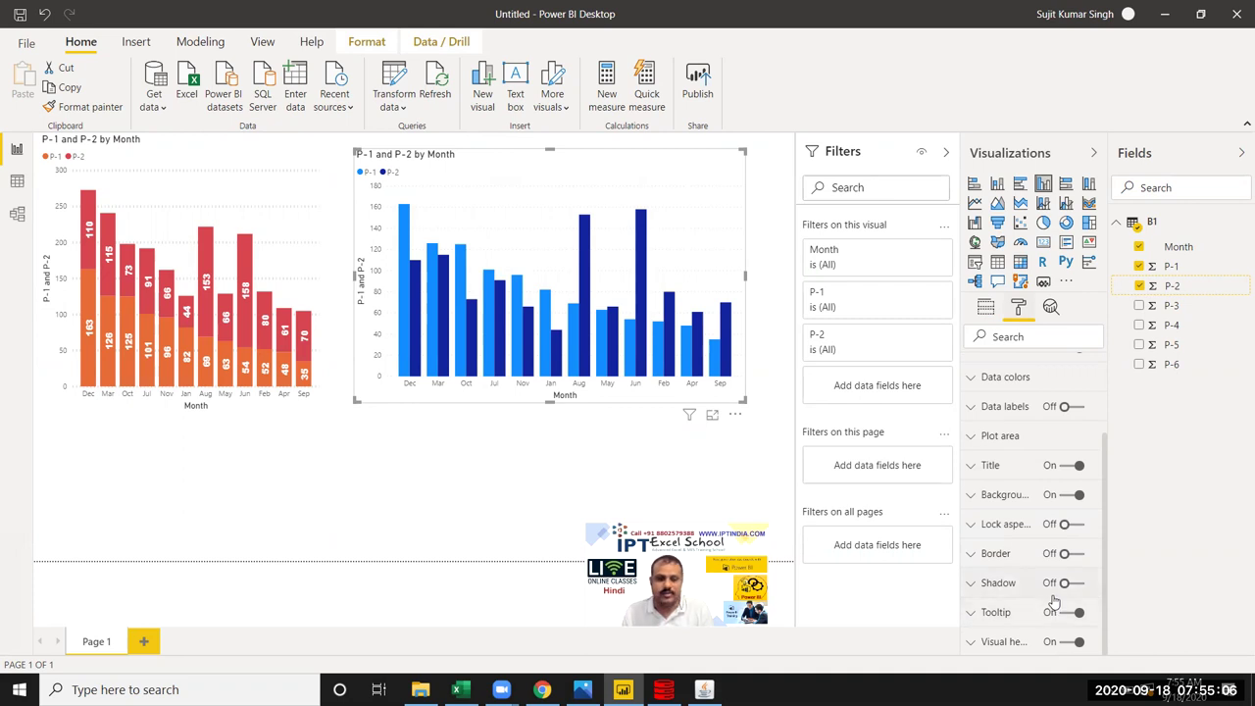
pyautogui.scroll(3, 1048, 588)
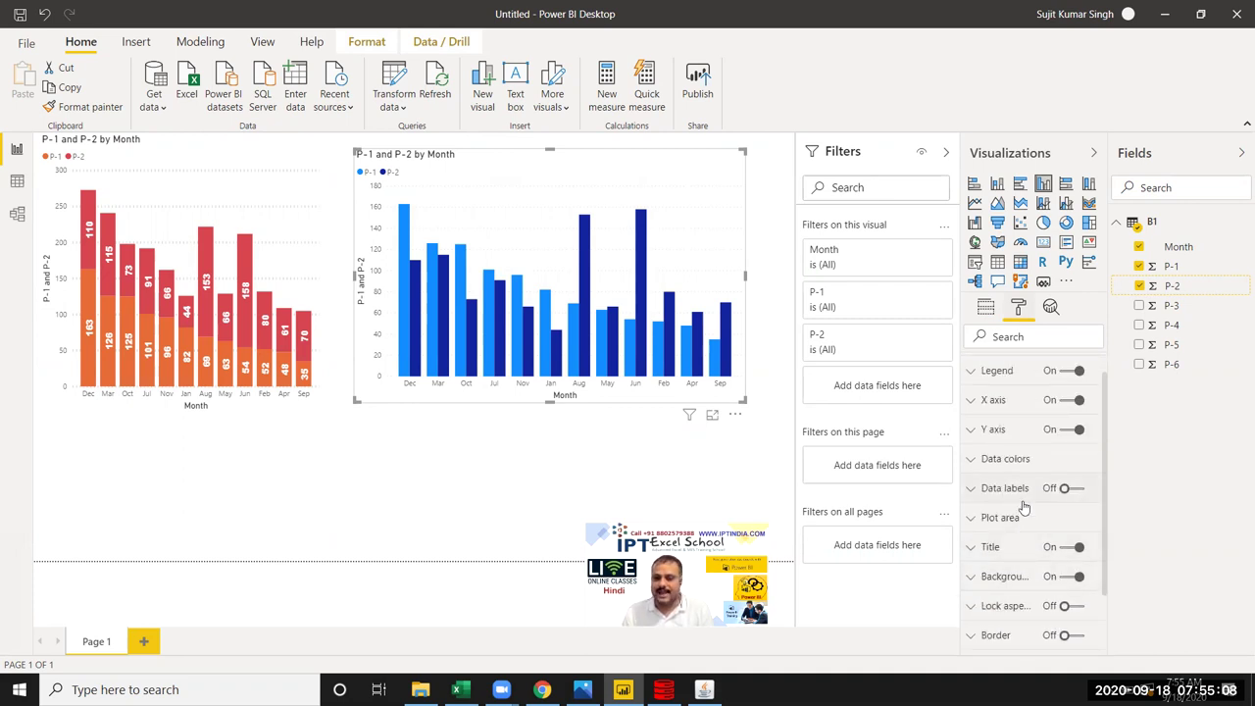
pyautogui.scroll(1, 1058, 463)
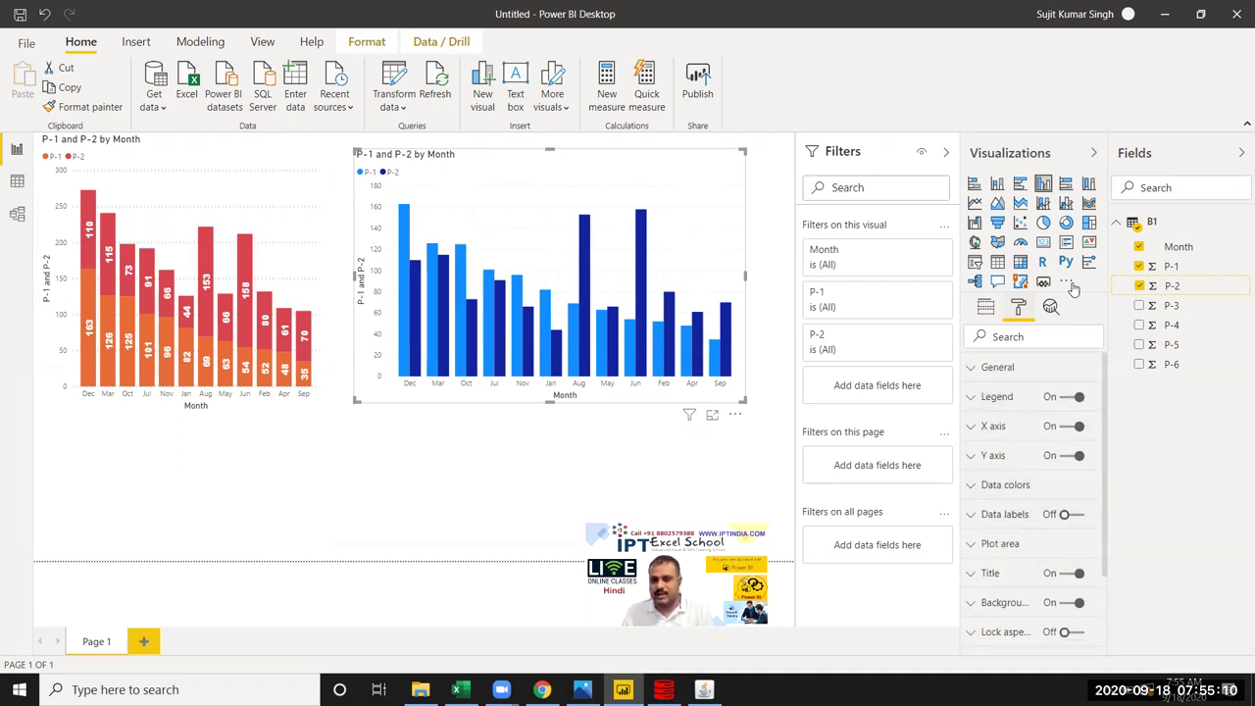
pyautogui.click(1050, 308)
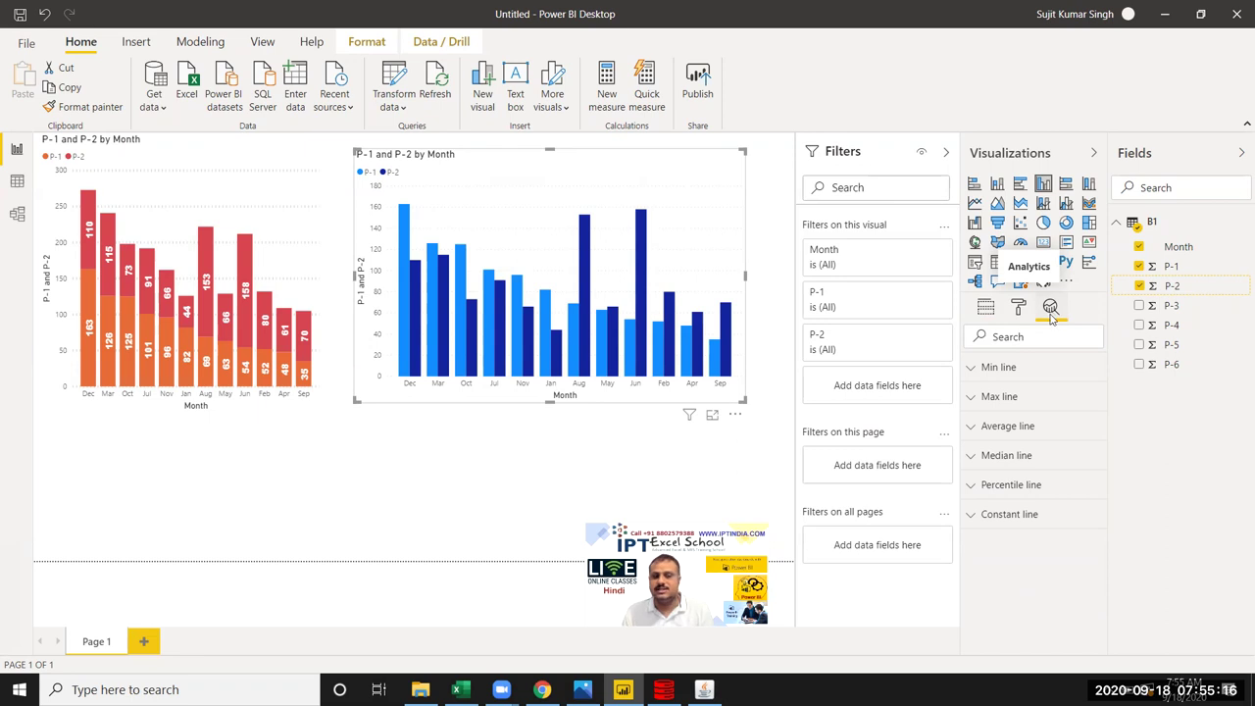
pyautogui.moveTo(196, 275)
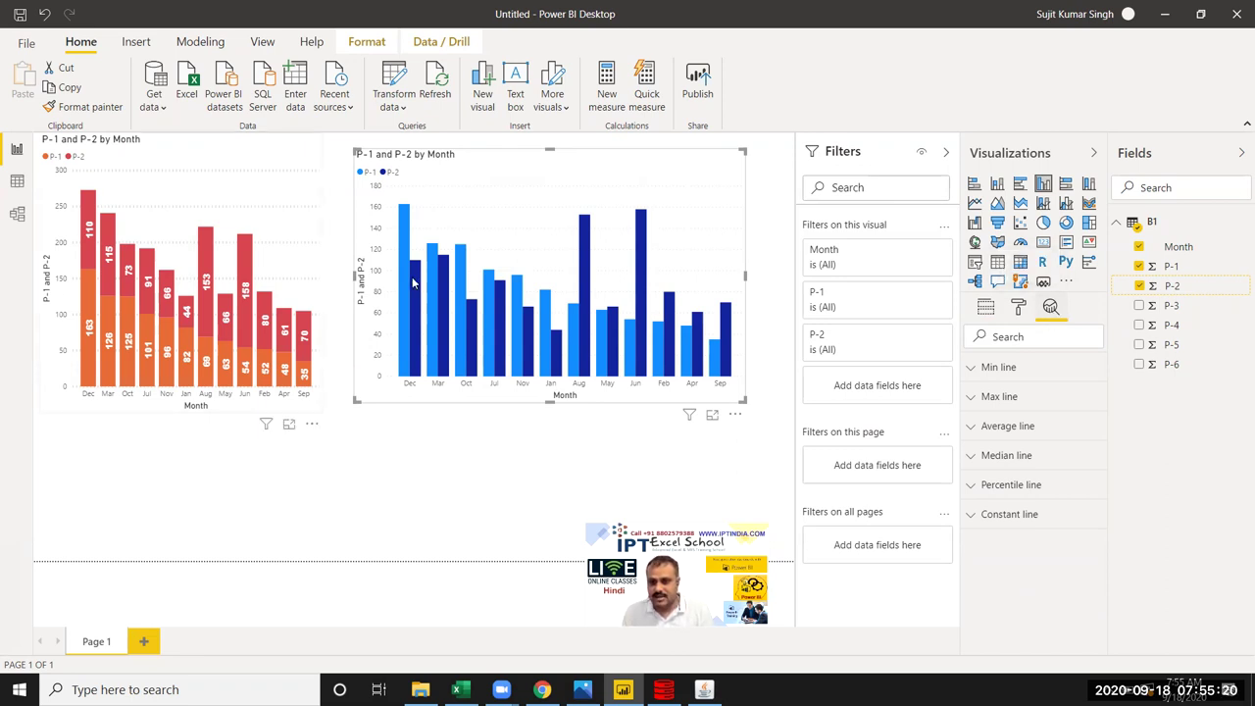
# Step: Add a P-1 minimum line coloured red at 0% transparency
pyautogui.click(969, 369)
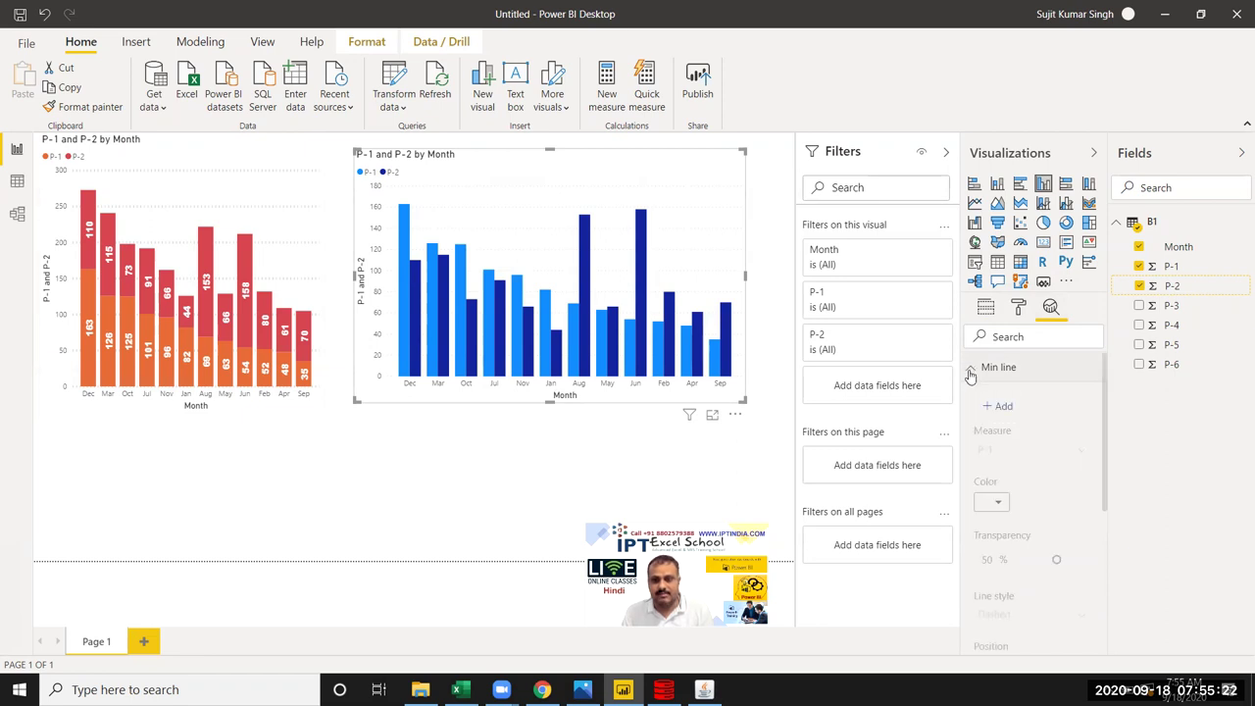
pyautogui.click(992, 402)
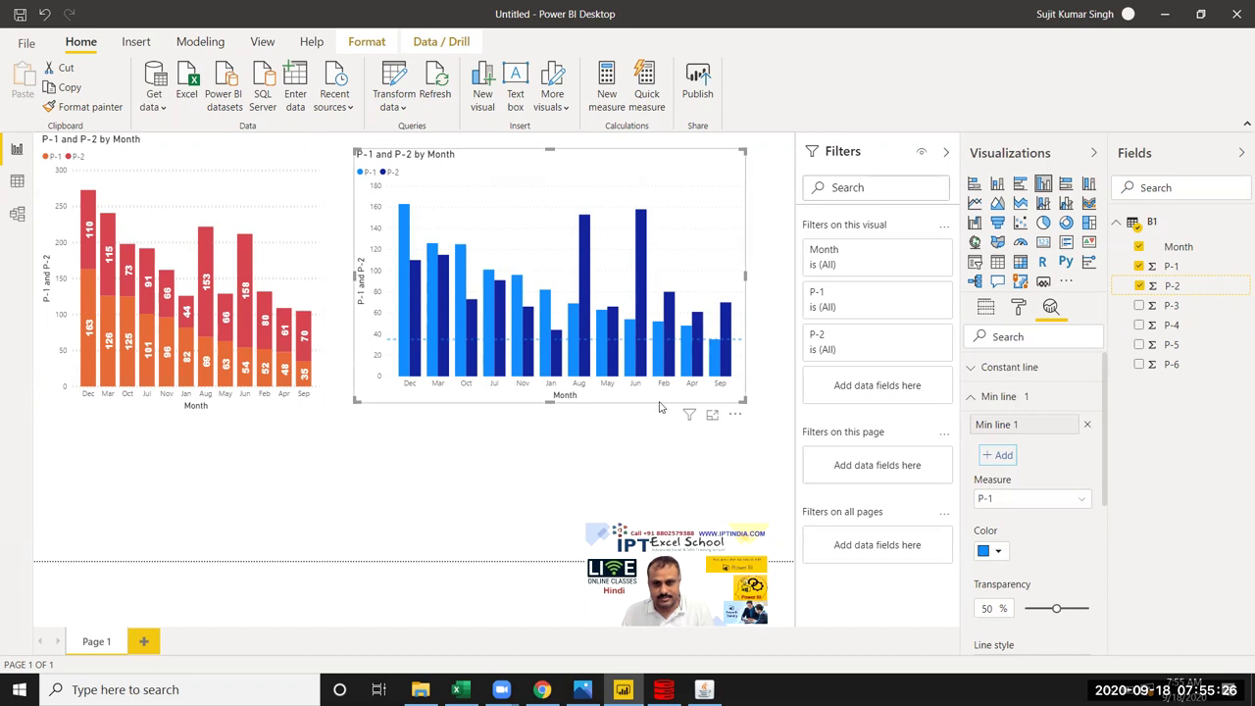
pyautogui.click(998, 552)
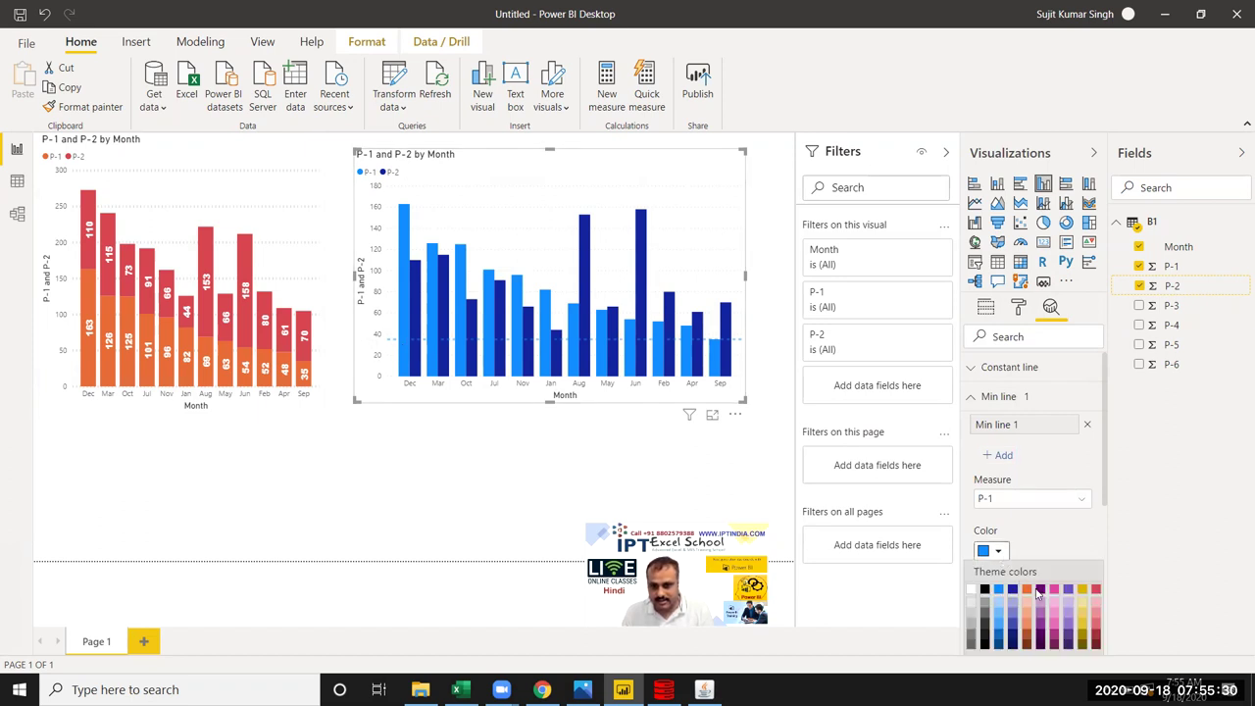
pyautogui.click(1094, 590)
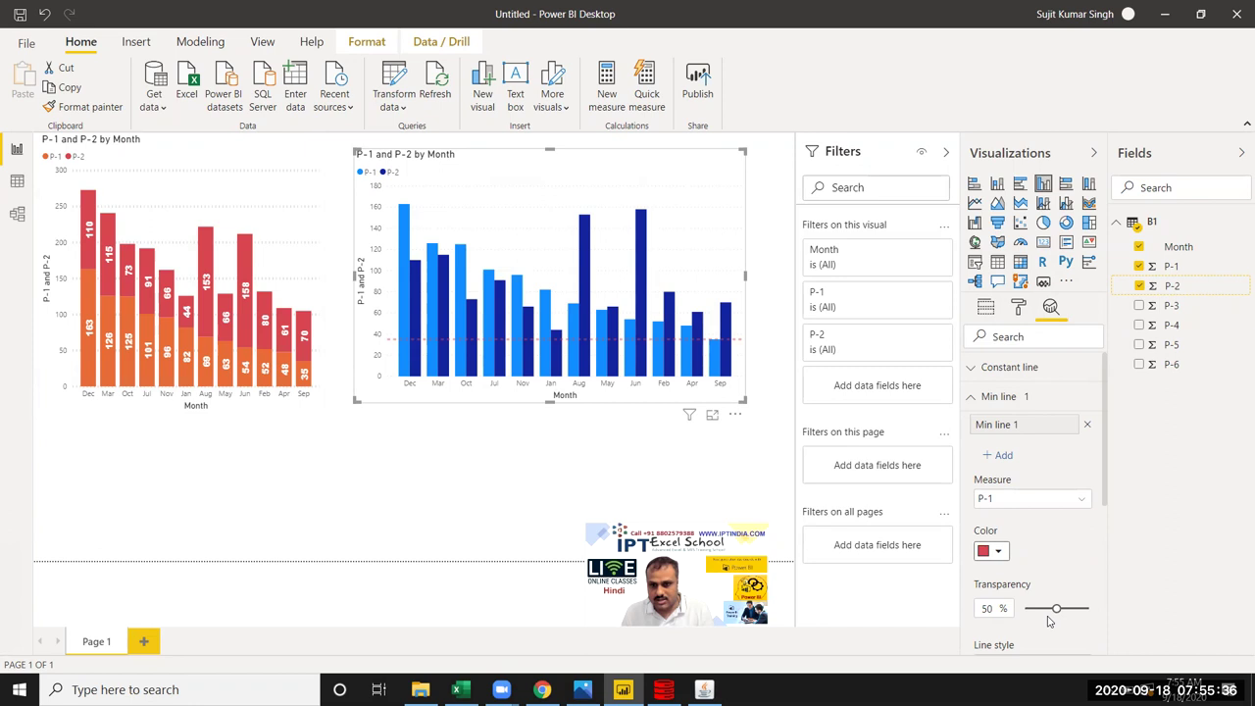
pyautogui.moveTo(1055, 609)
pyautogui.mouseDown()
pyautogui.moveTo(1088, 610)
pyautogui.moveTo(1023, 609)
pyautogui.mouseUp()
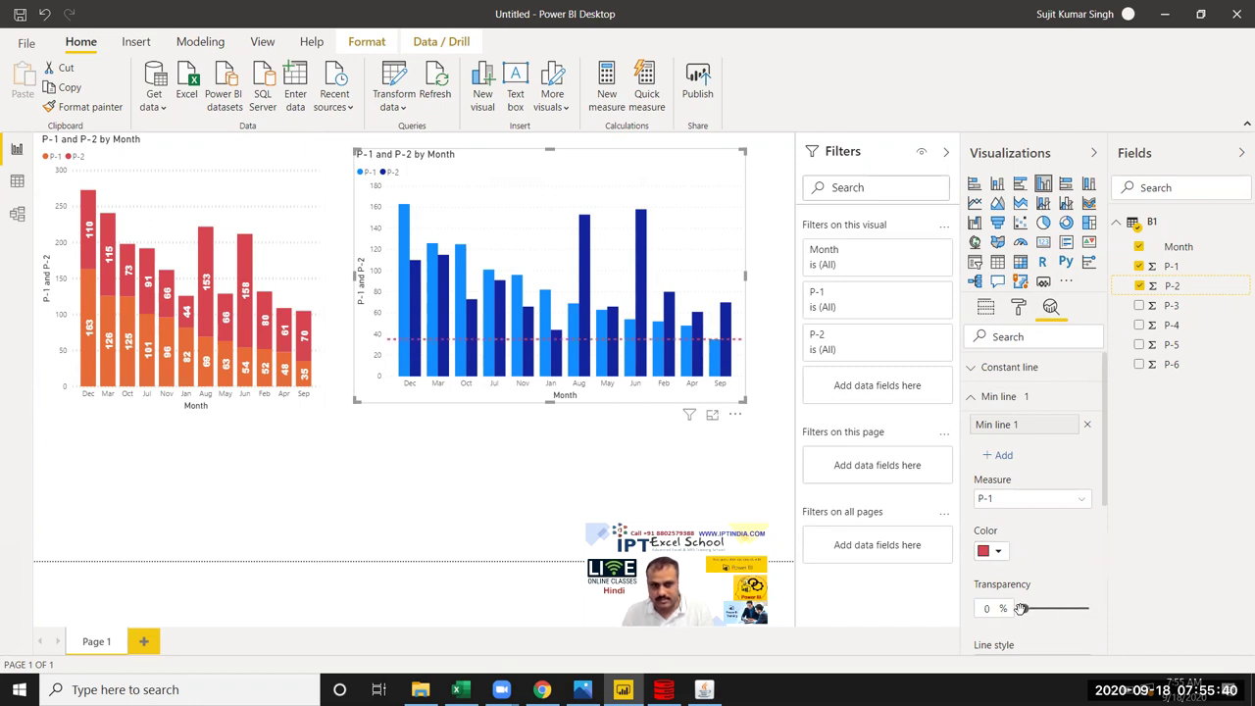
pyautogui.scroll(-2, 1053, 540)
pyautogui.scroll(-3, 1039, 549)
pyautogui.scroll(-1, 1024, 559)
# Step: Add a maximum line for P-1
pyautogui.click(1018, 559)
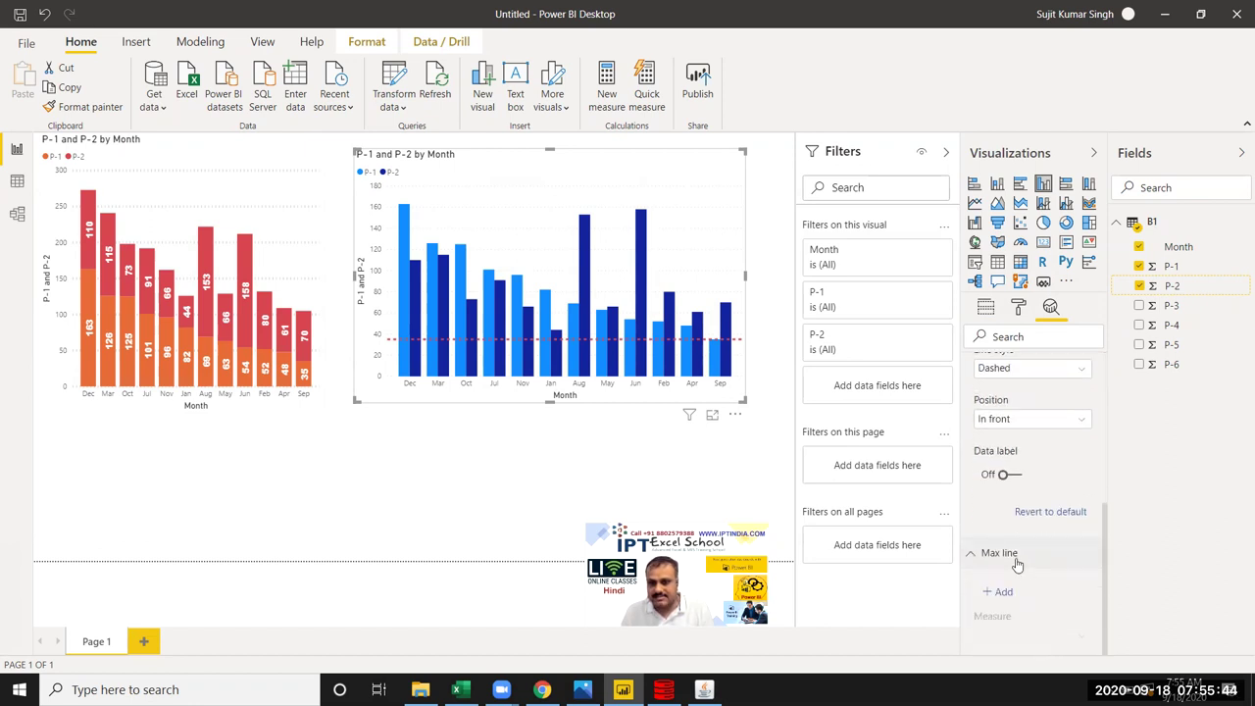
pyautogui.scroll(-2, 1016, 559)
pyautogui.scroll(-2, 1002, 451)
pyautogui.click(996, 428)
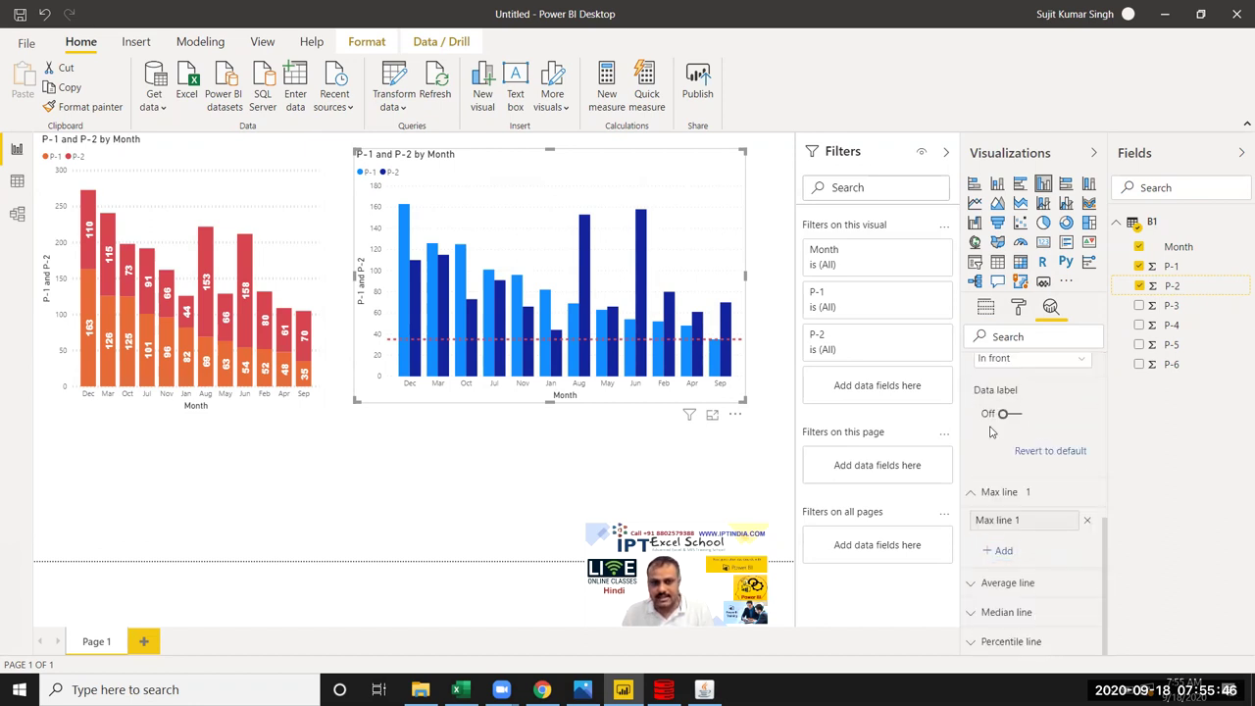
pyautogui.scroll(-2, 1078, 544)
pyautogui.scroll(-1, 1078, 544)
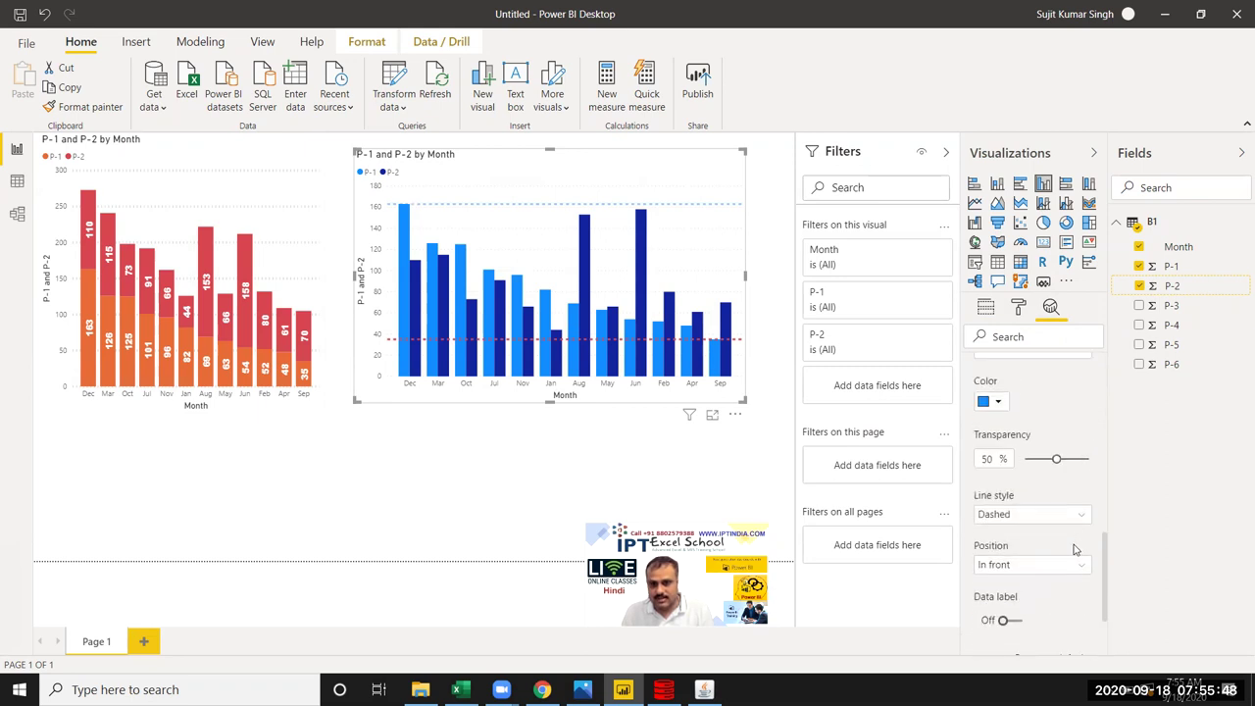
pyautogui.scroll(-1, 1079, 545)
# Step: Add an average line for P-1 at 50% transparency
pyautogui.click(1027, 585)
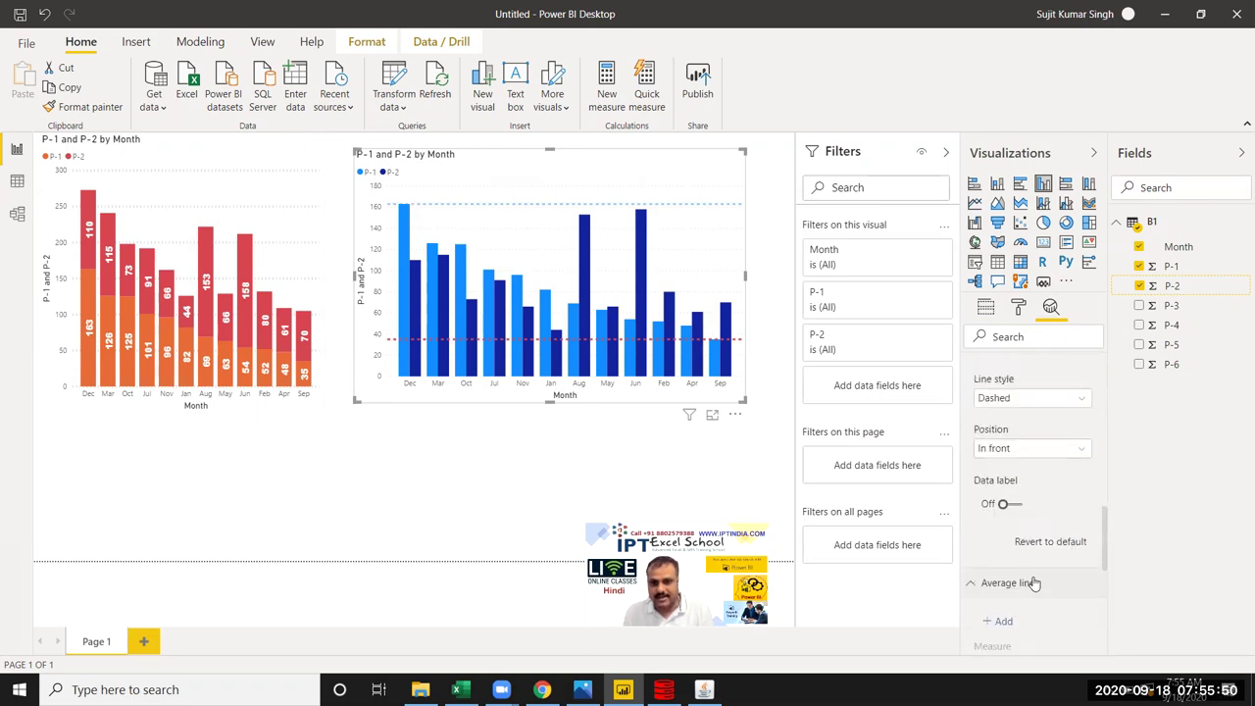
pyautogui.click(1002, 459)
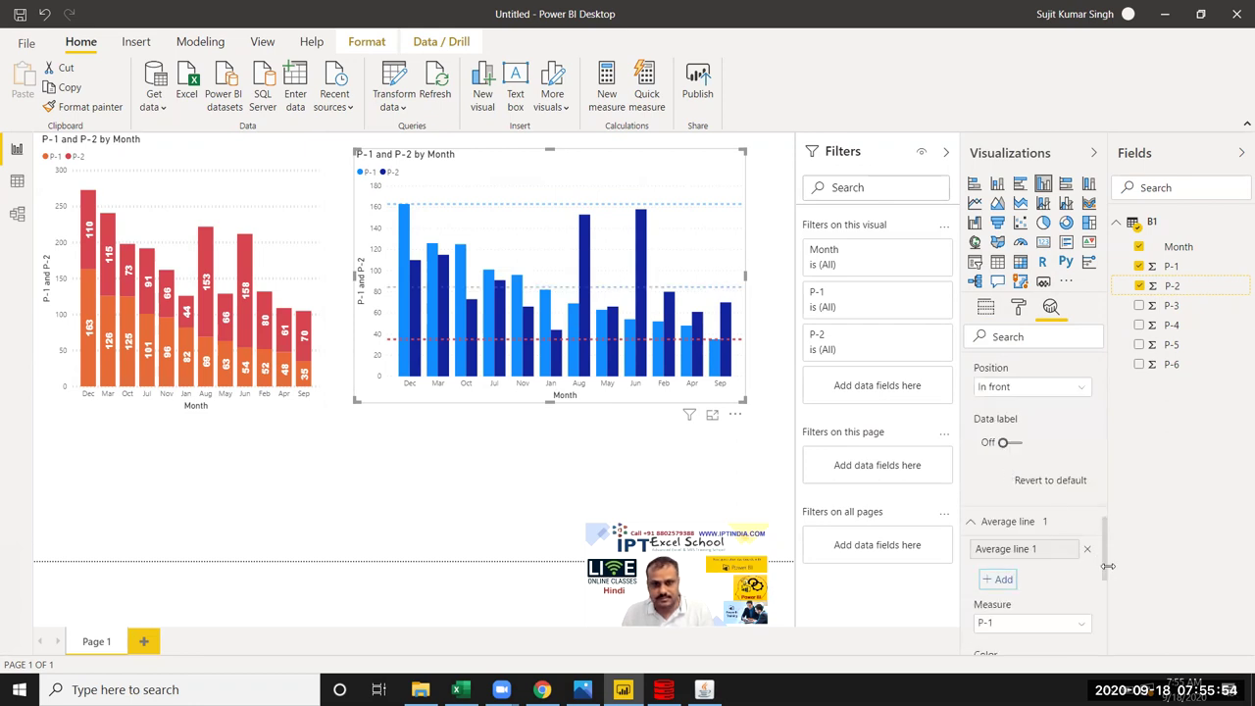
pyautogui.scroll(-2, 1051, 583)
pyautogui.scroll(-2, 1049, 583)
pyautogui.scroll(-2, 1047, 584)
pyautogui.scroll(-1, 1046, 584)
# Step: Expand the median line settings for a P-1 median line
pyautogui.click(1025, 612)
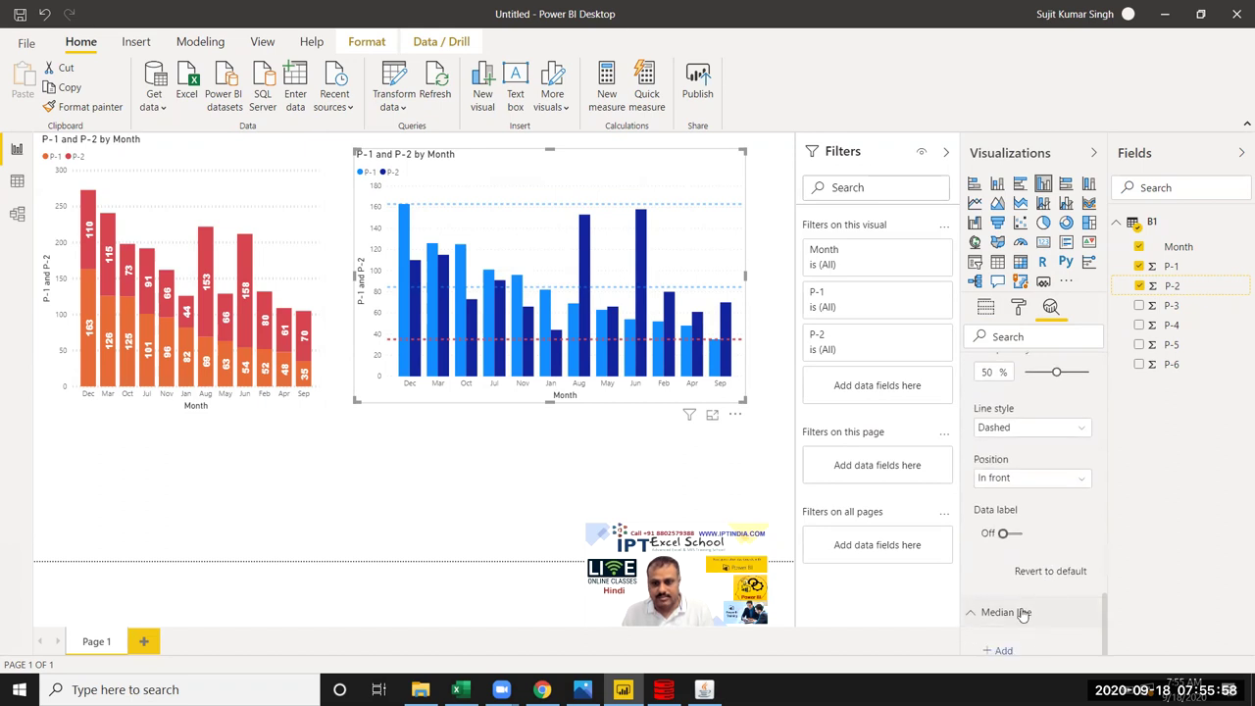
pyautogui.scroll(-2, 1029, 588)
pyautogui.scroll(-1, 1020, 530)
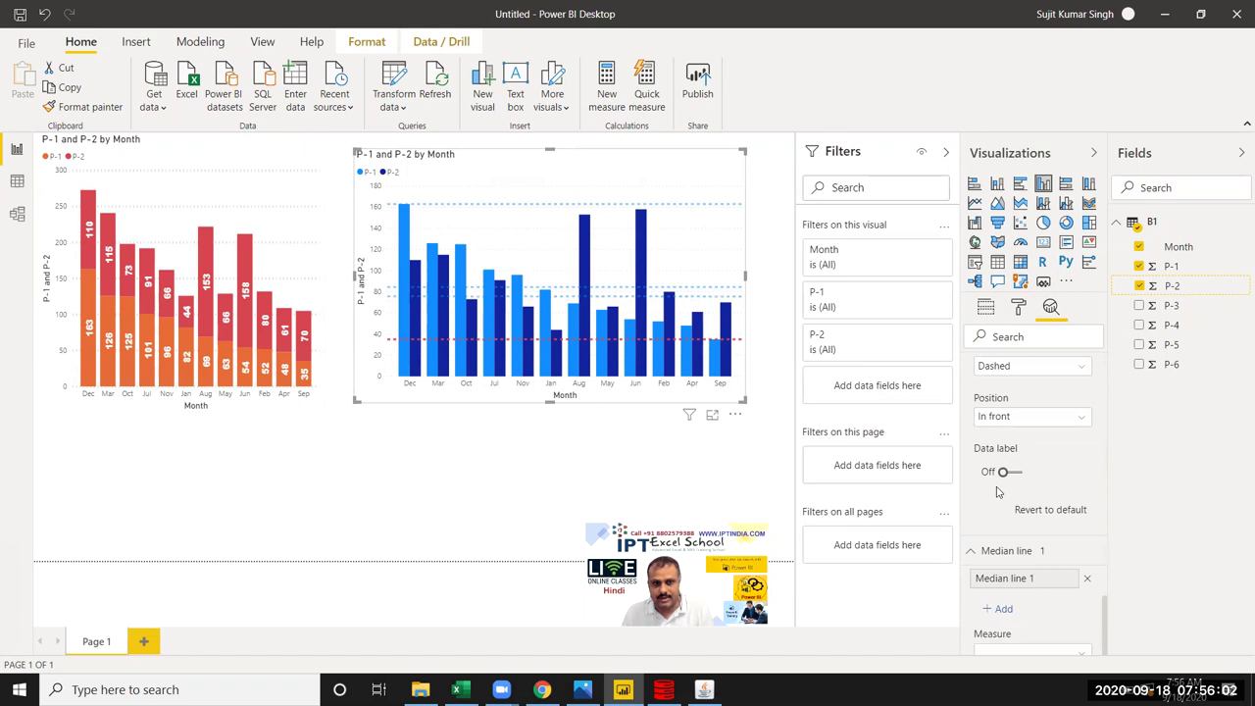
pyautogui.scroll(-3, 1059, 519)
# Step: Add a 90% percentile line for P-1, keeping the default 50% transparency
pyautogui.scroll(-3, 1090, 567)
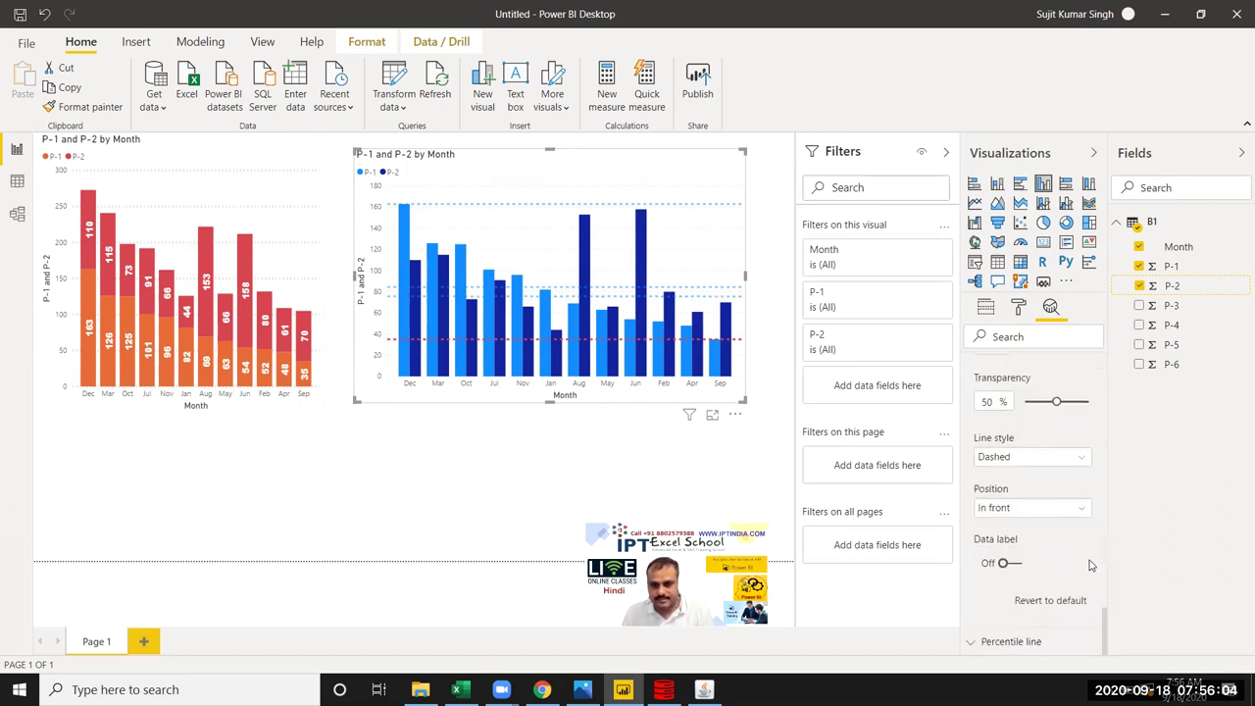
pyautogui.click(1049, 641)
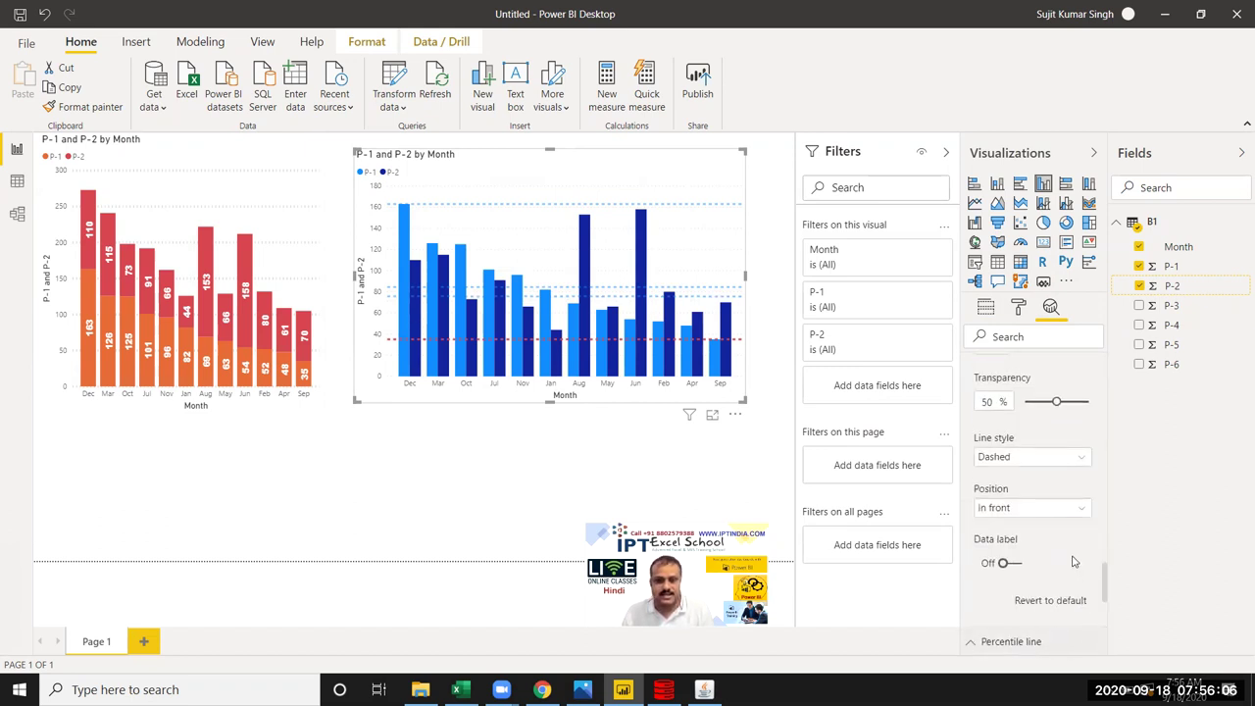
pyautogui.scroll(-3, 1074, 567)
pyautogui.scroll(1, 1068, 560)
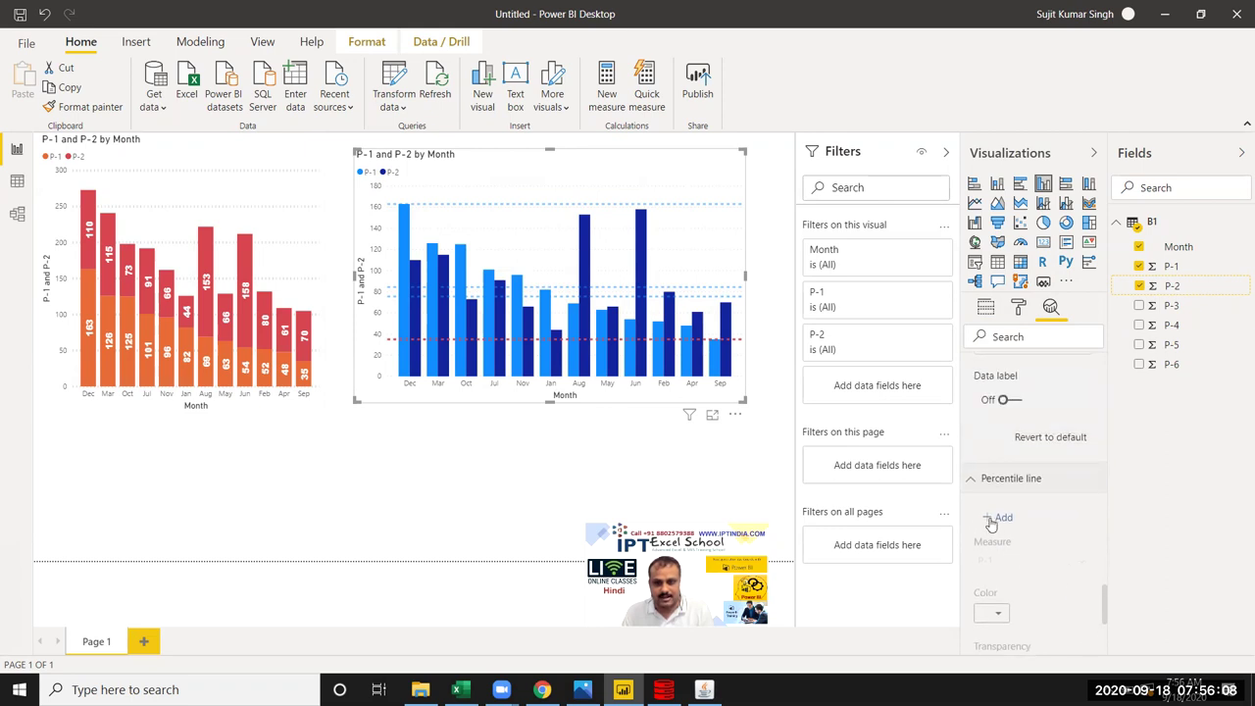
pyautogui.click(990, 520)
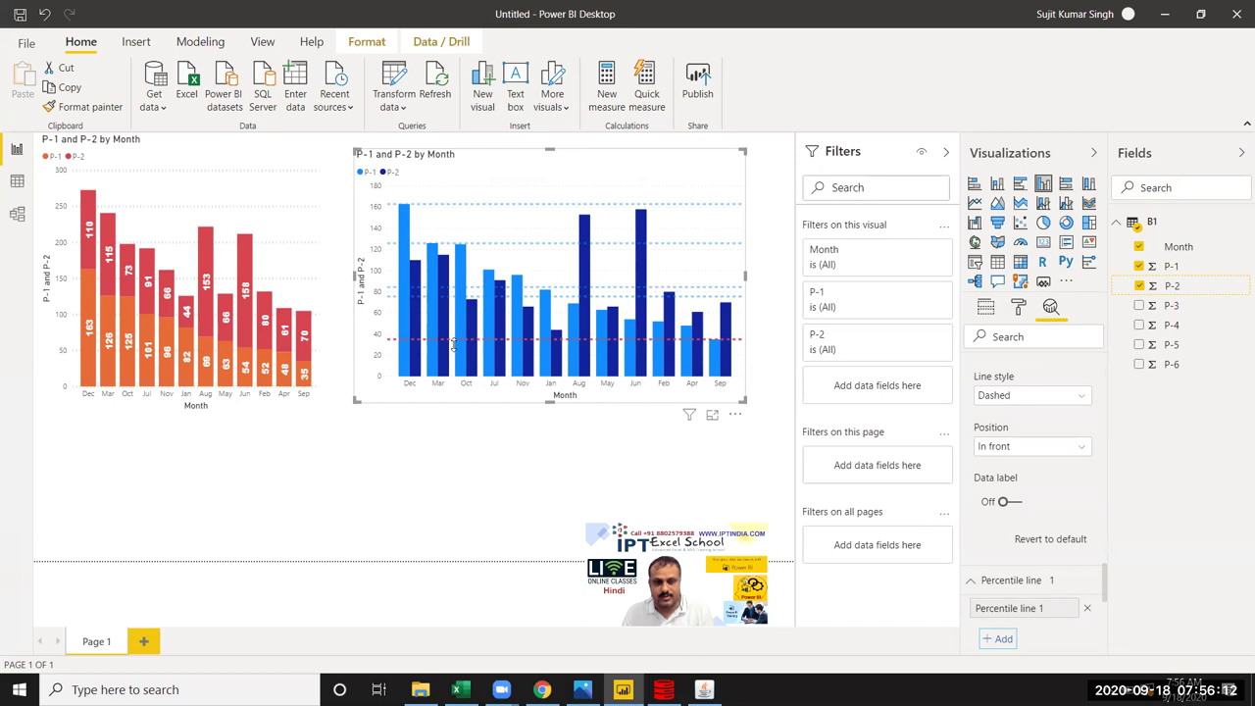
pyautogui.scroll(-2, 1064, 529)
pyautogui.scroll(-1, 1054, 559)
pyautogui.scroll(-2, 1049, 570)
pyautogui.scroll(-2, 1046, 569)
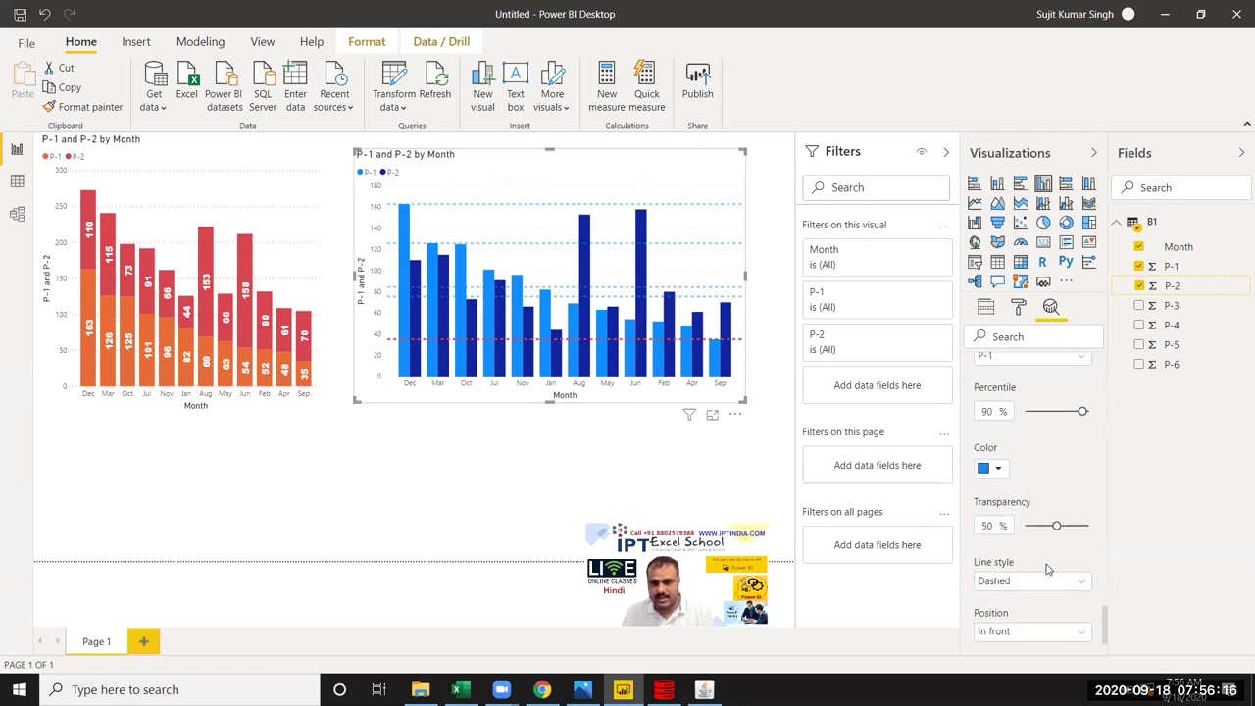
pyautogui.scroll(-1, 1047, 569)
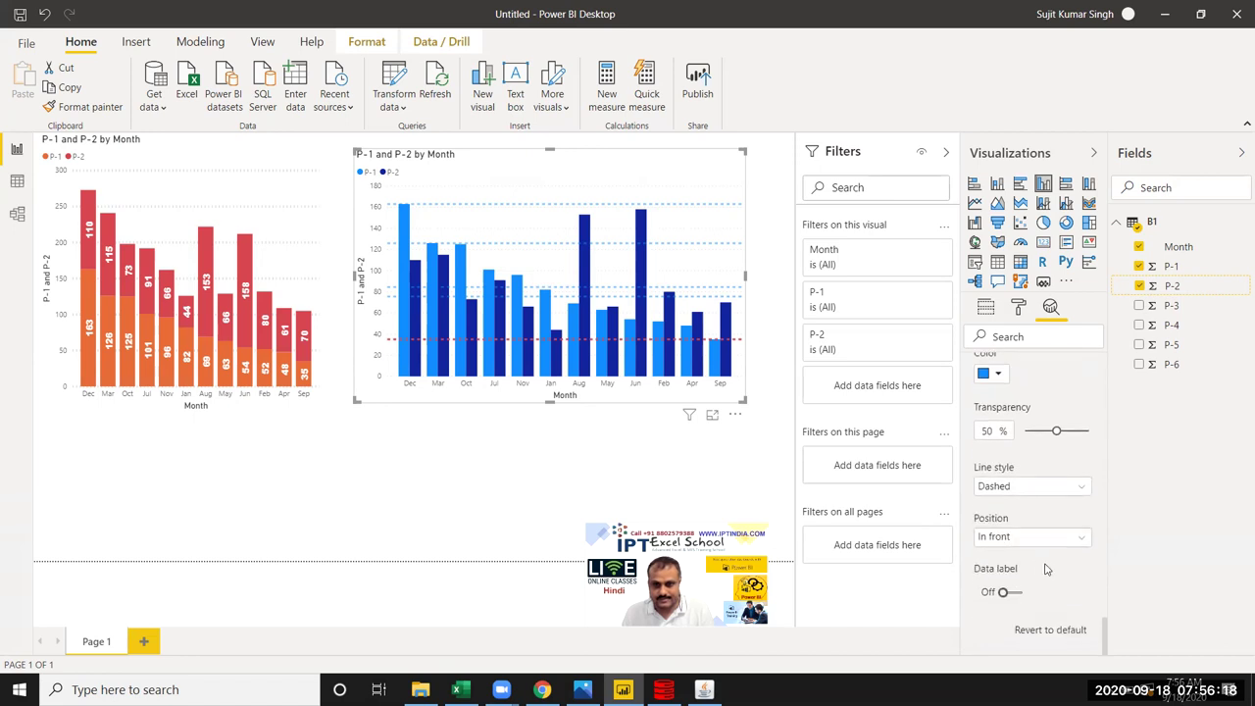
pyautogui.scroll(1, 1047, 570)
pyautogui.scroll(1, 1047, 570)
pyautogui.scroll(1, 1047, 569)
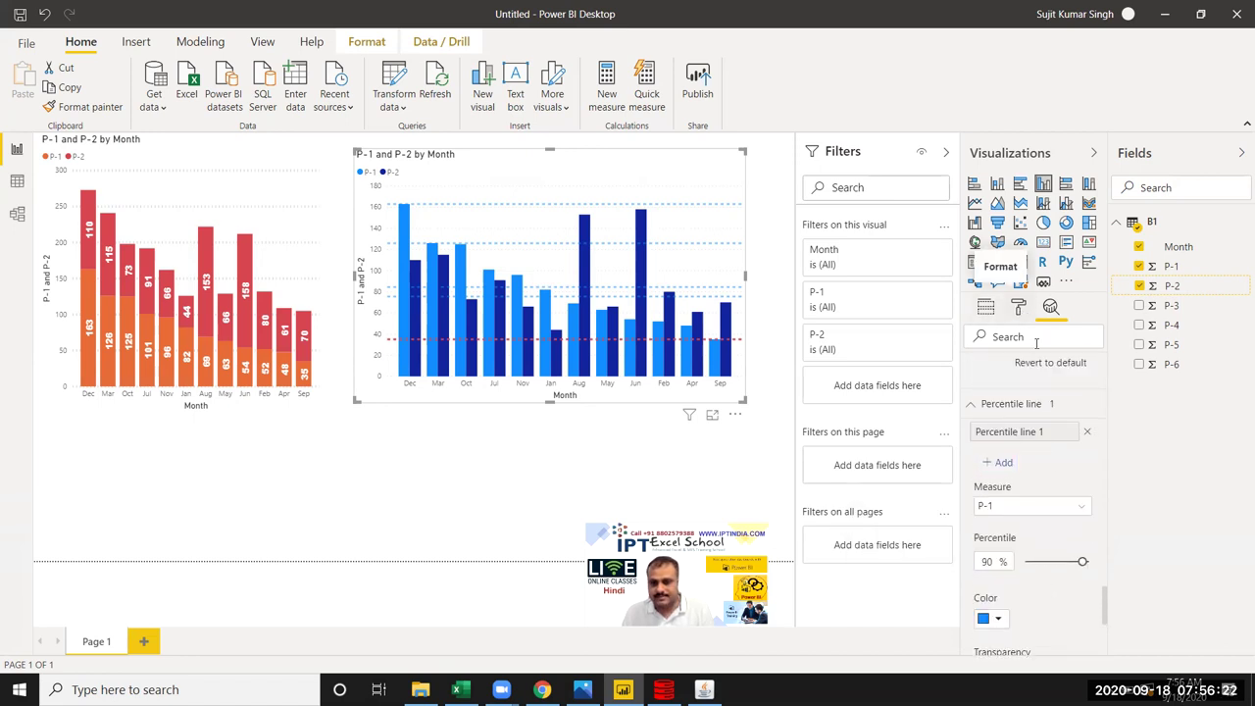
# Step: Turn on the chart's data labels and make them black
pyautogui.click(1017, 307)
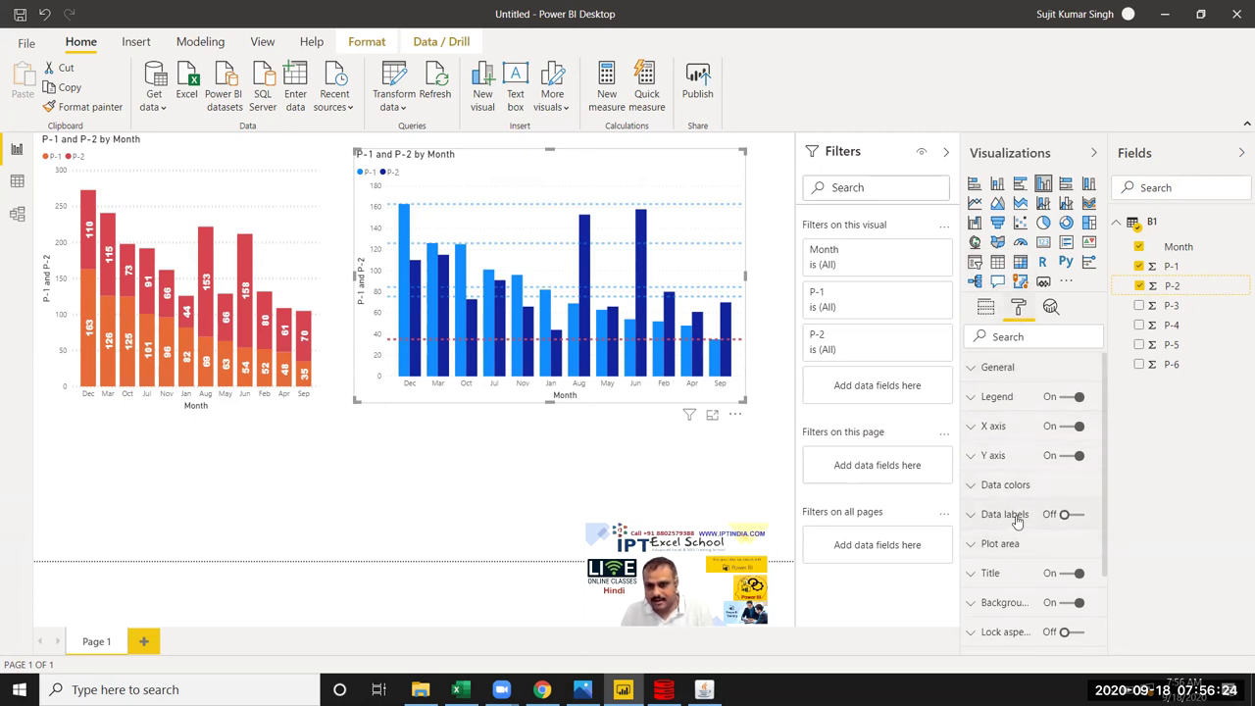
pyautogui.click(1077, 516)
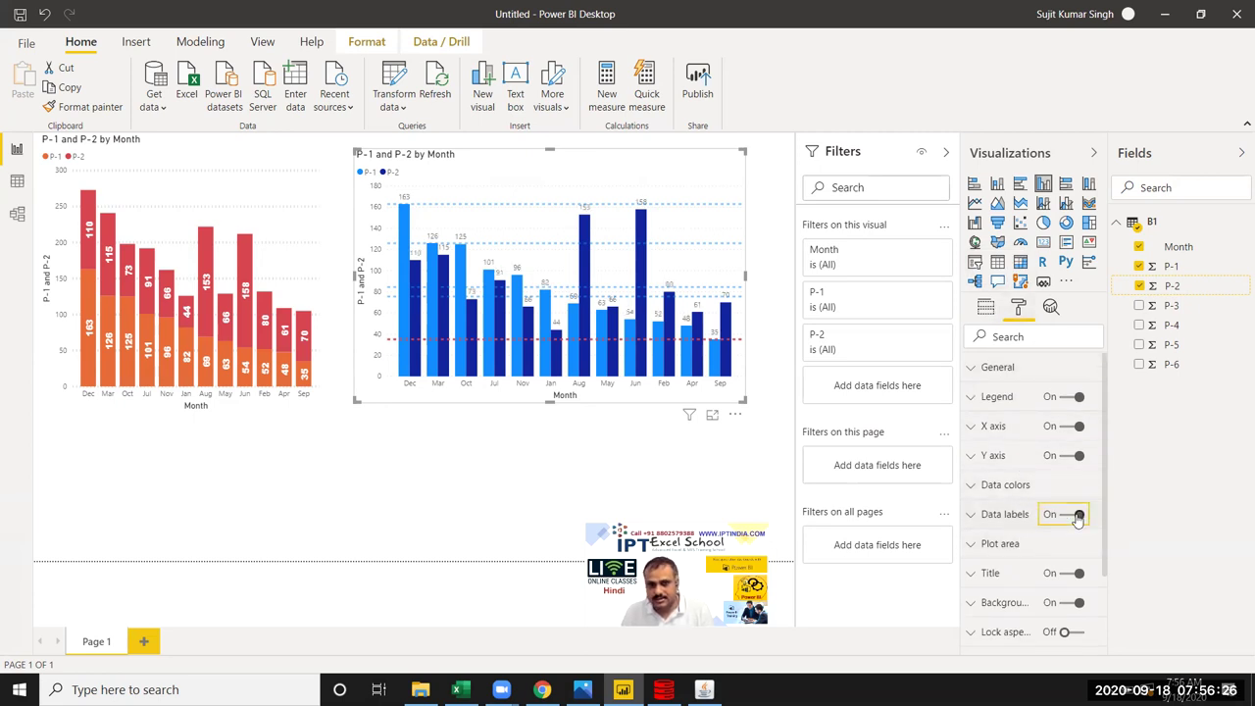
pyautogui.click(1009, 519)
pyautogui.click(990, 565)
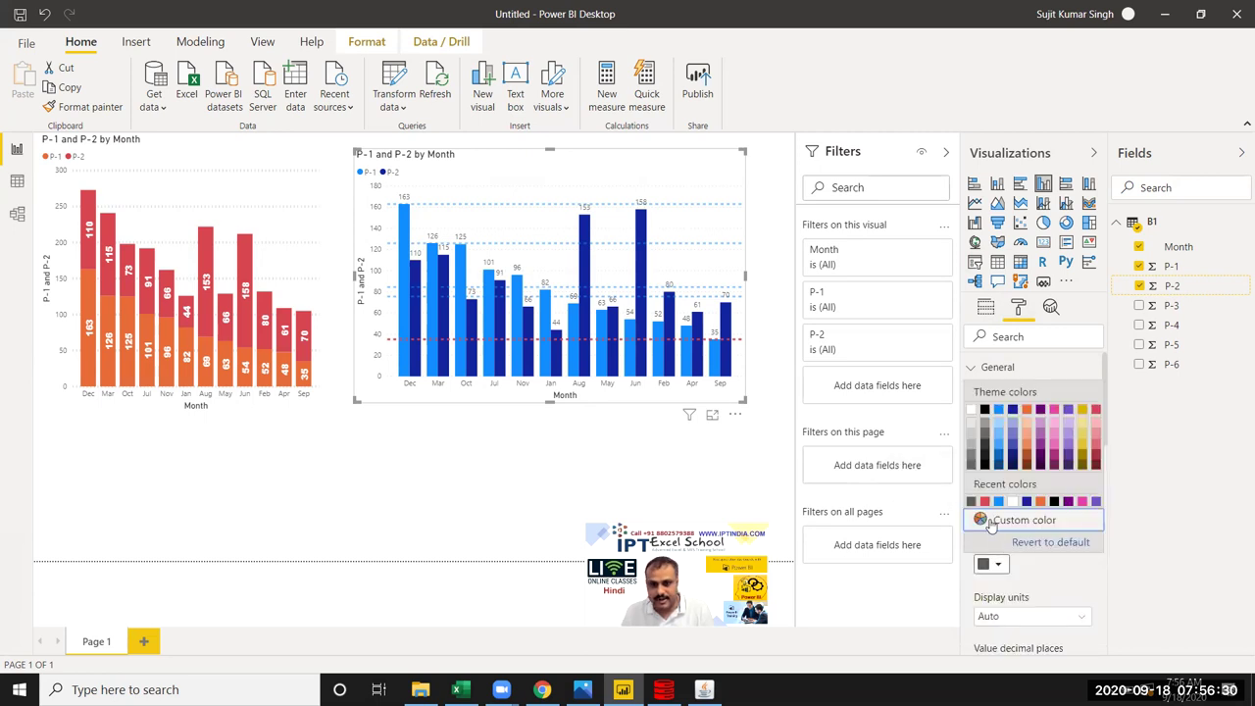
pyautogui.click(984, 410)
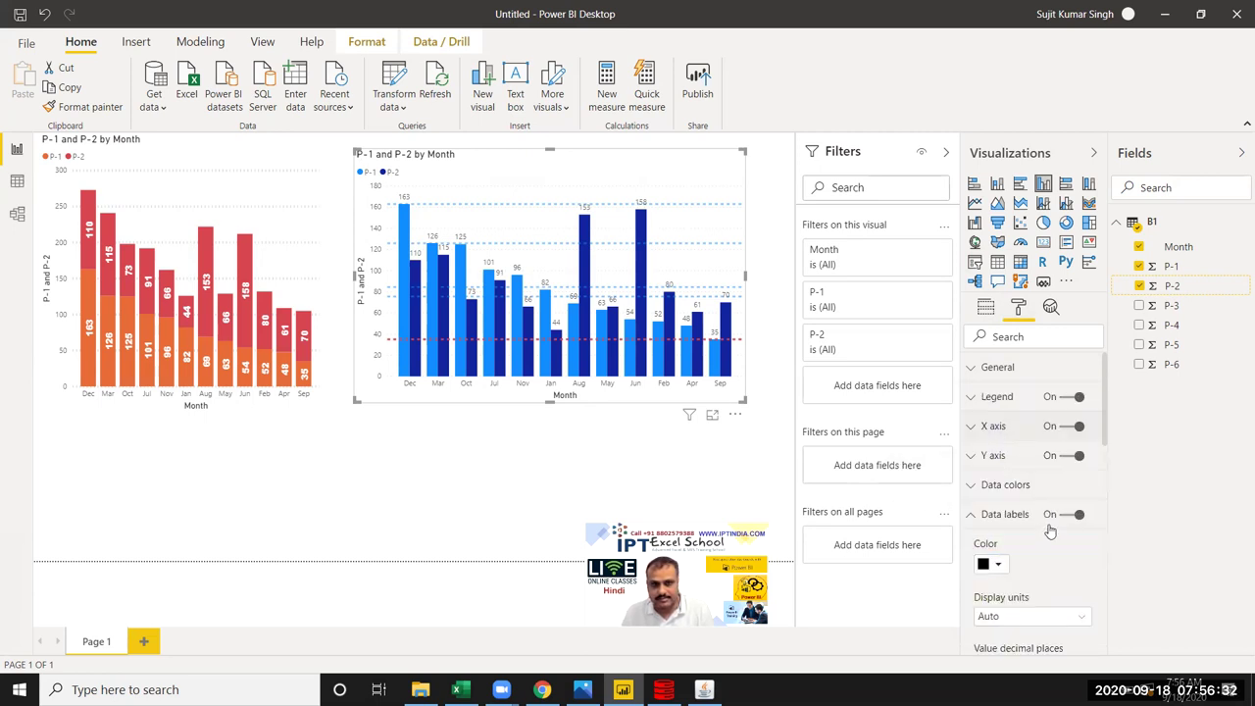
# Step: Set the data label font to Arial Black
pyautogui.scroll(-1, 1043, 565)
pyautogui.scroll(-2, 1042, 564)
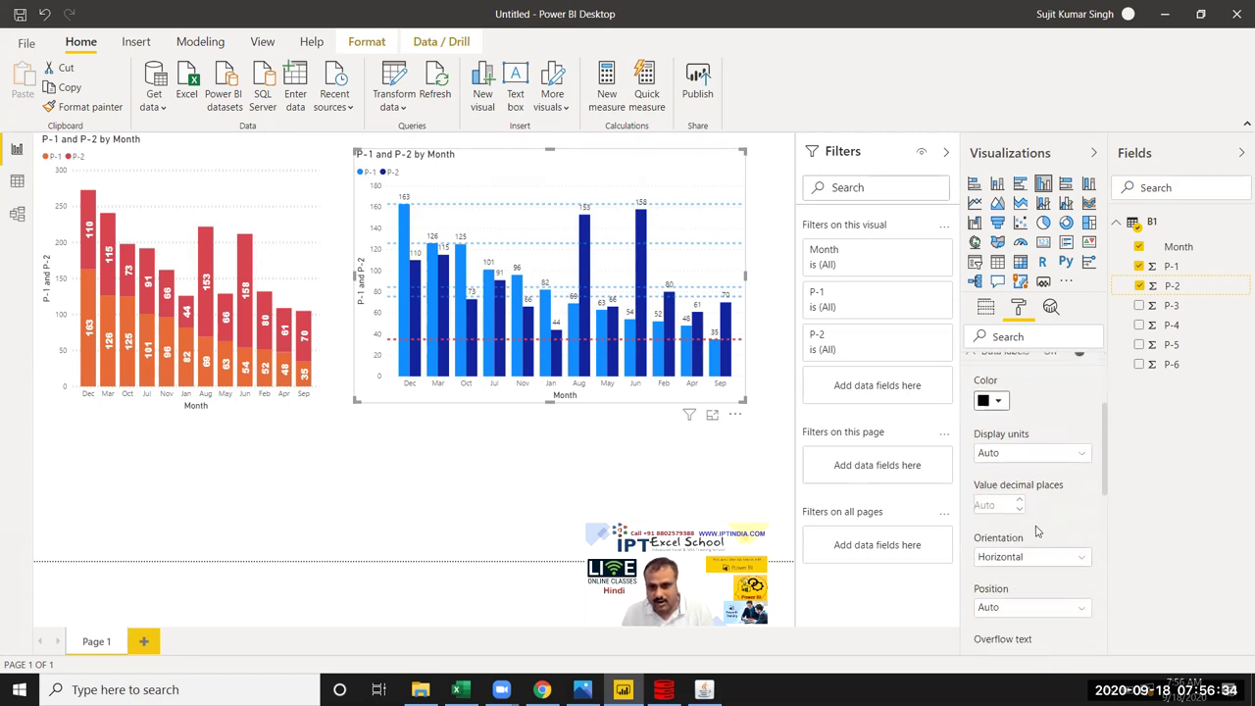
pyautogui.scroll(-3, 1031, 529)
pyautogui.scroll(-1, 1034, 532)
pyautogui.scroll(-1, 1037, 535)
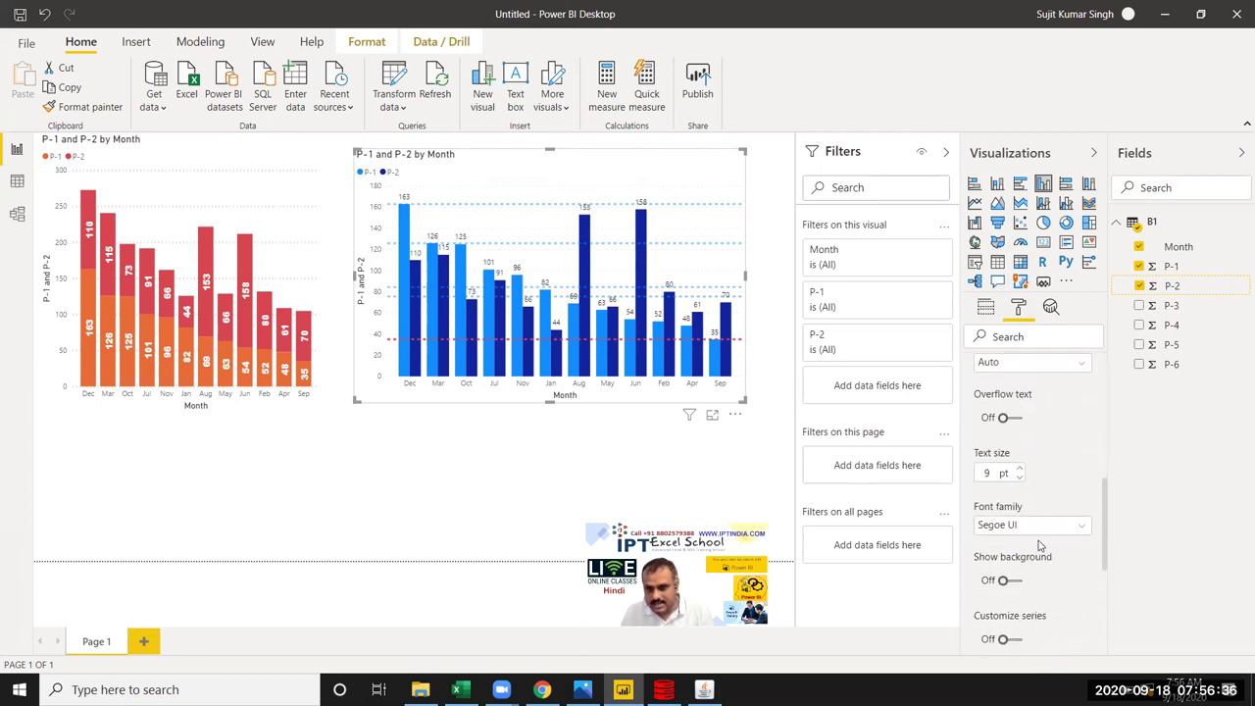
pyautogui.click(1038, 534)
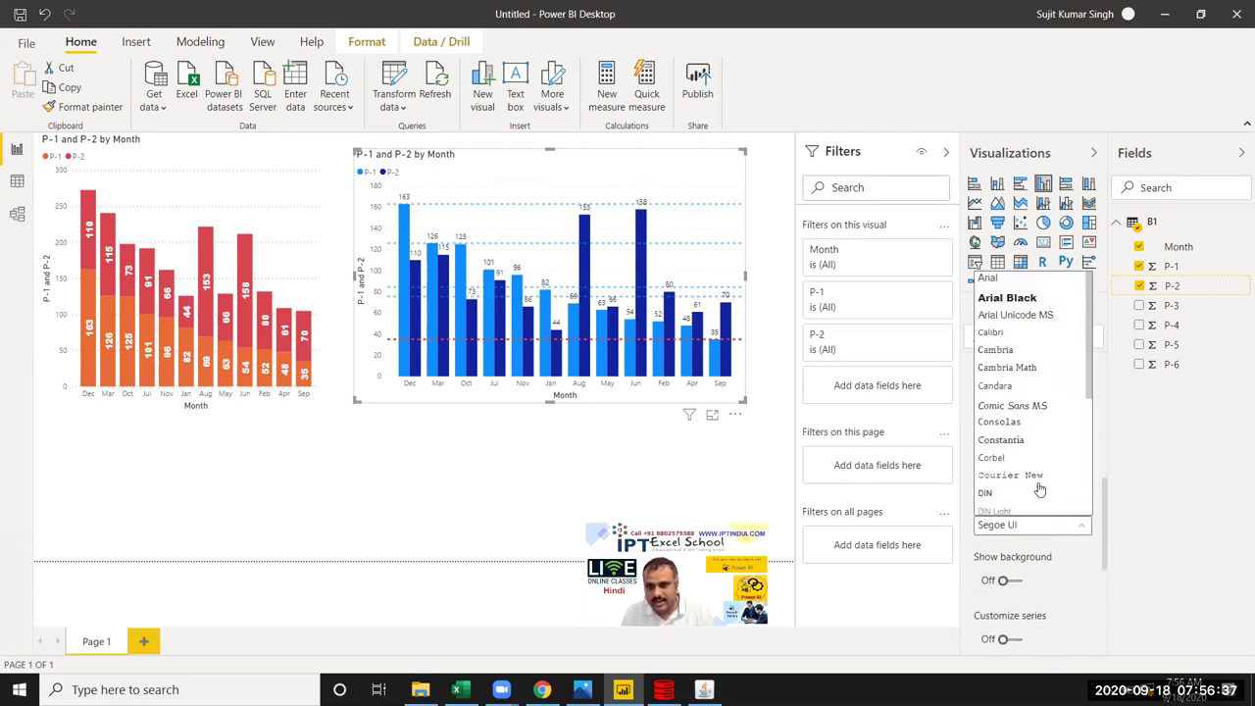
pyautogui.click(1019, 297)
# Step: Review the label position options without changing them, ending back on the Format settings
pyautogui.scroll(-2, 1063, 524)
pyautogui.scroll(-1, 1062, 520)
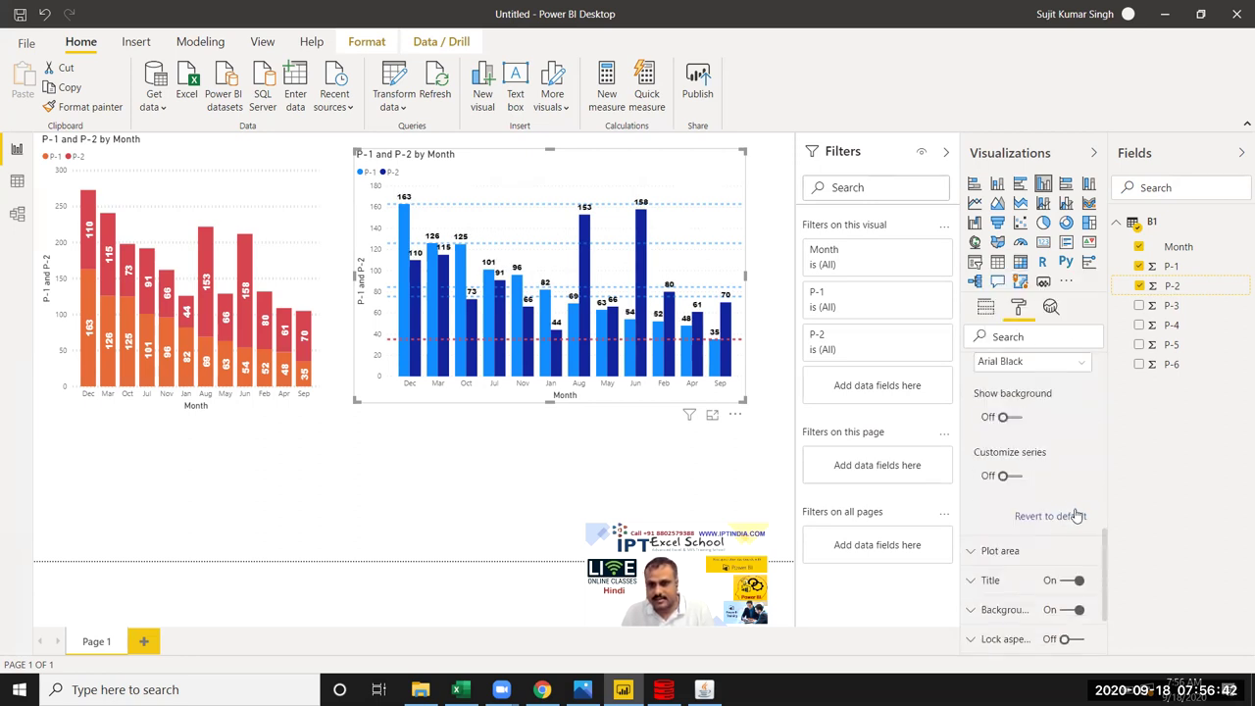
pyautogui.scroll(3, 1078, 515)
pyautogui.scroll(2, 1079, 514)
pyautogui.scroll(2, 1063, 549)
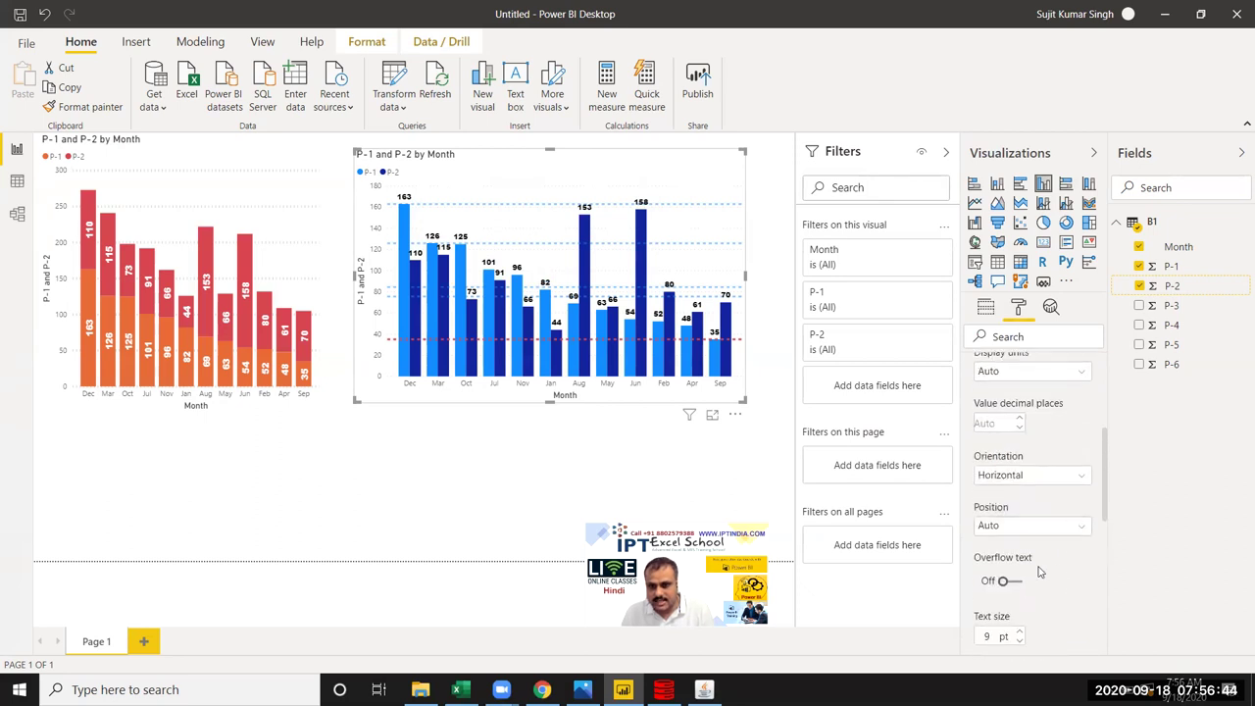
pyautogui.click(1028, 530)
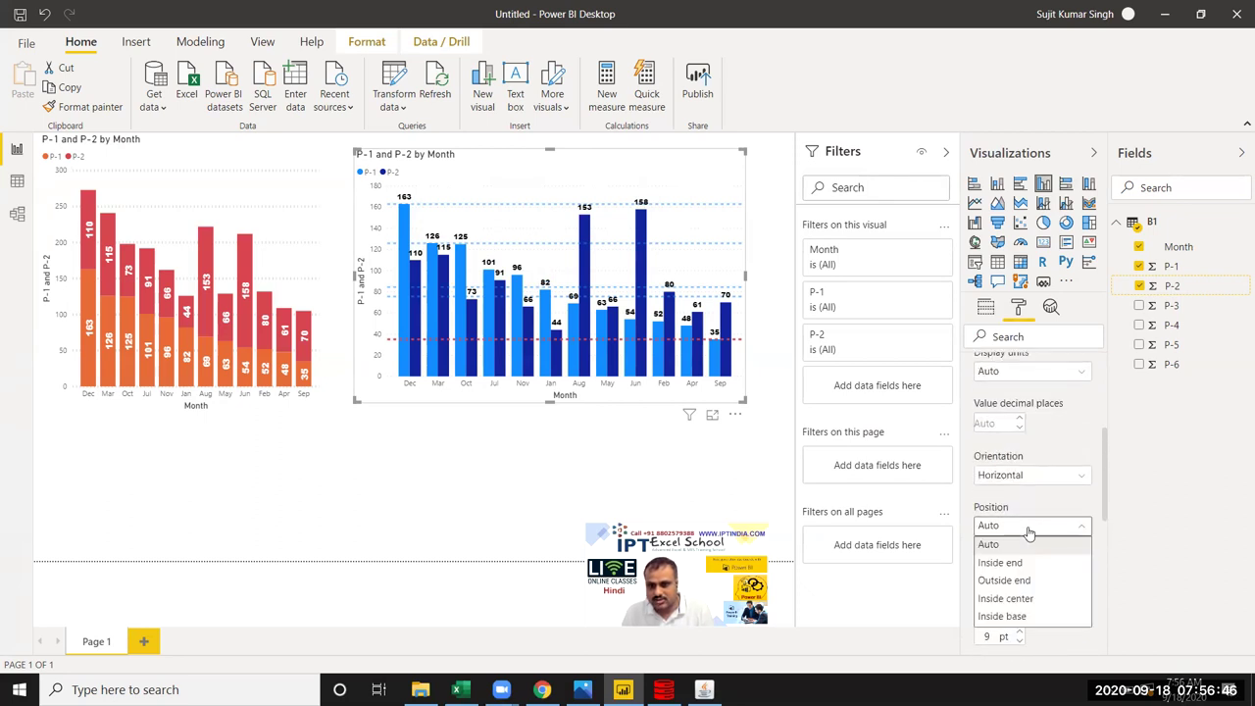
pyautogui.scroll(3, 1045, 495)
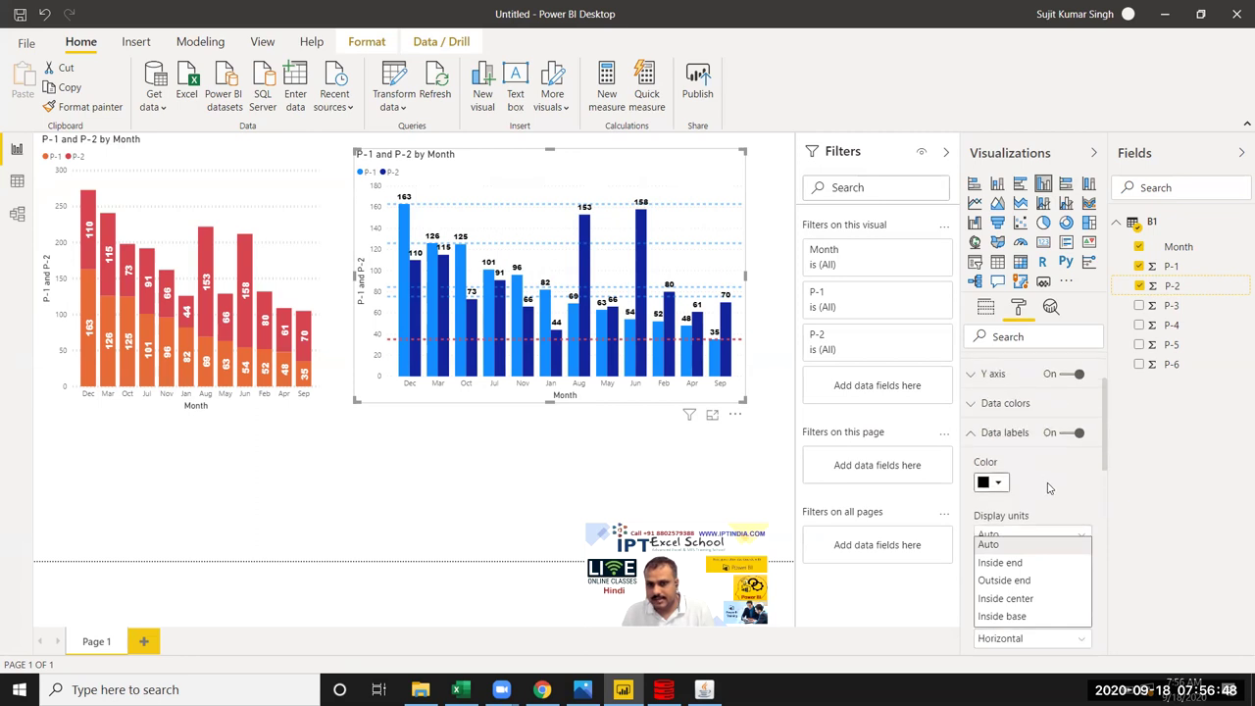
pyautogui.scroll(-2, 1046, 493)
pyautogui.scroll(-1, 1046, 493)
pyautogui.scroll(-2, 1046, 493)
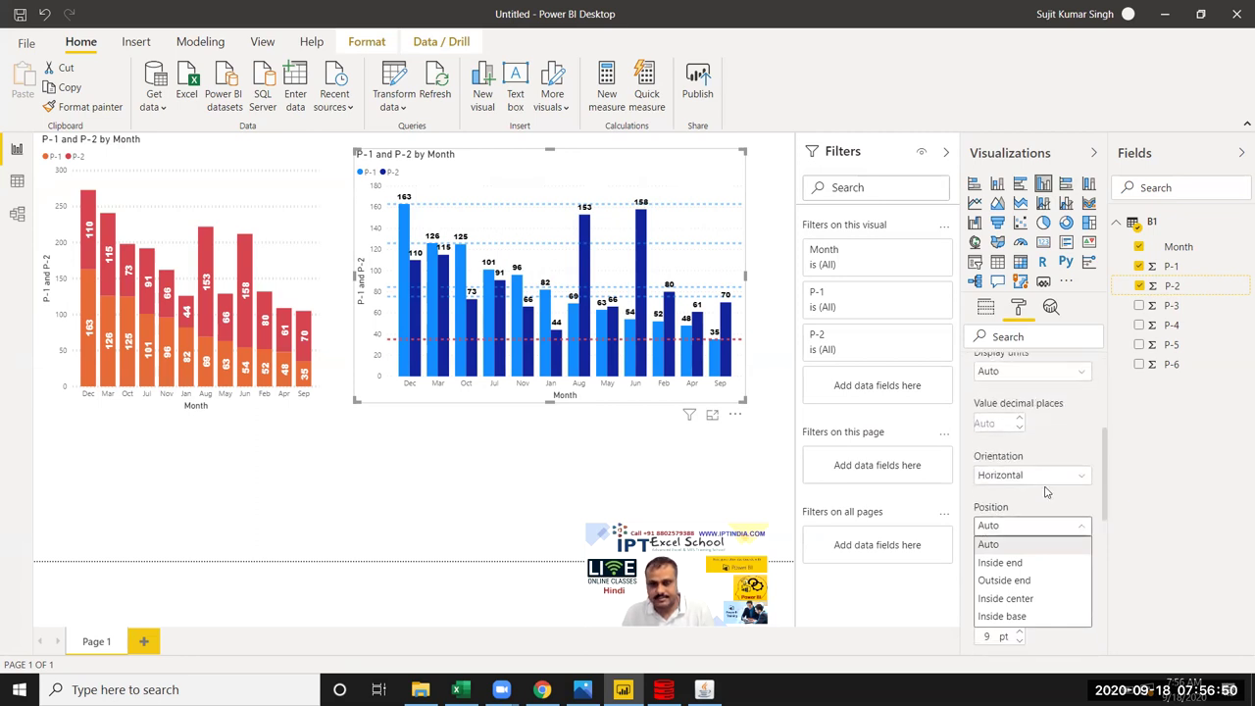
pyautogui.click(1054, 310)
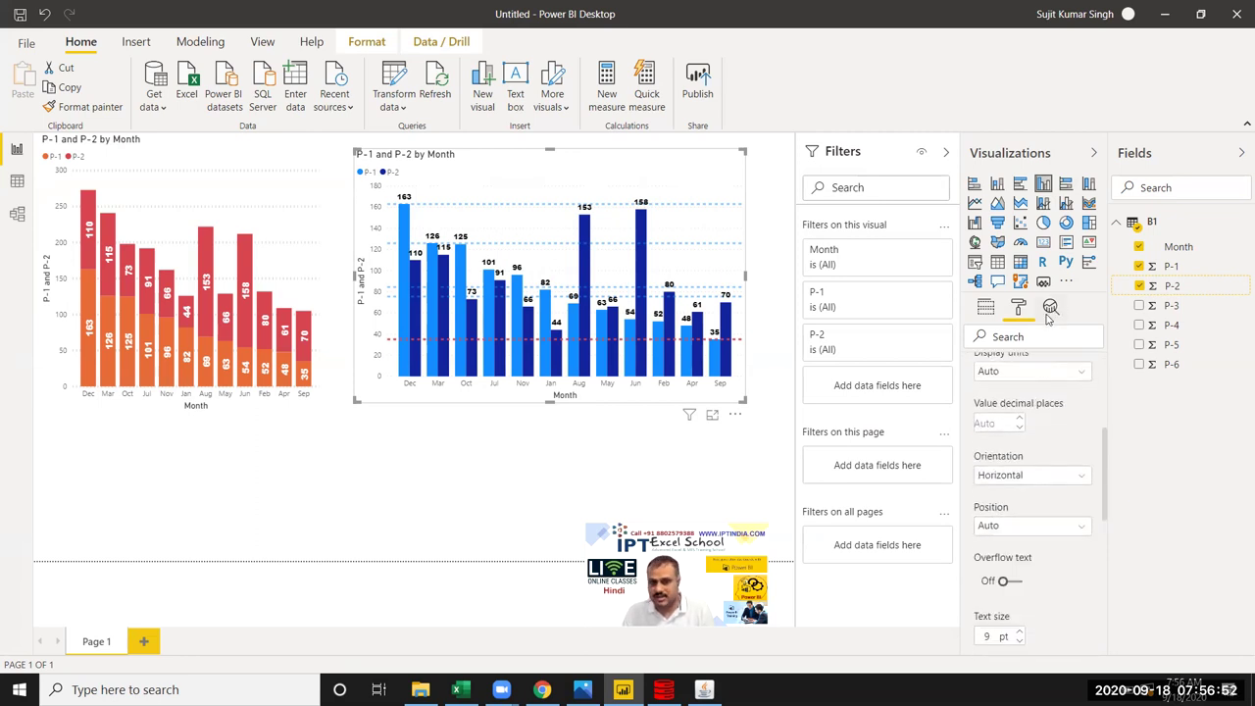
pyautogui.click(1048, 310)
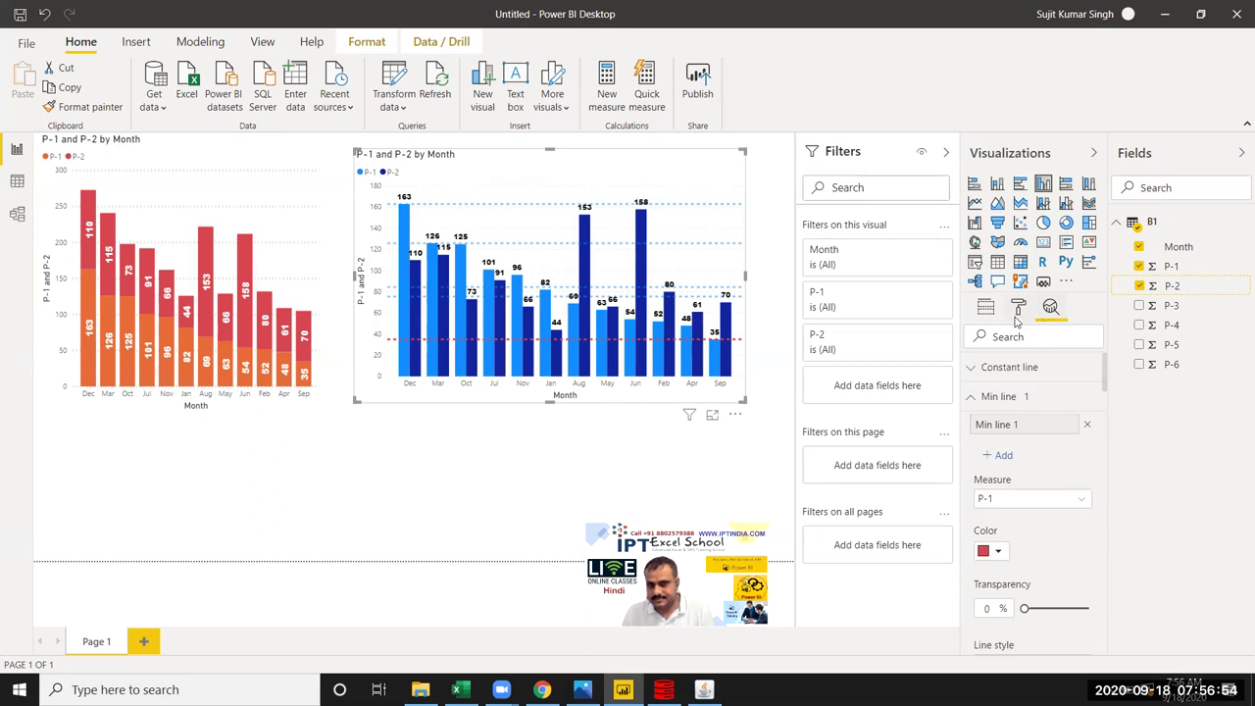
pyautogui.click(1017, 311)
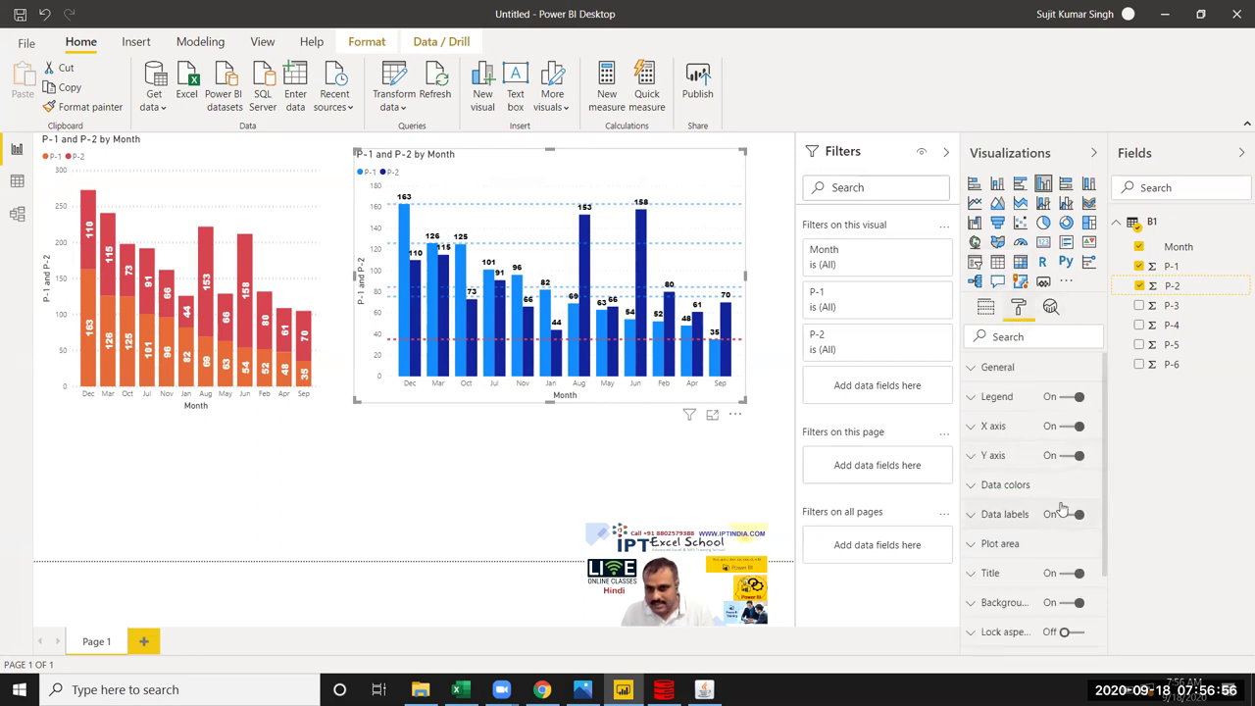
# Step: Delete the right-hand clustered column chart and the left stacked column chart
pyautogui.scroll(-1, 1061, 506)
pyautogui.scroll(-2, 1061, 505)
pyautogui.scroll(-1, 1062, 507)
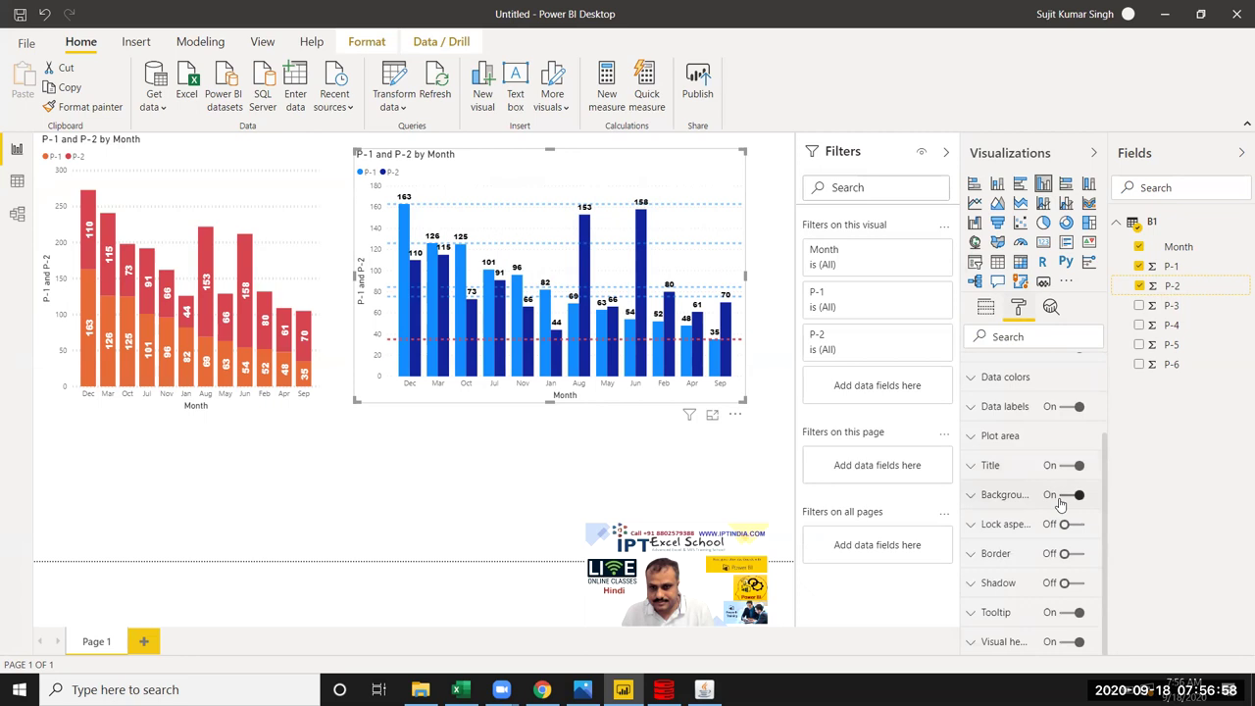
pyautogui.click(226, 450)
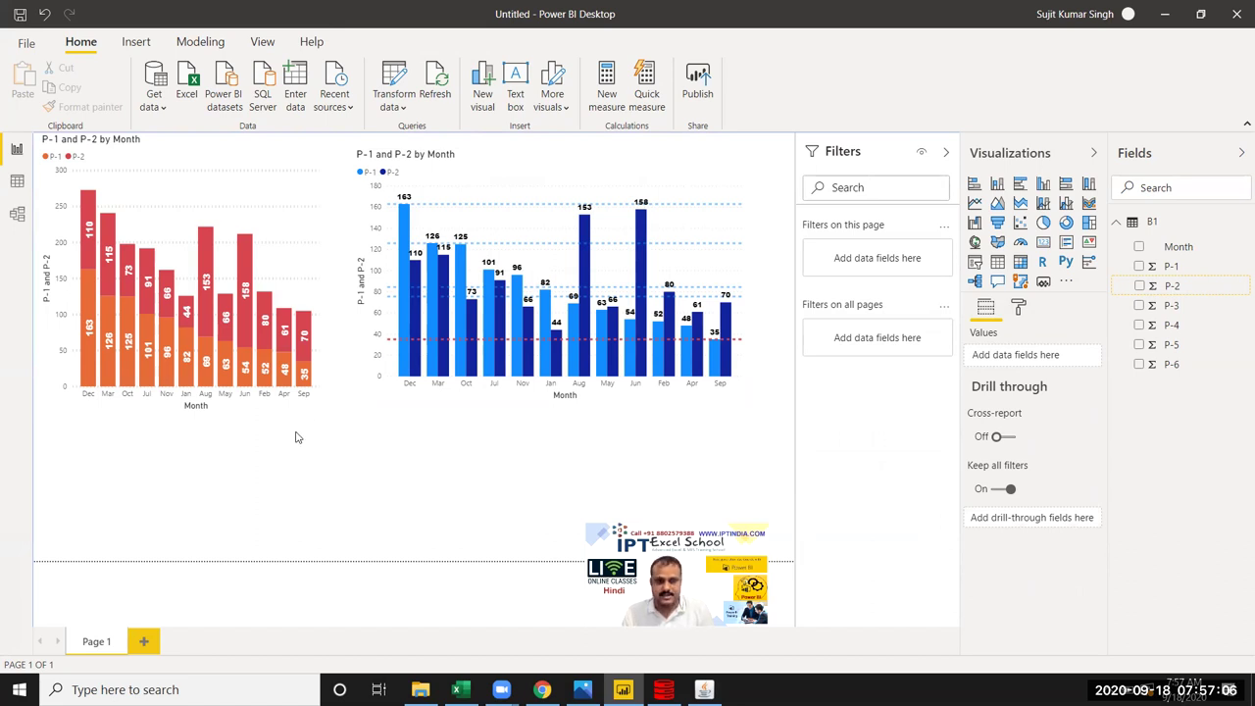
pyautogui.click(385, 397)
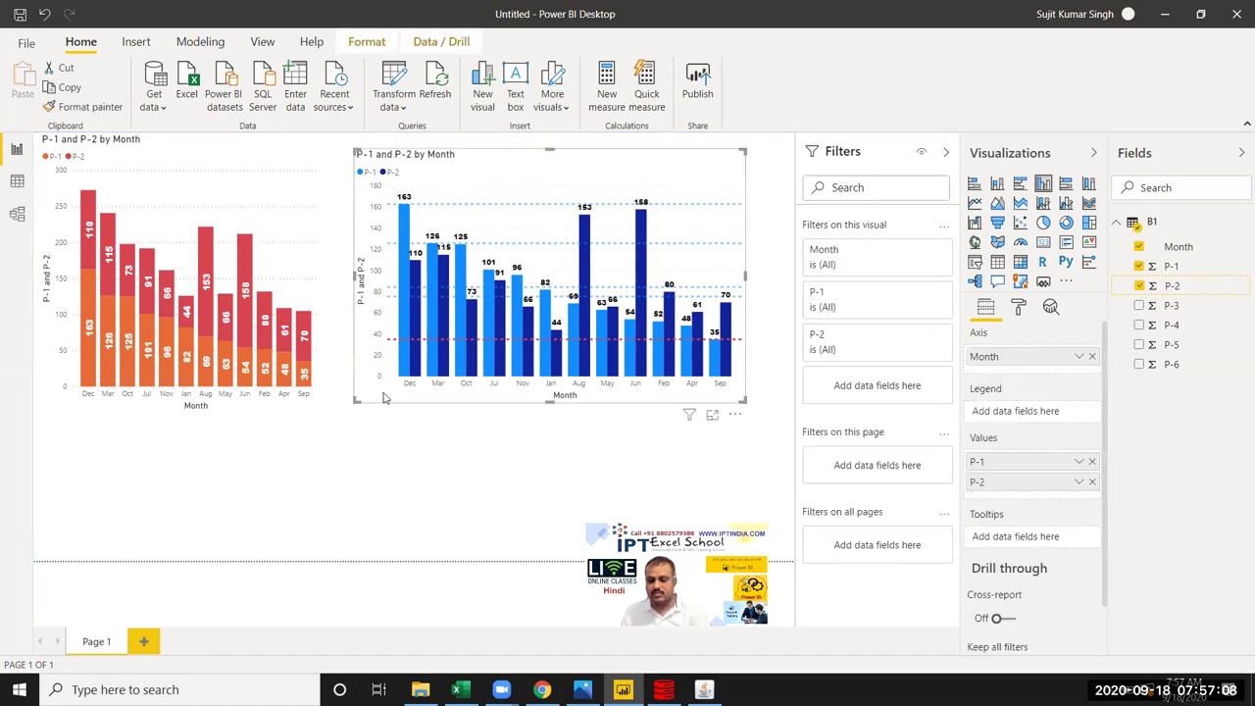
pyautogui.press('Delete')
pyautogui.click(322, 402)
pyautogui.press('Delete')
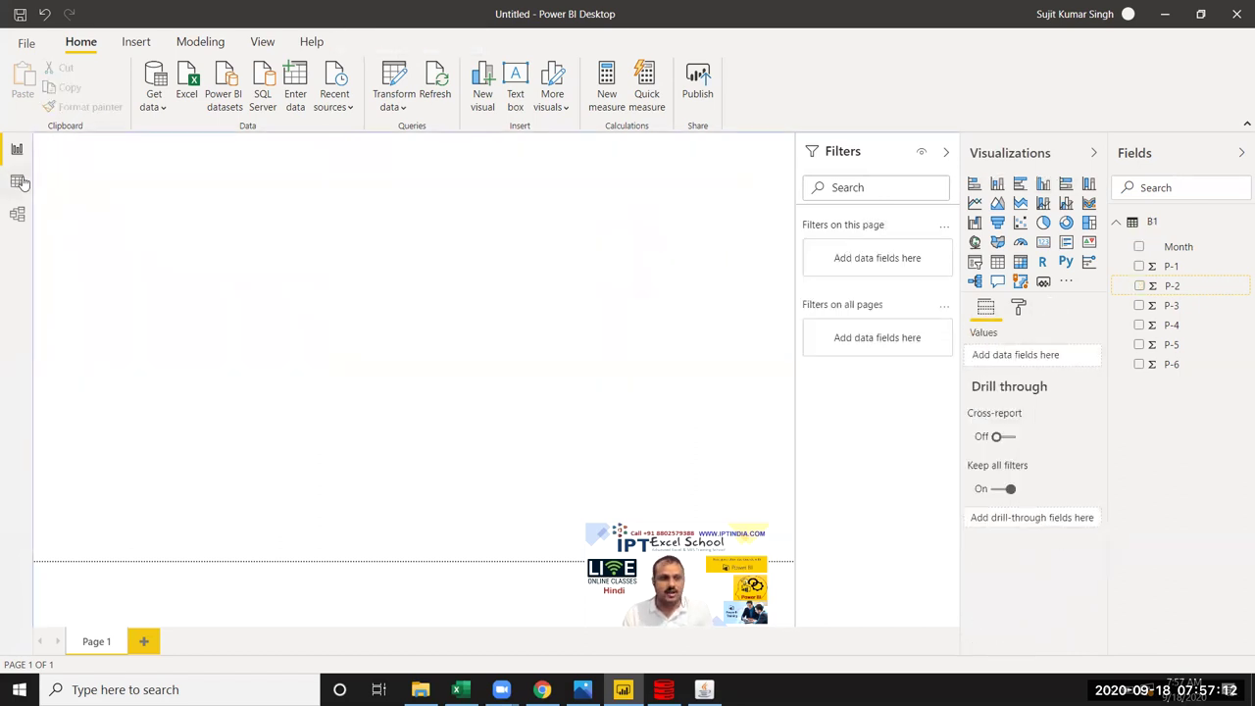
# Step: In Data view, create the calculated column P1% = B1[P-1]/70
pyautogui.click(17, 181)
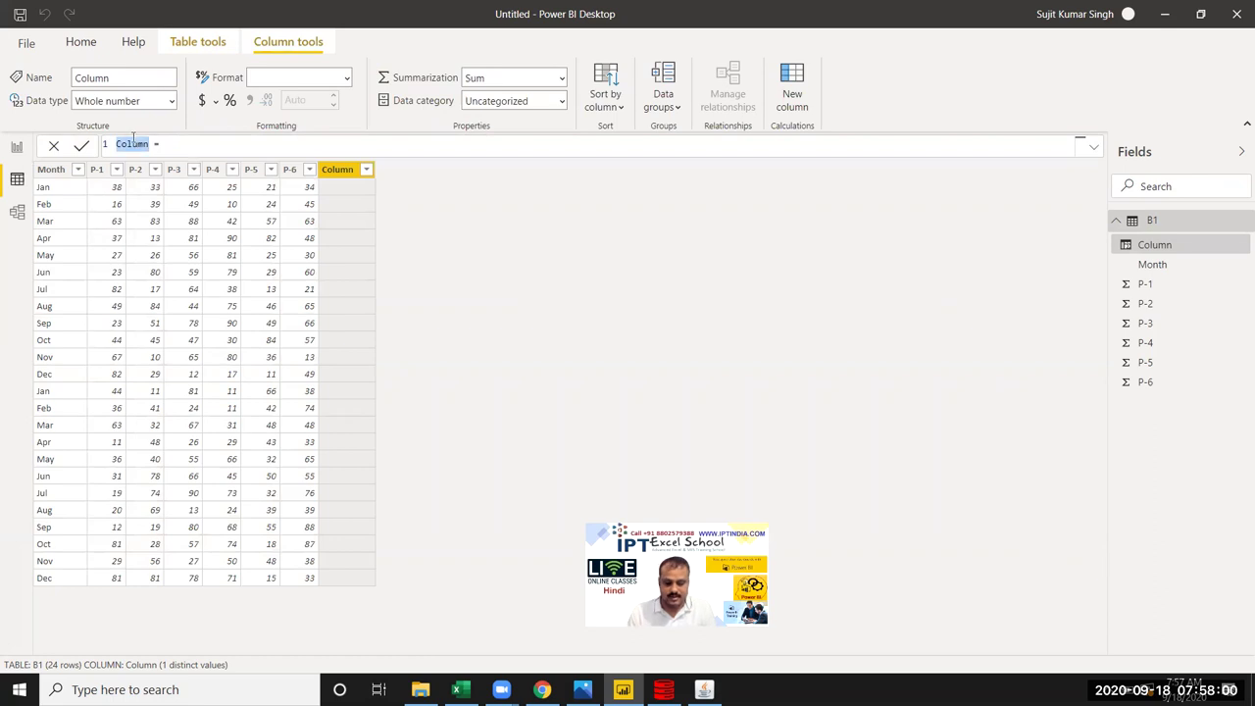
pyautogui.write('P1')
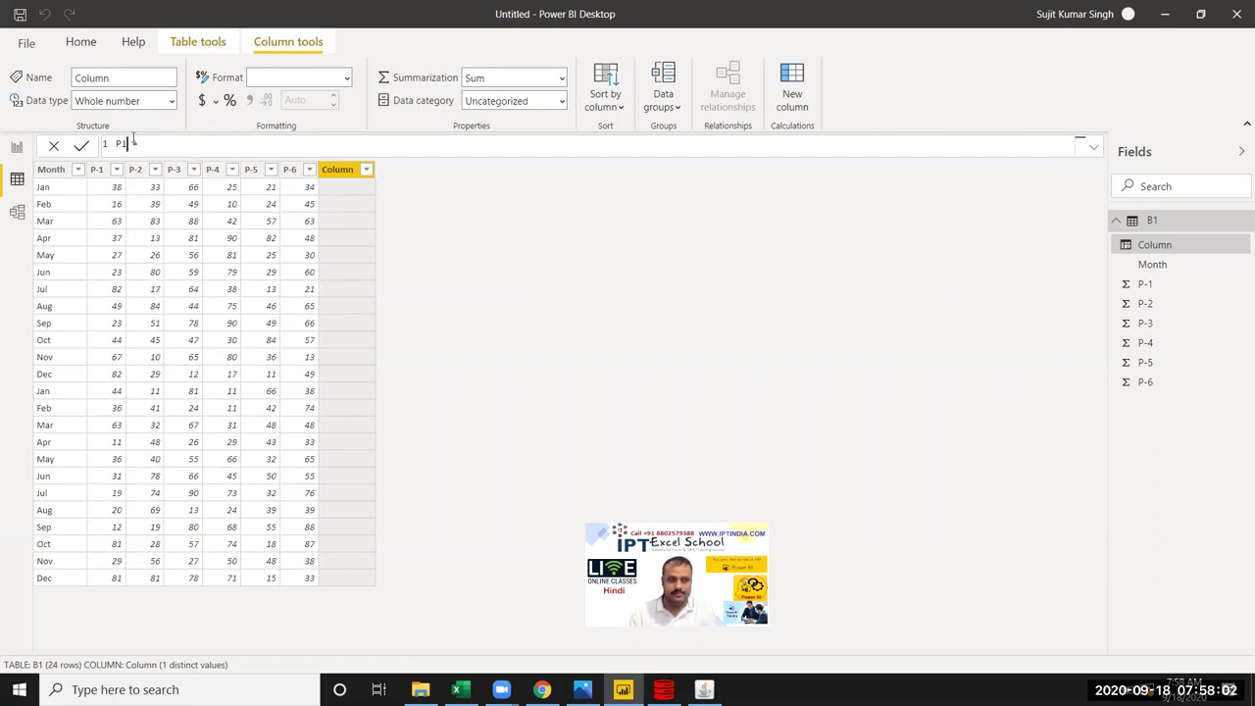
pyautogui.write('% =')
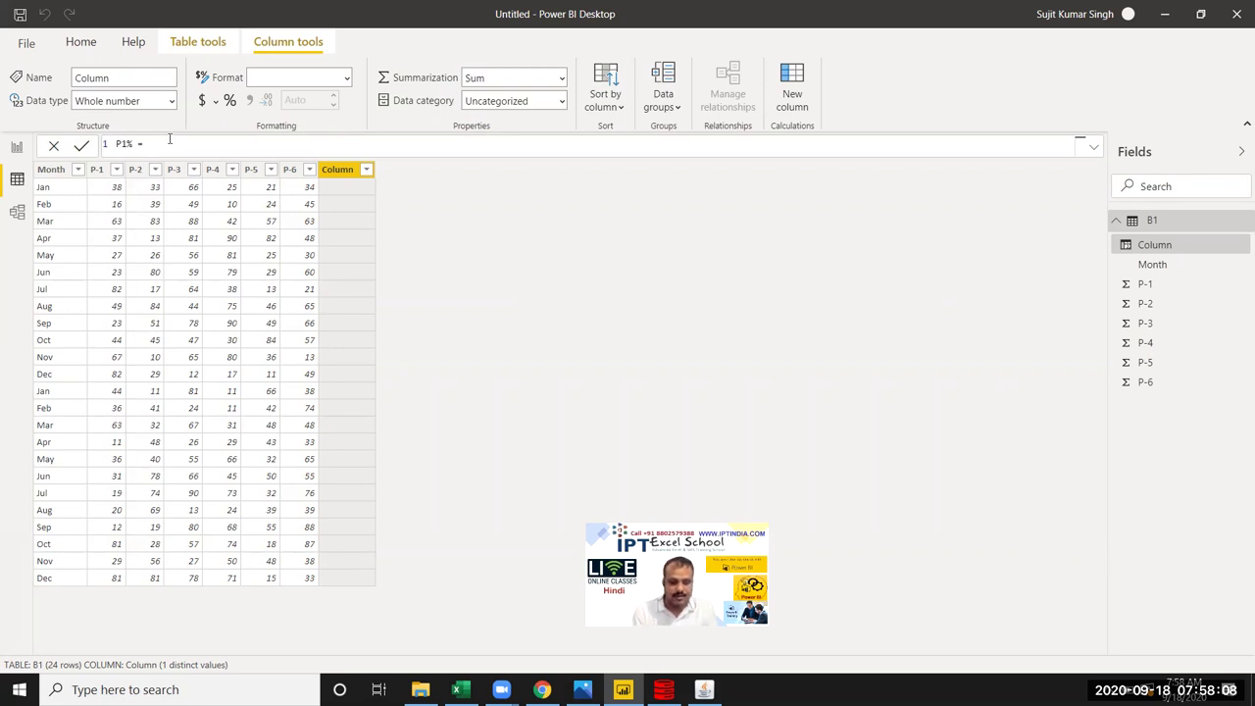
pyautogui.write(' p1/')
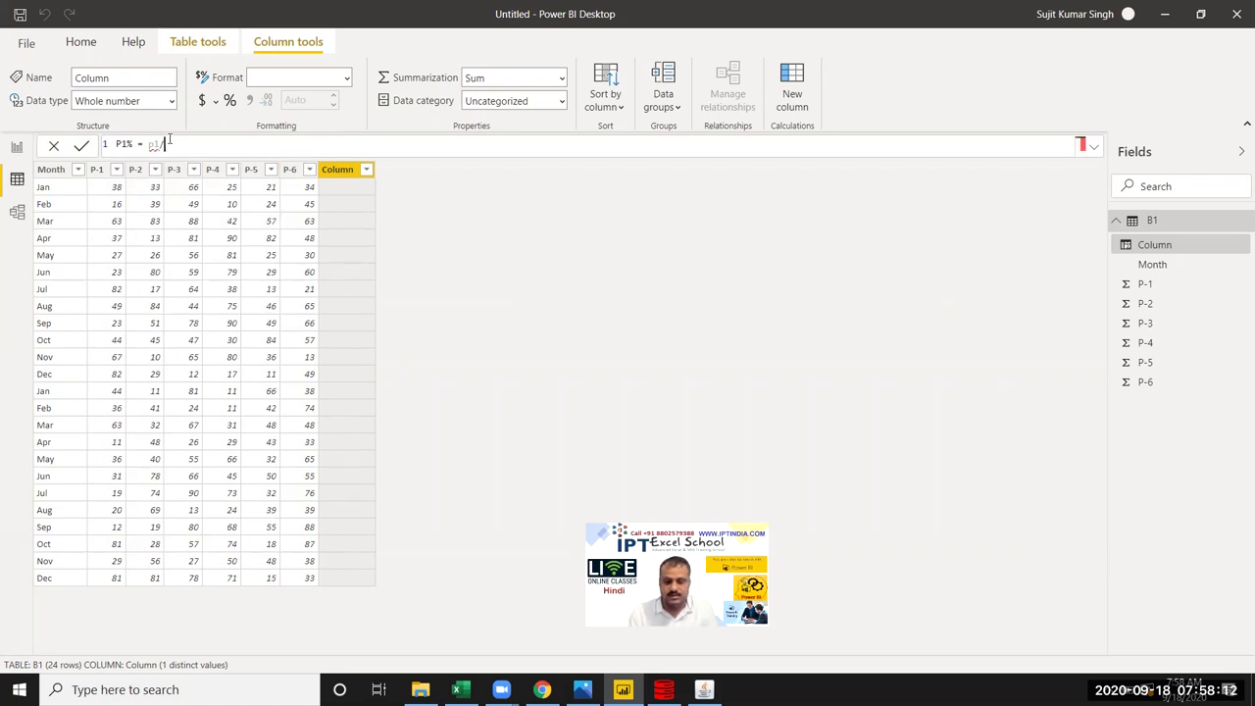
pyautogui.press('BackSpace')
pyautogui.press('BackSpace')
pyautogui.write('-')
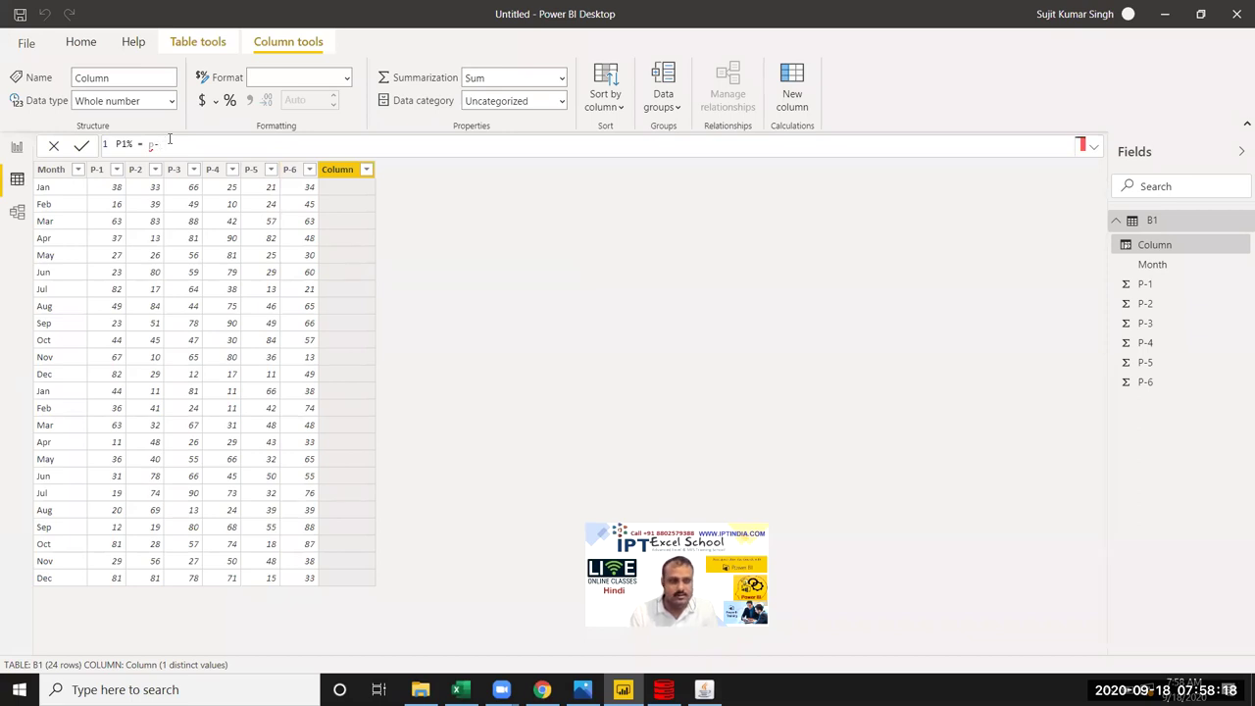
pyautogui.press('BackSpace')
pyautogui.press('BackSpace')
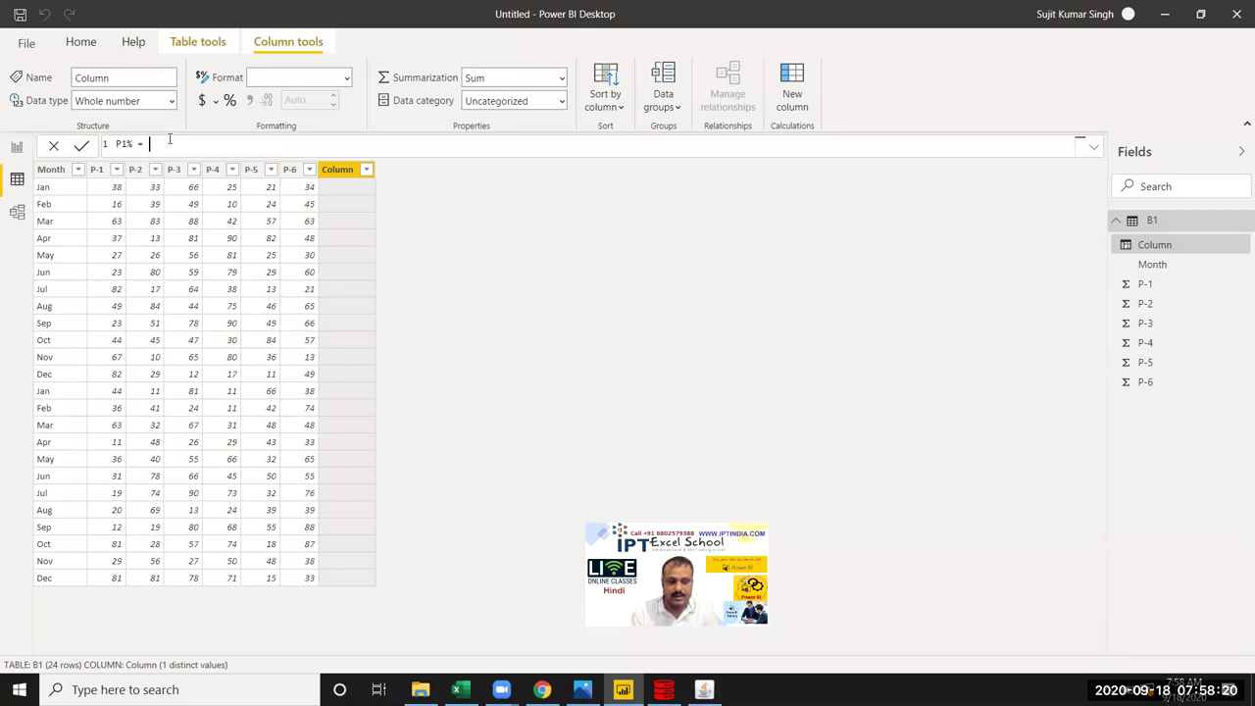
pyautogui.write('p')
pyautogui.press('Up')
pyautogui.press('Up')
pyautogui.press('Up')
pyautogui.press('Up')
pyautogui.press('Up')
pyautogui.press('Tab')
pyautogui.write('/70')
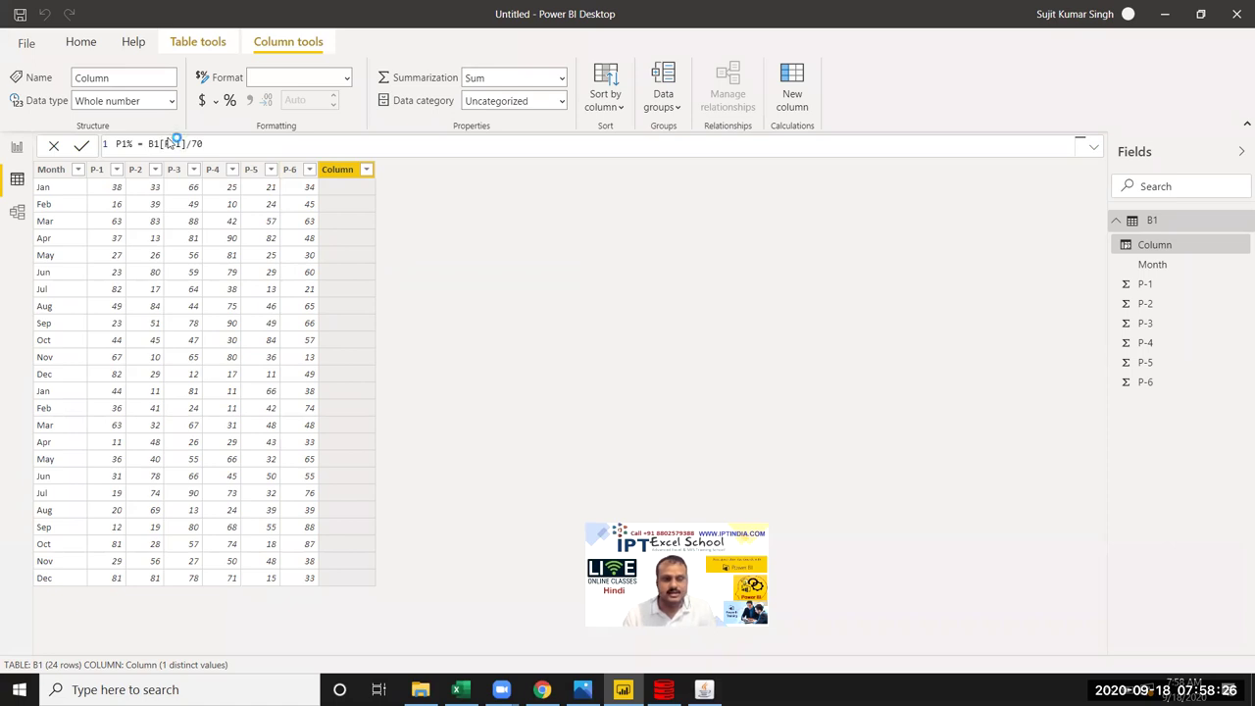
pyautogui.press('Return')
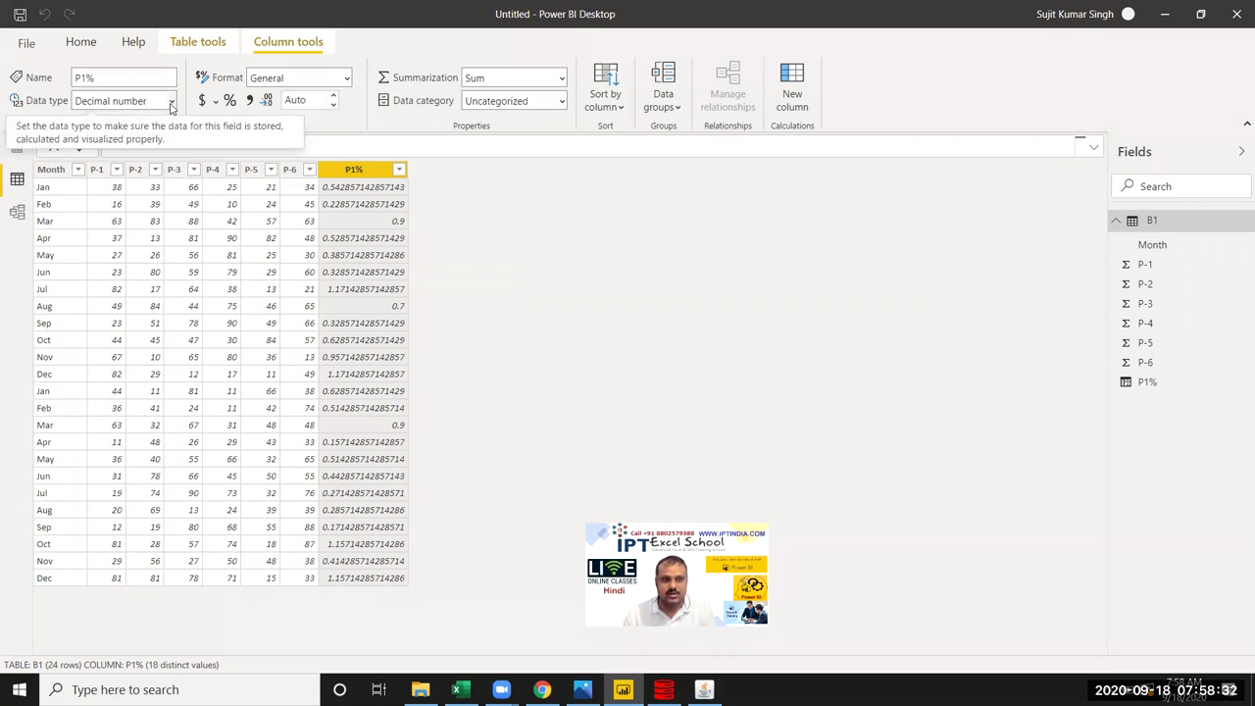
# Step: Format P1% as Percentage with 2 decimals, keeping Decimal number, then return to Report view
pyautogui.click(172, 102)
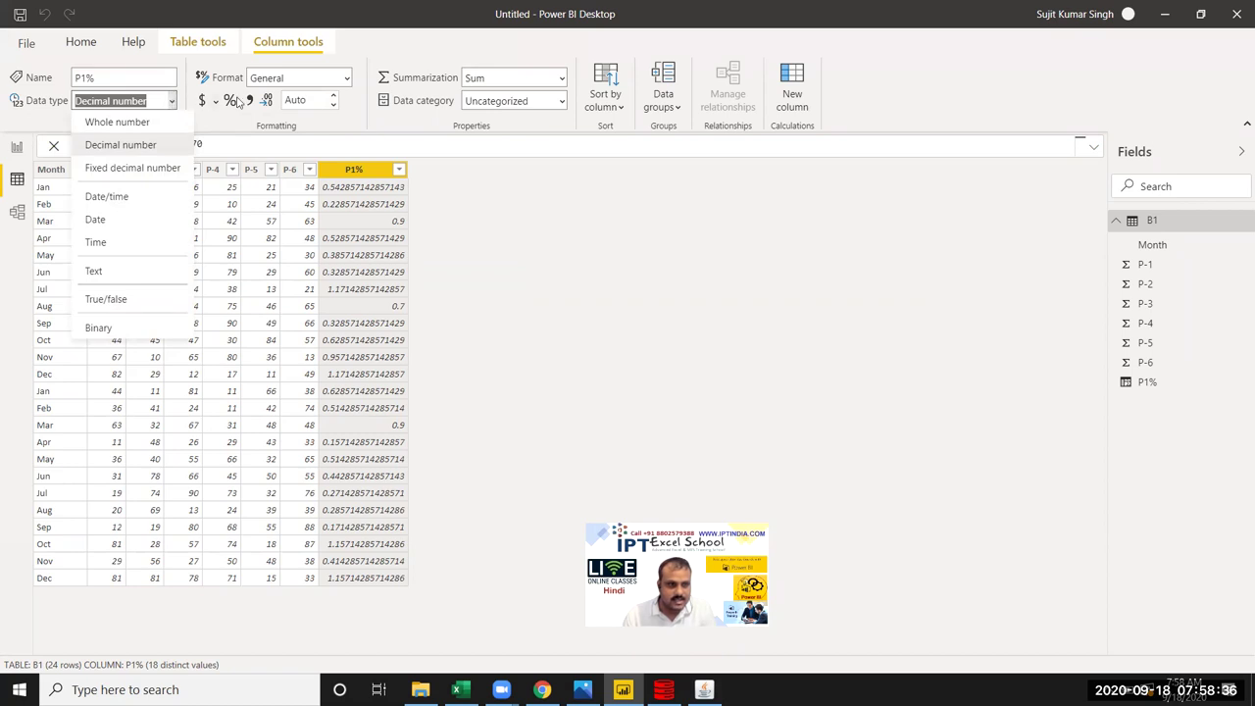
pyautogui.click(428, 124)
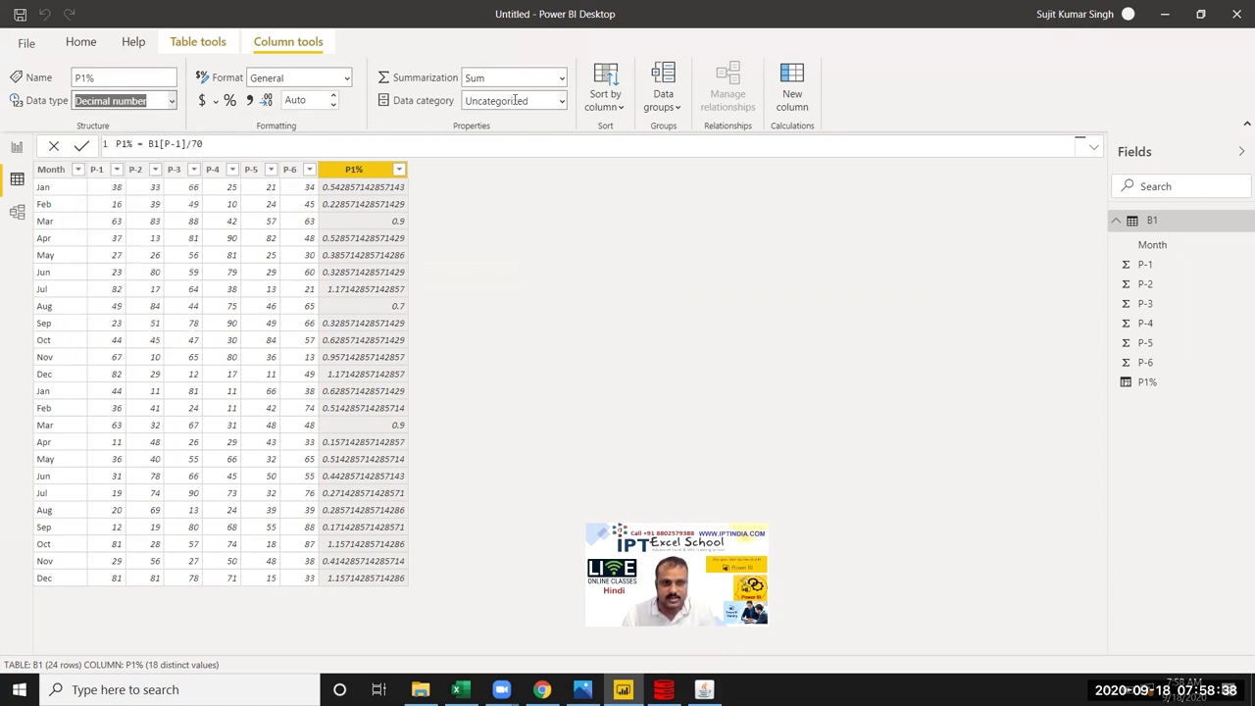
pyautogui.click(559, 102)
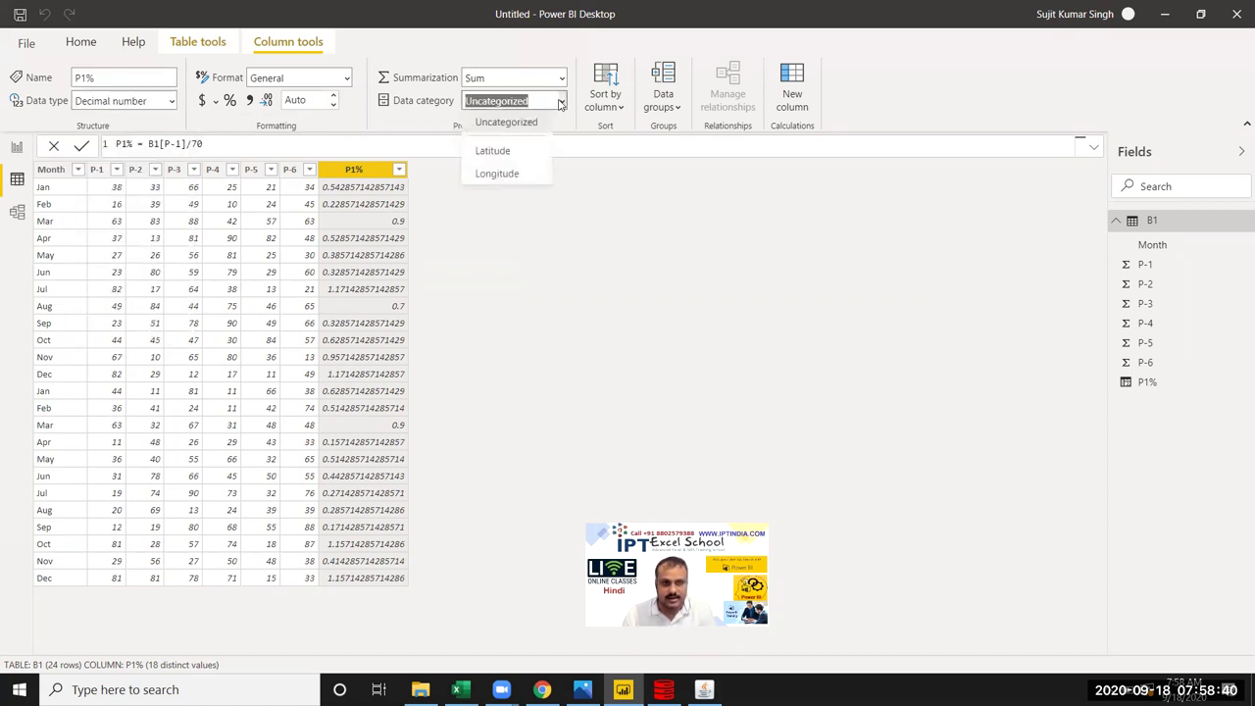
pyautogui.click(383, 118)
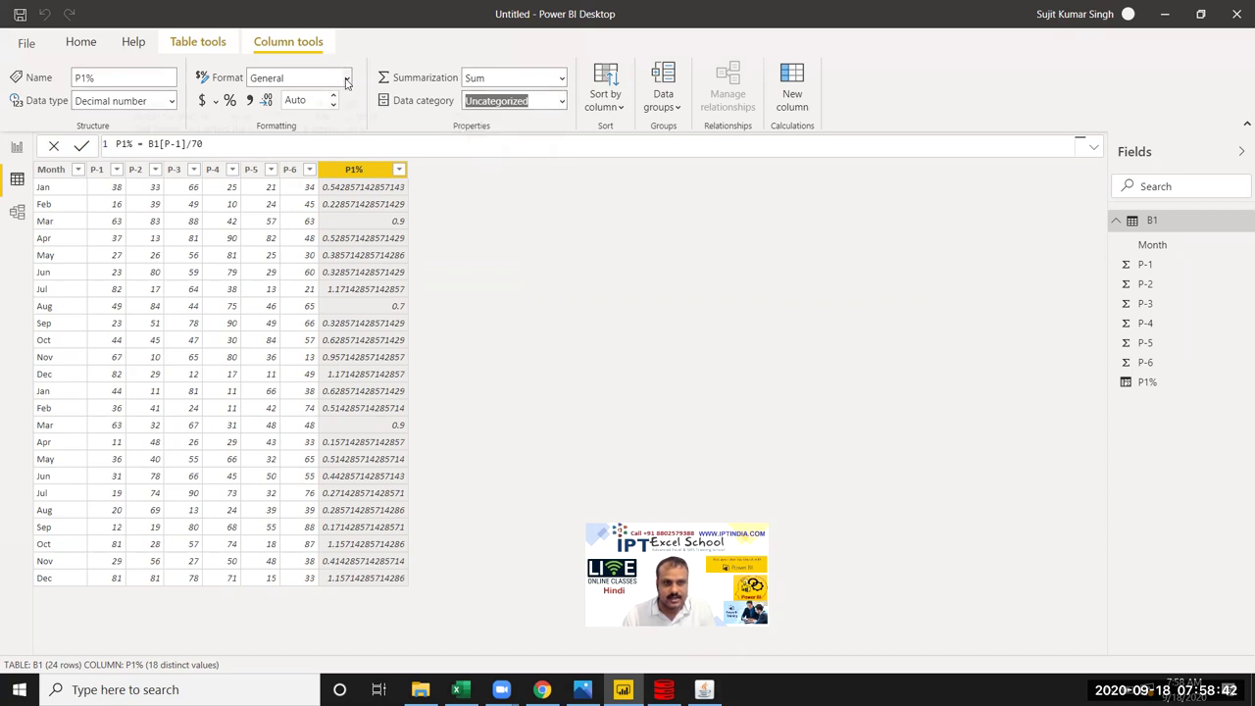
pyautogui.click(347, 82)
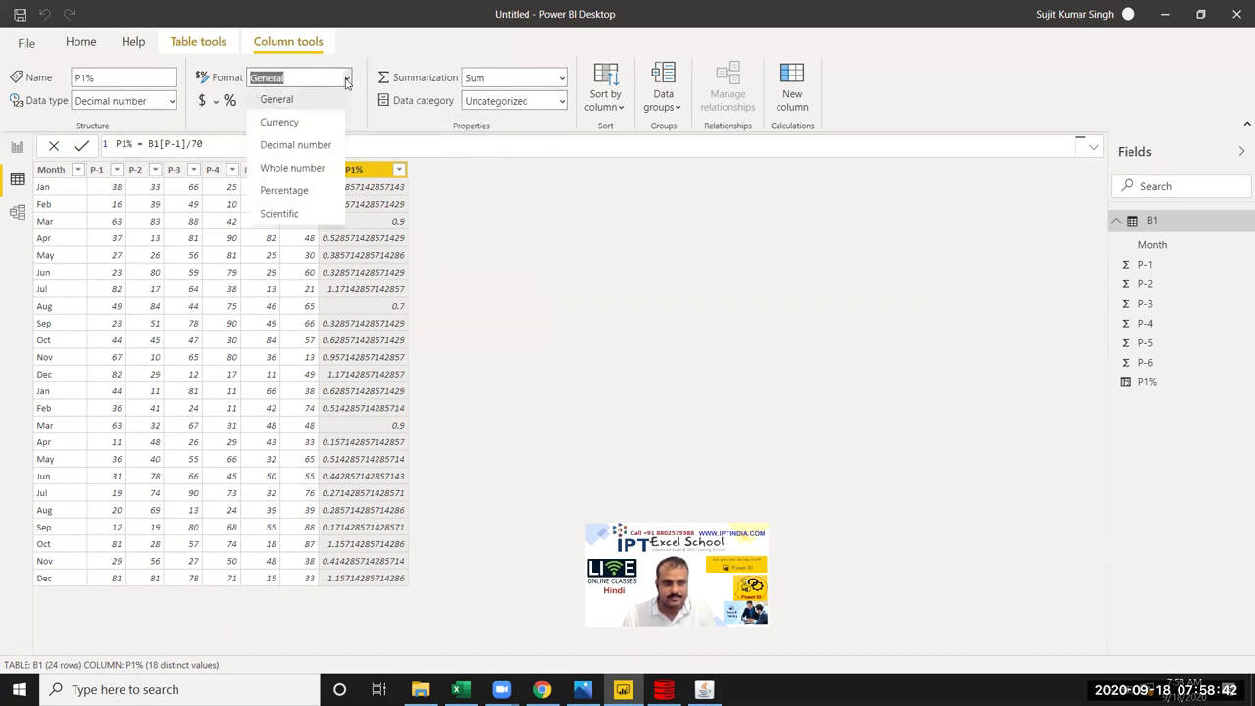
pyautogui.click(312, 194)
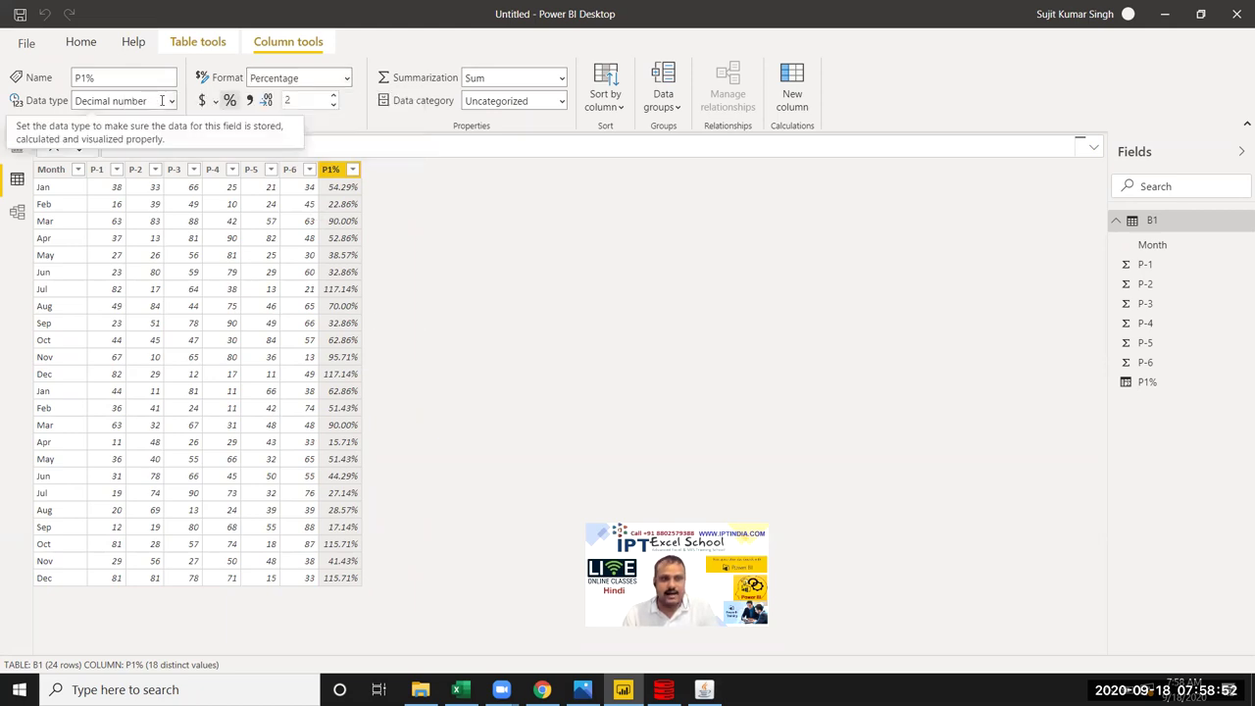
pyautogui.click(169, 101)
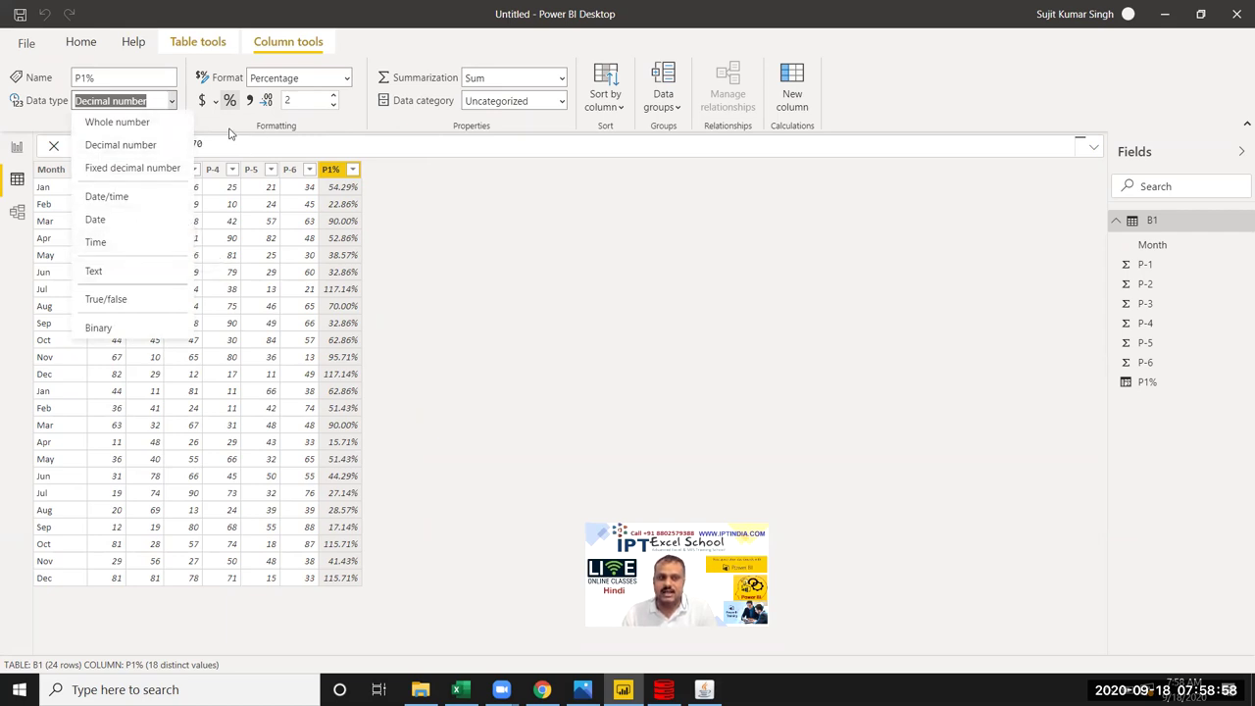
pyautogui.click(252, 100)
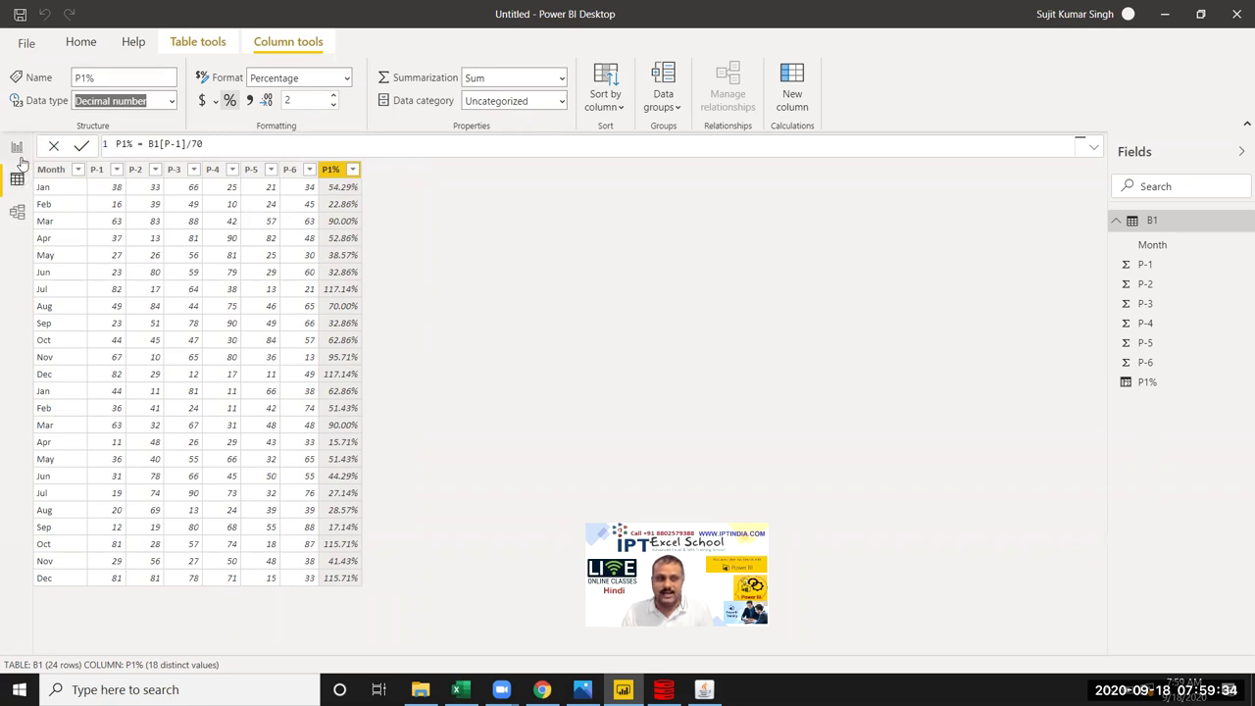
pyautogui.click(17, 149)
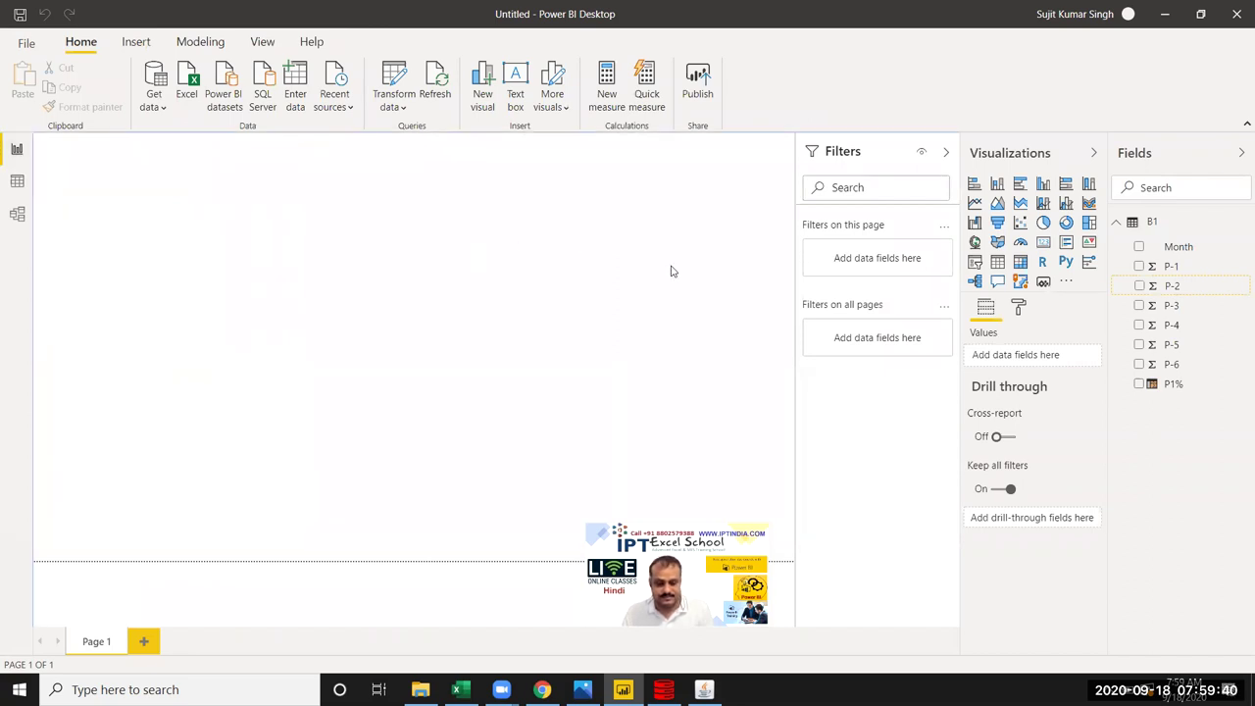
# Step: Add a chart at the left, enlarge it and convert it to a clustered bar chart
pyautogui.click(1045, 194)
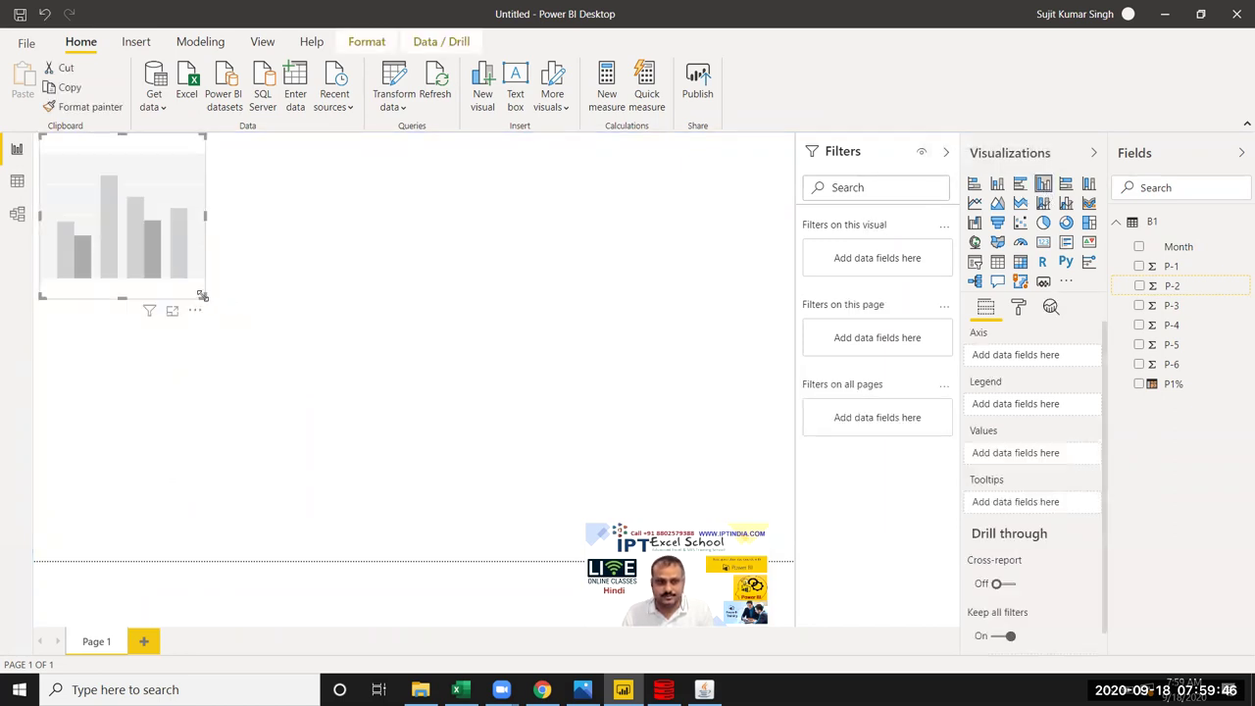
pyautogui.moveTo(202, 295); pyautogui.dragTo(296, 418)
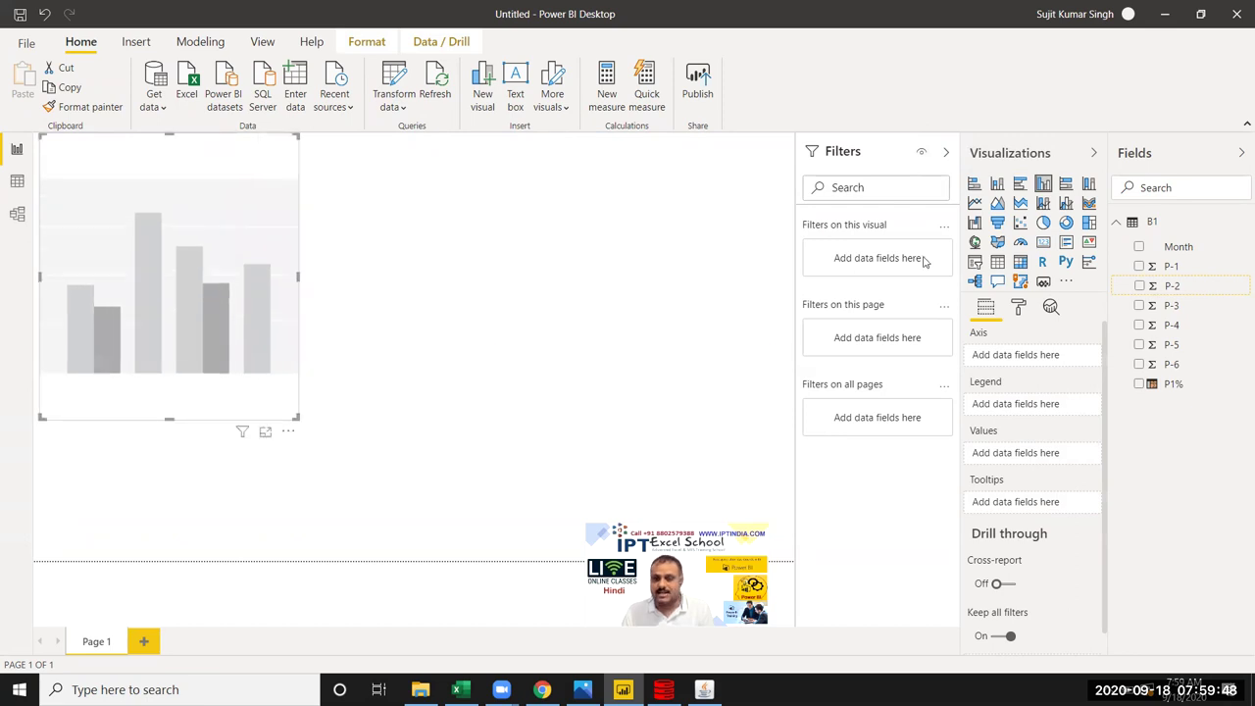
pyautogui.click(1021, 186)
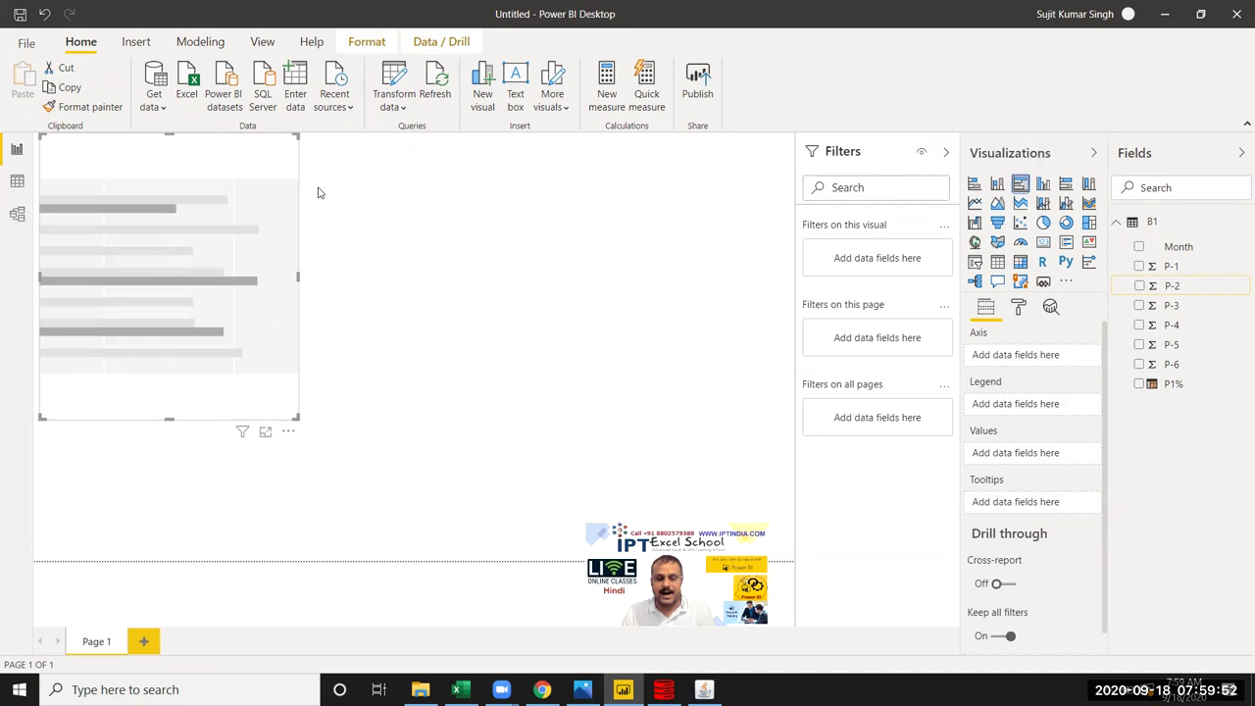
pyautogui.click(612, 221)
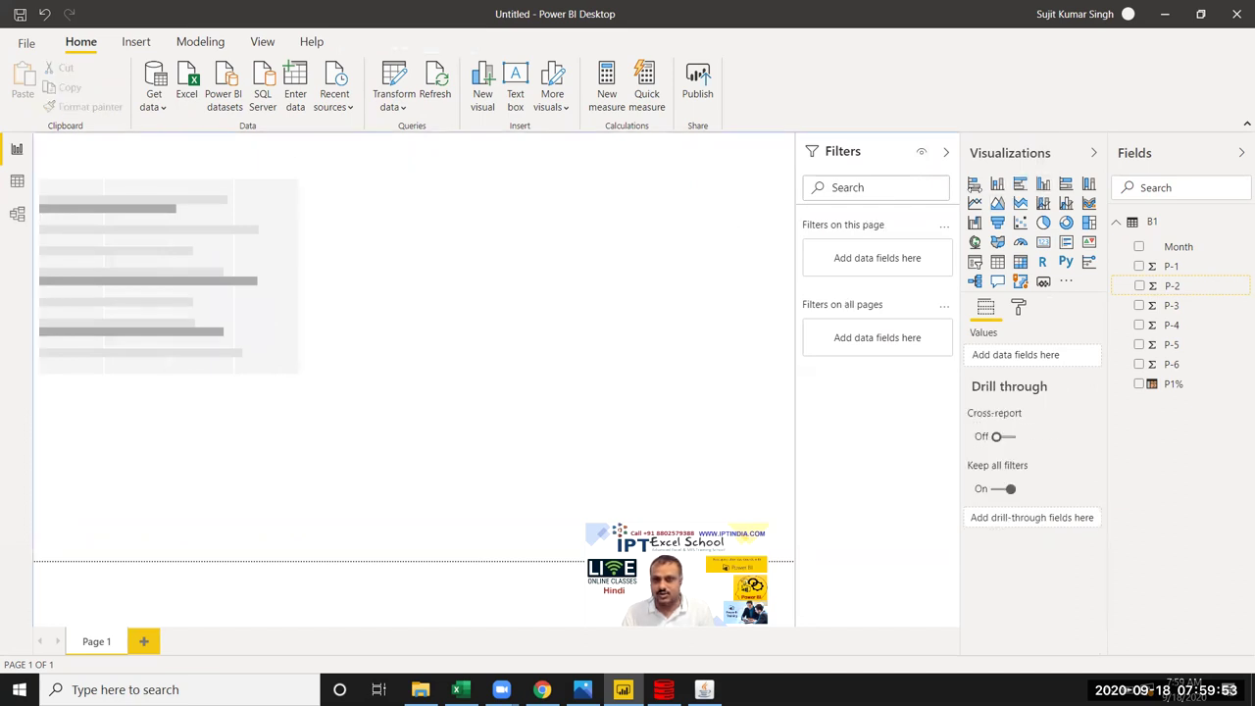
# Step: Add a second clustered column chart, move it to the upper middle and enlarge it
pyautogui.click(1045, 187)
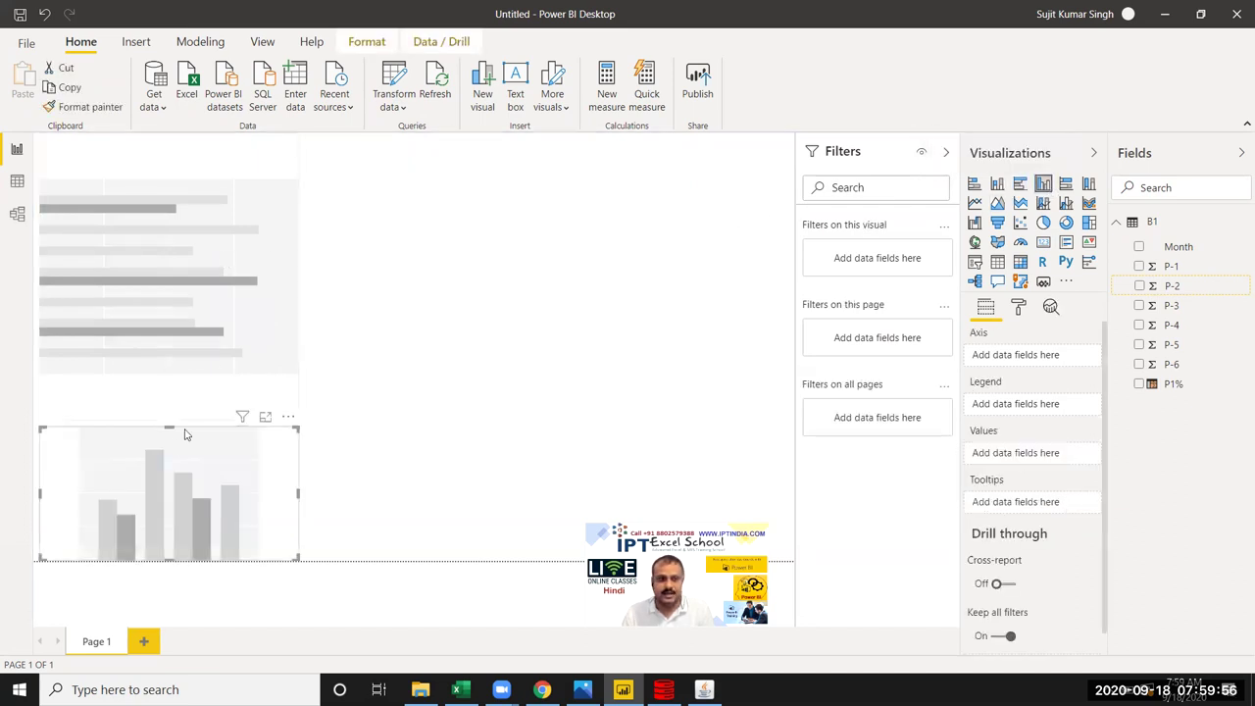
pyautogui.moveTo(53, 441); pyautogui.dragTo(366, 170)
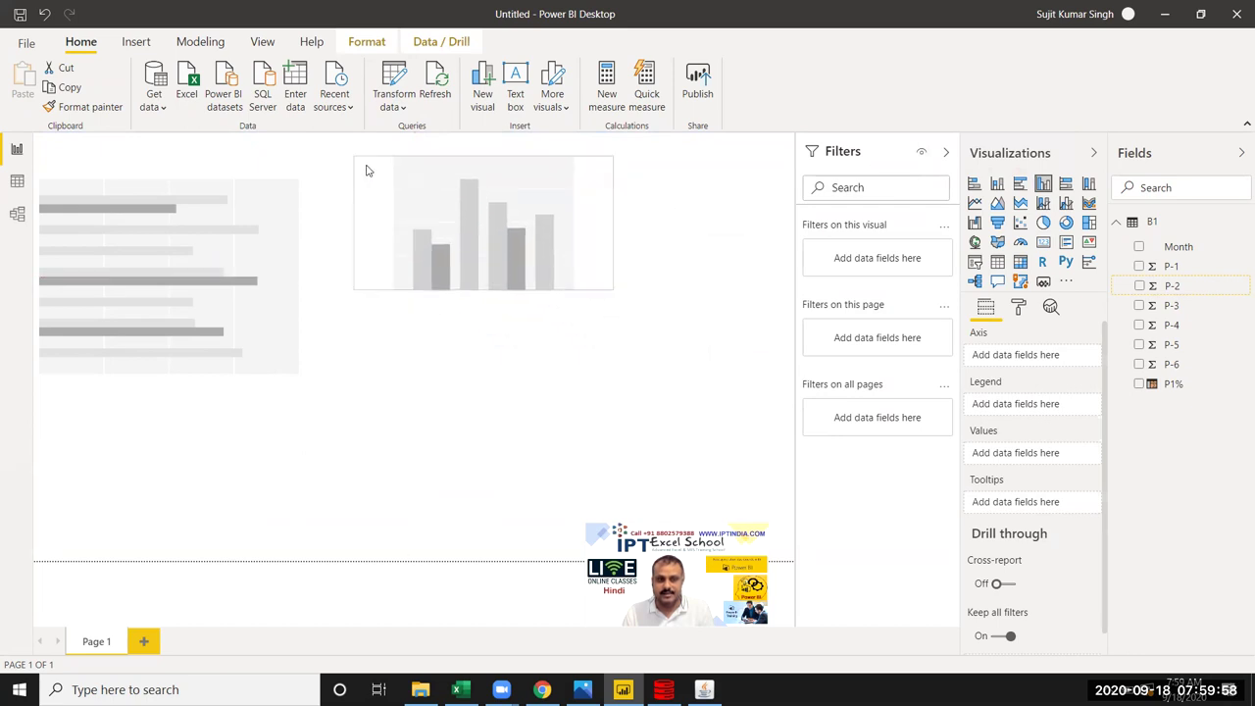
pyautogui.moveTo(607, 284); pyautogui.dragTo(609, 289)
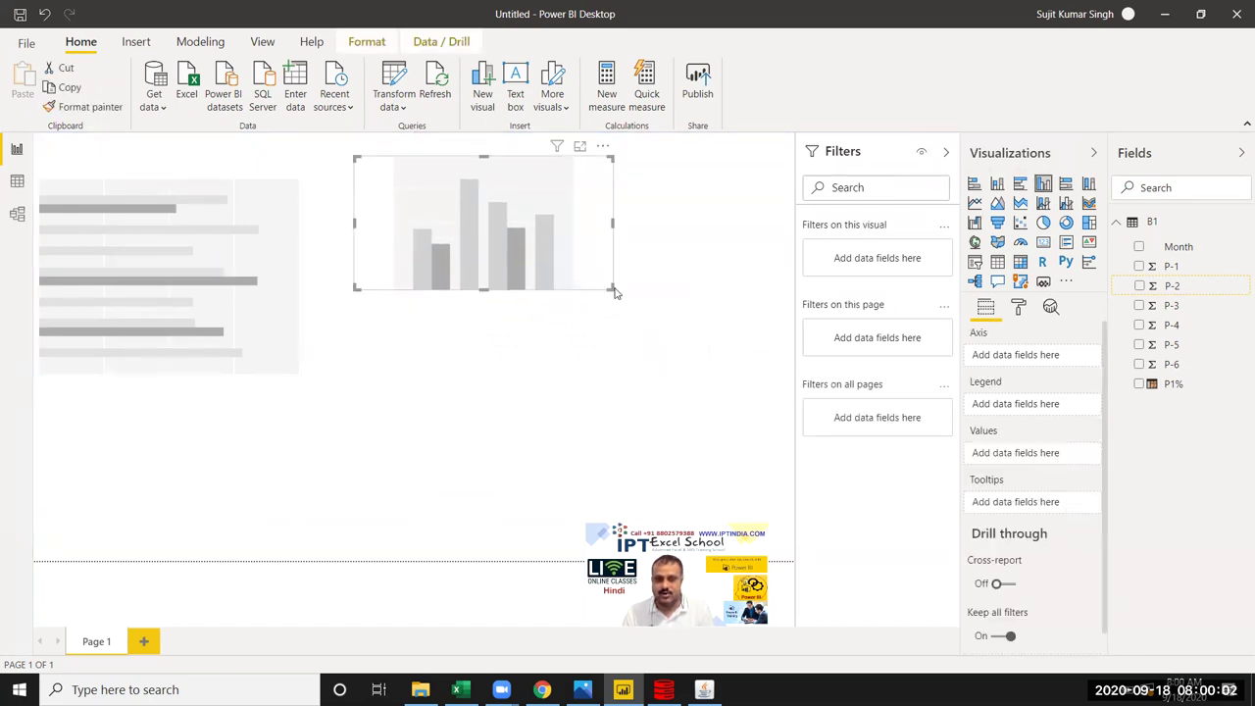
pyautogui.click(609, 294)
pyautogui.click(606, 289)
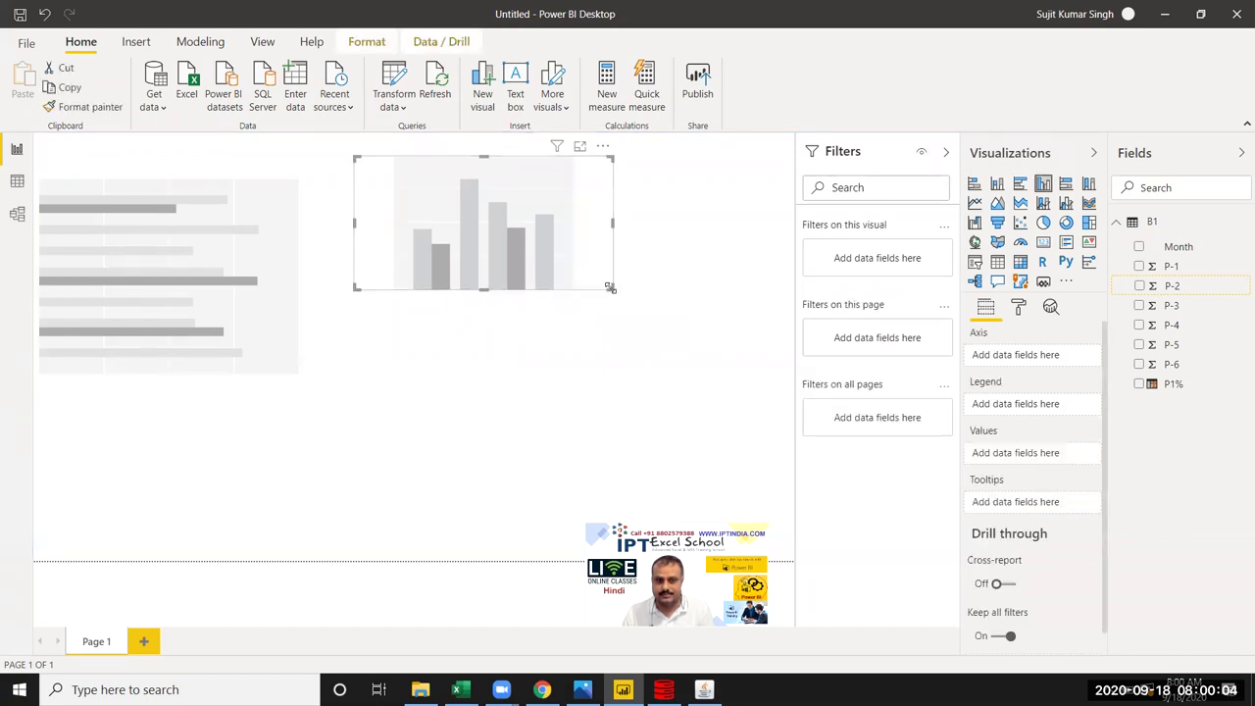
pyautogui.moveTo(606, 289); pyautogui.dragTo(700, 391)
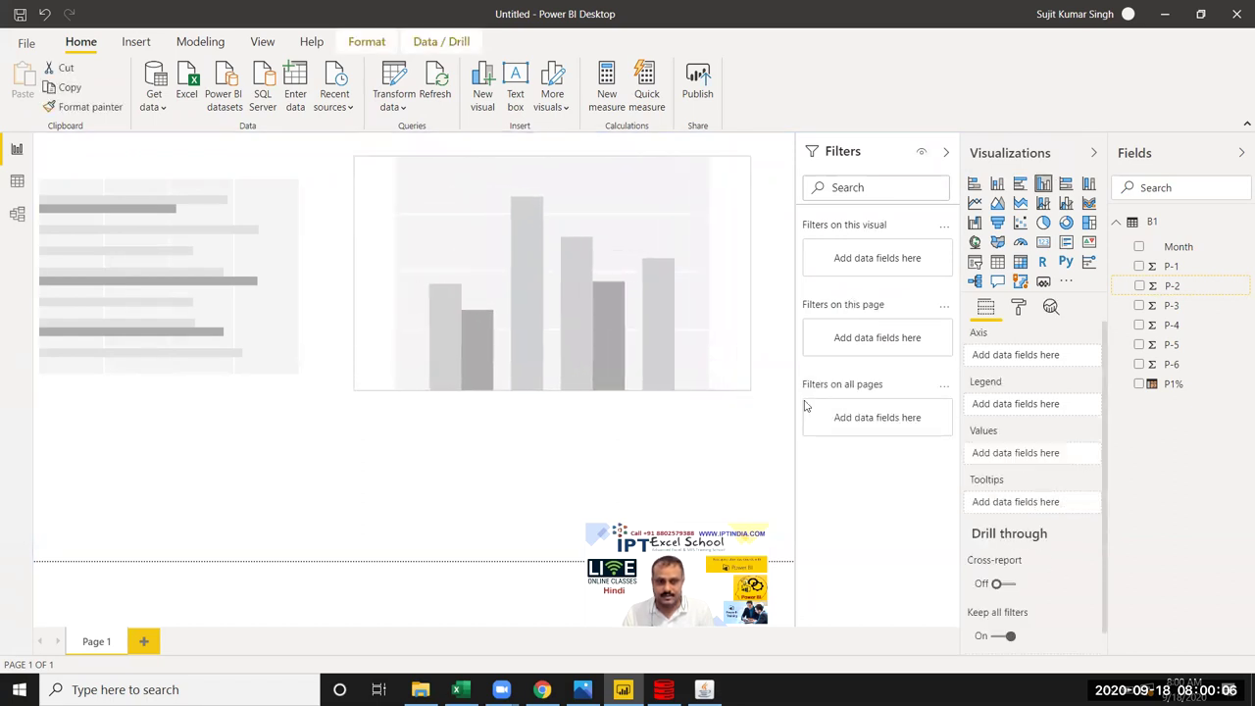
pyautogui.moveTo(700, 391); pyautogui.dragTo(780, 400)
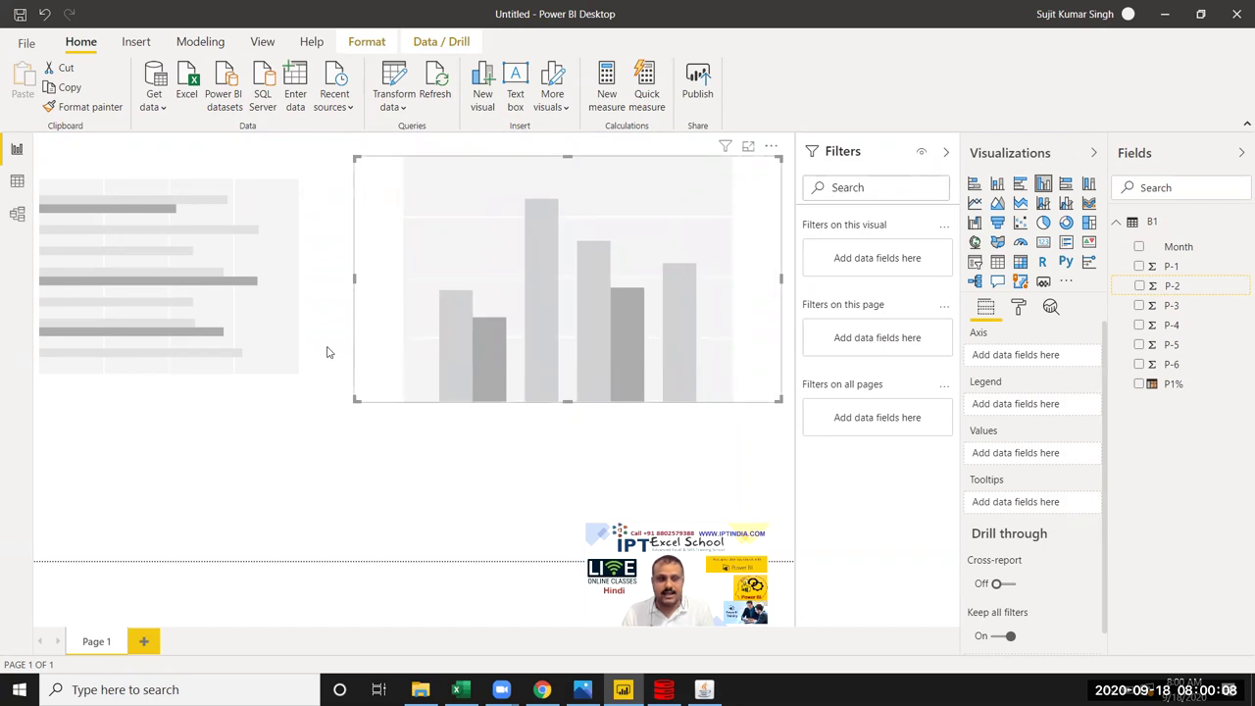
pyautogui.click(291, 337)
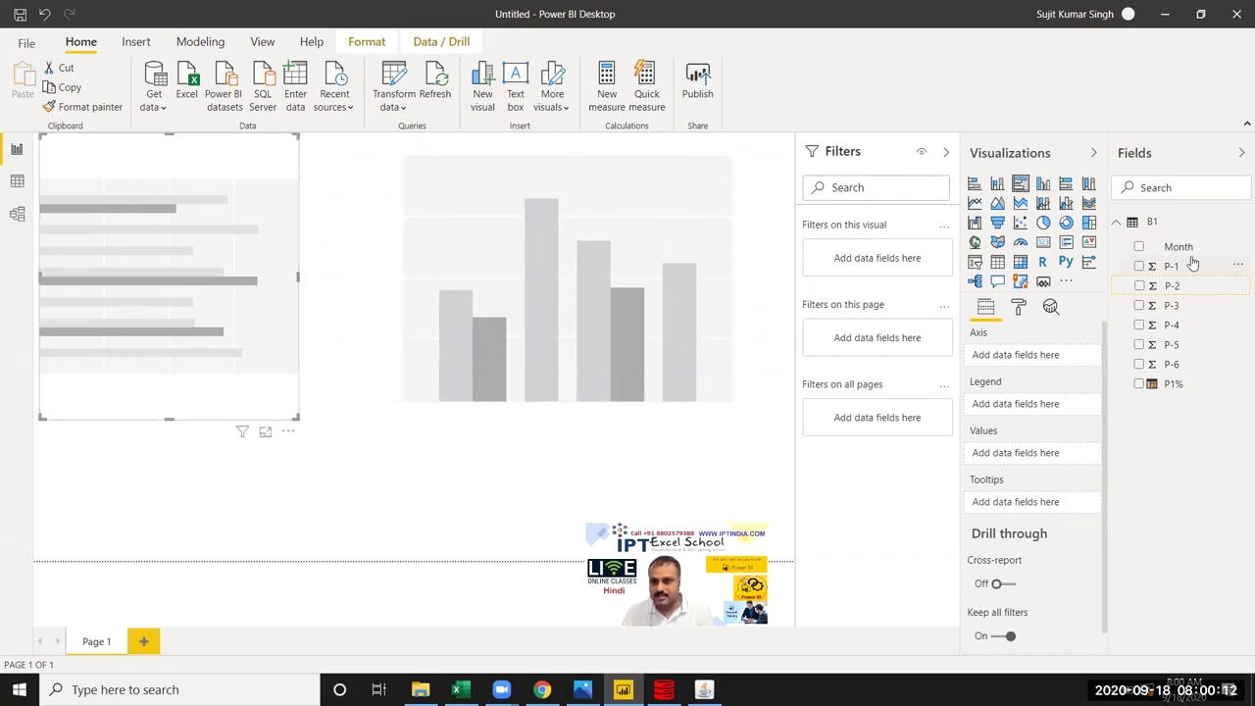
# Step: Give the bar chart Month on the axis and P-1 and P1% as values, slightly enlarged
pyautogui.moveTo(1179, 247); pyautogui.dragTo(223, 215)
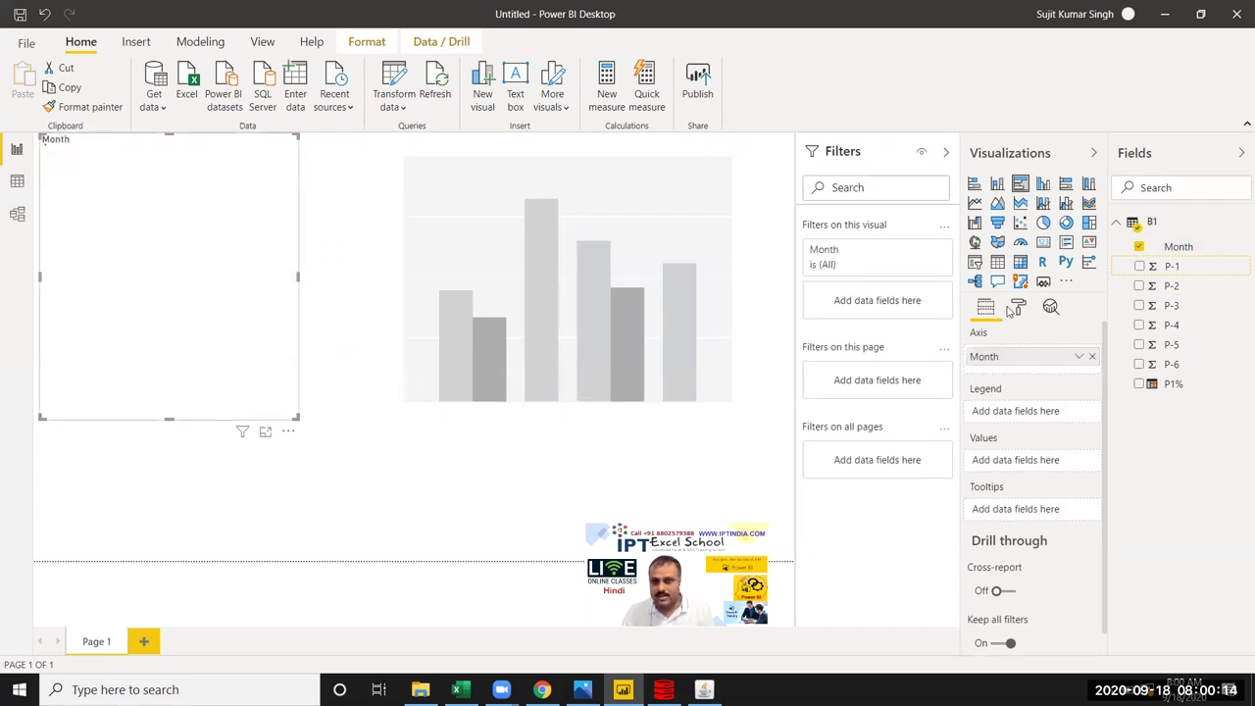
pyautogui.moveTo(1169, 272); pyautogui.dragTo(114, 279)
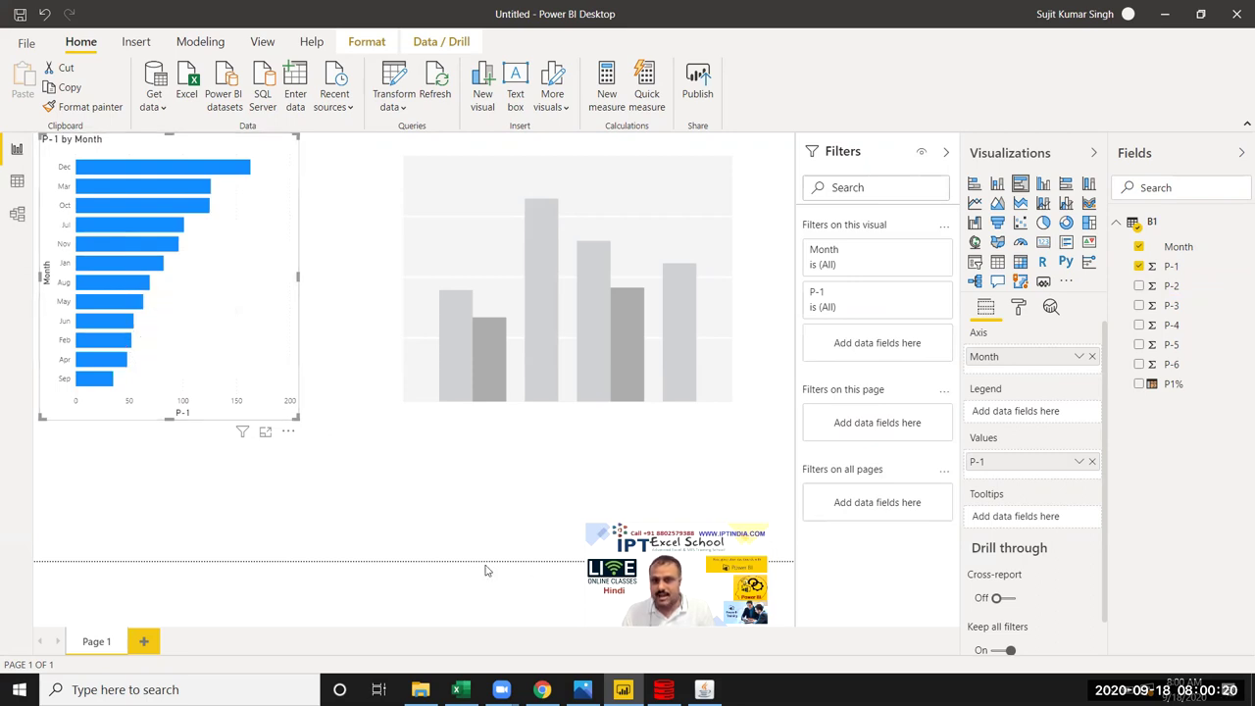
pyautogui.moveTo(1176, 384)
pyautogui.mouseDown()
pyautogui.moveTo(208, 329)
pyautogui.moveTo(220, 364)
pyautogui.mouseUp()
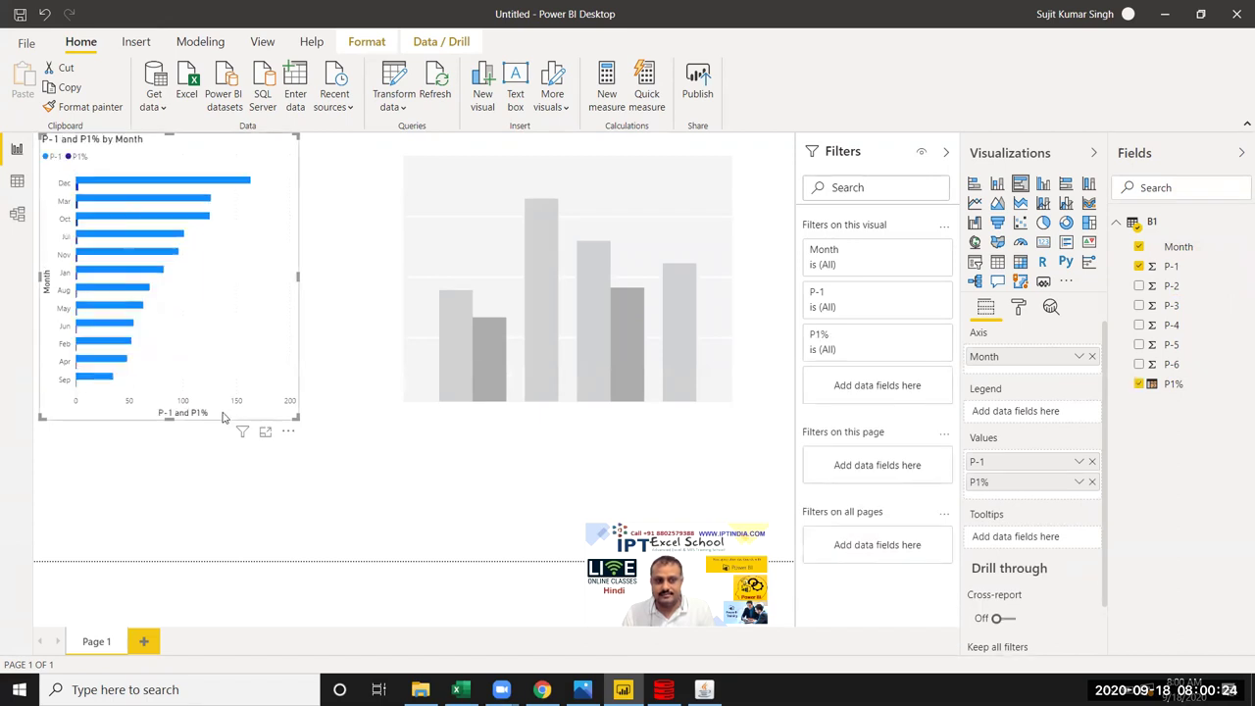
pyautogui.moveTo(298, 419); pyautogui.dragTo(323, 454)
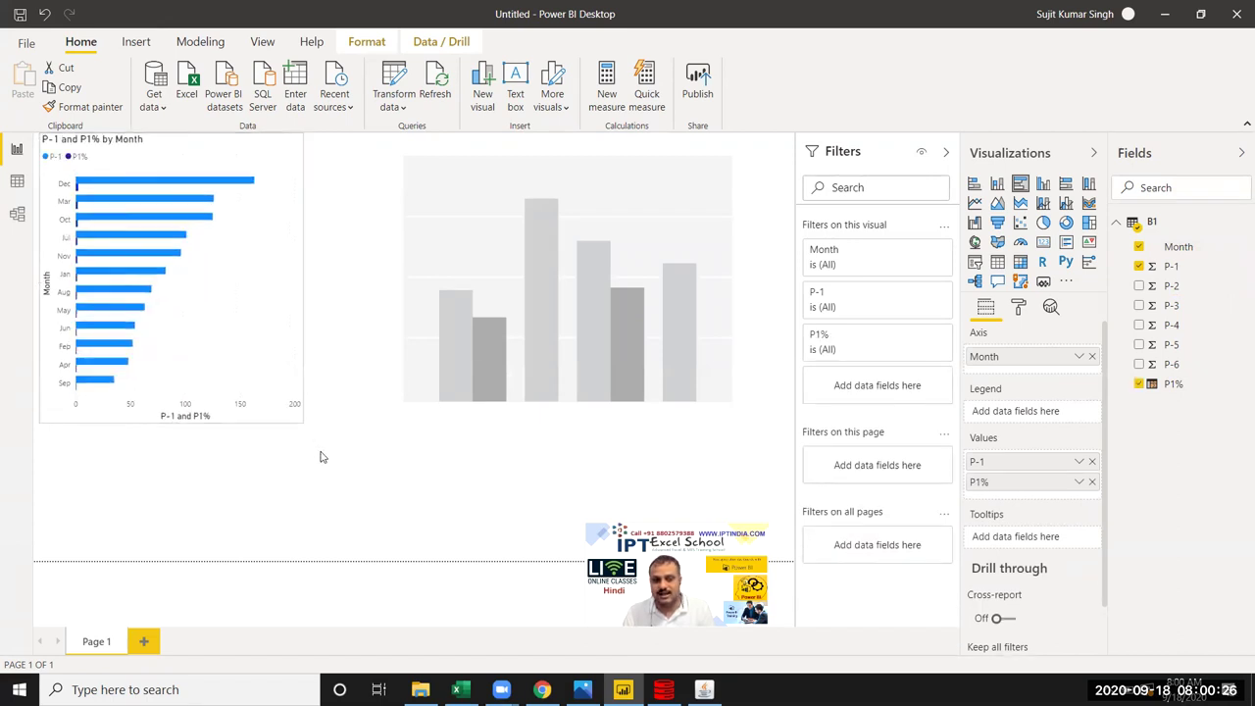
# Step: Give the column chart Month on the axis and P-1 and P1% as values, made taller
pyautogui.click(476, 400)
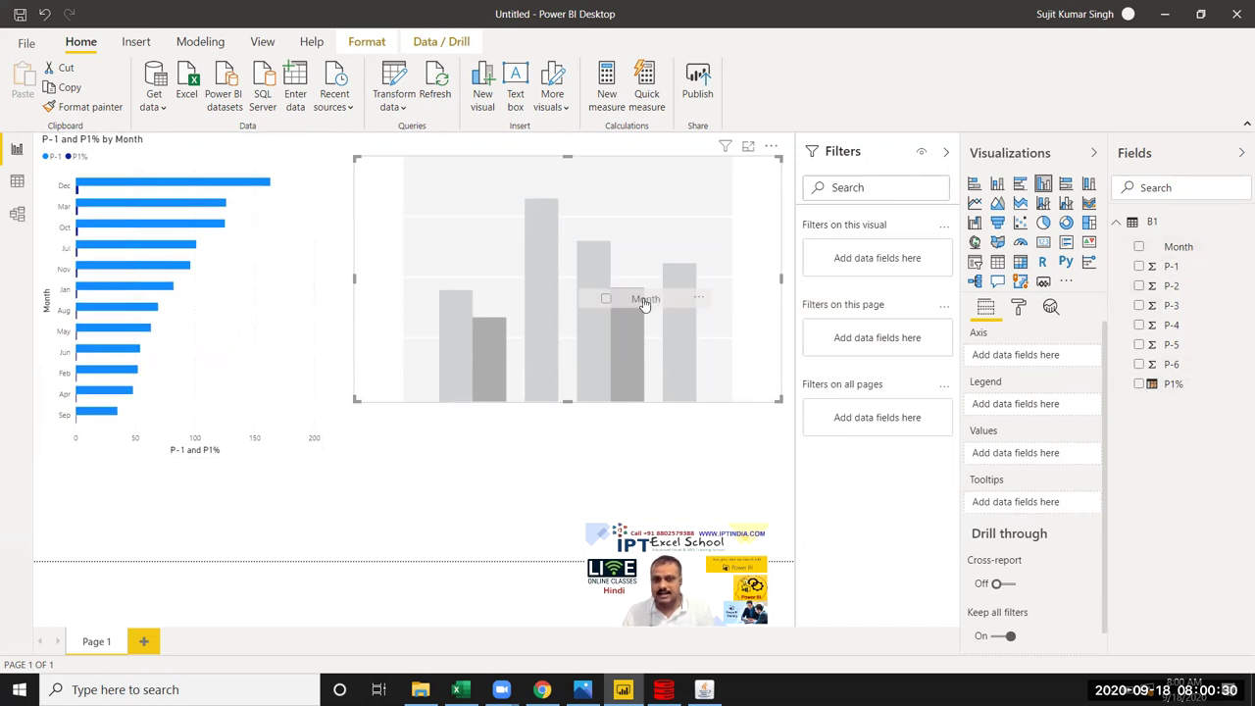
pyautogui.moveTo(995, 302); pyautogui.dragTo(627, 299)
pyautogui.moveTo(1173, 268); pyautogui.dragTo(661, 327)
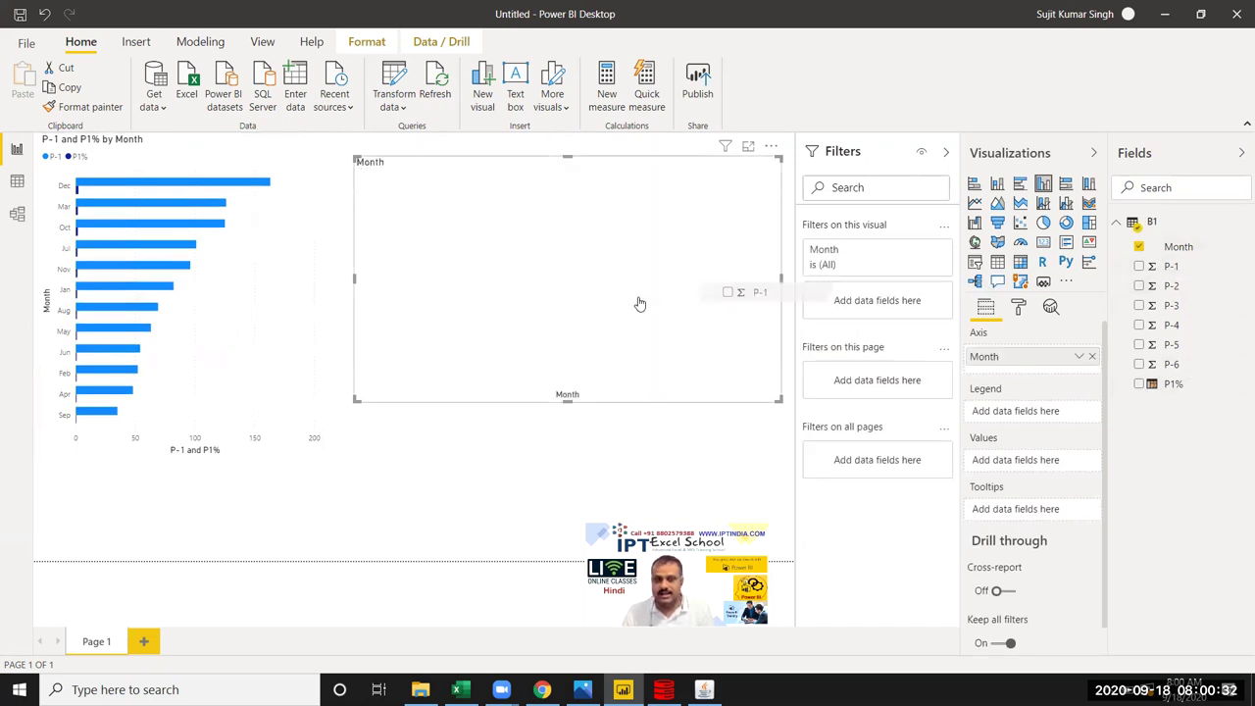
pyautogui.moveTo(1173, 384); pyautogui.dragTo(627, 390)
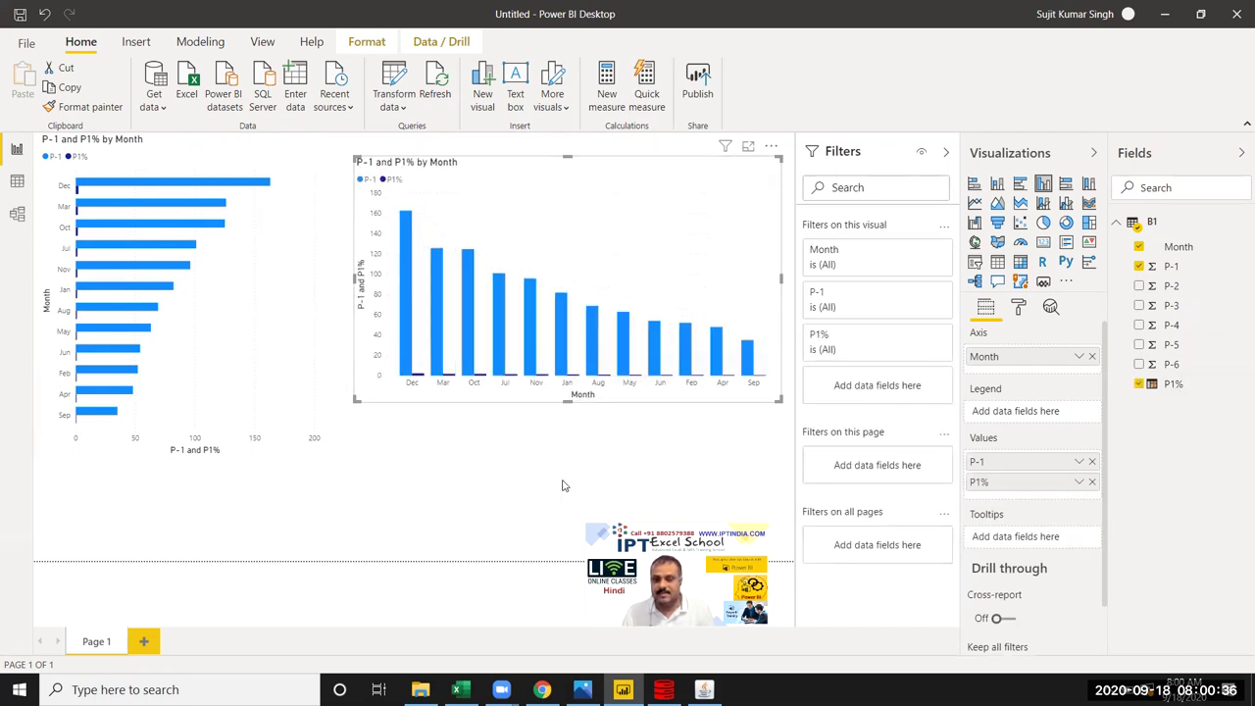
pyautogui.moveTo(355, 401); pyautogui.dragTo(353, 434)
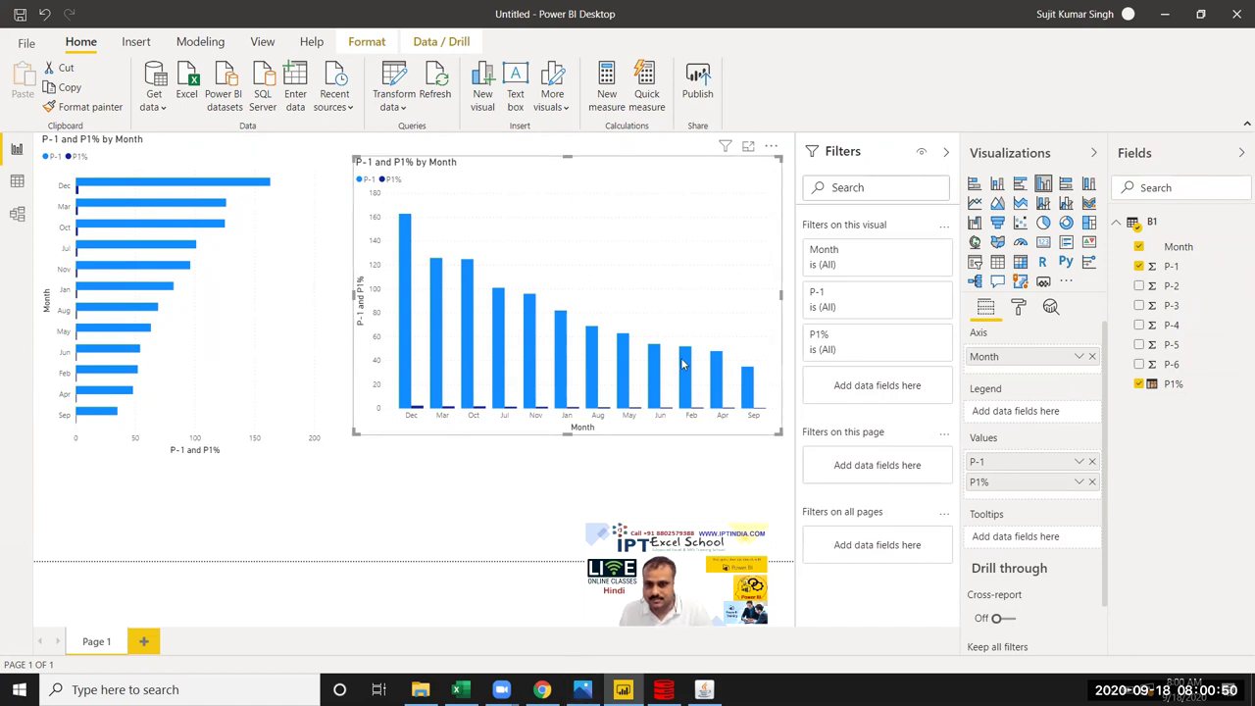
pyautogui.scroll(-2, 1089, 537)
pyautogui.scroll(2, 1089, 537)
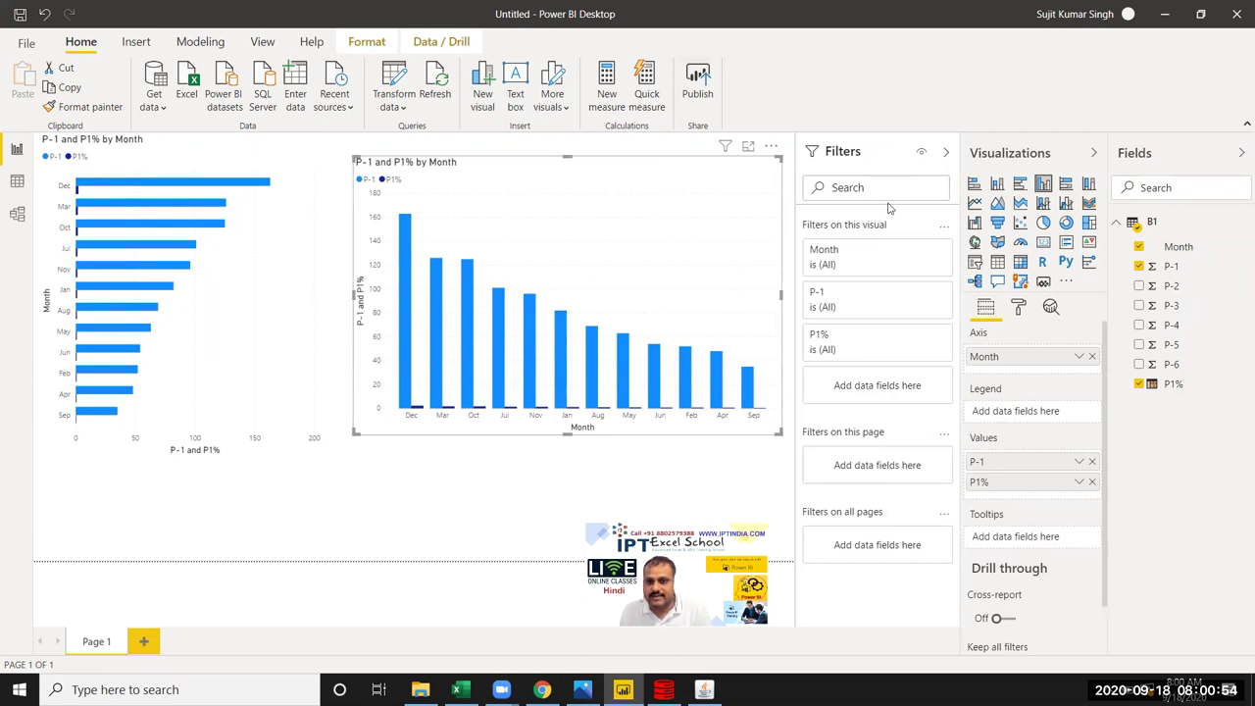
pyautogui.click(1019, 308)
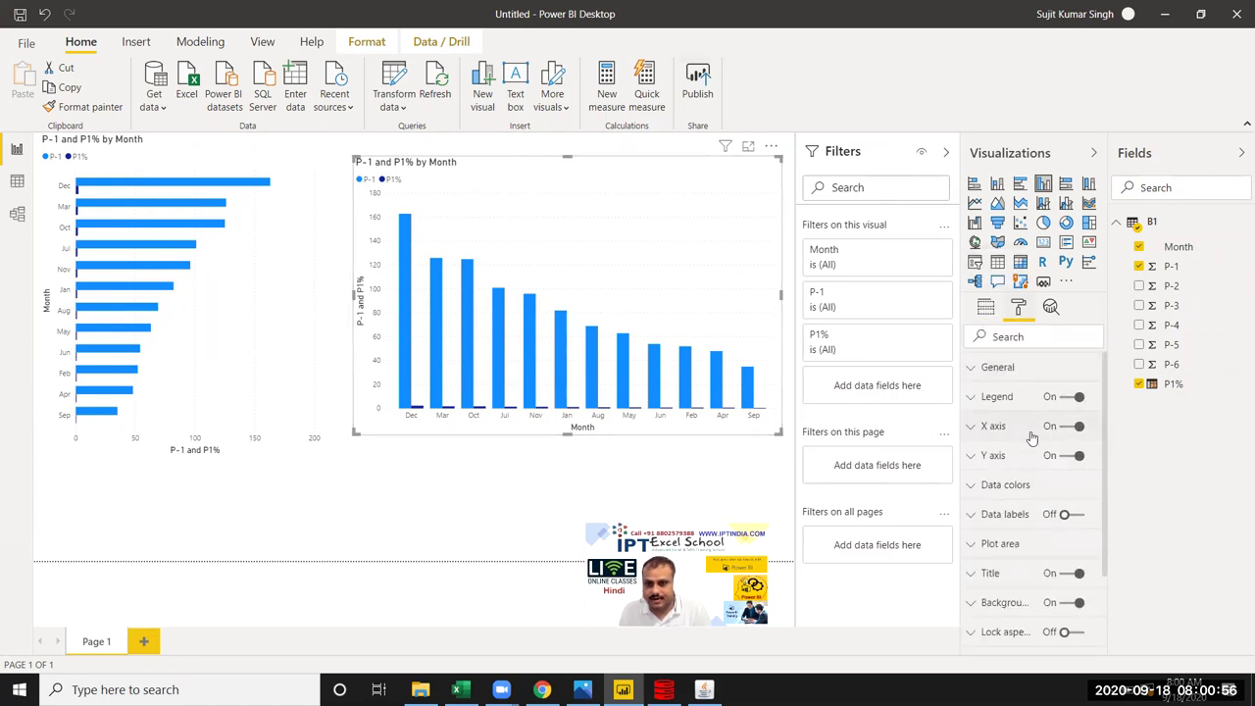
pyautogui.click(979, 458)
pyautogui.scroll(-2, 1034, 485)
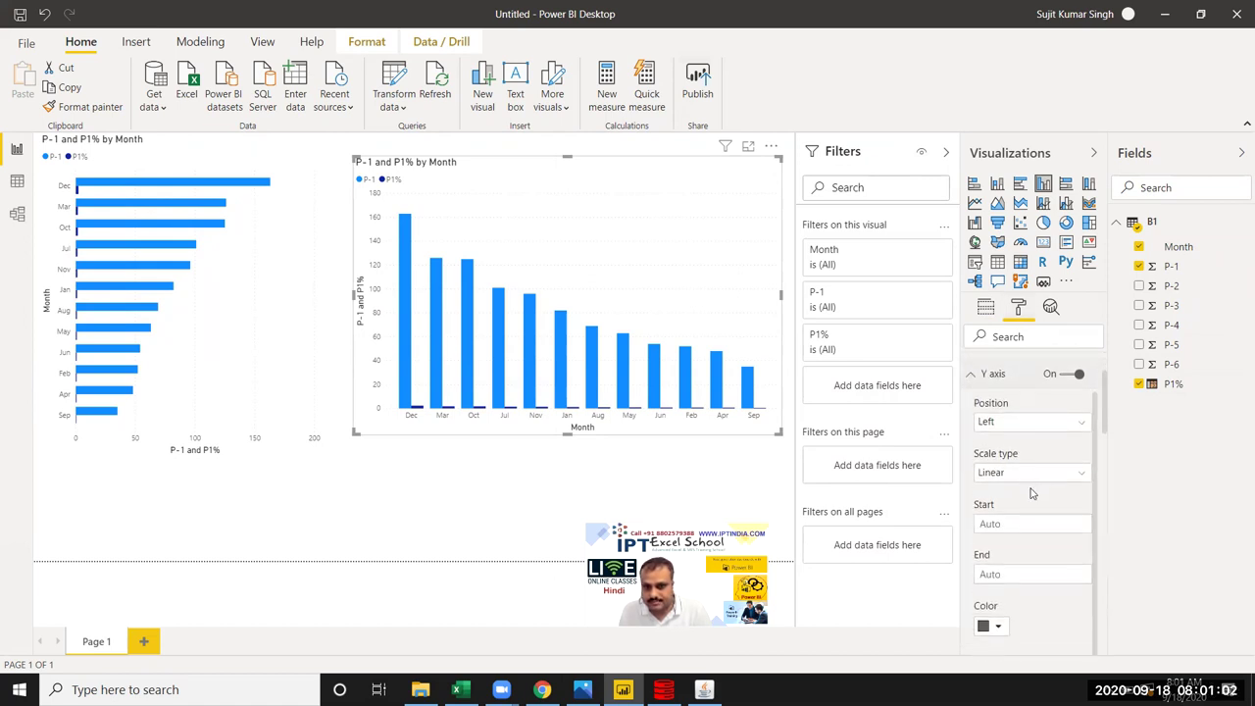
pyautogui.scroll(-2, 1045, 510)
pyautogui.scroll(-3, 1048, 548)
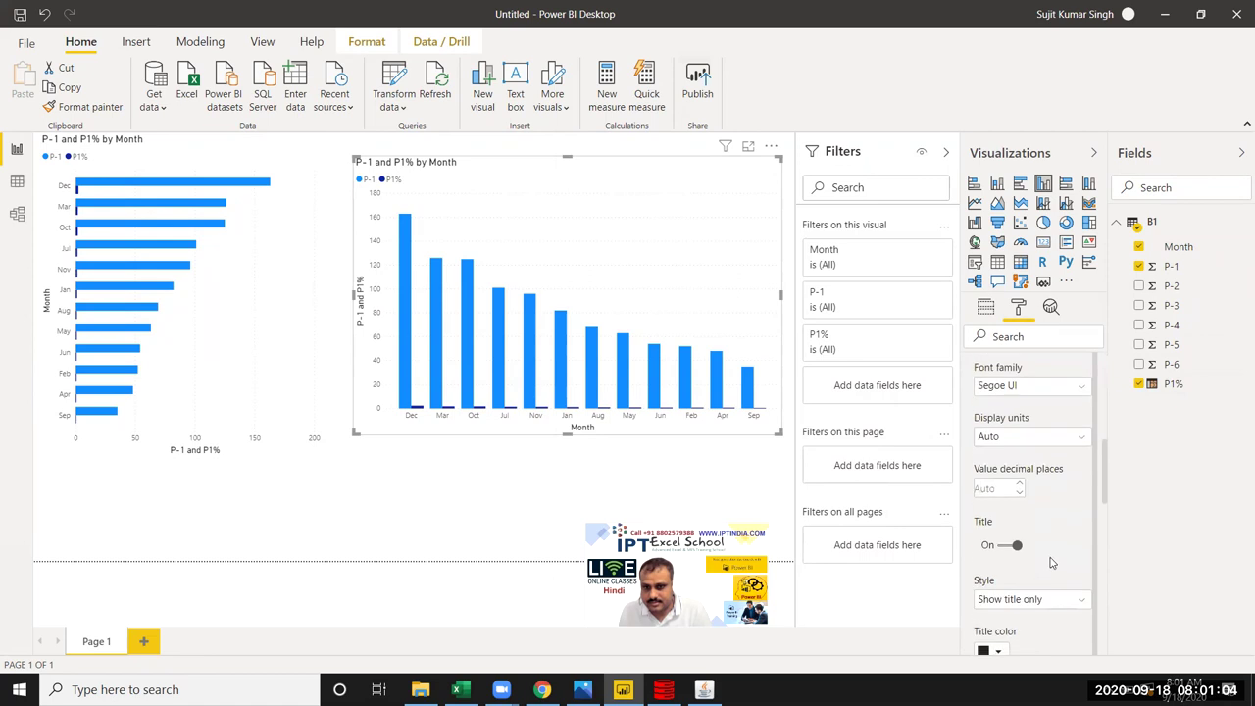
pyautogui.scroll(1, 1048, 485)
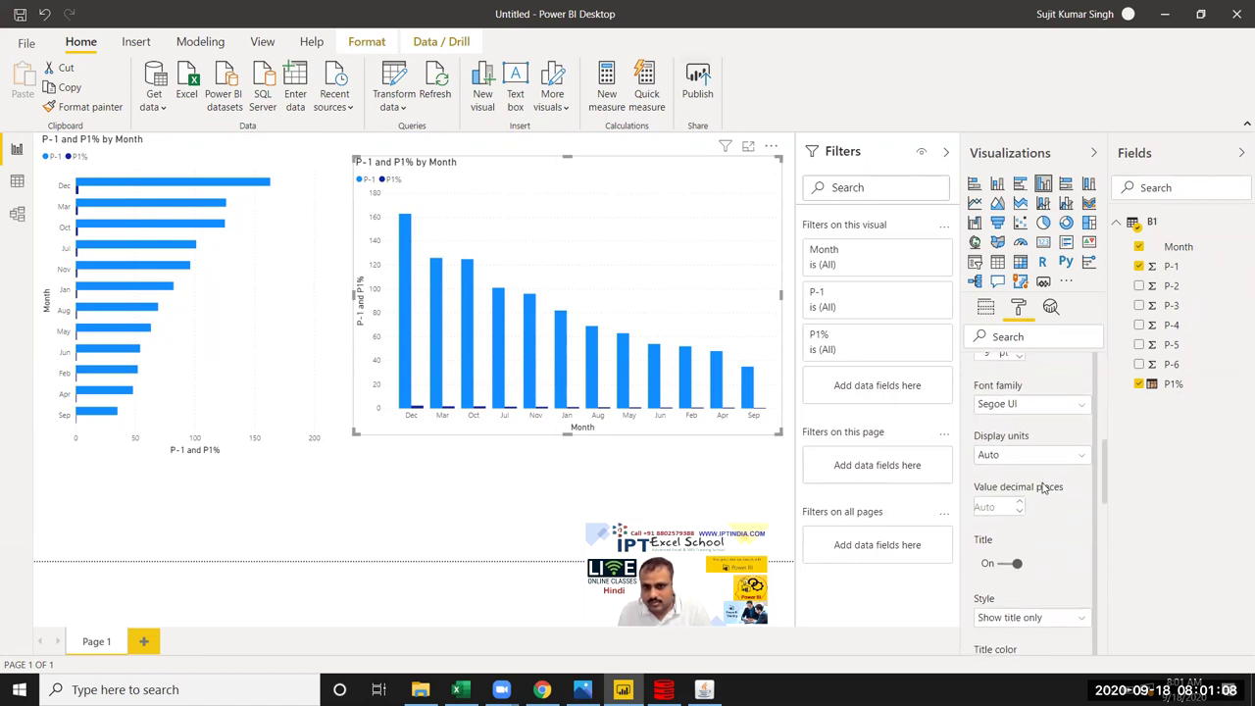
pyautogui.scroll(-1, 1048, 488)
pyautogui.scroll(-3, 1049, 505)
pyautogui.scroll(-3, 1049, 507)
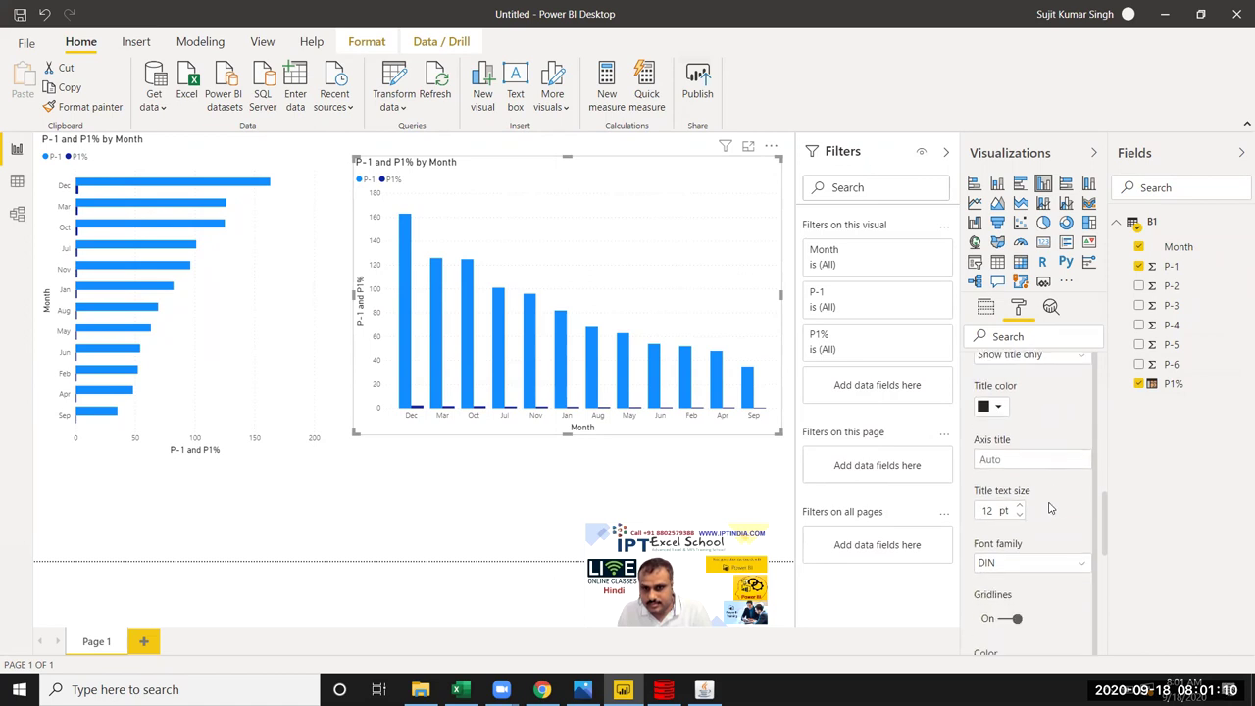
pyautogui.scroll(-2, 1049, 507)
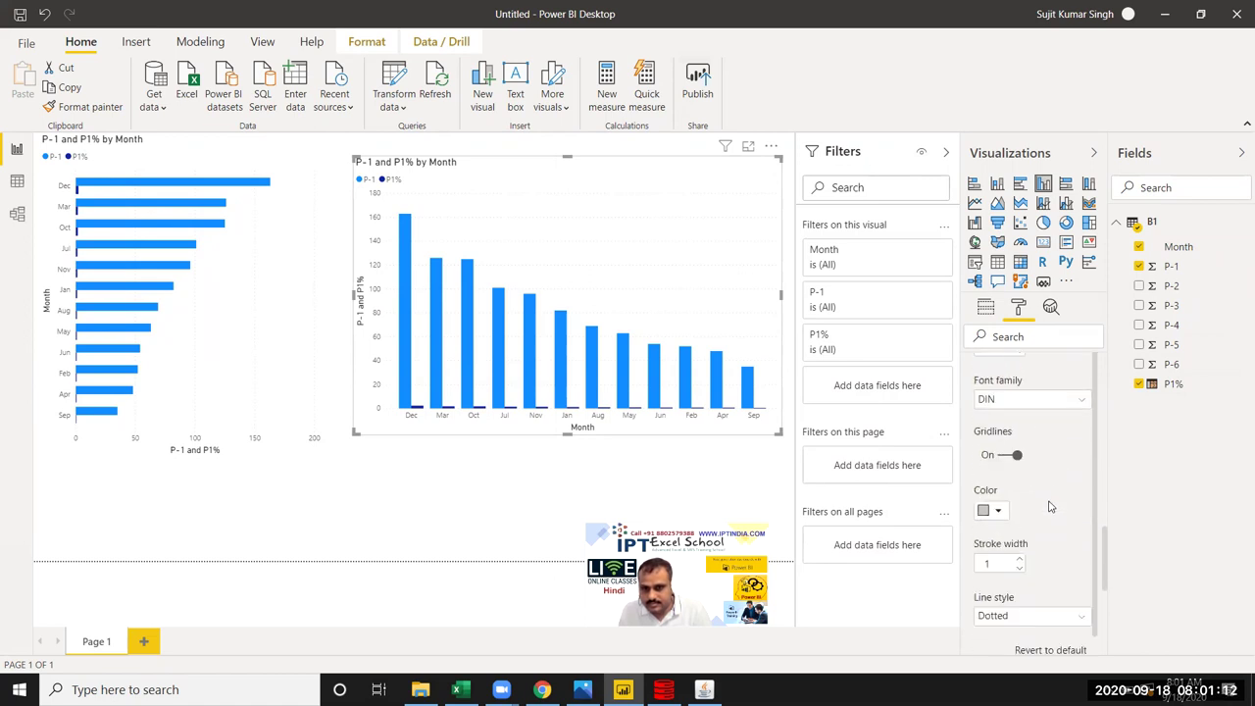
pyautogui.scroll(-2, 1046, 505)
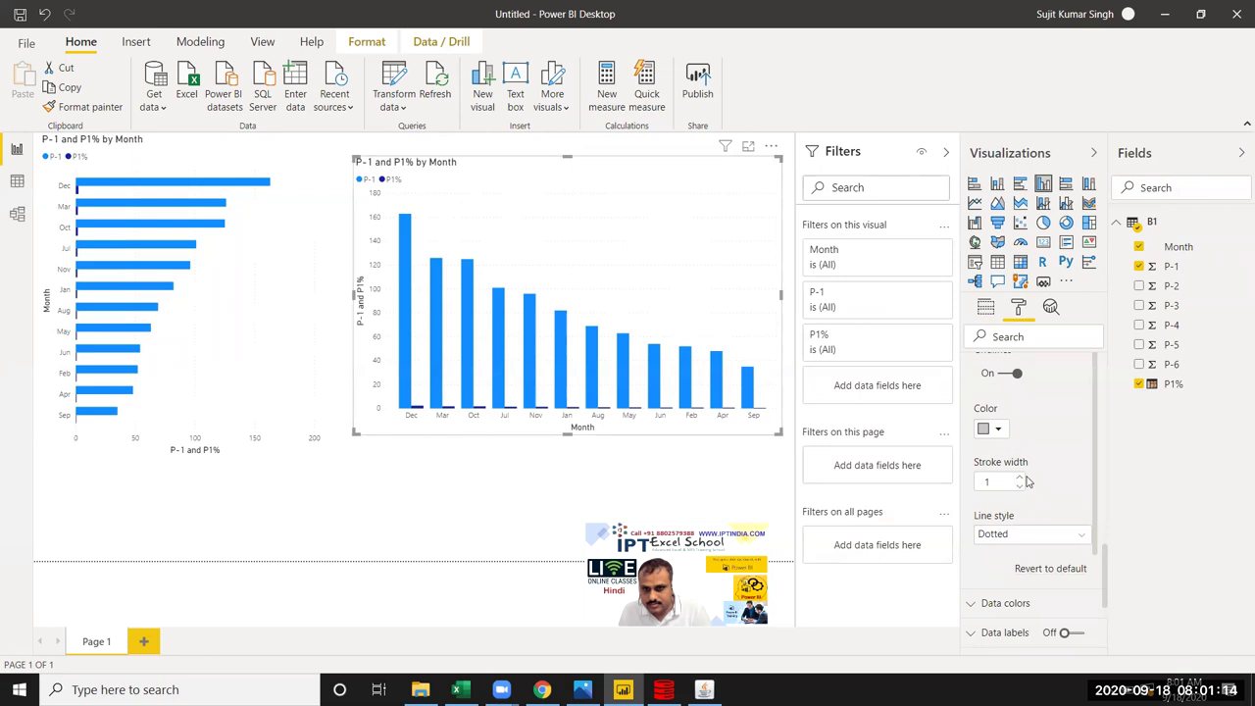
pyautogui.scroll(-2, 1040, 495)
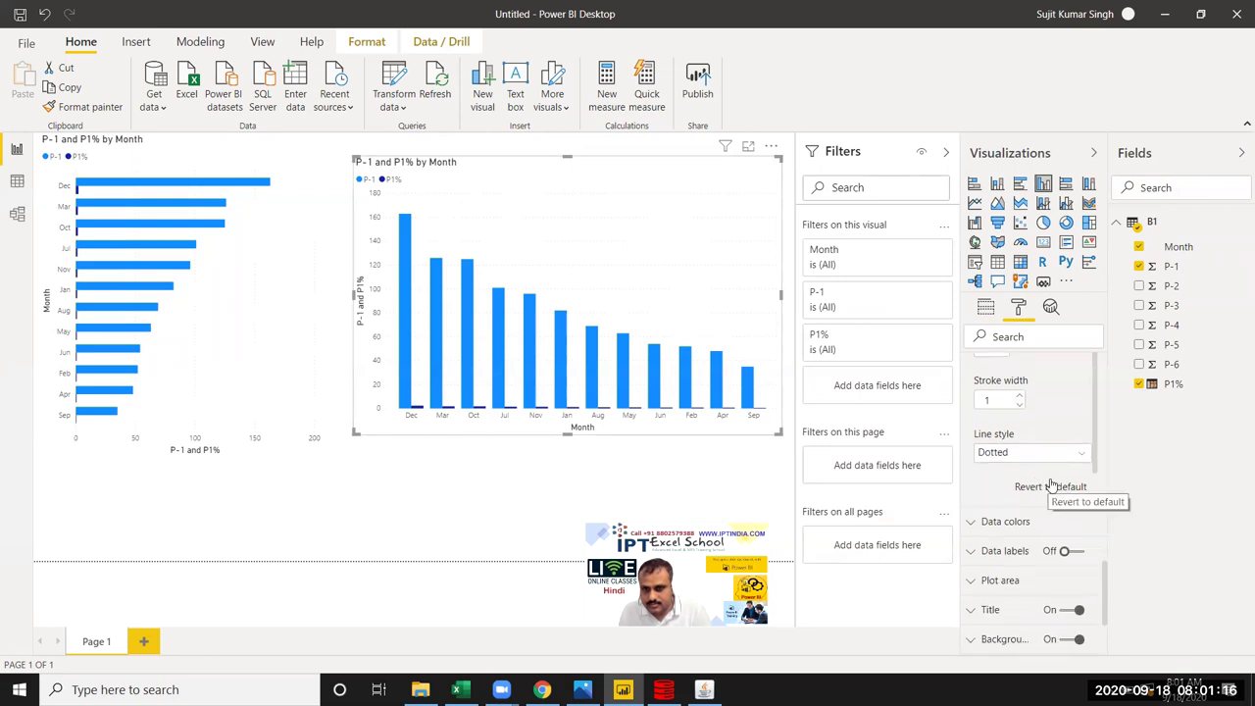
pyautogui.scroll(1, 1061, 453)
pyautogui.scroll(2, 1058, 454)
pyautogui.scroll(1, 1057, 453)
pyautogui.scroll(2, 1053, 453)
pyautogui.scroll(2, 1054, 453)
pyautogui.scroll(2, 1054, 454)
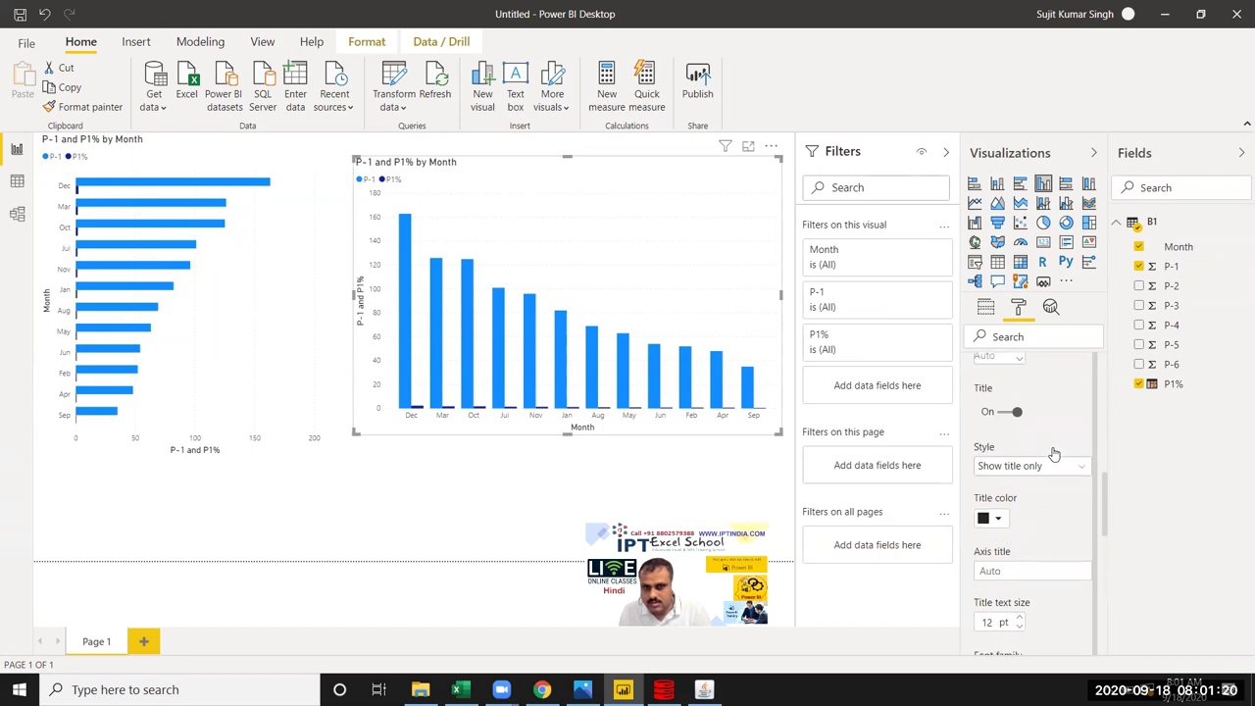
pyautogui.scroll(2, 1054, 454)
pyautogui.scroll(2, 1051, 469)
pyautogui.scroll(2, 1050, 470)
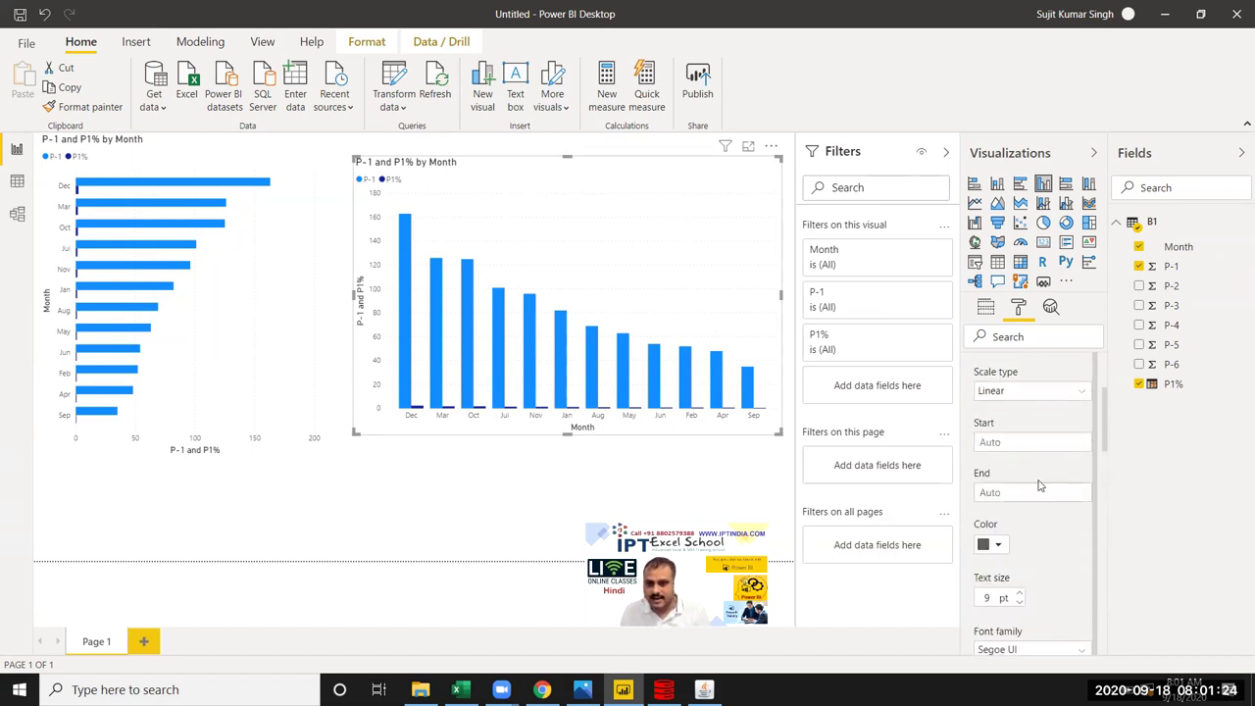
pyautogui.scroll(2, 1041, 485)
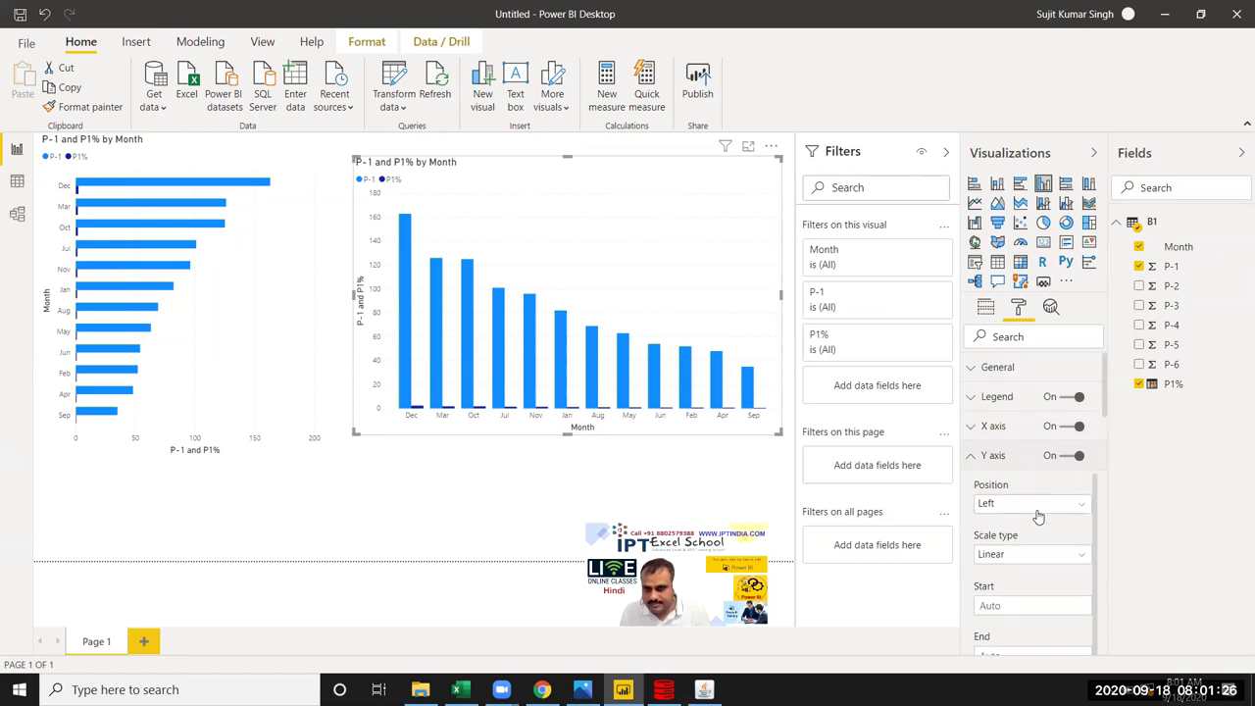
pyautogui.scroll(-1, 1036, 510)
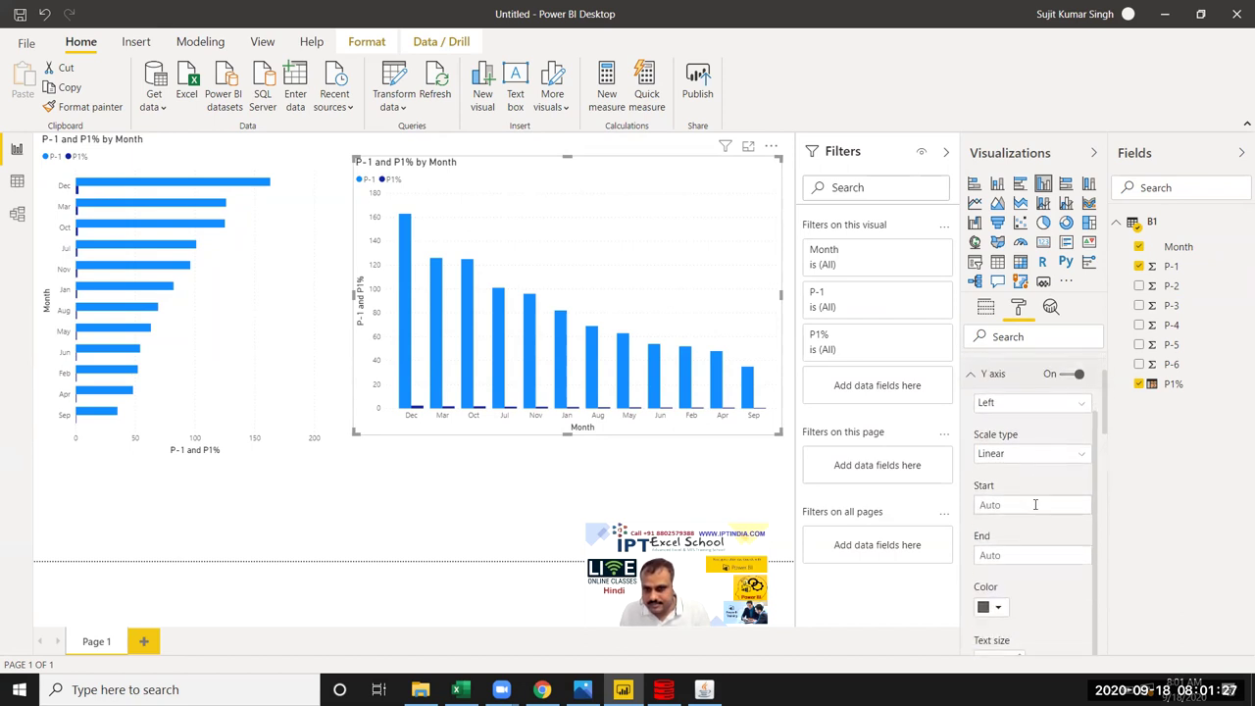
pyautogui.click(1015, 458)
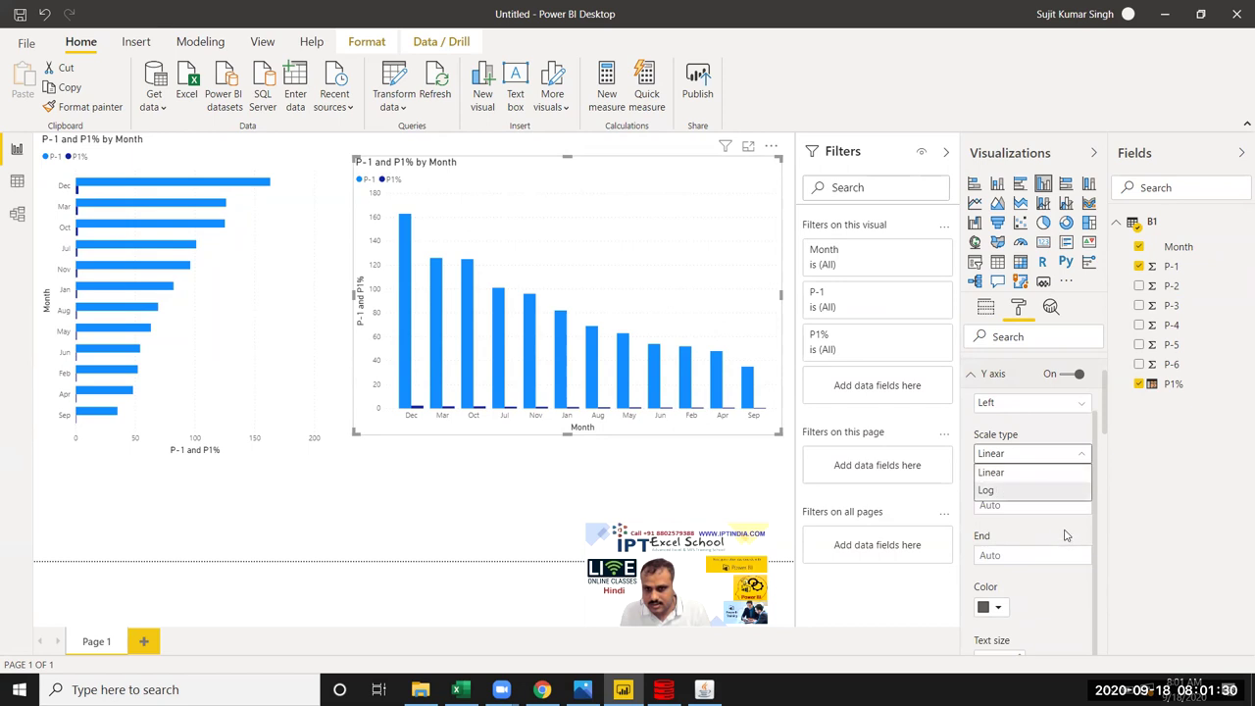
pyautogui.click(1034, 513)
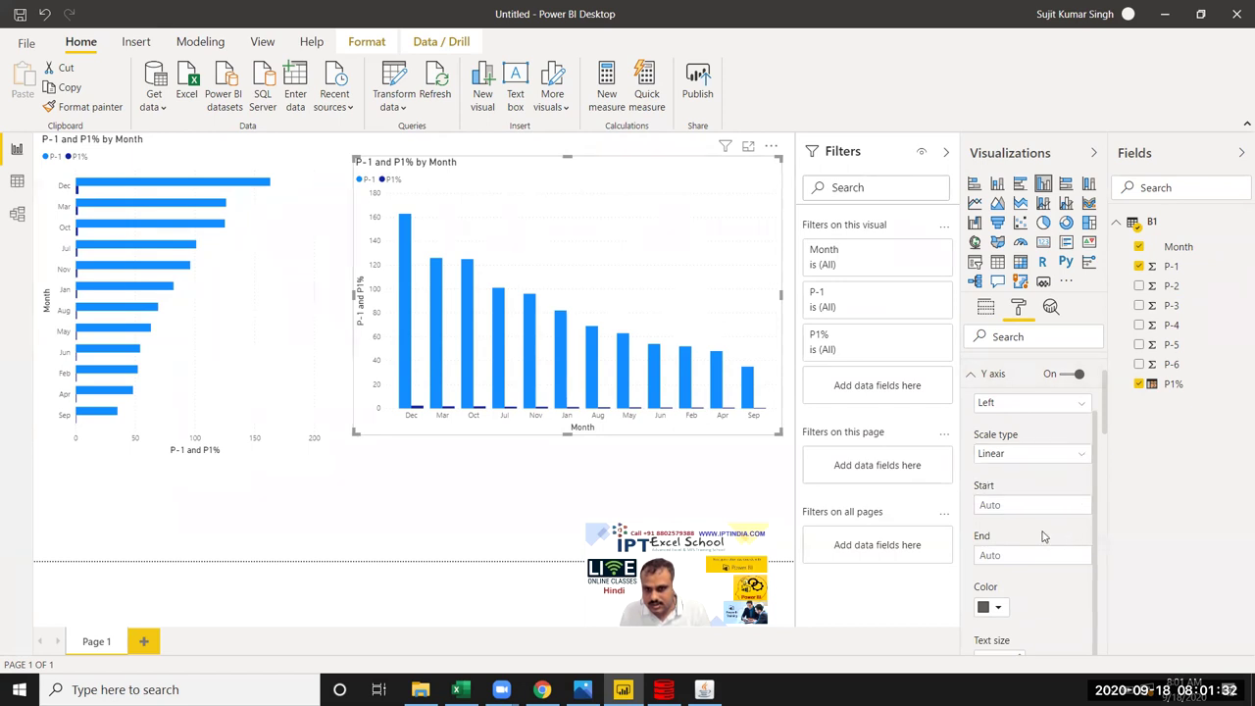
pyautogui.scroll(-2, 1043, 534)
pyautogui.scroll(-1, 1042, 534)
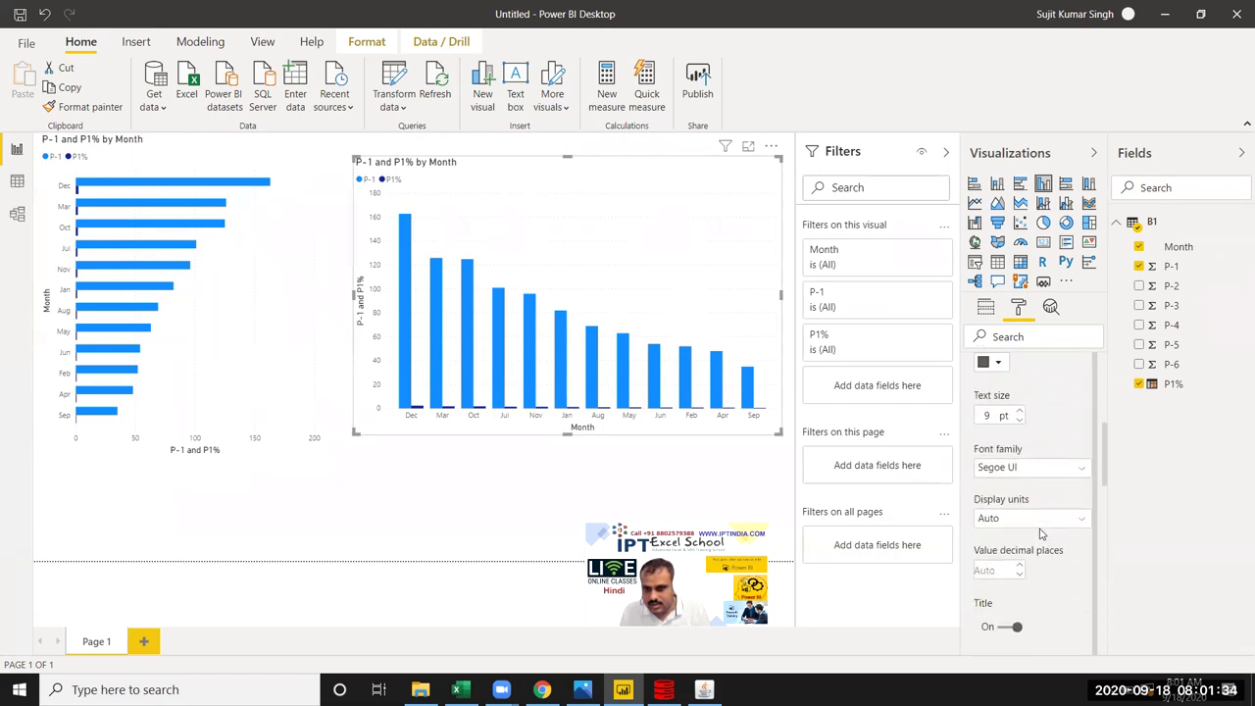
pyautogui.scroll(-1, 1041, 534)
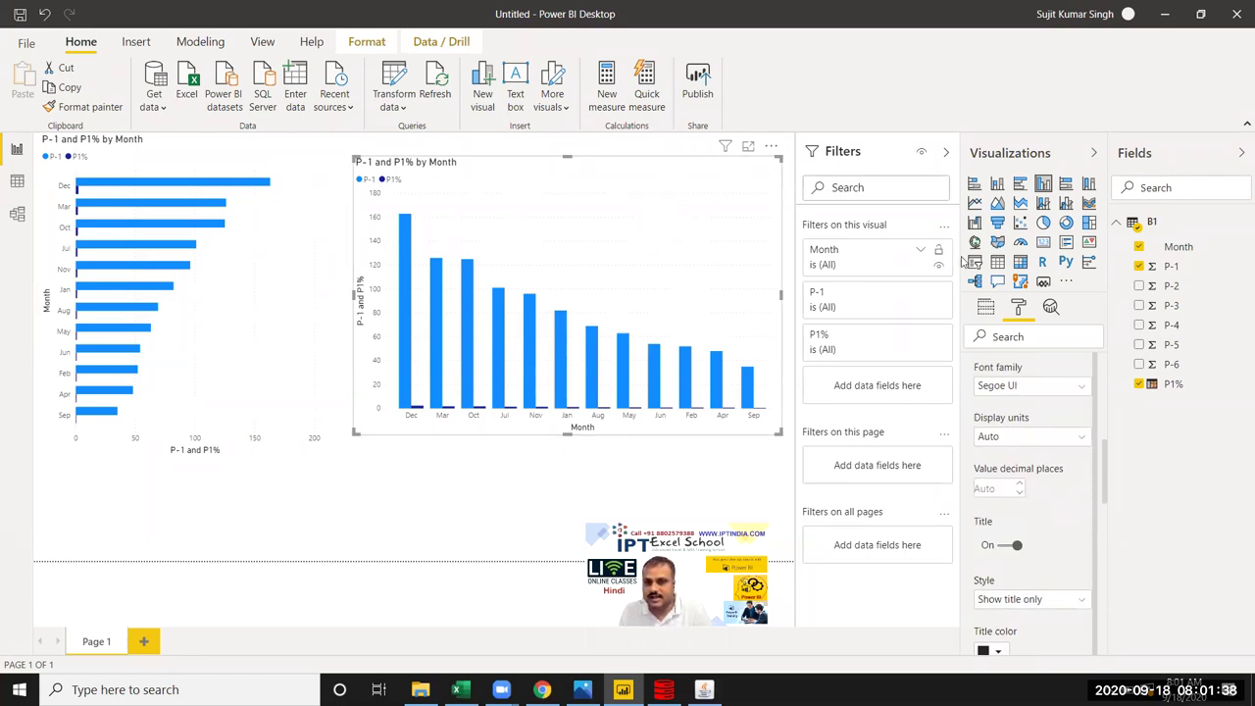
# Step: Change the right visual's type to a line and clustered column chart
pyautogui.click(1042, 204)
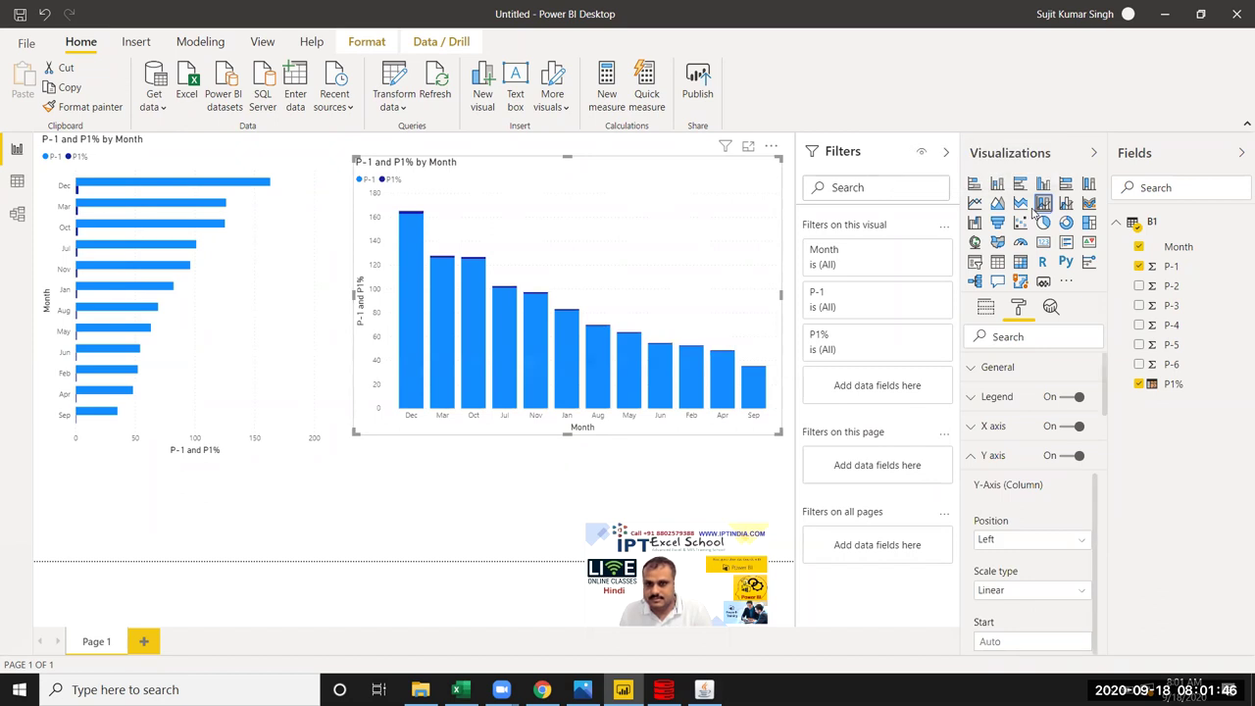
pyautogui.moveTo(875, 299)
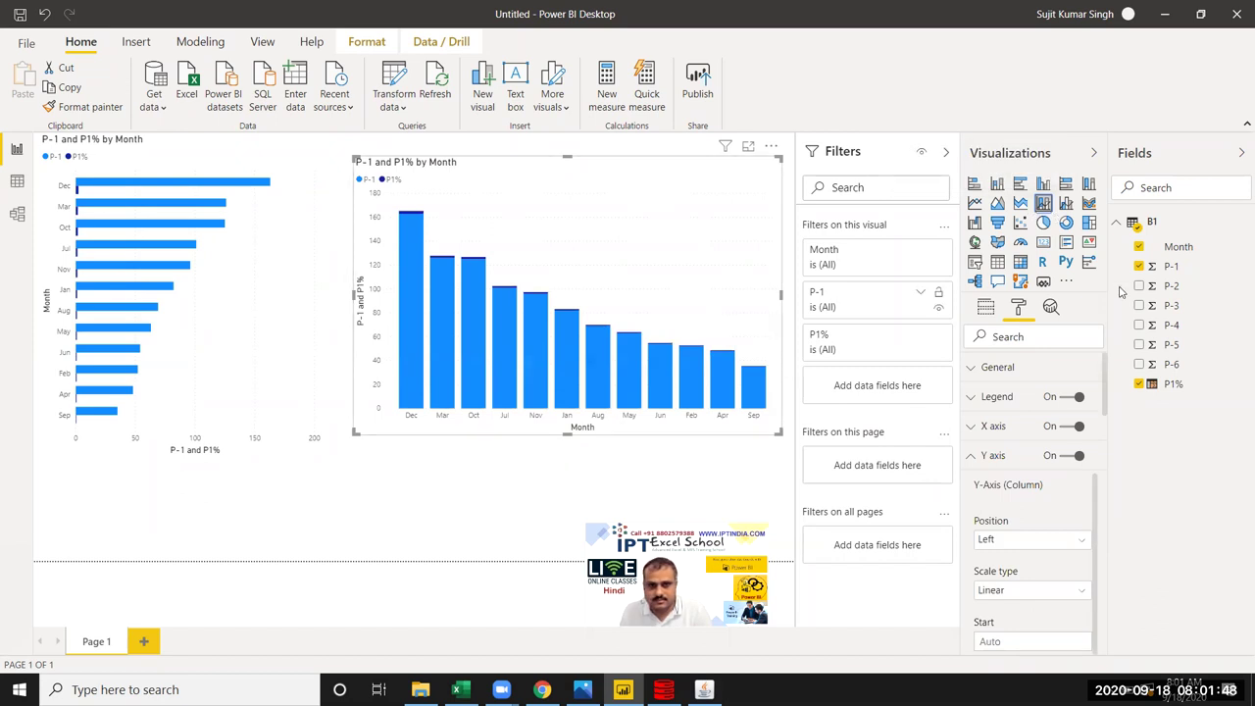
pyautogui.click(1065, 203)
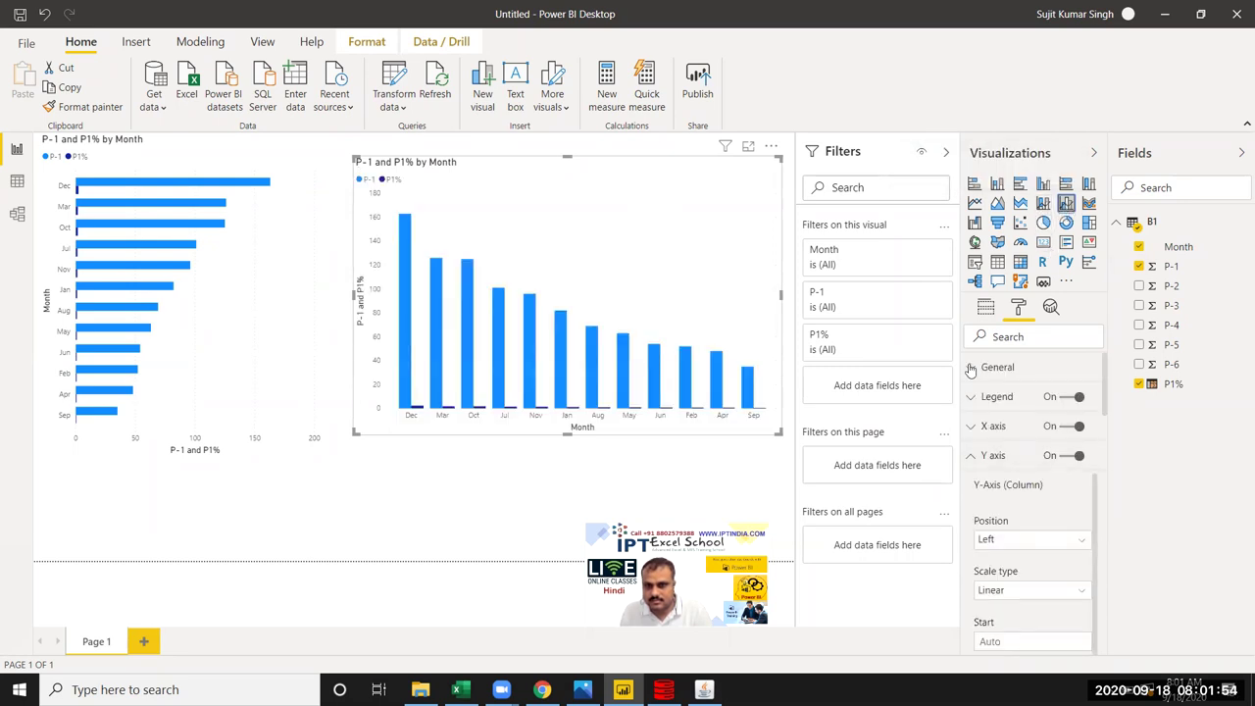
pyautogui.click(1042, 203)
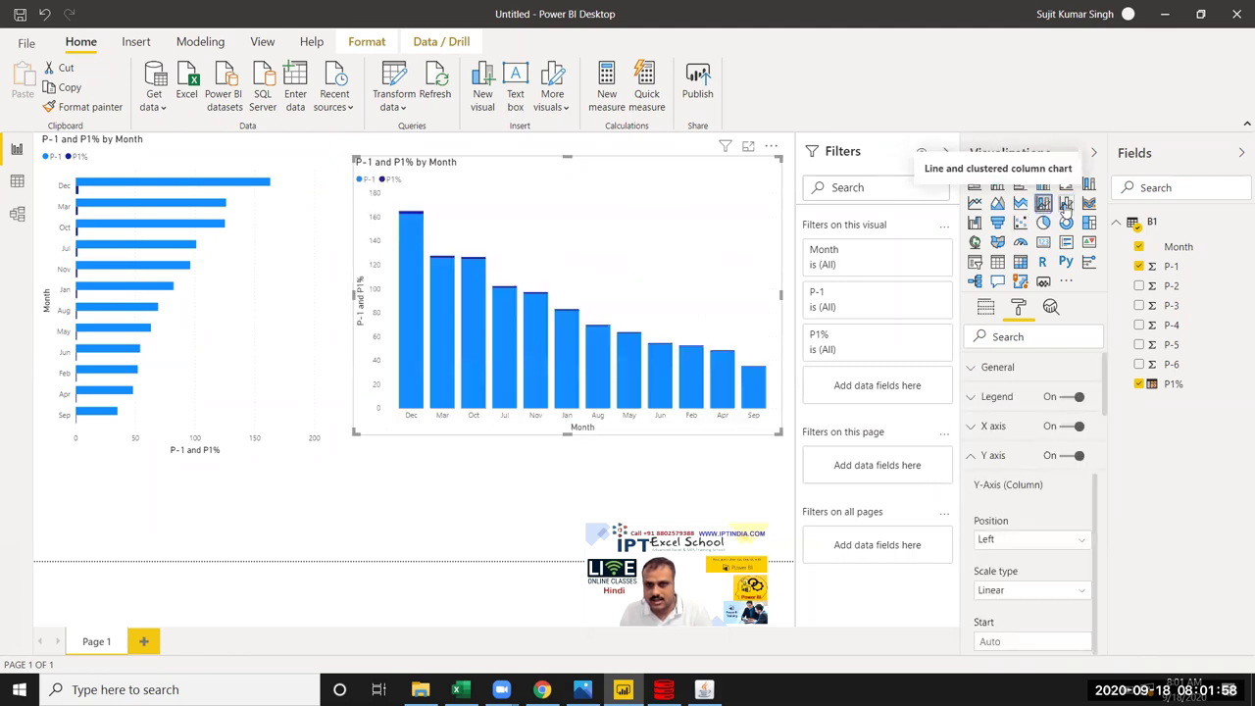
pyautogui.click(1065, 203)
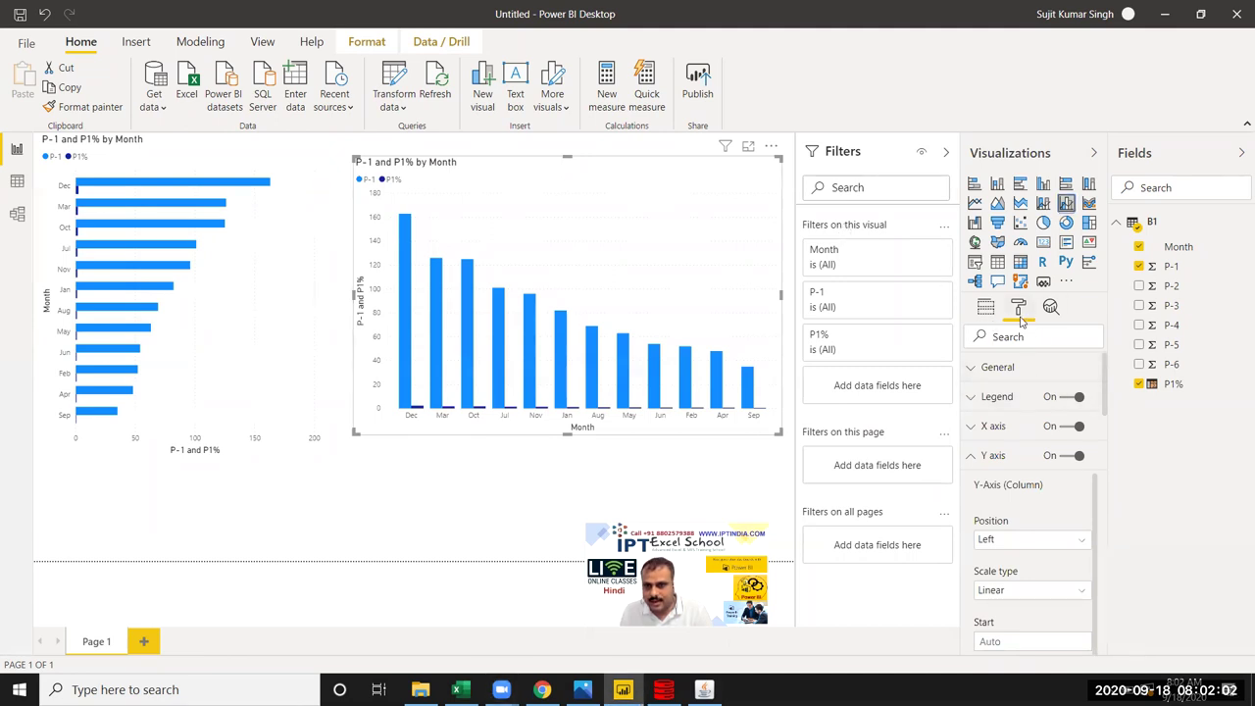
# Step: Keep P-1 in column values and move P1% to line values
pyautogui.click(987, 310)
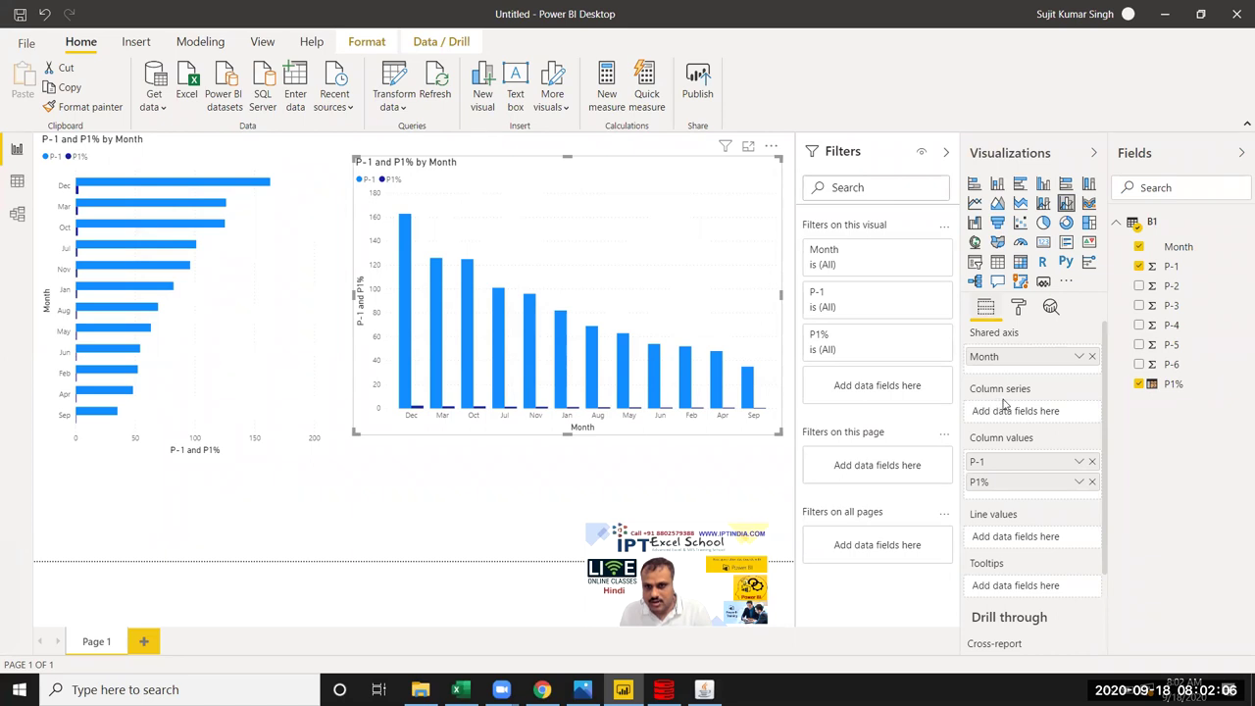
pyautogui.moveTo(1016, 463); pyautogui.dragTo(1017, 411)
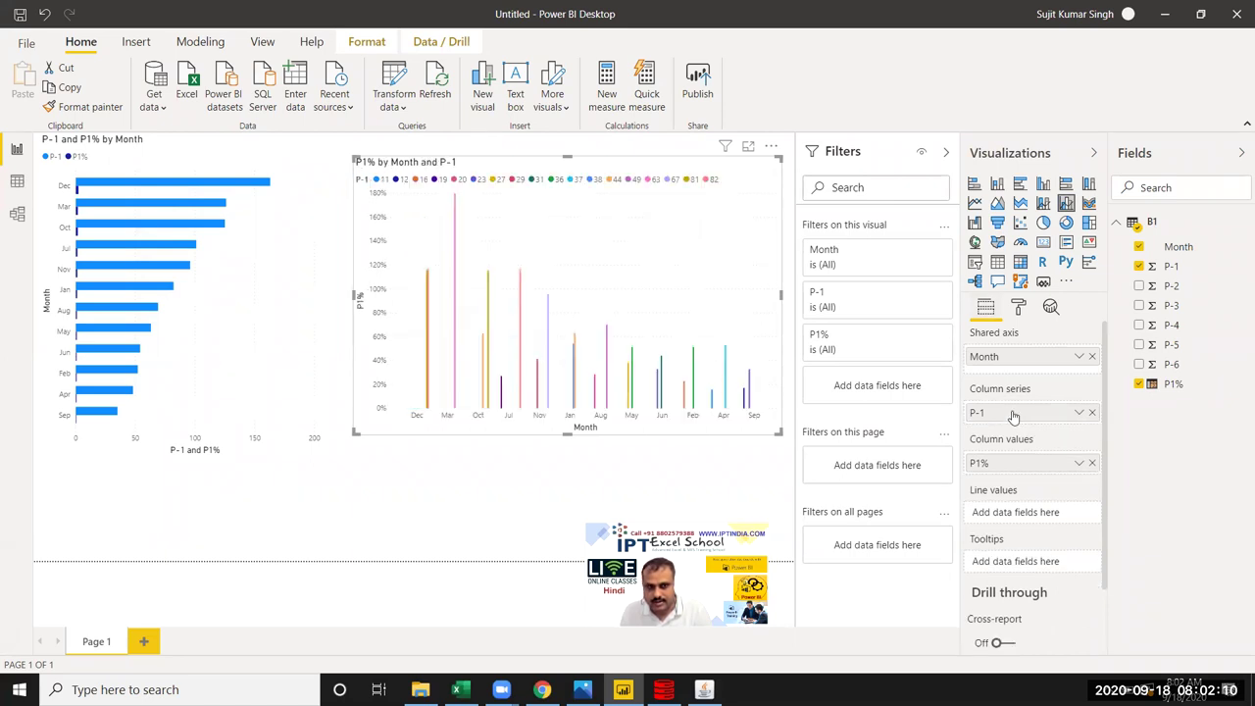
pyautogui.moveTo(1014, 419)
pyautogui.mouseDown()
pyautogui.moveTo(1017, 480)
pyautogui.moveTo(1002, 485)
pyautogui.mouseUp()
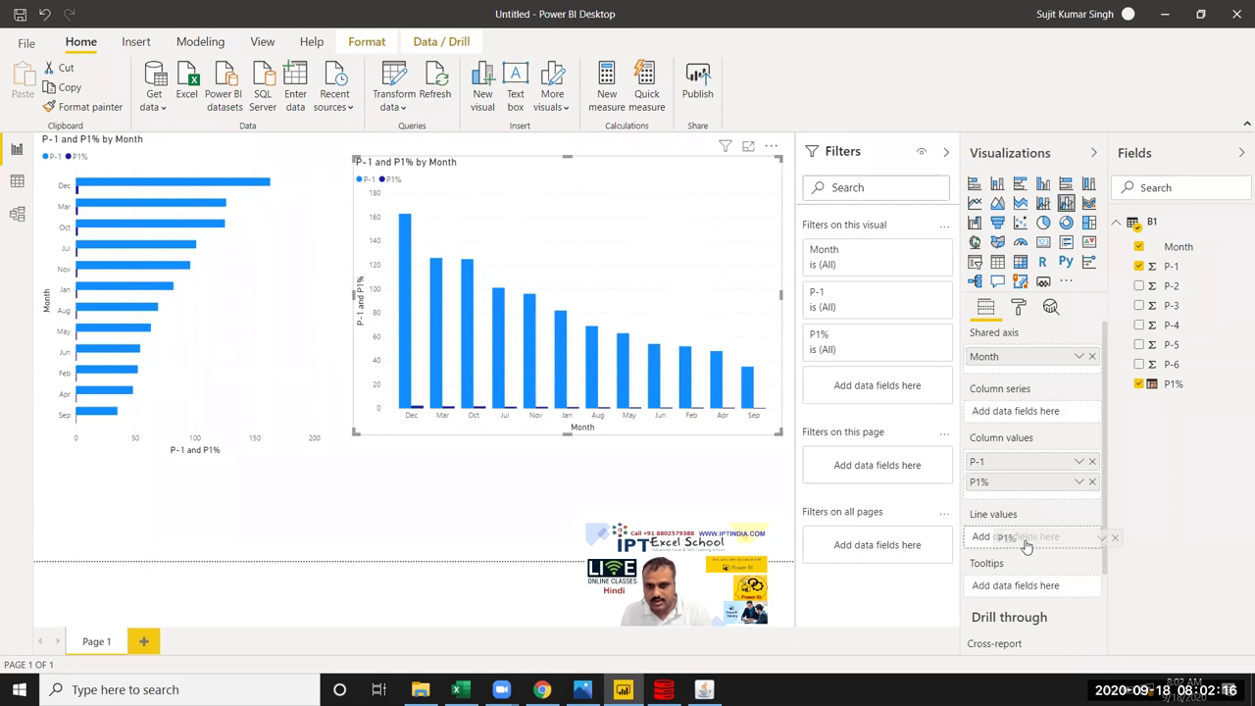
pyautogui.moveTo(985, 546); pyautogui.dragTo(985, 546)
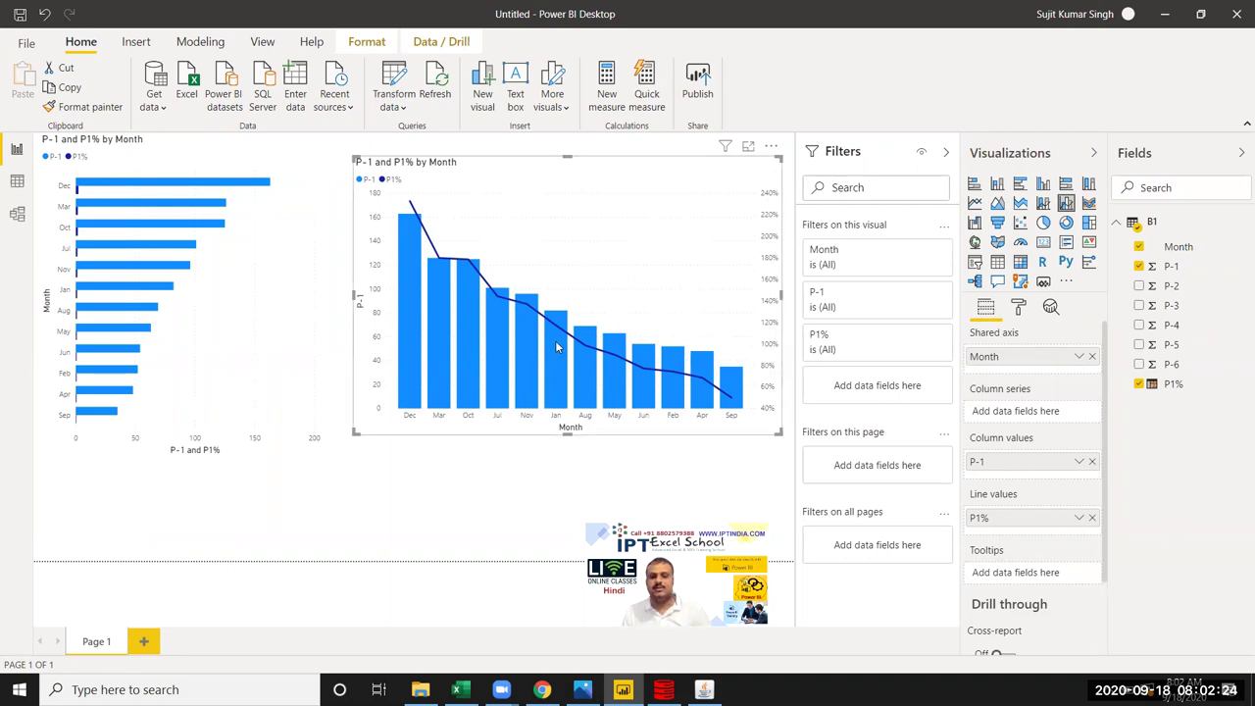
pyautogui.rightClick(258, 255)
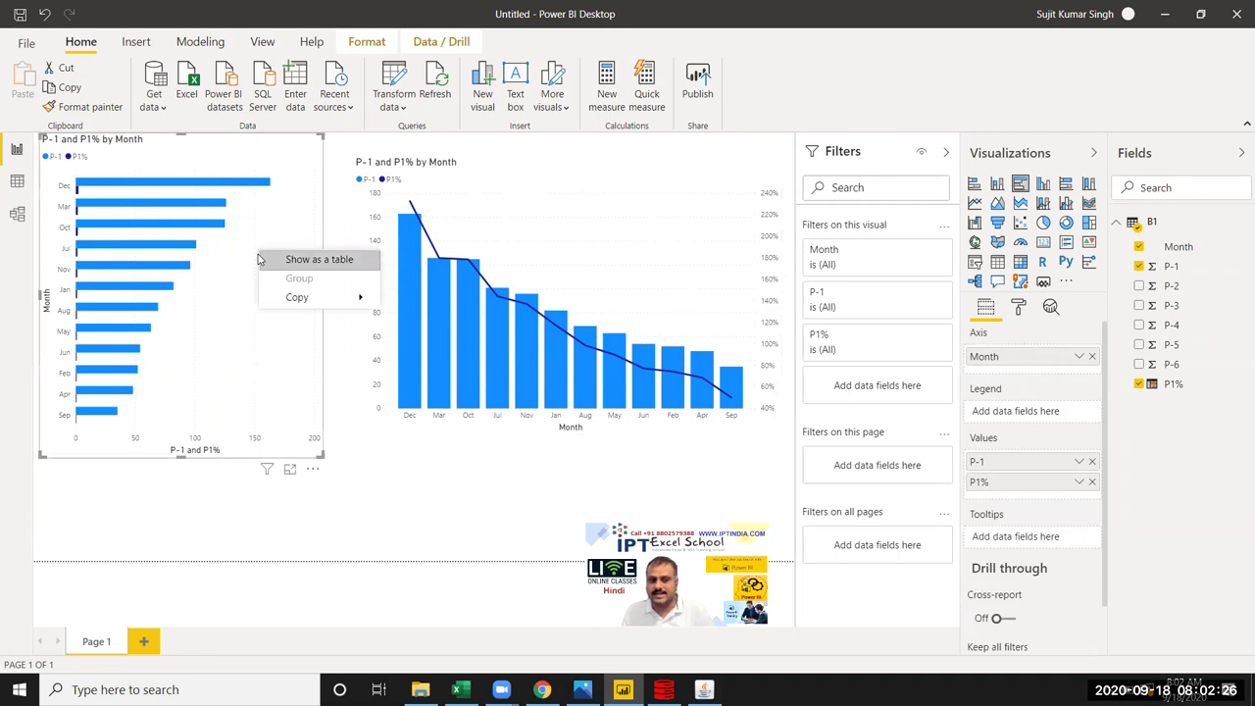
pyautogui.click(221, 287)
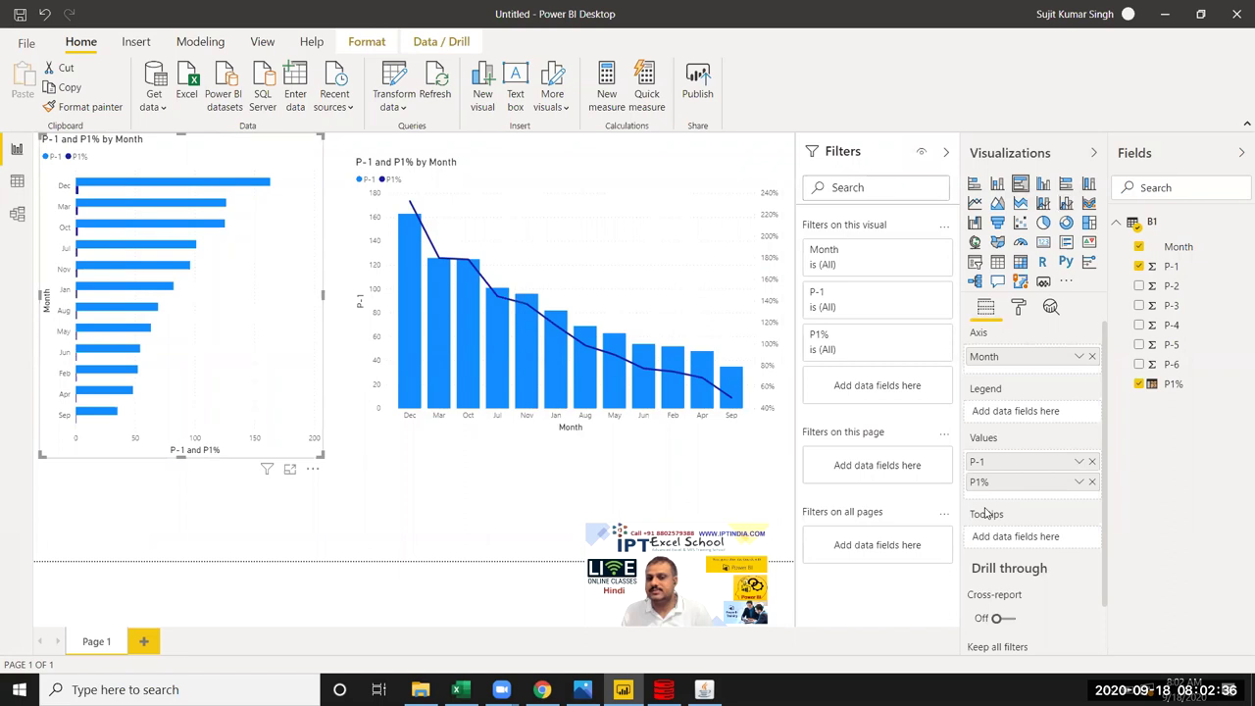
pyautogui.scroll(-1, 984, 505)
pyautogui.scroll(-1, 984, 505)
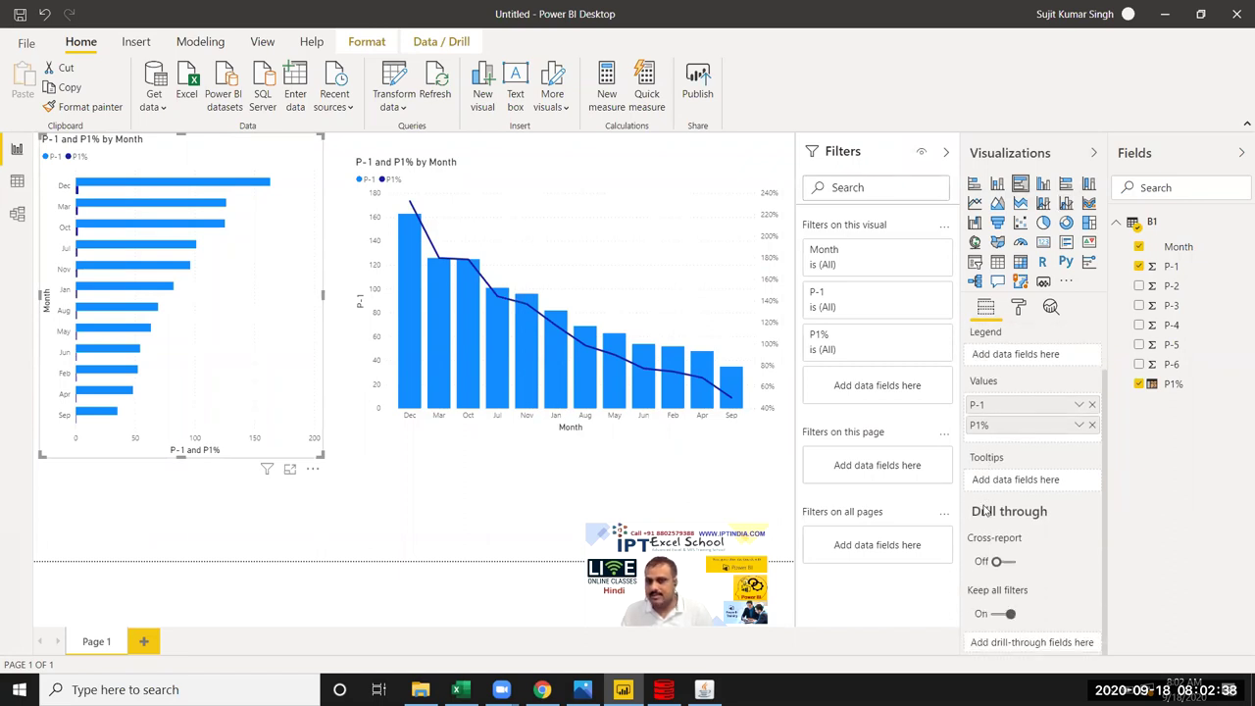
pyautogui.scroll(2, 984, 505)
pyautogui.scroll(-1, 984, 504)
pyautogui.scroll(-1, 984, 505)
pyautogui.scroll(1, 984, 505)
pyautogui.scroll(1, 984, 505)
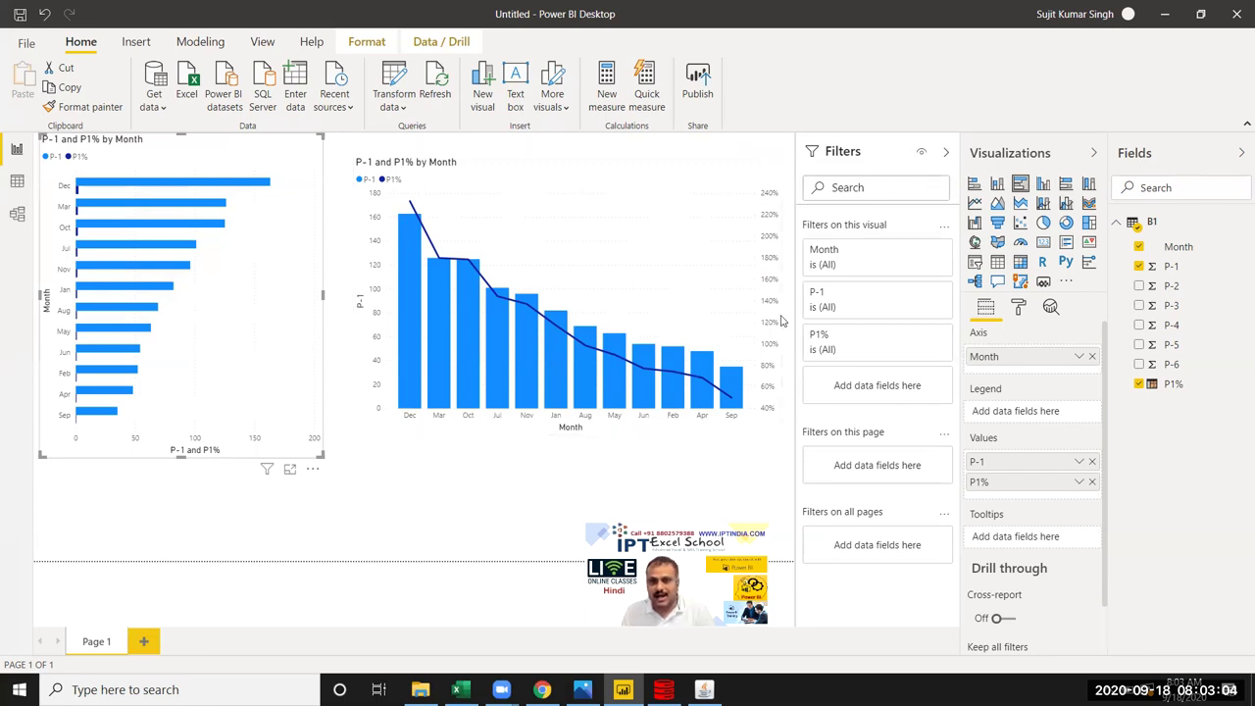
# Step: Select the combo chart and expand its Y axis formatting settings
pyautogui.click(566, 179)
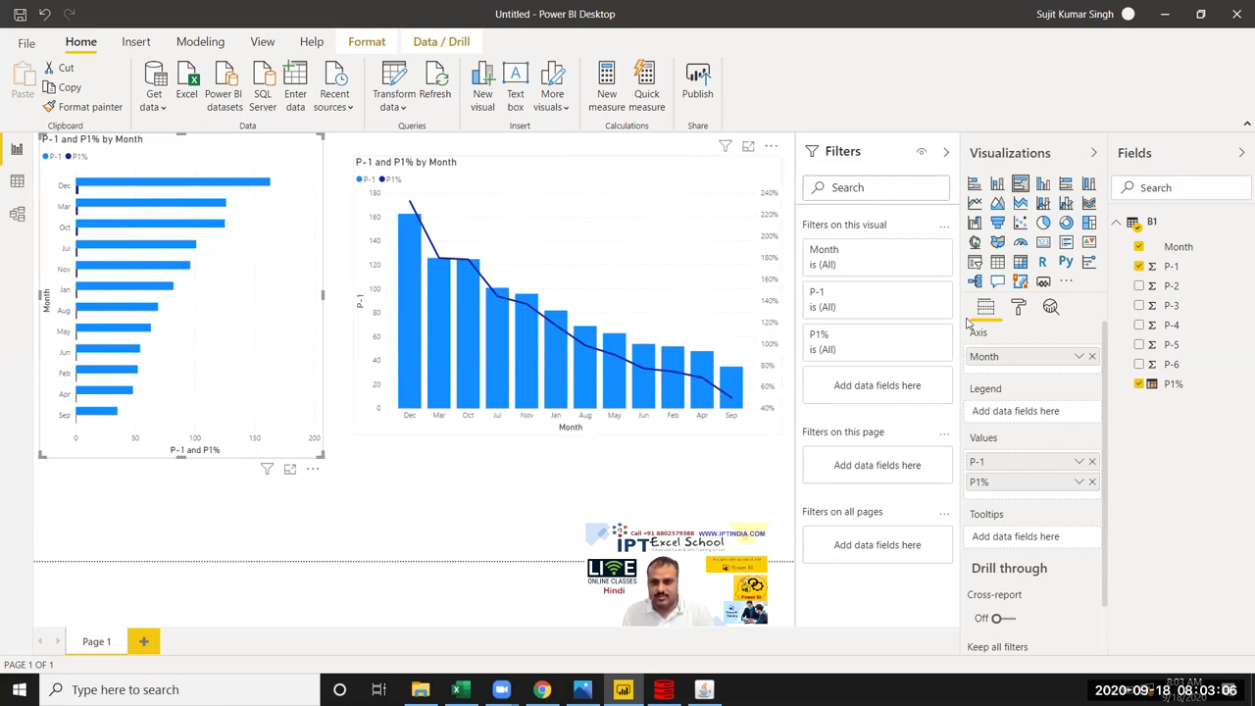
pyautogui.click(1018, 310)
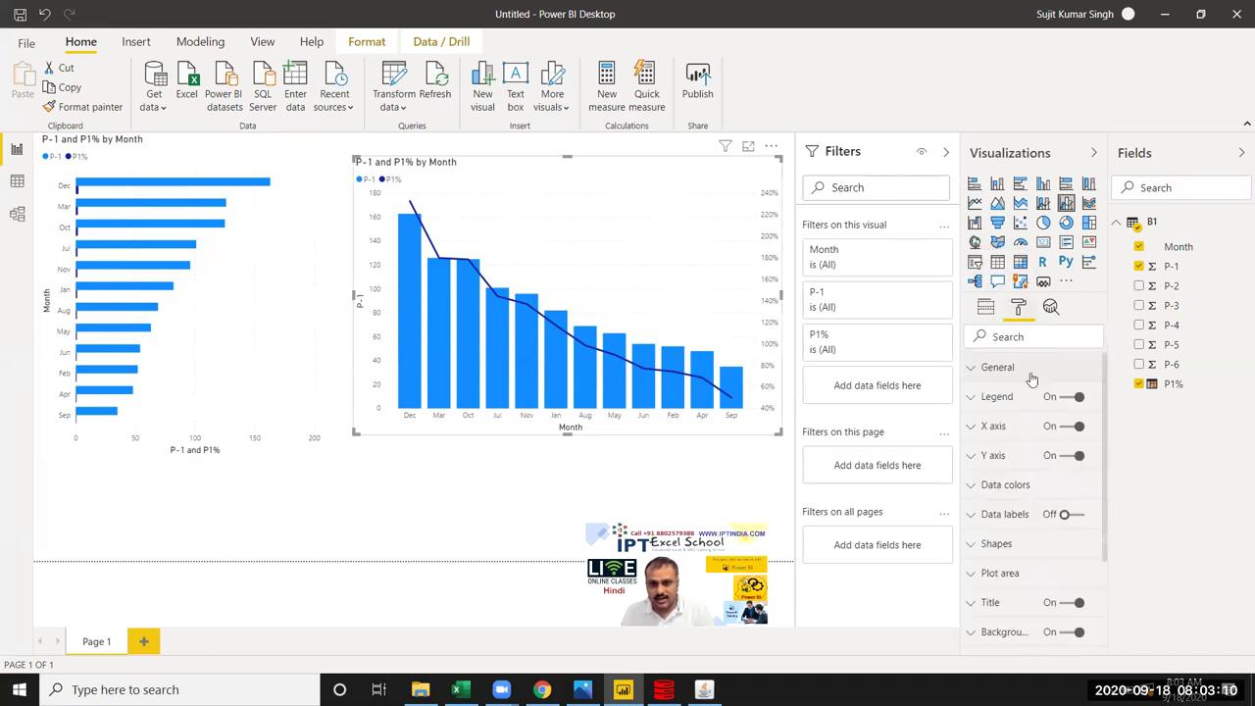
pyautogui.click(993, 457)
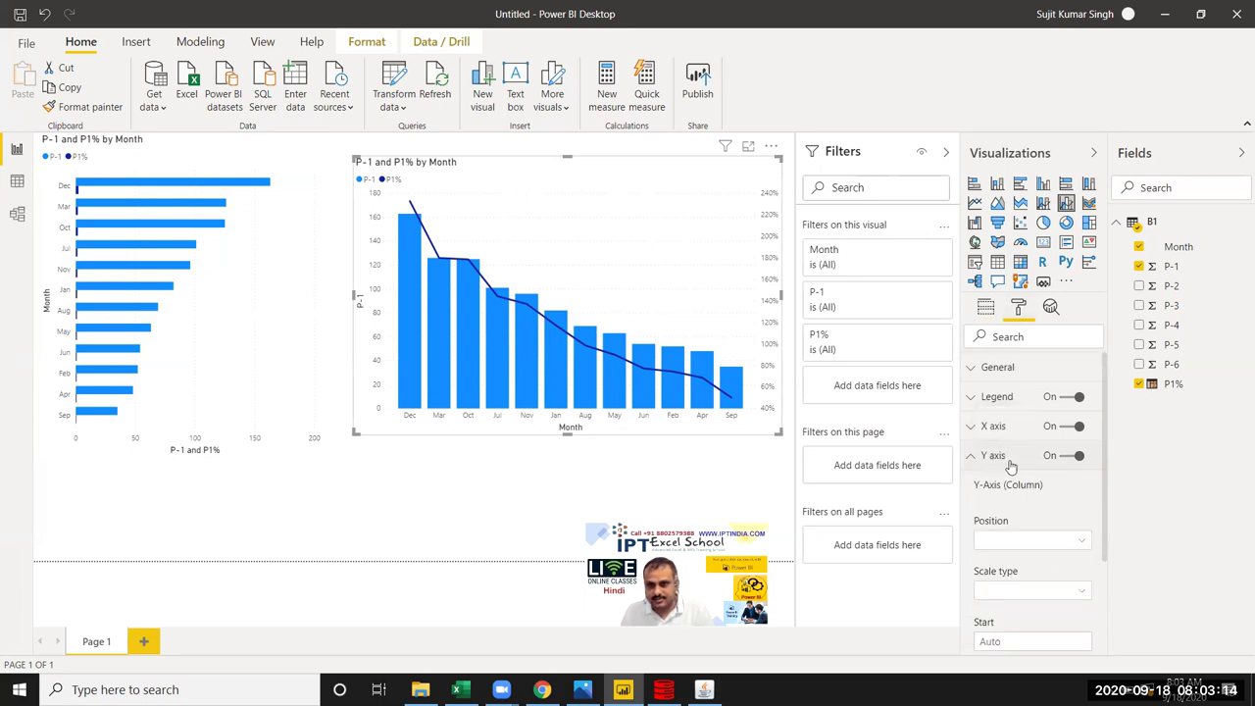
pyautogui.scroll(-3, 1027, 547)
pyautogui.scroll(-2, 1027, 547)
pyautogui.scroll(1, 1015, 530)
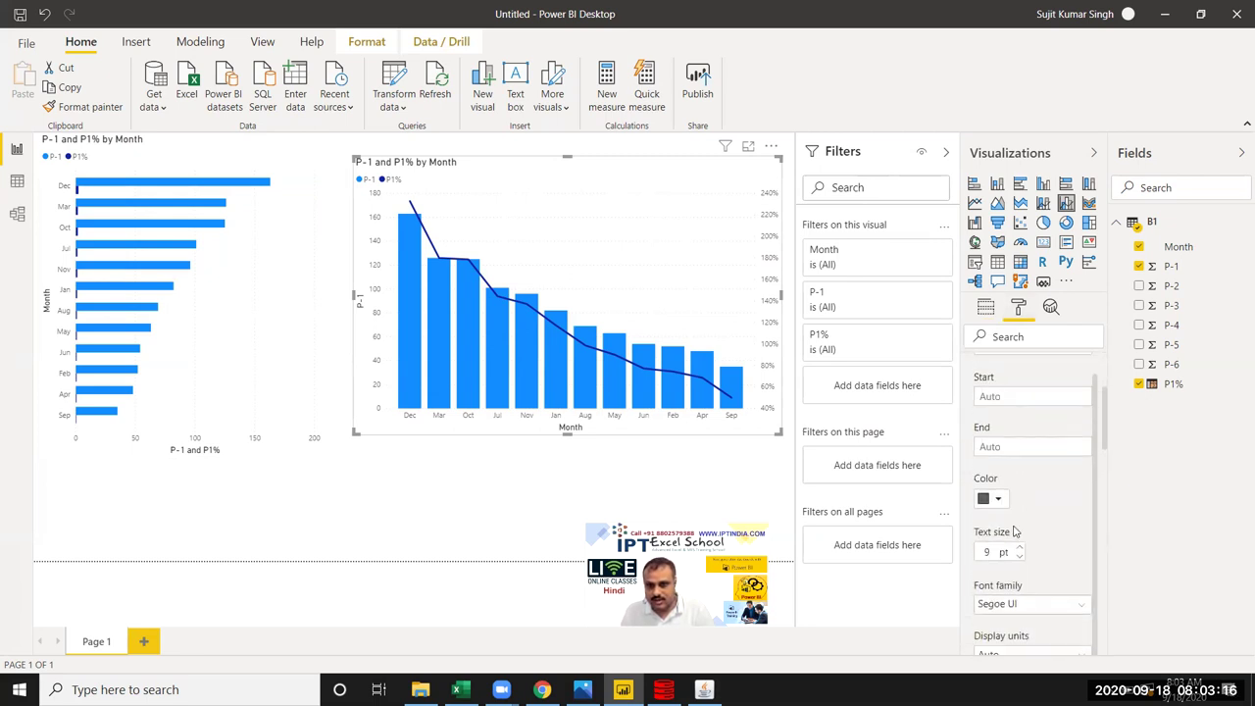
pyautogui.scroll(1, 1011, 424)
# Step: Set the P-1 axis start to 0 and its end to 200
pyautogui.click(1008, 478)
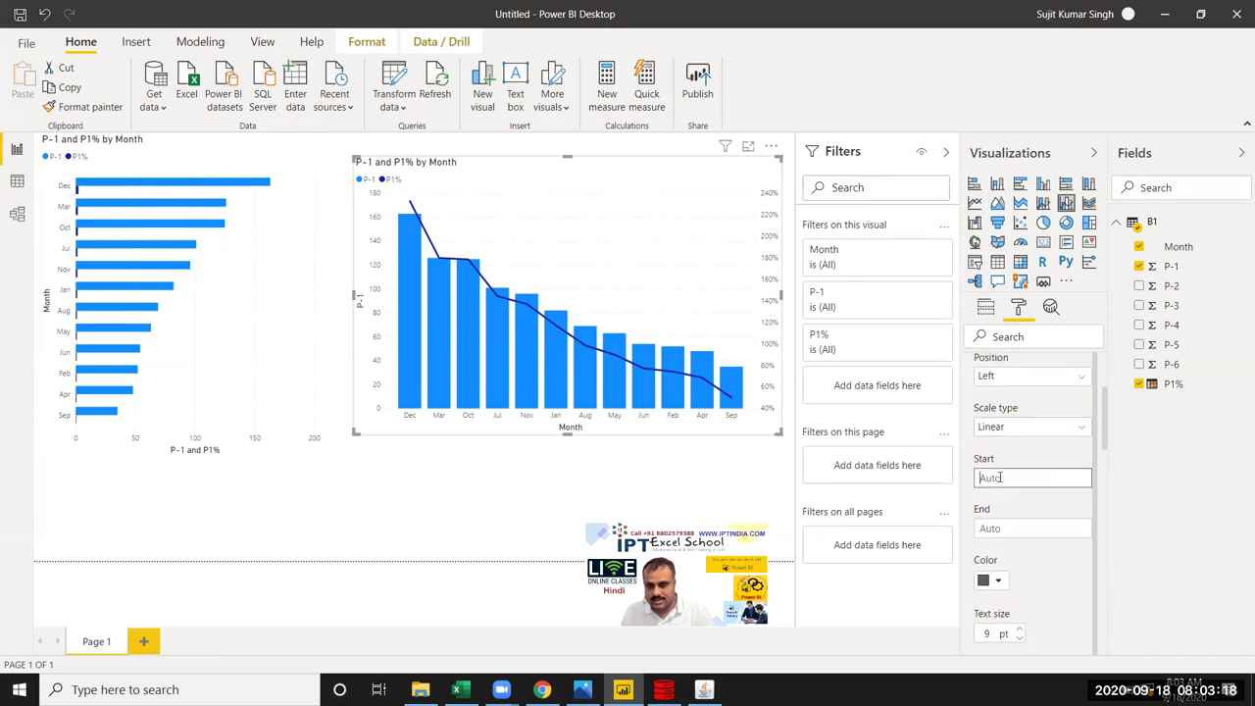
pyautogui.write('0')
pyautogui.click(1029, 527)
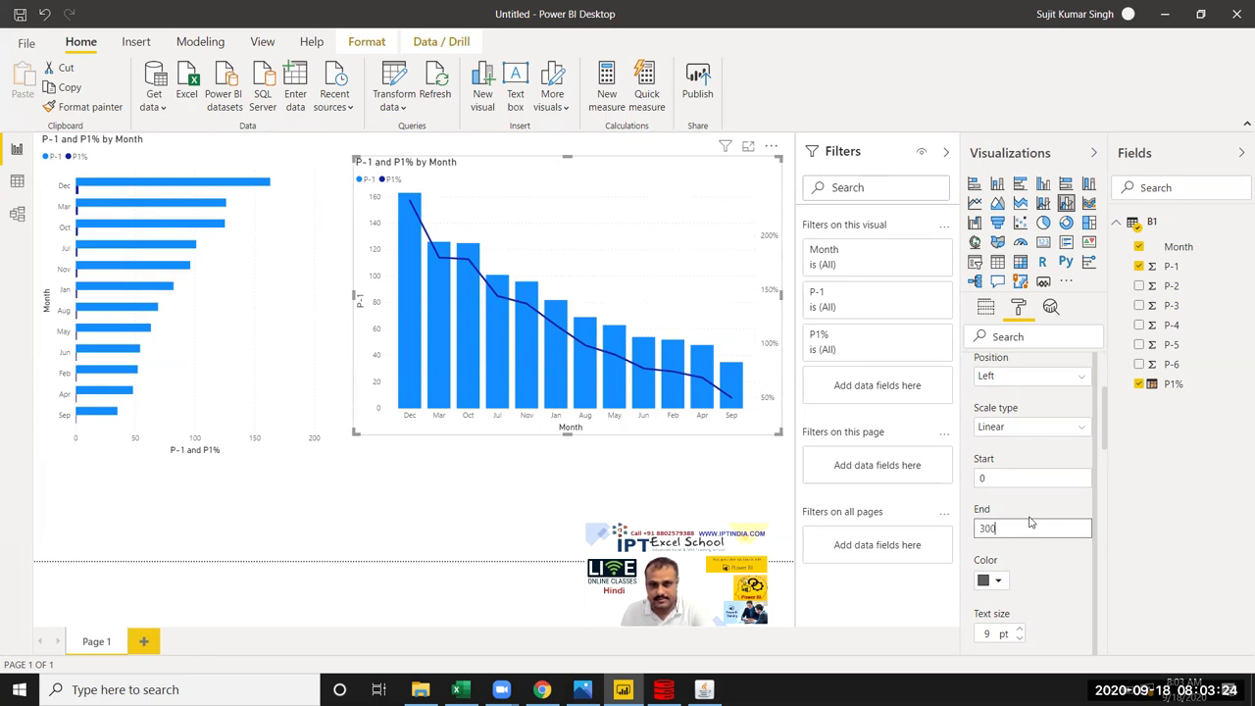
pyautogui.press('Return')
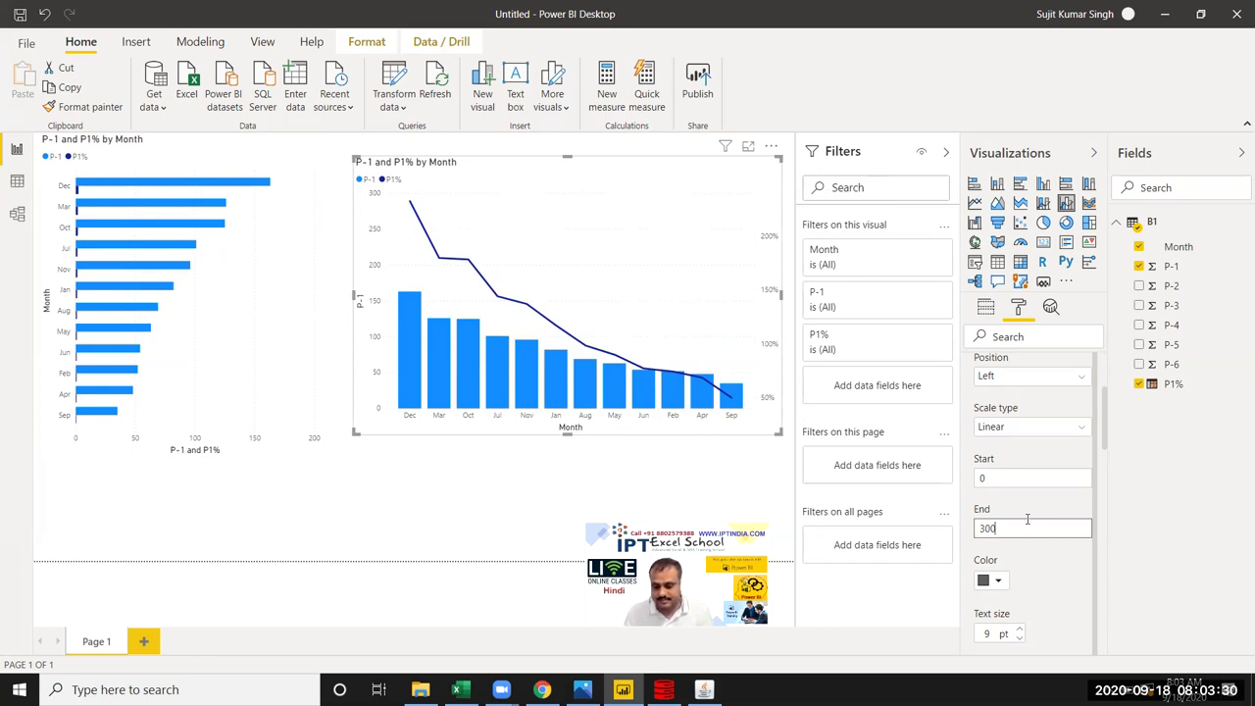
pyautogui.press('BackSpace')
pyautogui.write('20')
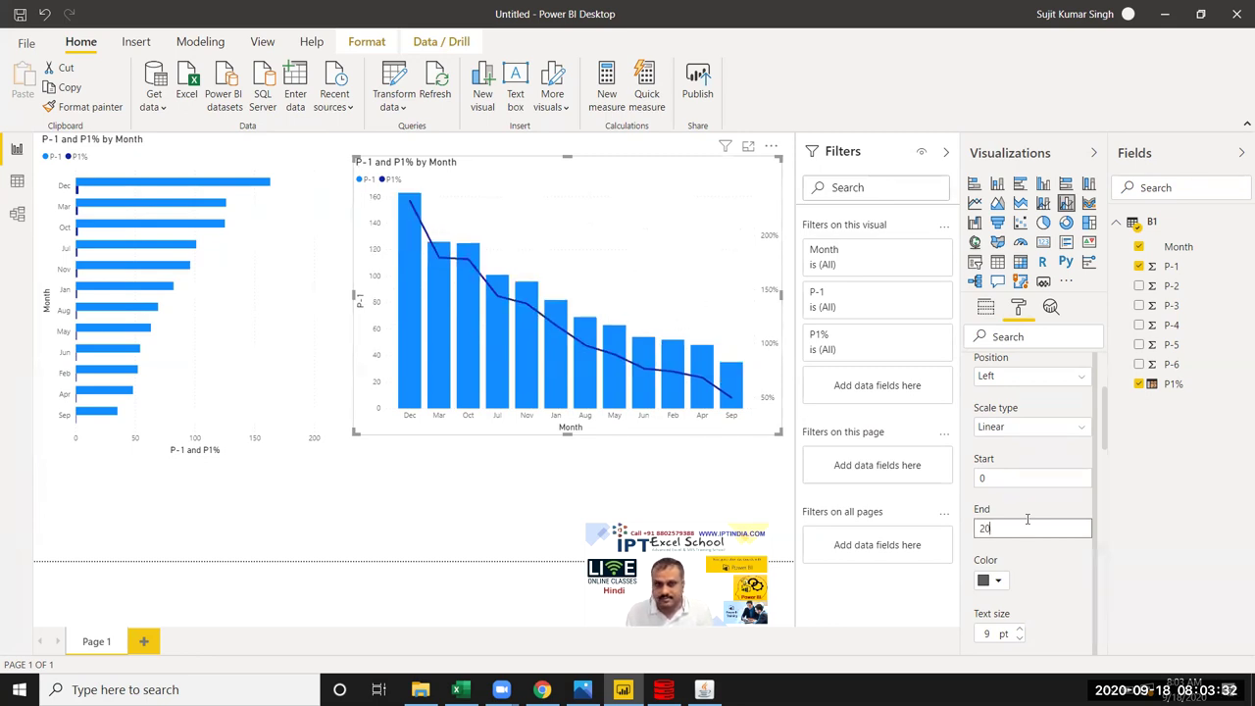
pyautogui.press('Return')
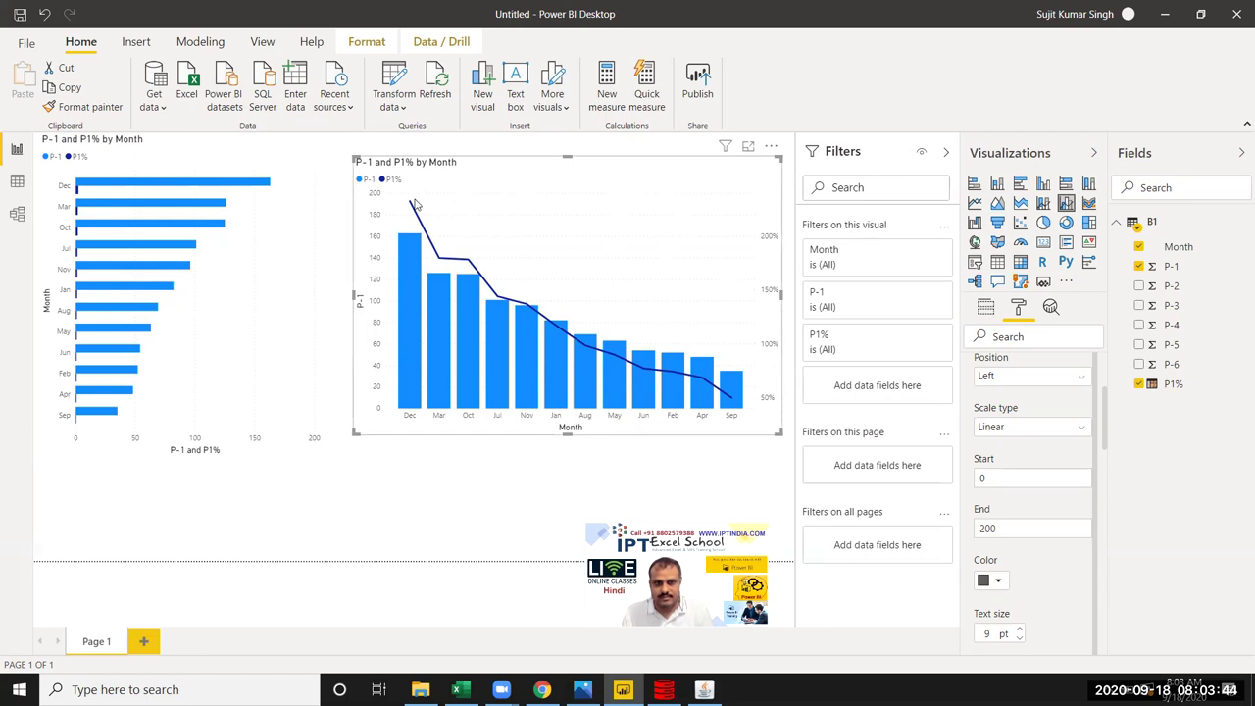
pyautogui.moveTo(410, 201)
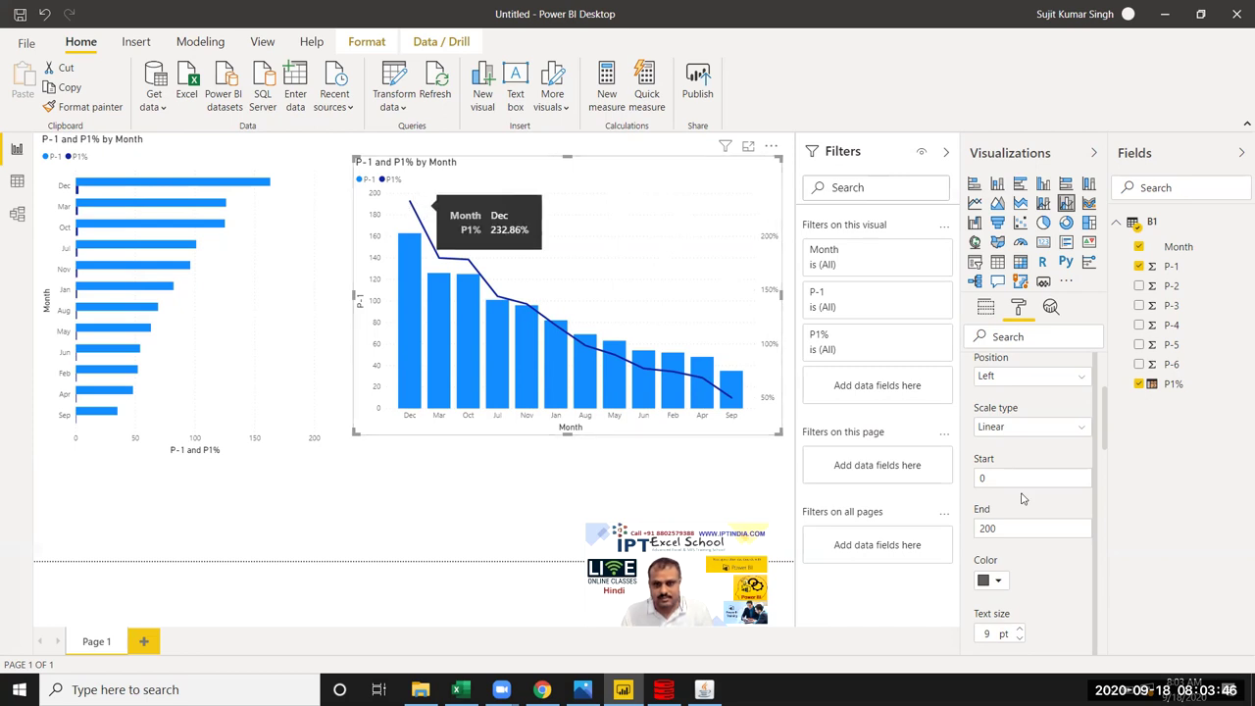
# Step: Set the secondary P1% axis to start at 0 and end at 300%
pyautogui.scroll(-2, 1031, 524)
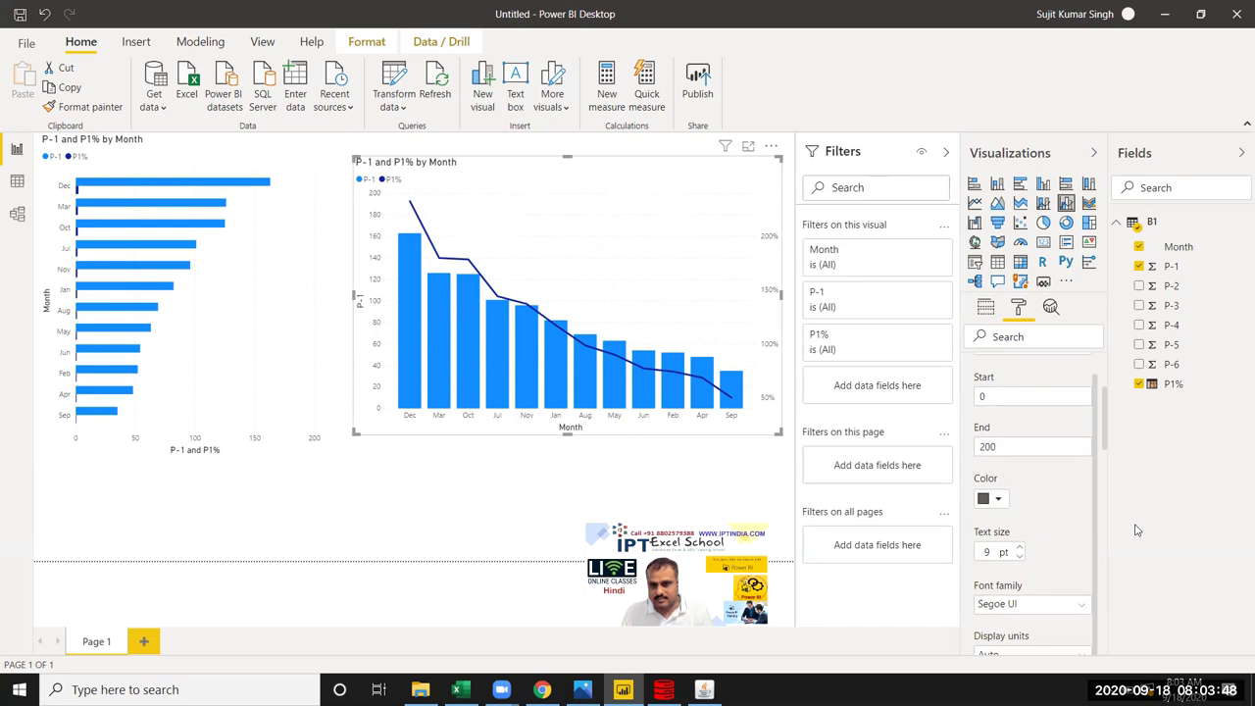
pyautogui.scroll(-2, 1035, 512)
pyautogui.scroll(-2, 1037, 508)
pyautogui.scroll(-2, 1039, 509)
pyautogui.scroll(-2, 1041, 511)
pyautogui.scroll(-2, 1045, 514)
pyautogui.scroll(-2, 1045, 514)
pyautogui.scroll(-1, 1045, 512)
pyautogui.scroll(1, 1044, 511)
pyautogui.click(1000, 507)
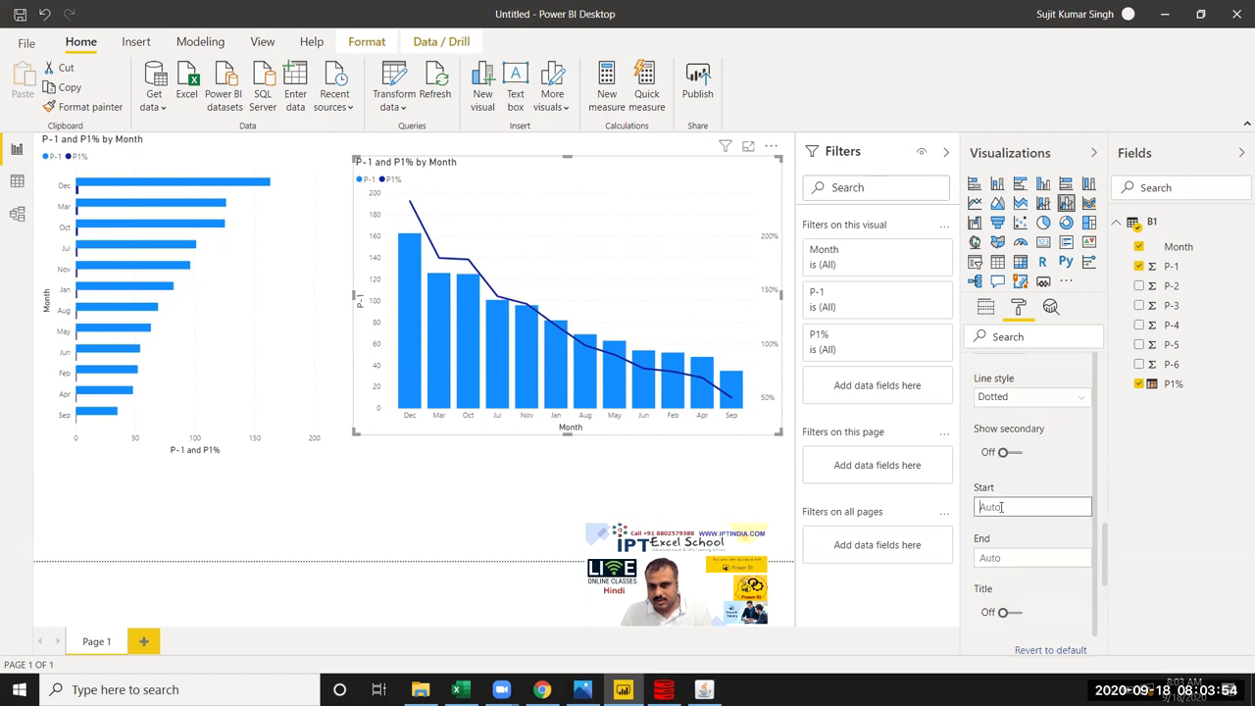
pyautogui.write('0')
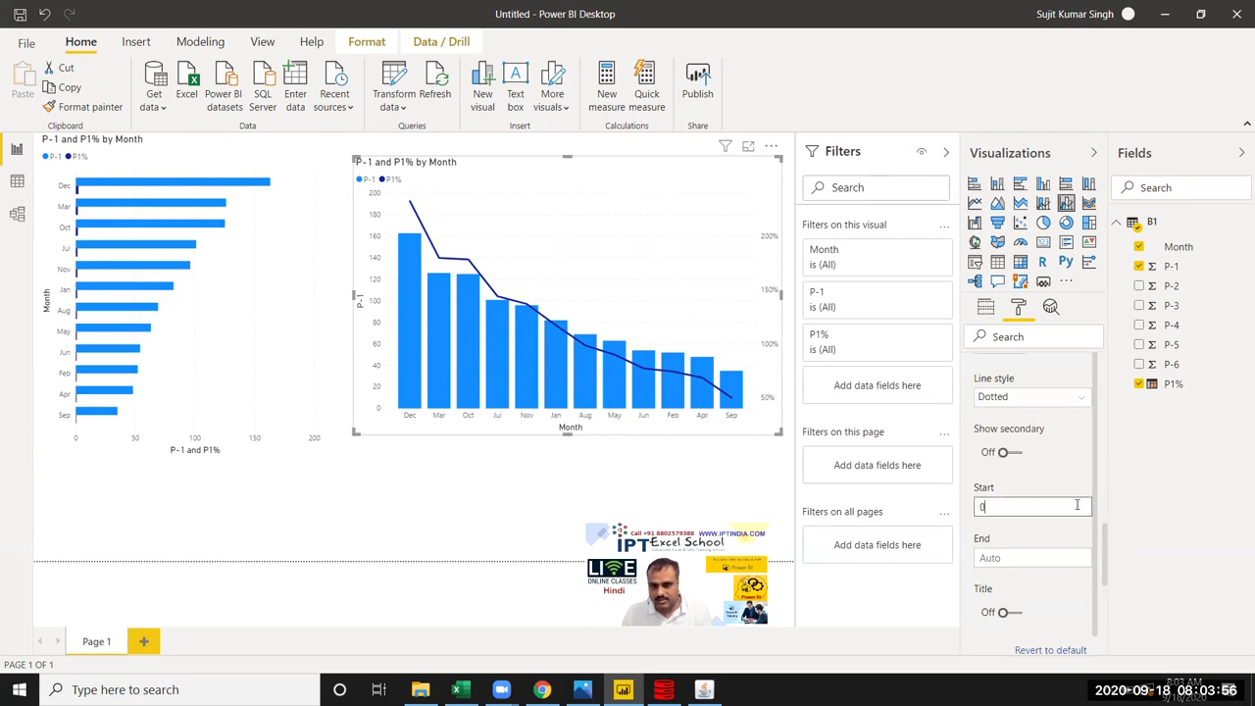
pyautogui.press('Return')
pyautogui.click(1048, 551)
pyautogui.write('2')
pyautogui.press('Return')
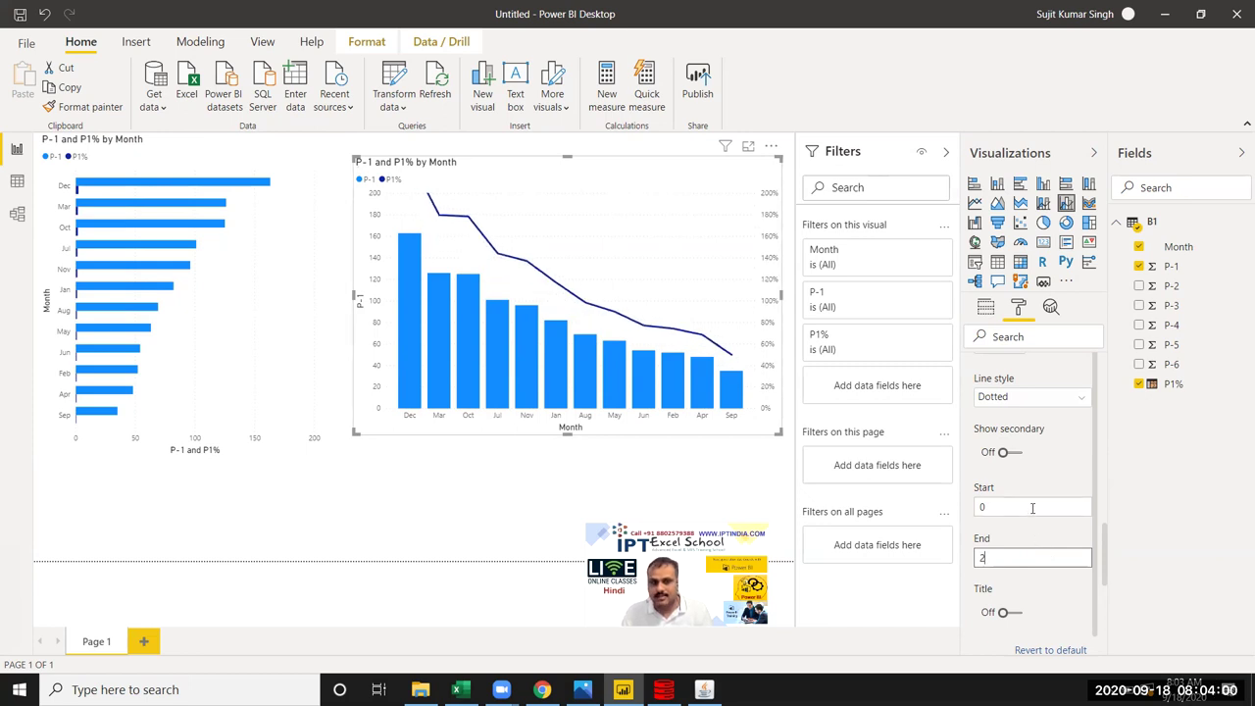
pyautogui.hotkey('ctrl', 'a')
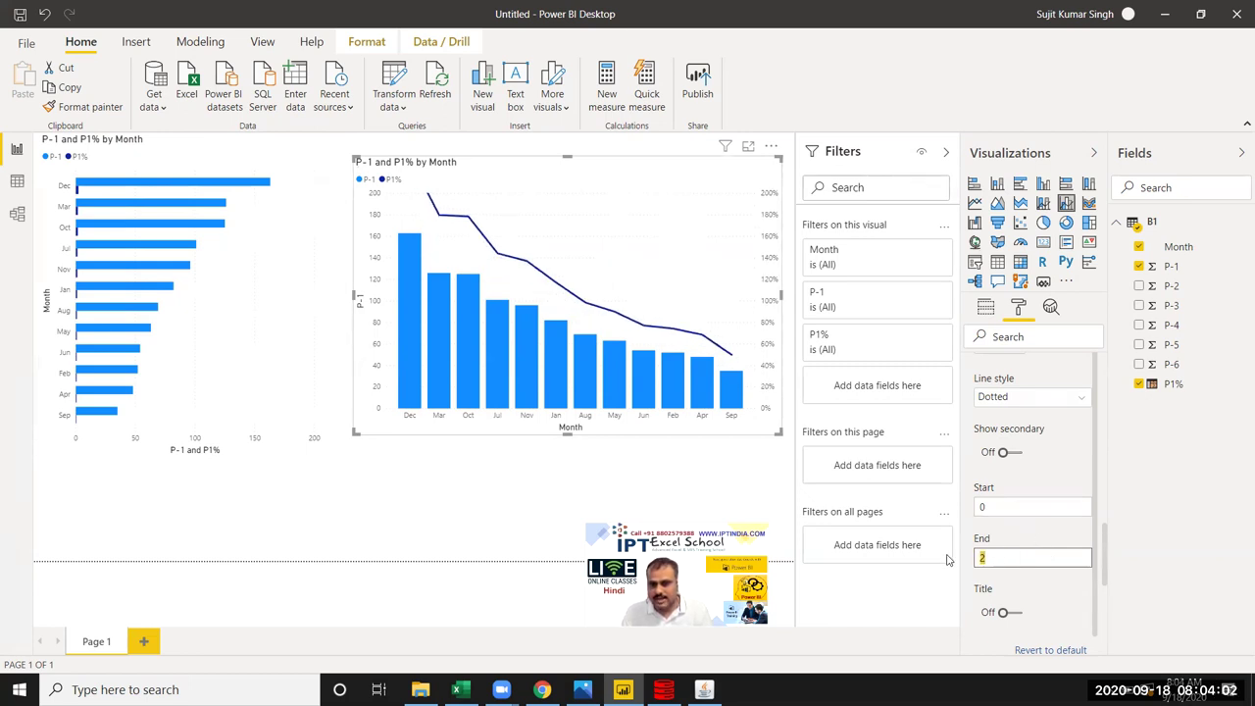
pyautogui.write('3')
pyautogui.press('Return')
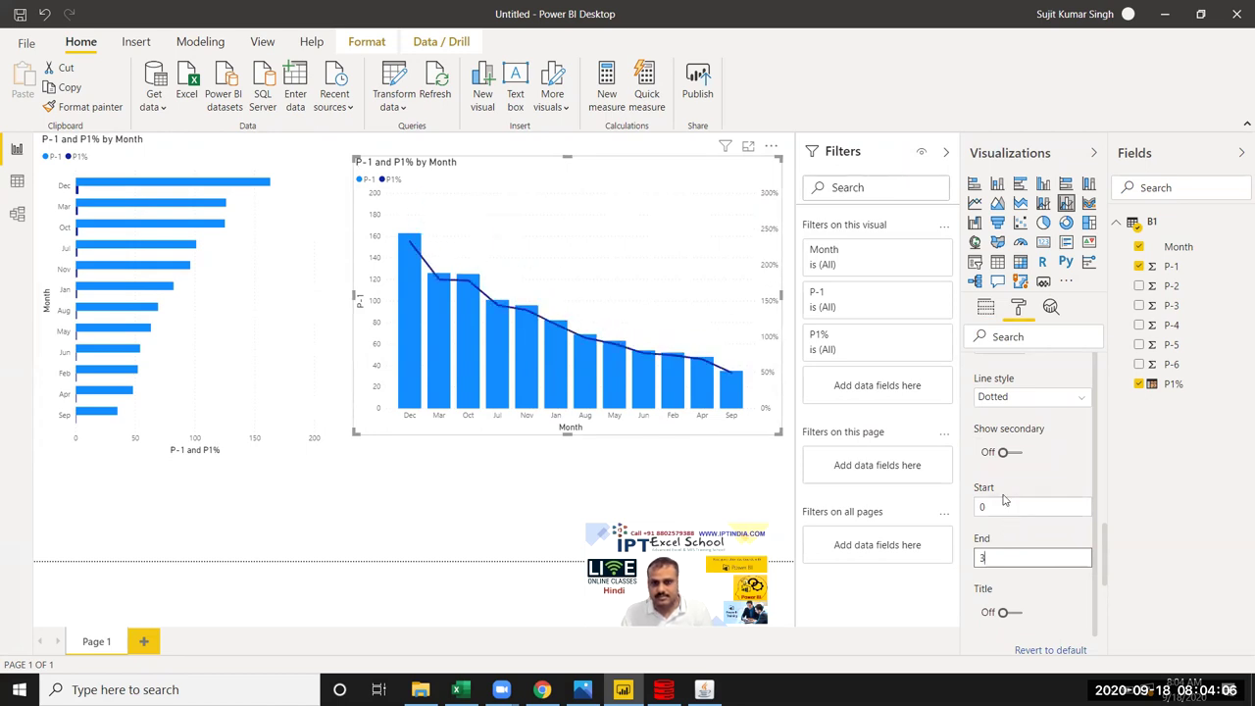
# Step: Change the primary P-1 axis end from 200 to 300
pyautogui.scroll(2, 1004, 500)
pyautogui.scroll(1, 1003, 500)
pyautogui.scroll(2, 1008, 495)
pyautogui.scroll(2, 1012, 462)
pyautogui.scroll(2, 1012, 465)
pyautogui.scroll(1, 1005, 490)
pyautogui.doubleClick(998, 527)
pyautogui.write('3')
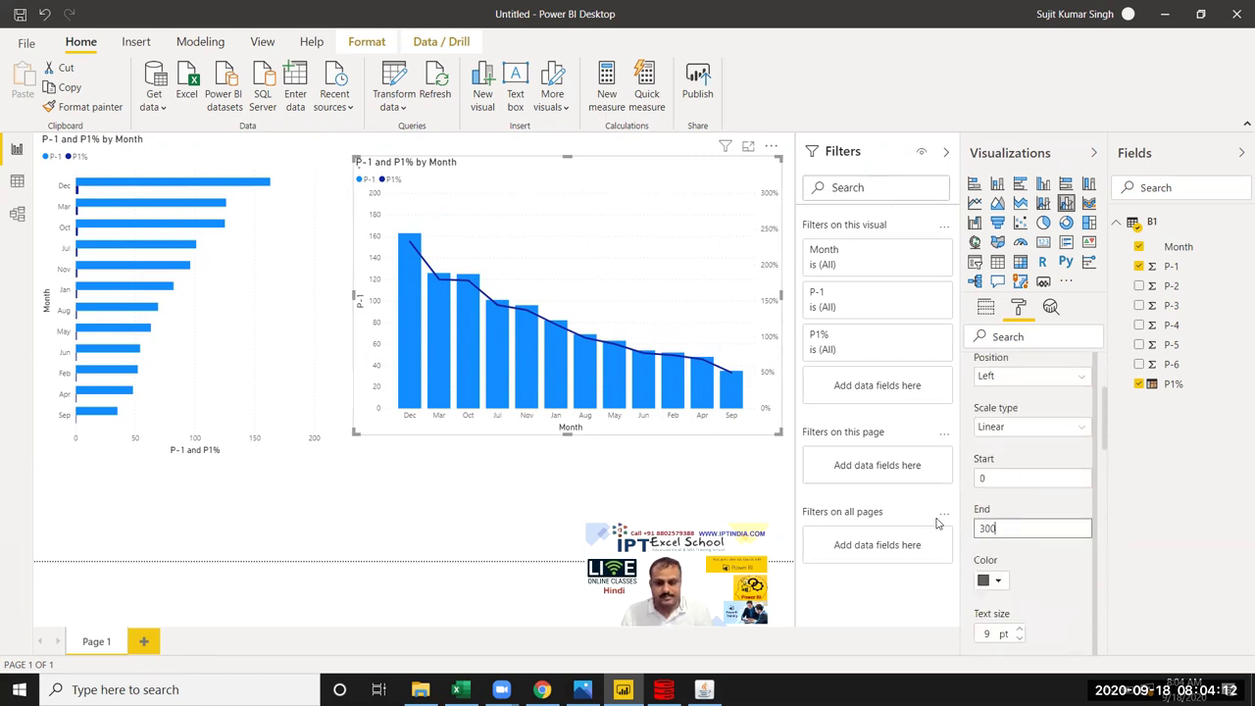
pyautogui.press('Return')
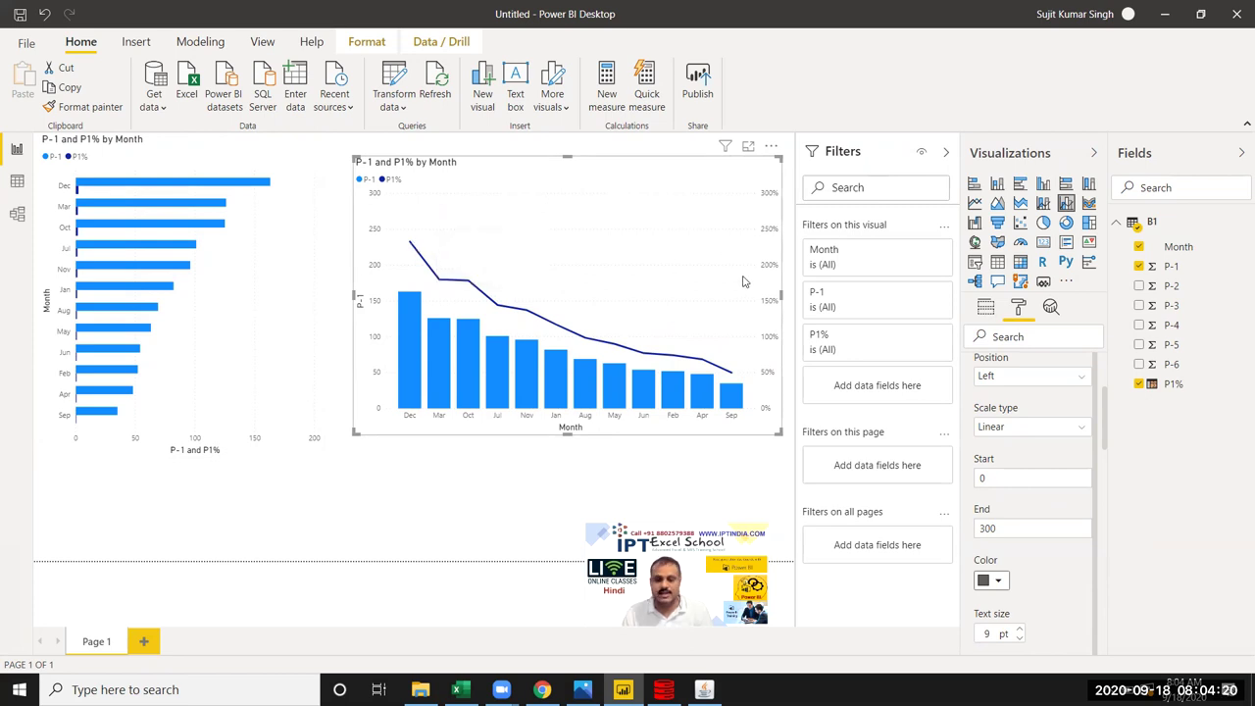
# Step: Deselect the combo chart and select the P-1 and P1% by Month bar chart
pyautogui.click(731, 499)
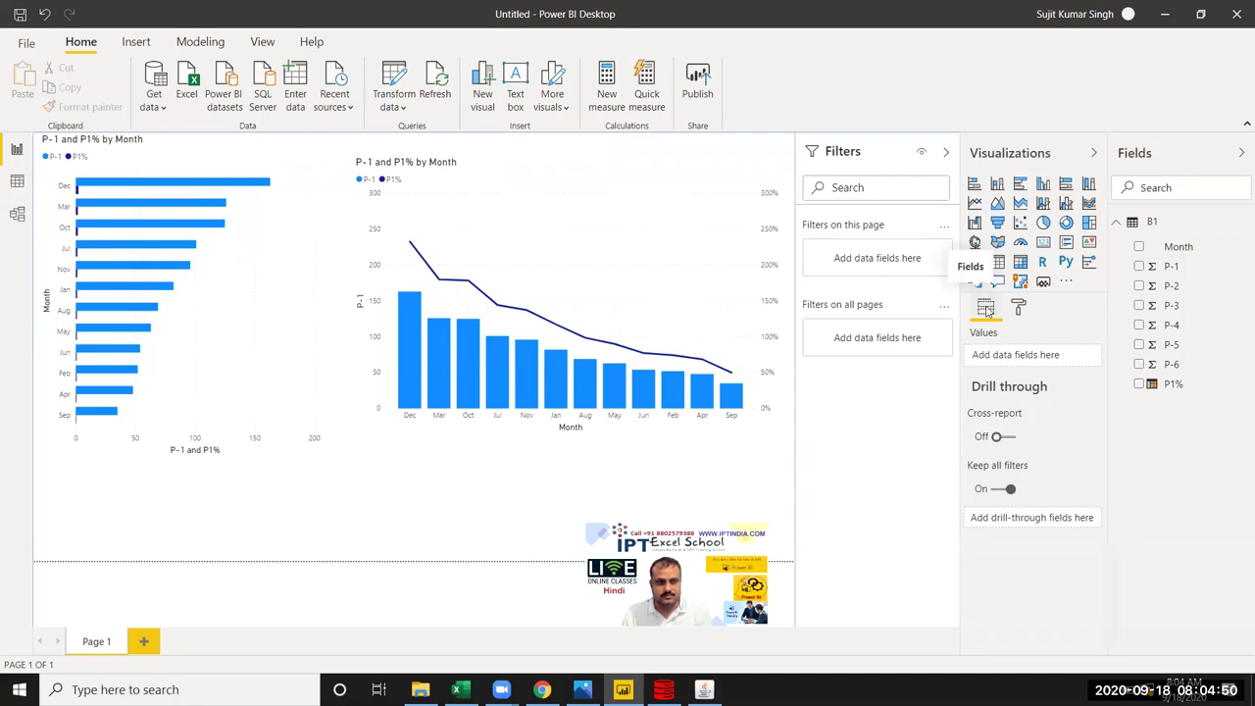
pyautogui.moveTo(98, 242)
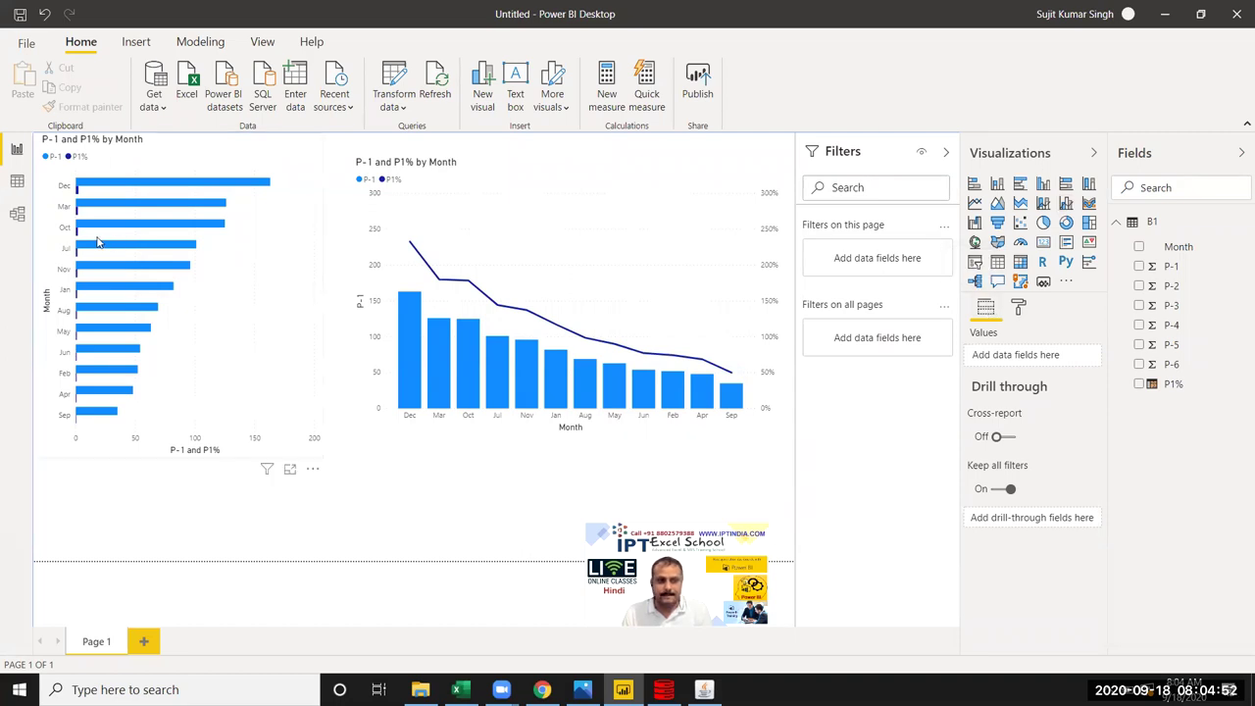
pyautogui.click(65, 204)
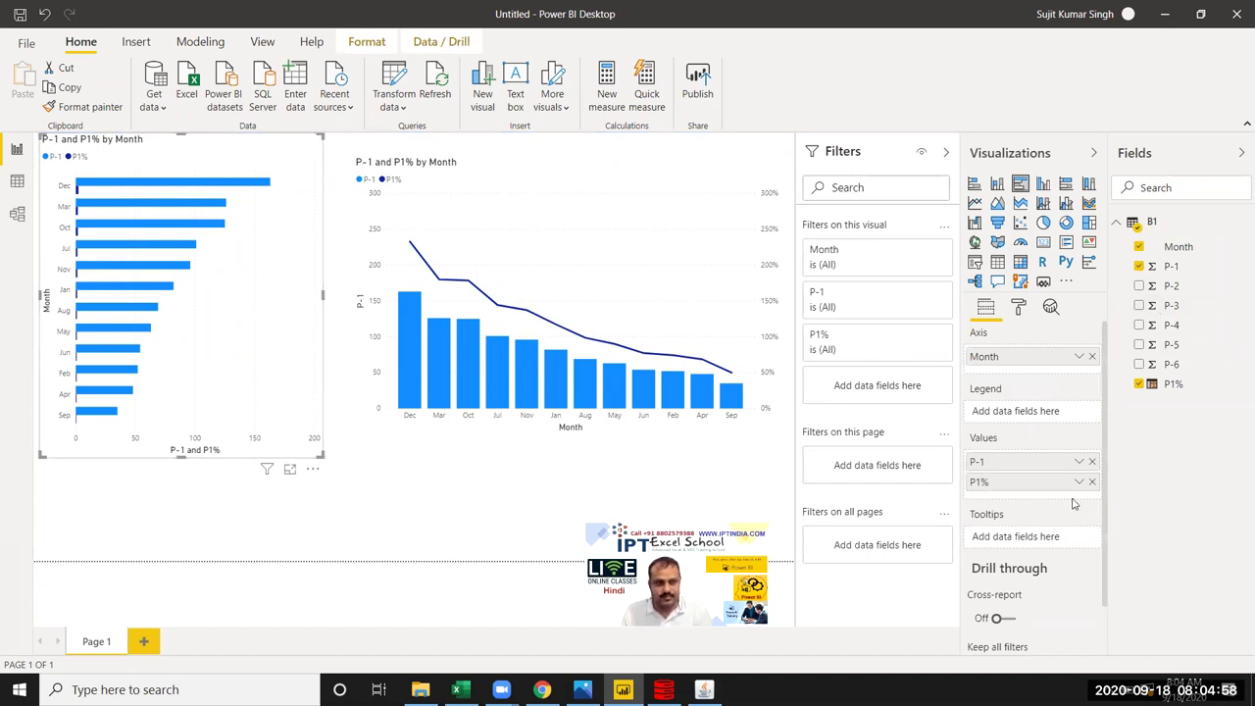
# Step: Open the bar chart's formatting settings and review its Y axis options
pyautogui.click(1019, 309)
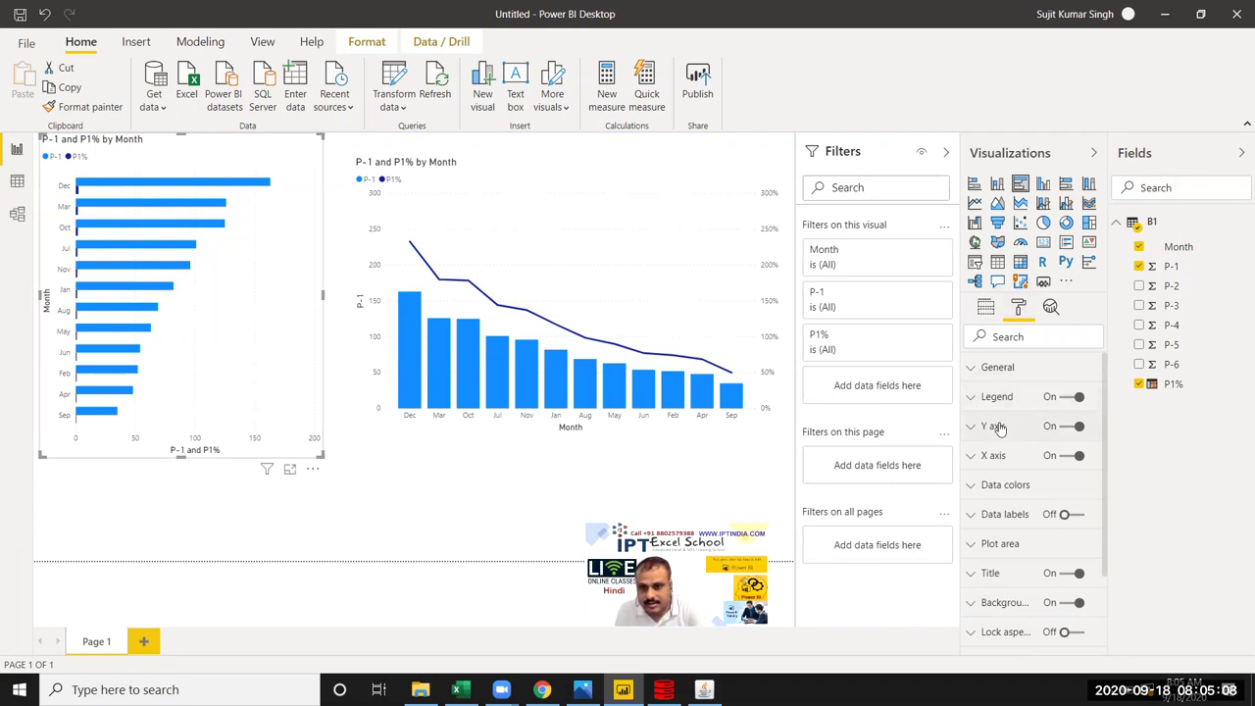
pyautogui.click(996, 427)
pyautogui.scroll(-1, 1036, 472)
pyautogui.scroll(-1, 1068, 494)
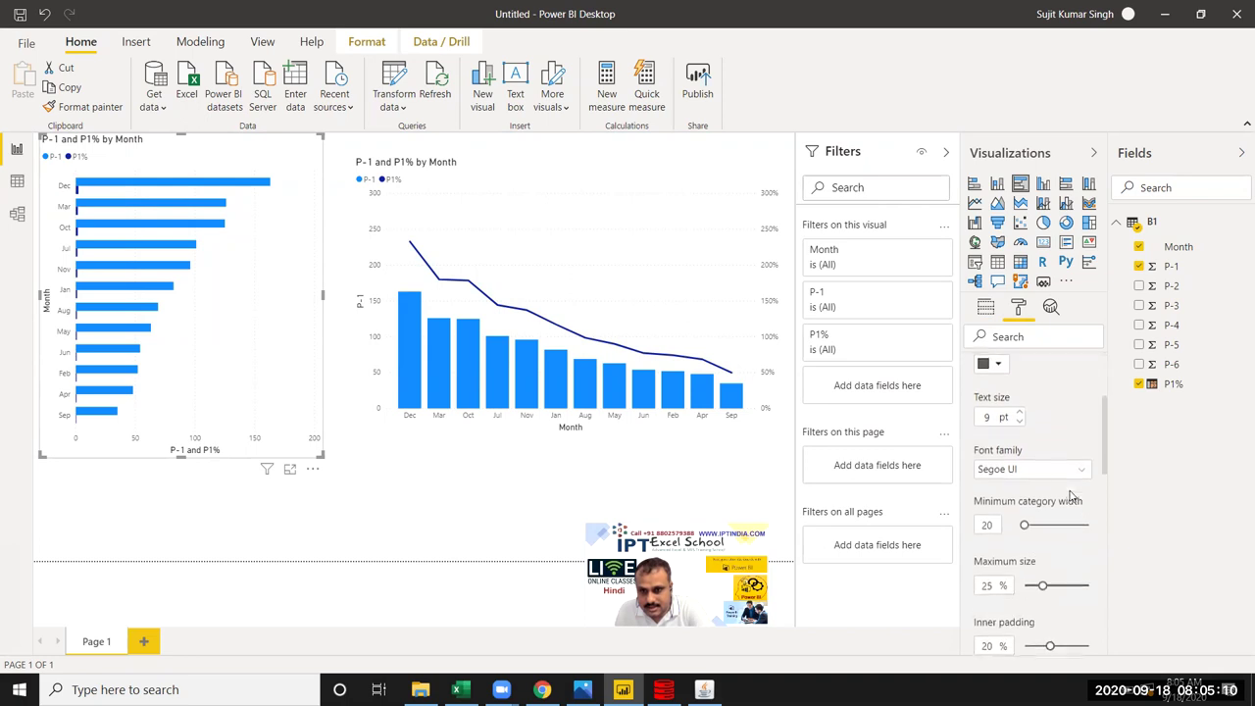
pyautogui.scroll(-1, 1056, 527)
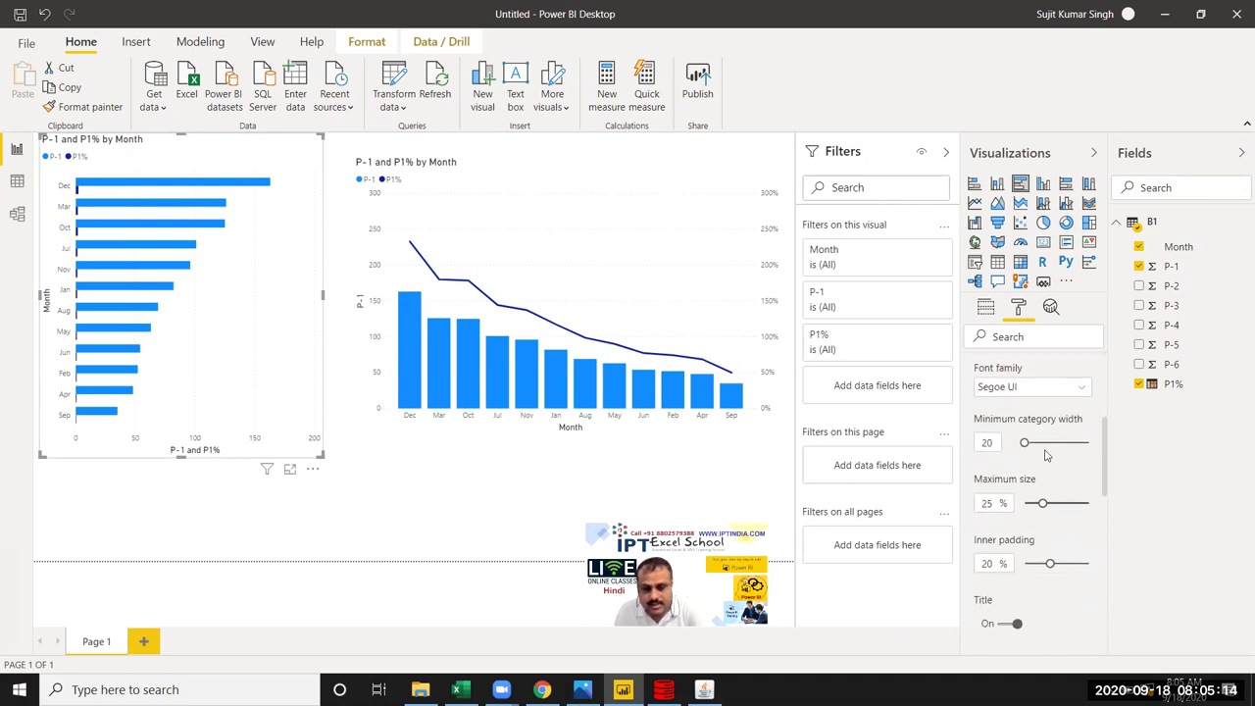
pyautogui.scroll(1, 1014, 412)
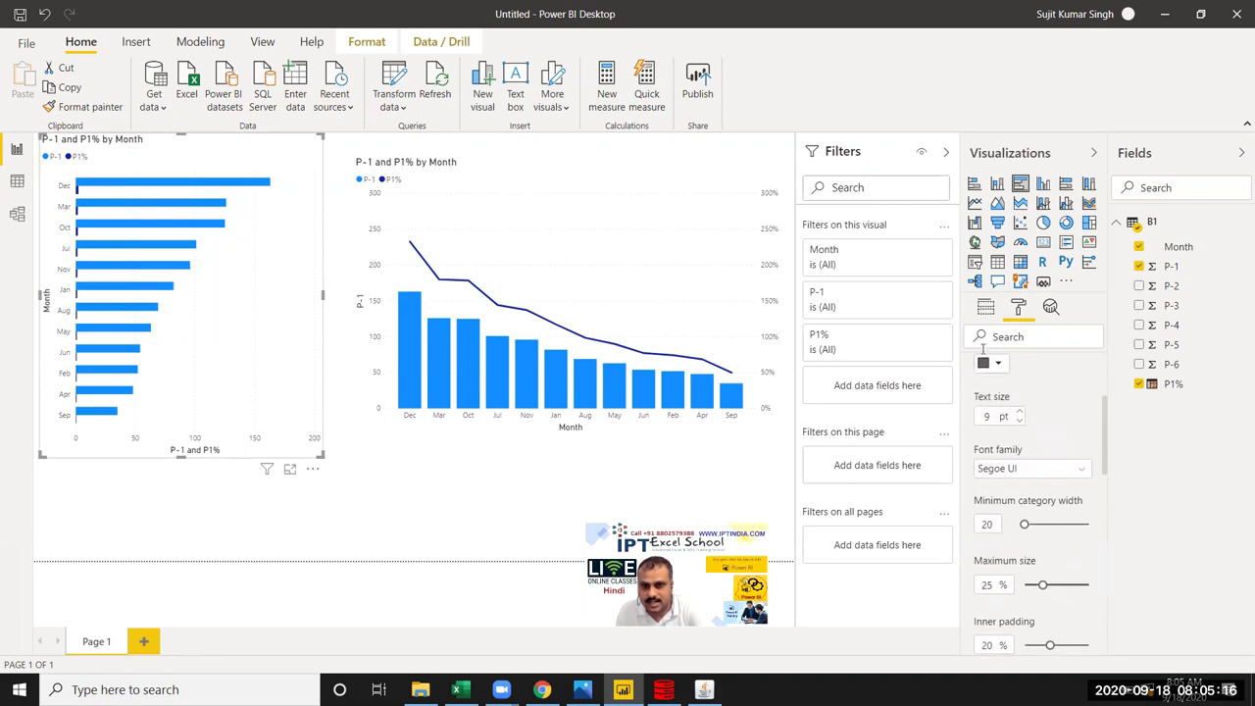
pyautogui.scroll(2, 993, 377)
pyautogui.click(970, 451)
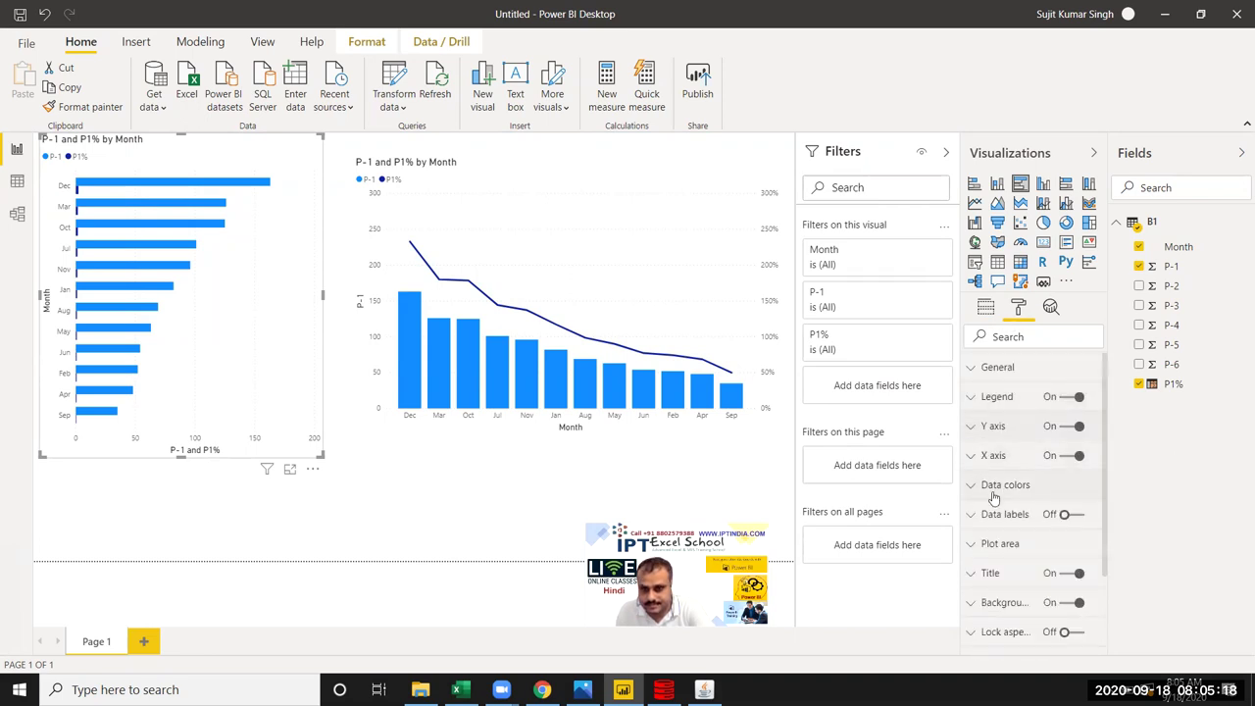
# Step: Expand the bar chart's X axis settings and look through its title style options
pyautogui.click(994, 456)
pyautogui.scroll(-2, 1010, 465)
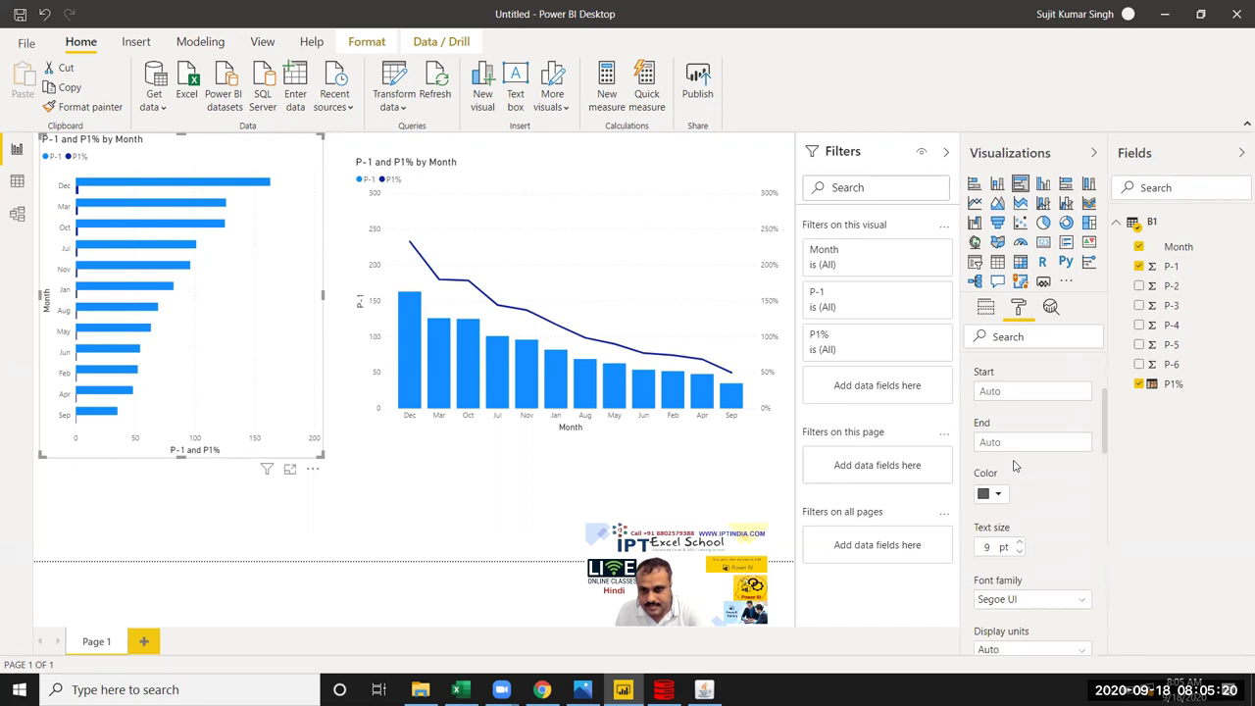
pyautogui.scroll(-1, 1020, 456)
pyautogui.scroll(-1, 1039, 459)
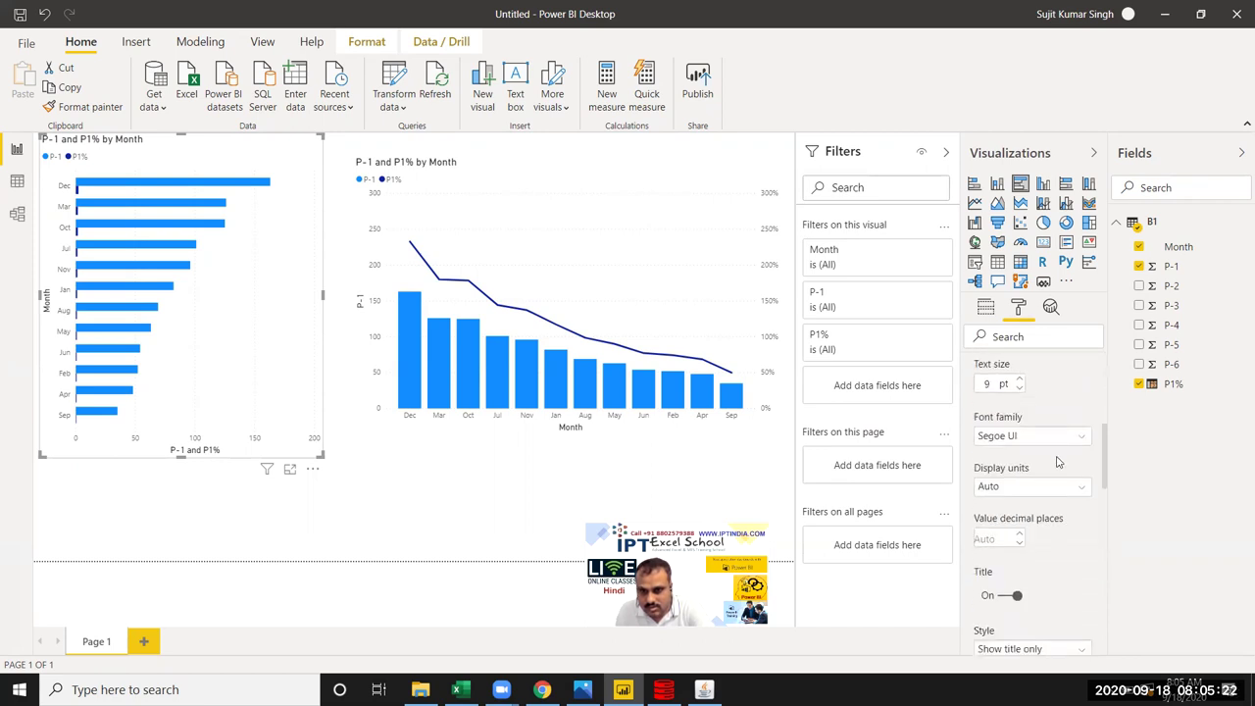
pyautogui.scroll(-1, 1064, 461)
pyautogui.scroll(-1, 1067, 463)
pyautogui.scroll(-1, 1067, 462)
pyautogui.scroll(-1, 1067, 462)
pyautogui.scroll(-1, 1067, 462)
pyautogui.scroll(1, 1067, 462)
pyautogui.scroll(1, 1067, 462)
pyautogui.scroll(1, 1066, 461)
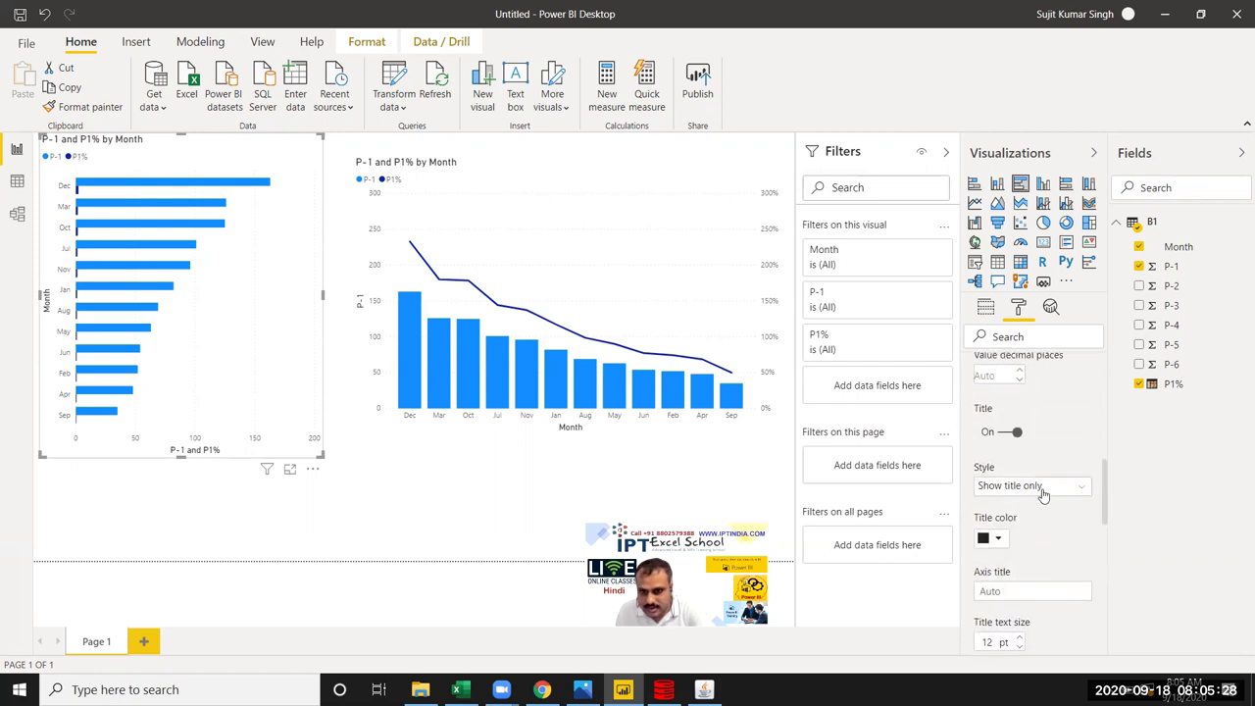
pyautogui.click(1043, 488)
pyautogui.click(1059, 456)
pyautogui.scroll(2, 1060, 457)
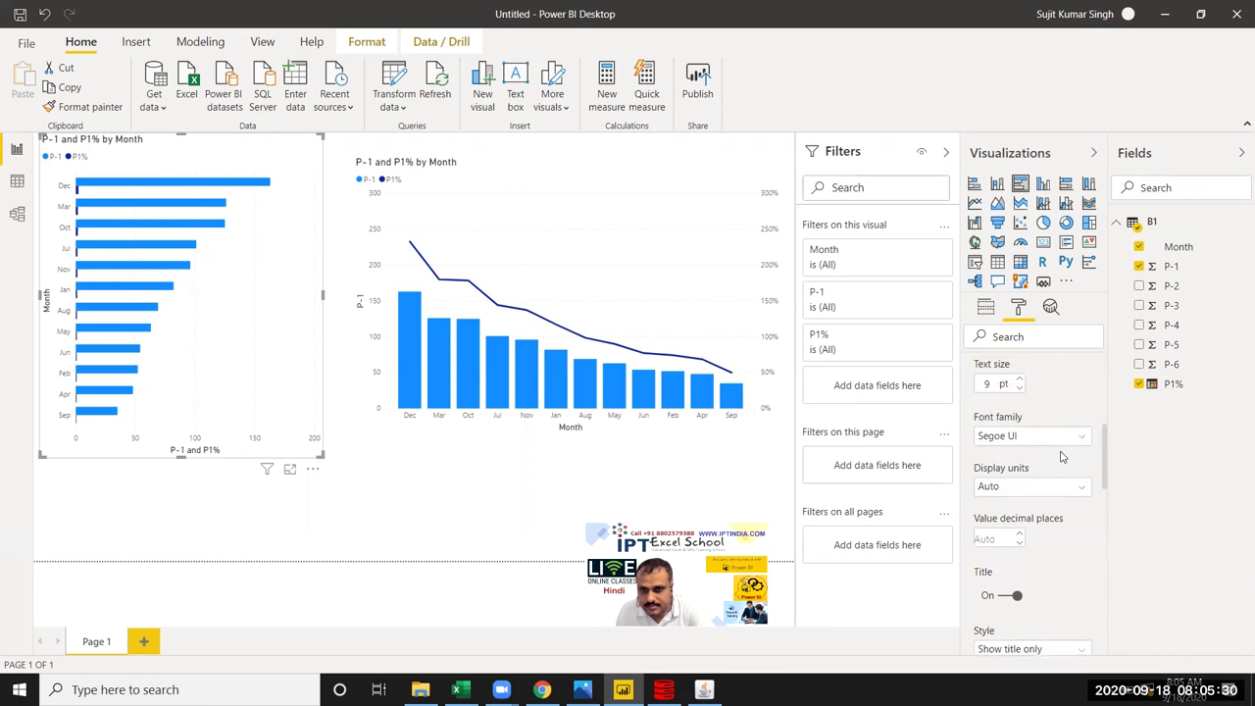
# Step: Display the P-1 and P1% by Month bar chart in focus mode
pyautogui.scroll(1, 1060, 456)
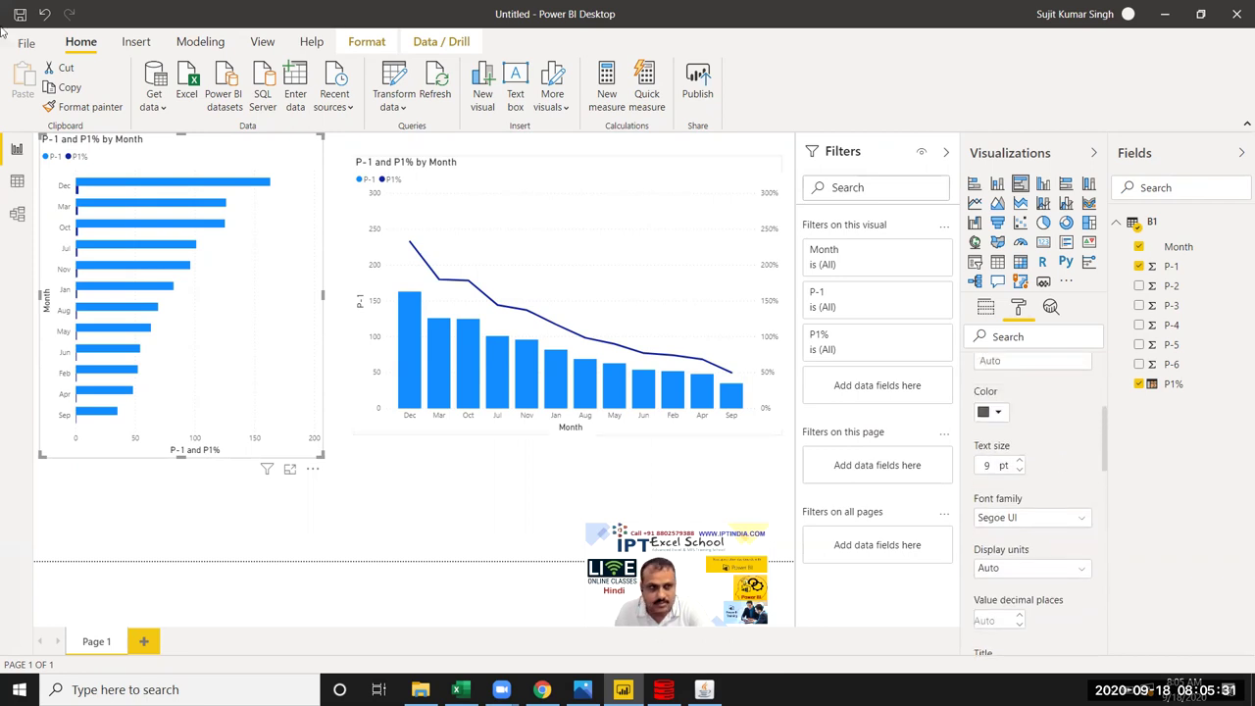
pyautogui.click(64, 189)
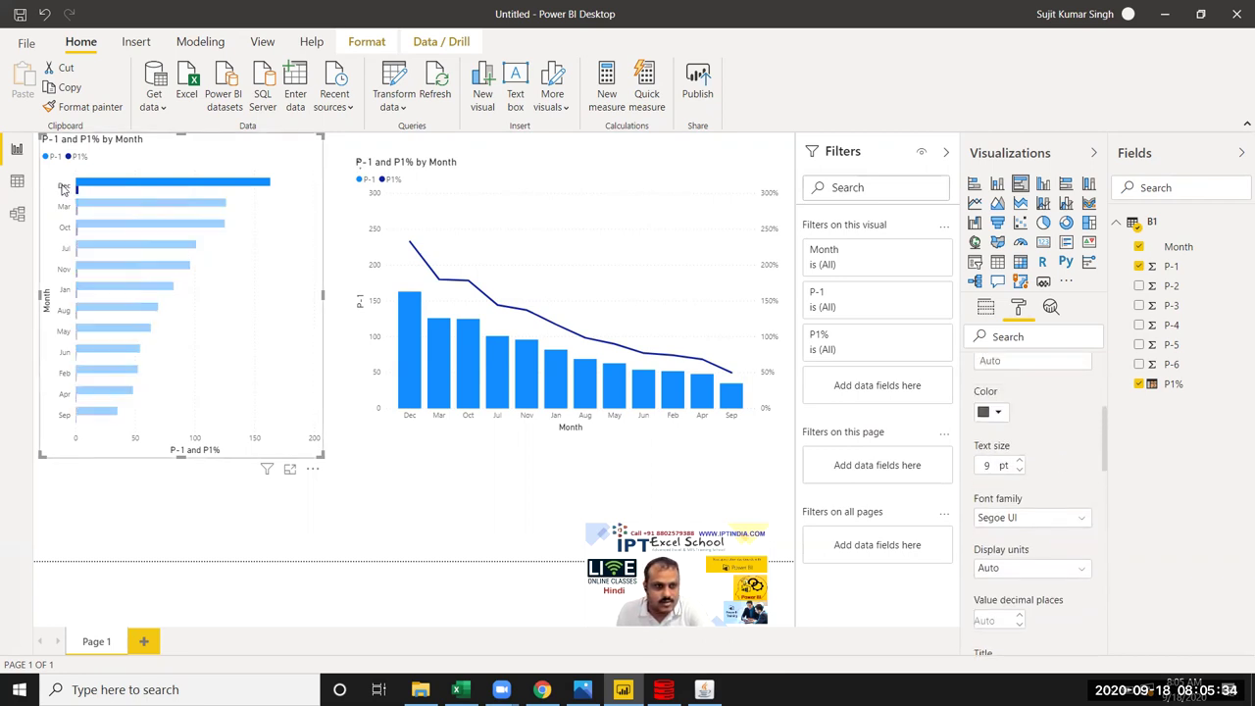
pyautogui.click(62, 189)
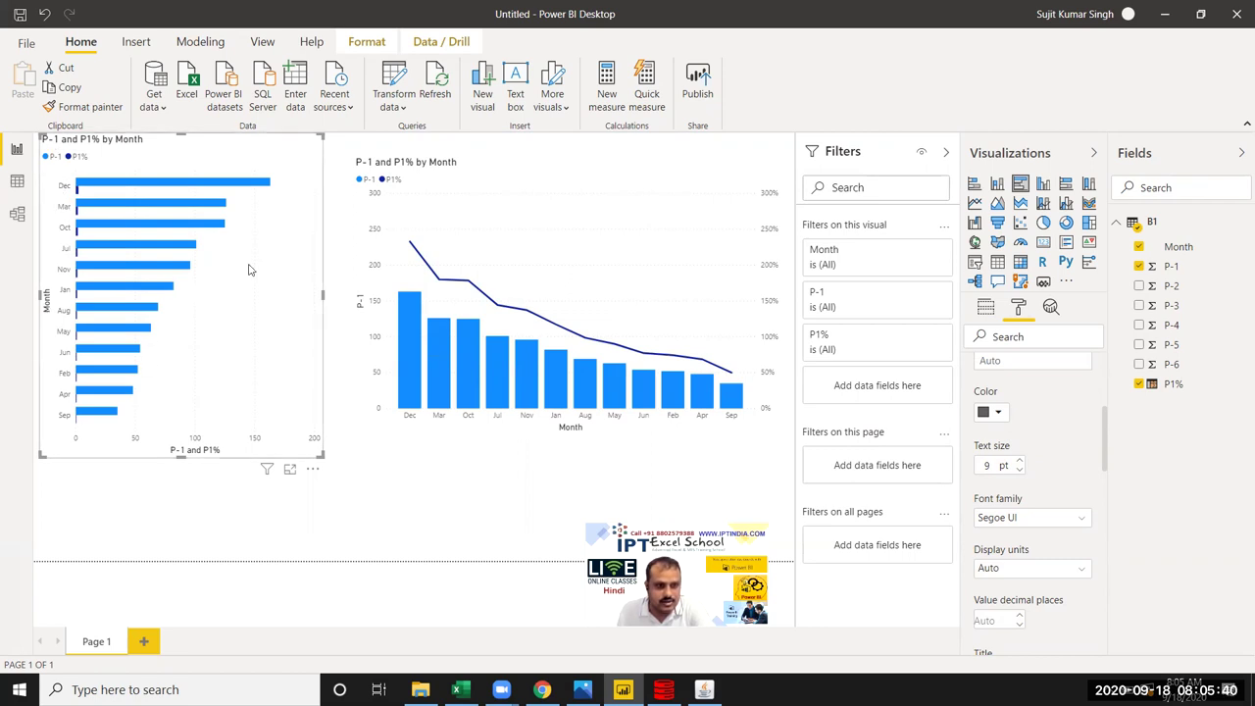
pyautogui.moveTo(267, 469)
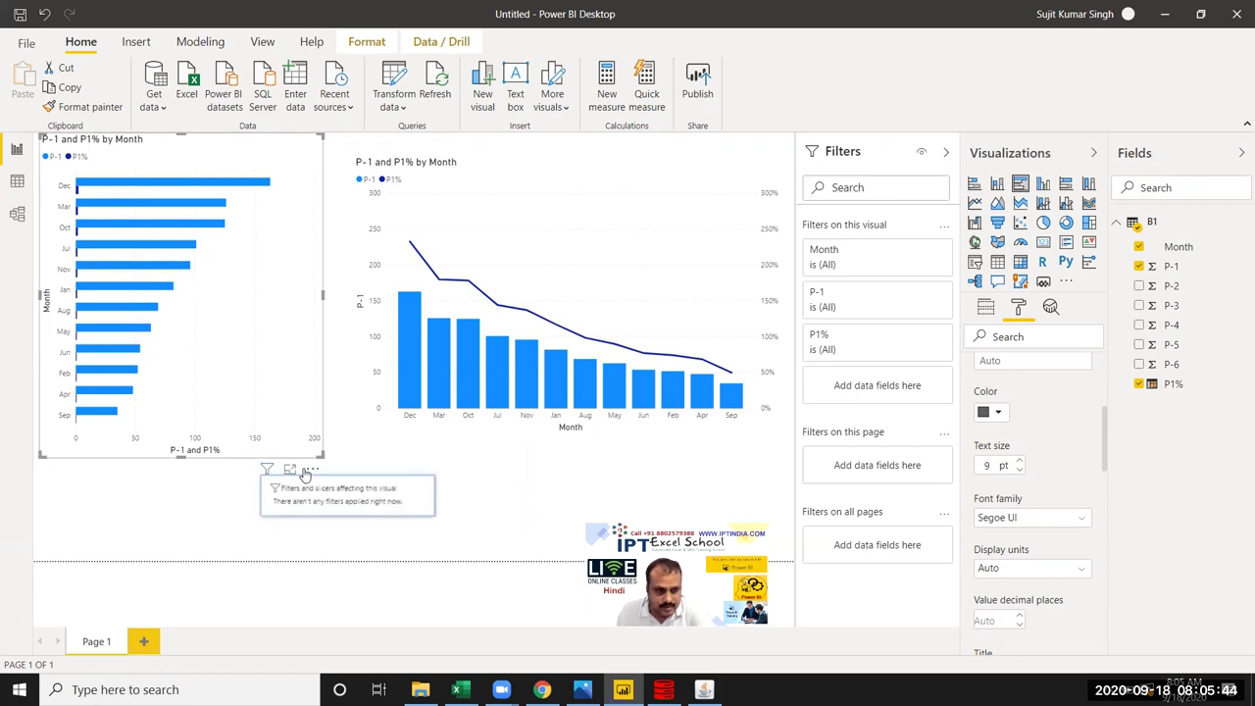
pyautogui.click(312, 470)
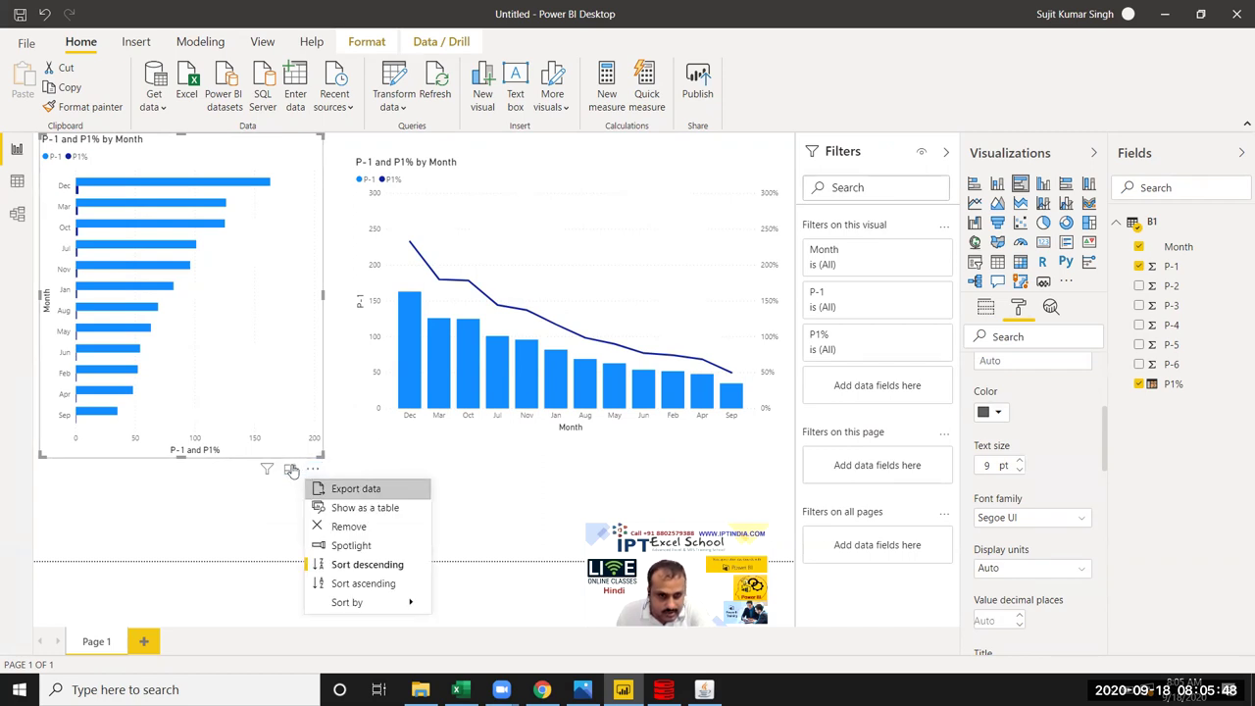
pyautogui.click(266, 471)
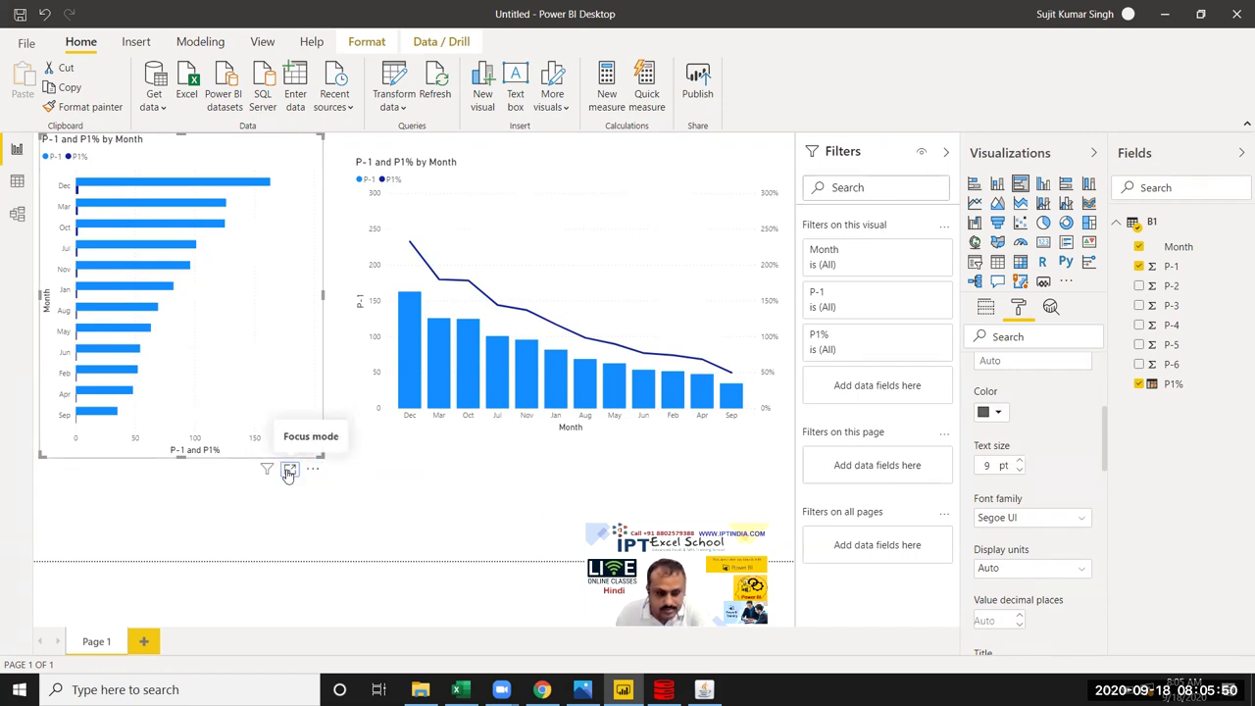
pyautogui.click(289, 471)
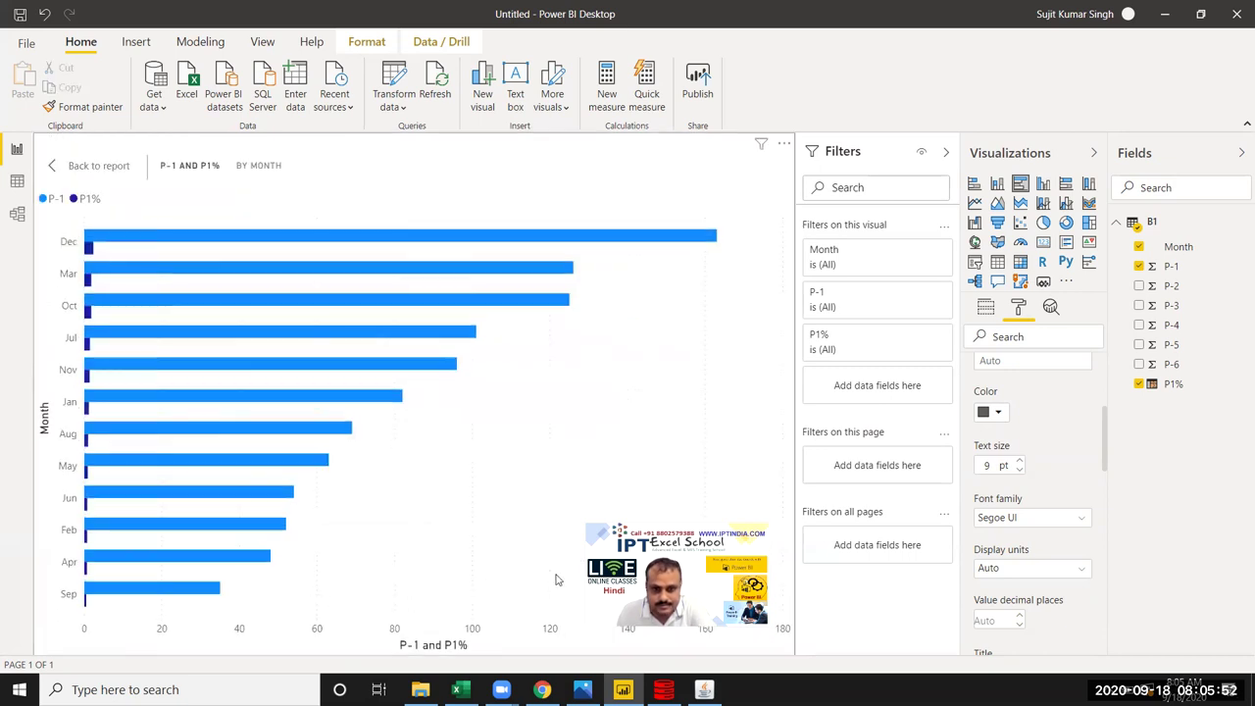
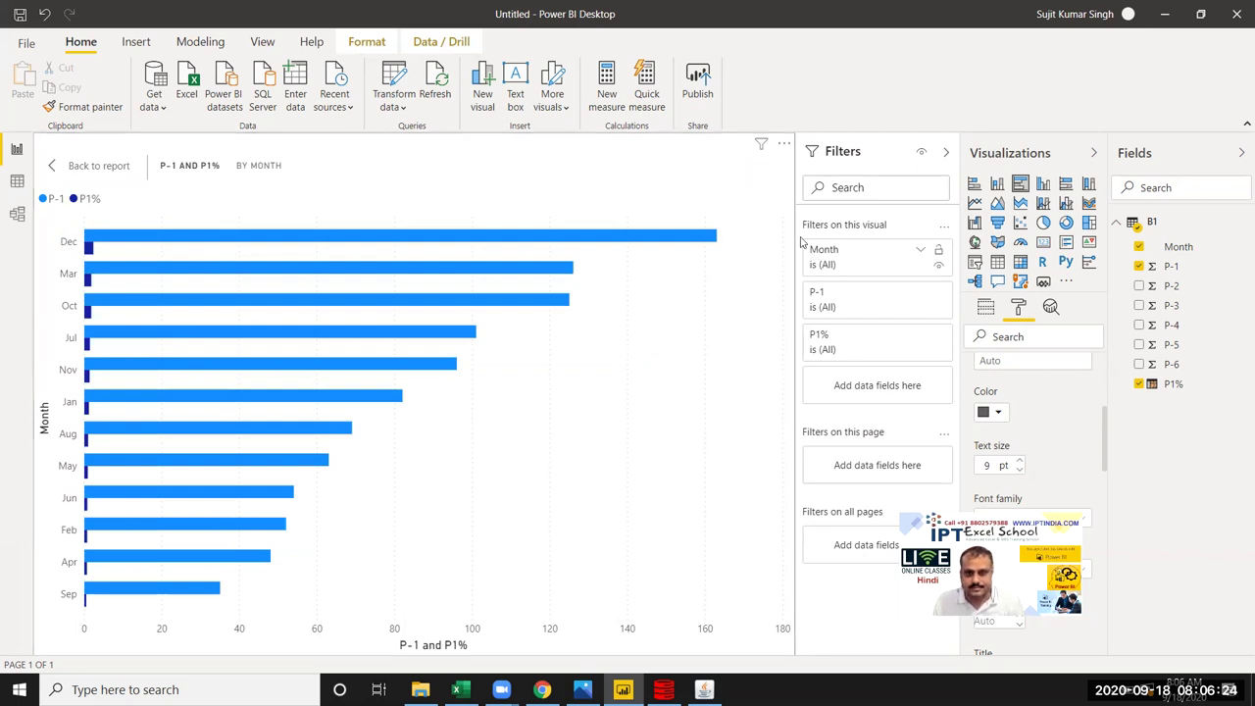
# Step: Sort the month bars ascending by P-1 and highlight Sep so the other months fade
pyautogui.click(783, 144)
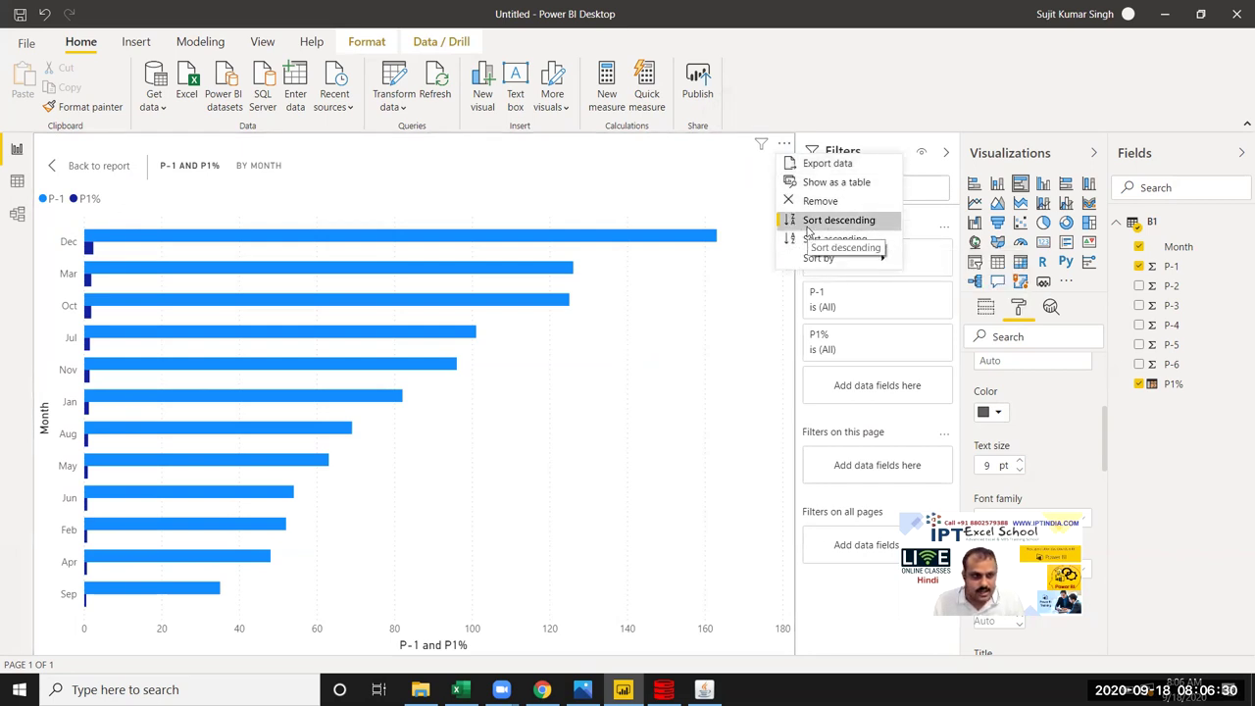
pyautogui.click(805, 240)
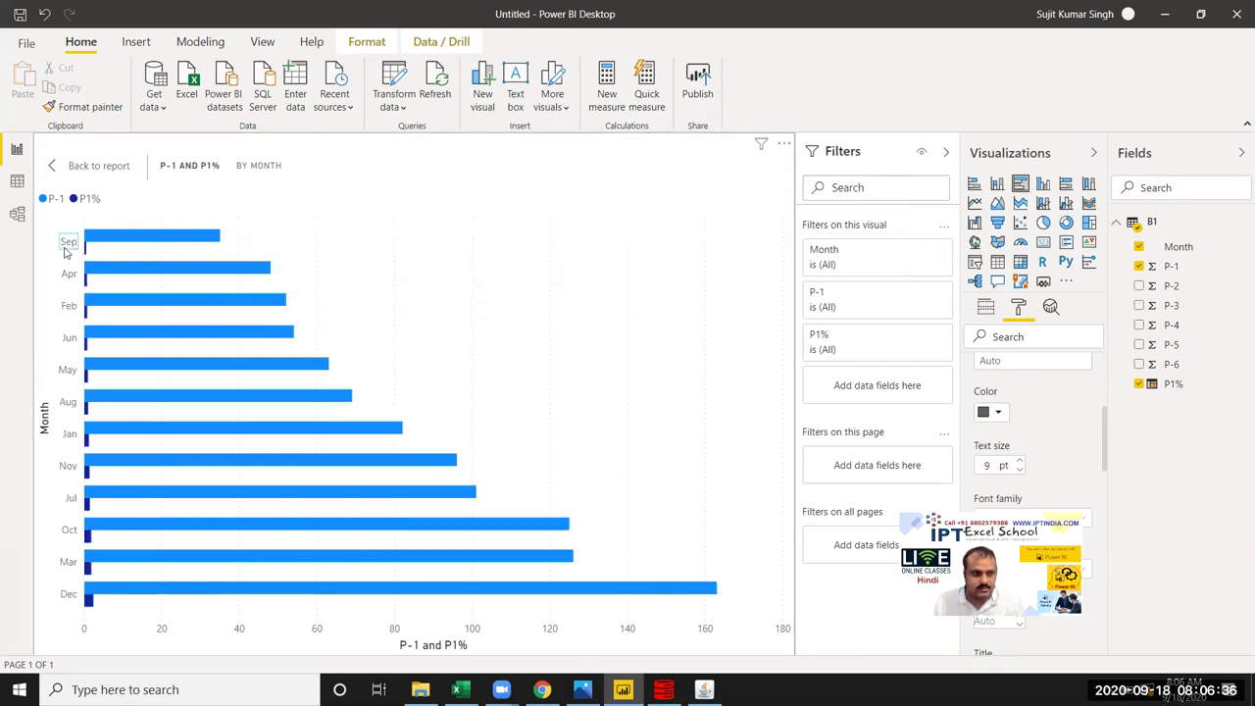
pyautogui.click(66, 245)
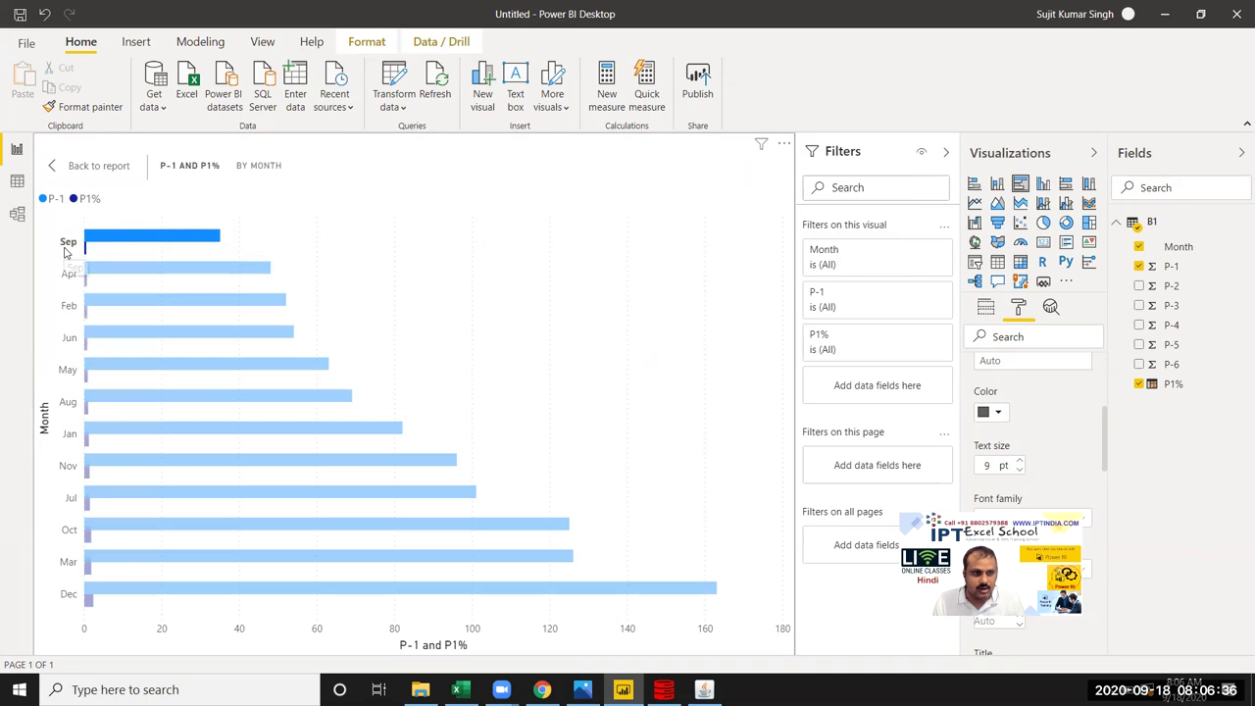
# Step: Sort the bars descending by P-1 so Dec leads, keeping Sep highlighted
pyautogui.click(784, 144)
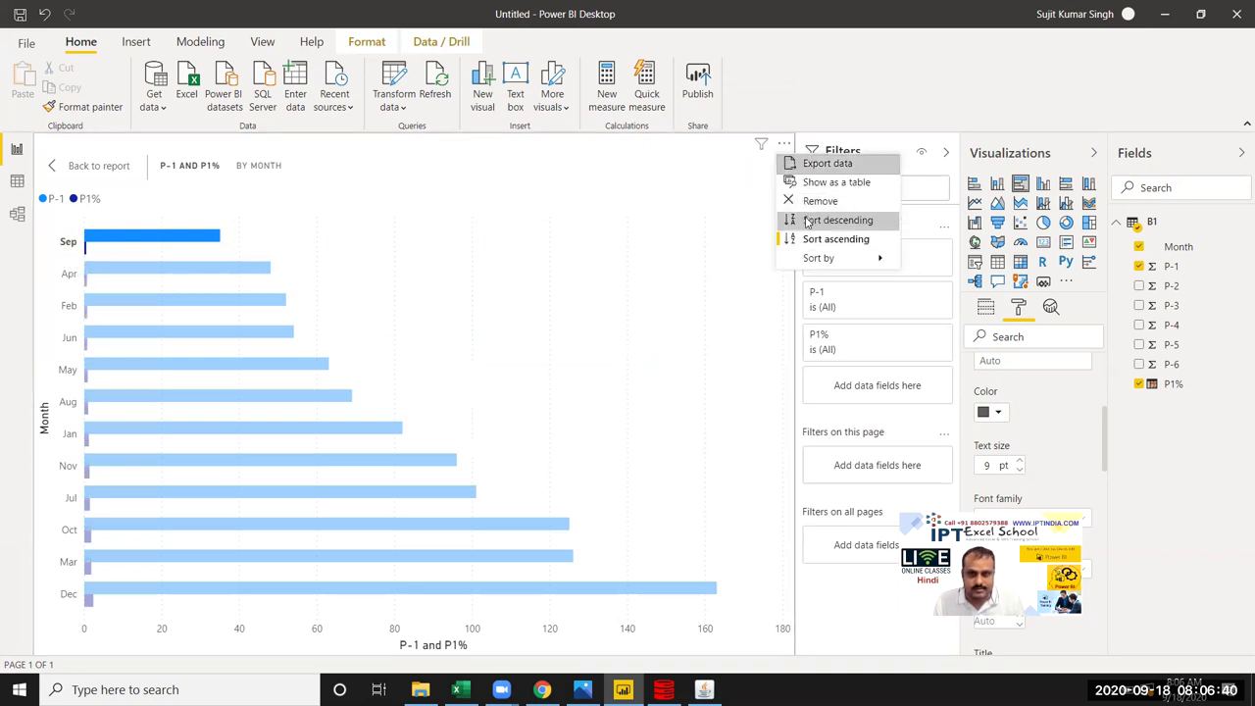
pyautogui.press('Escape')
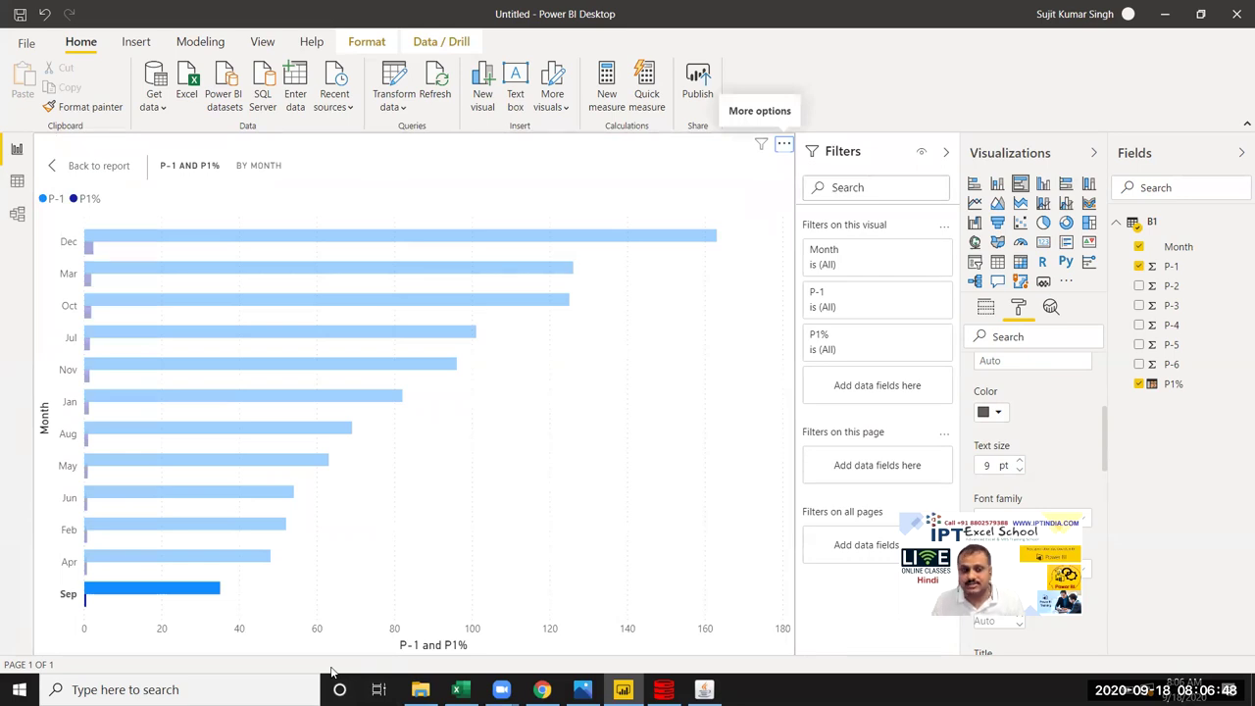
pyautogui.press('Tab')
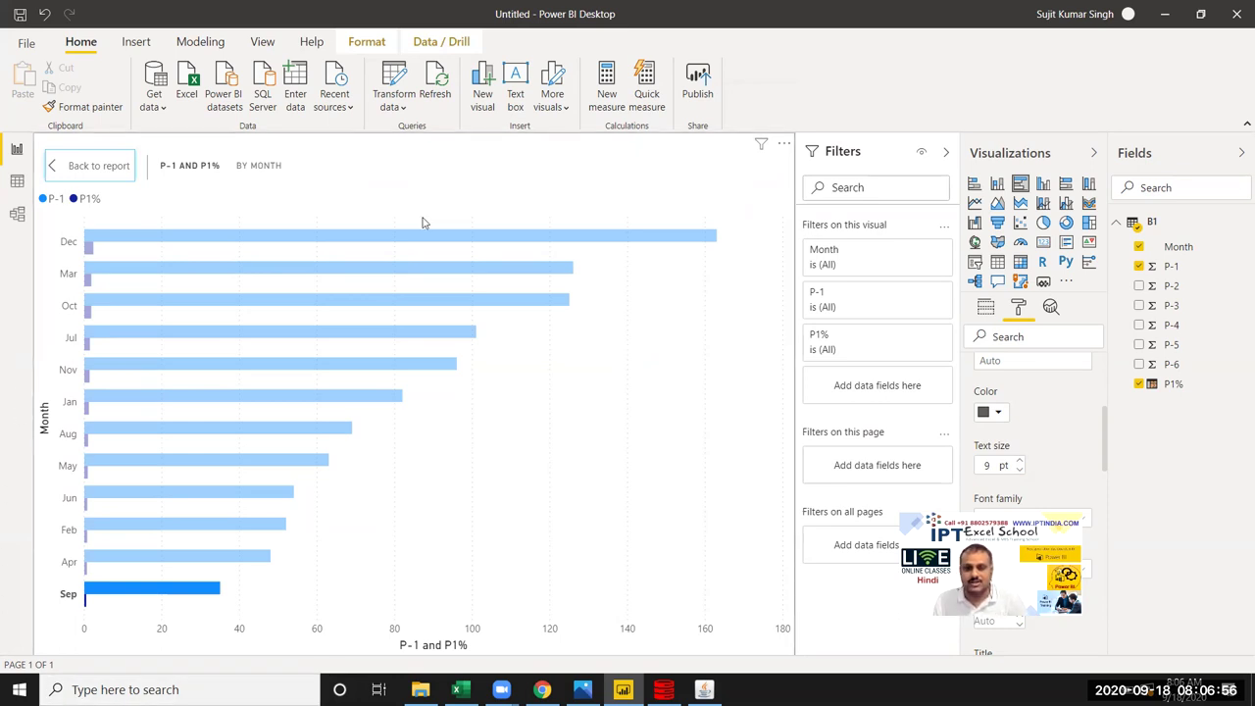
# Step: Switch the bar chart's sort field from P-1 to Month
pyautogui.click(785, 144)
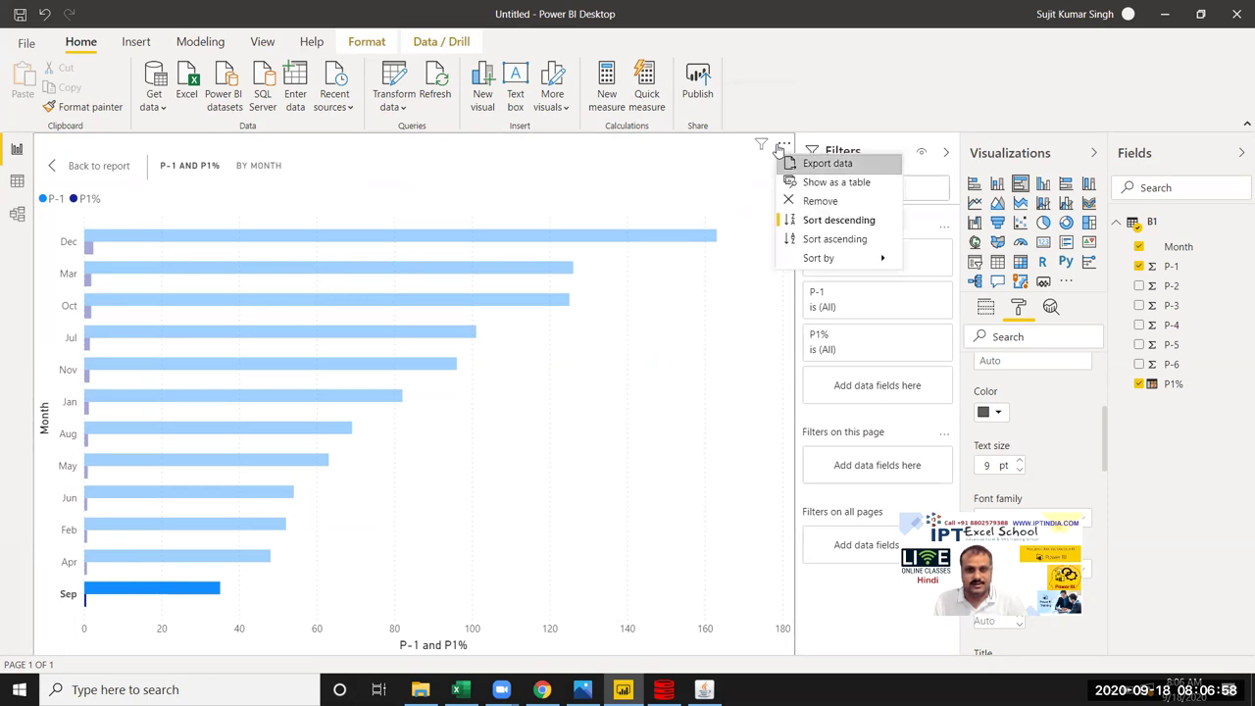
pyautogui.moveTo(818, 257)
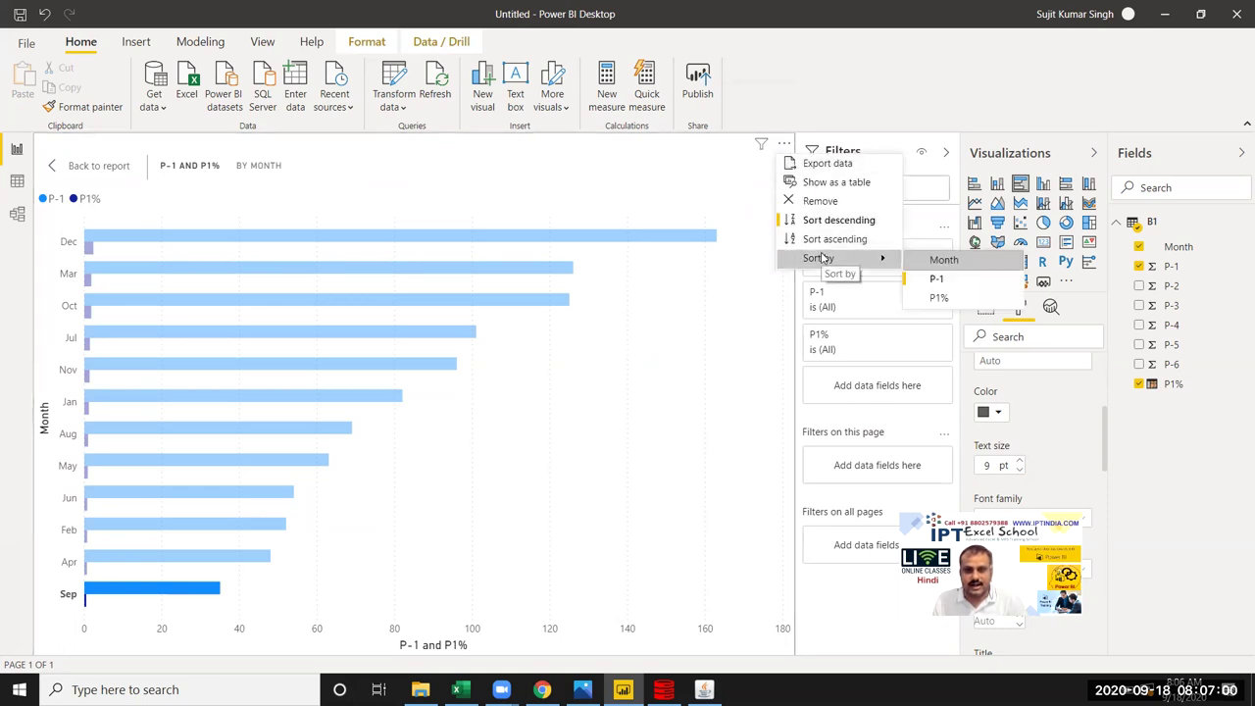
pyautogui.click(943, 264)
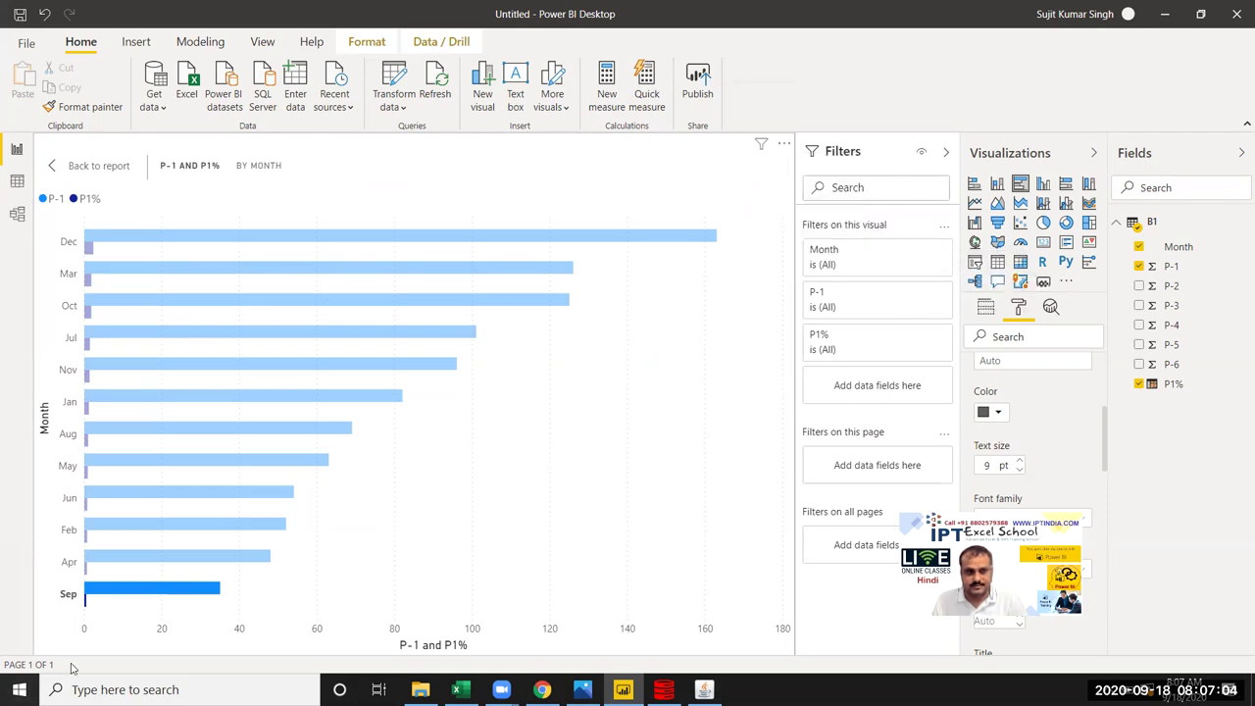